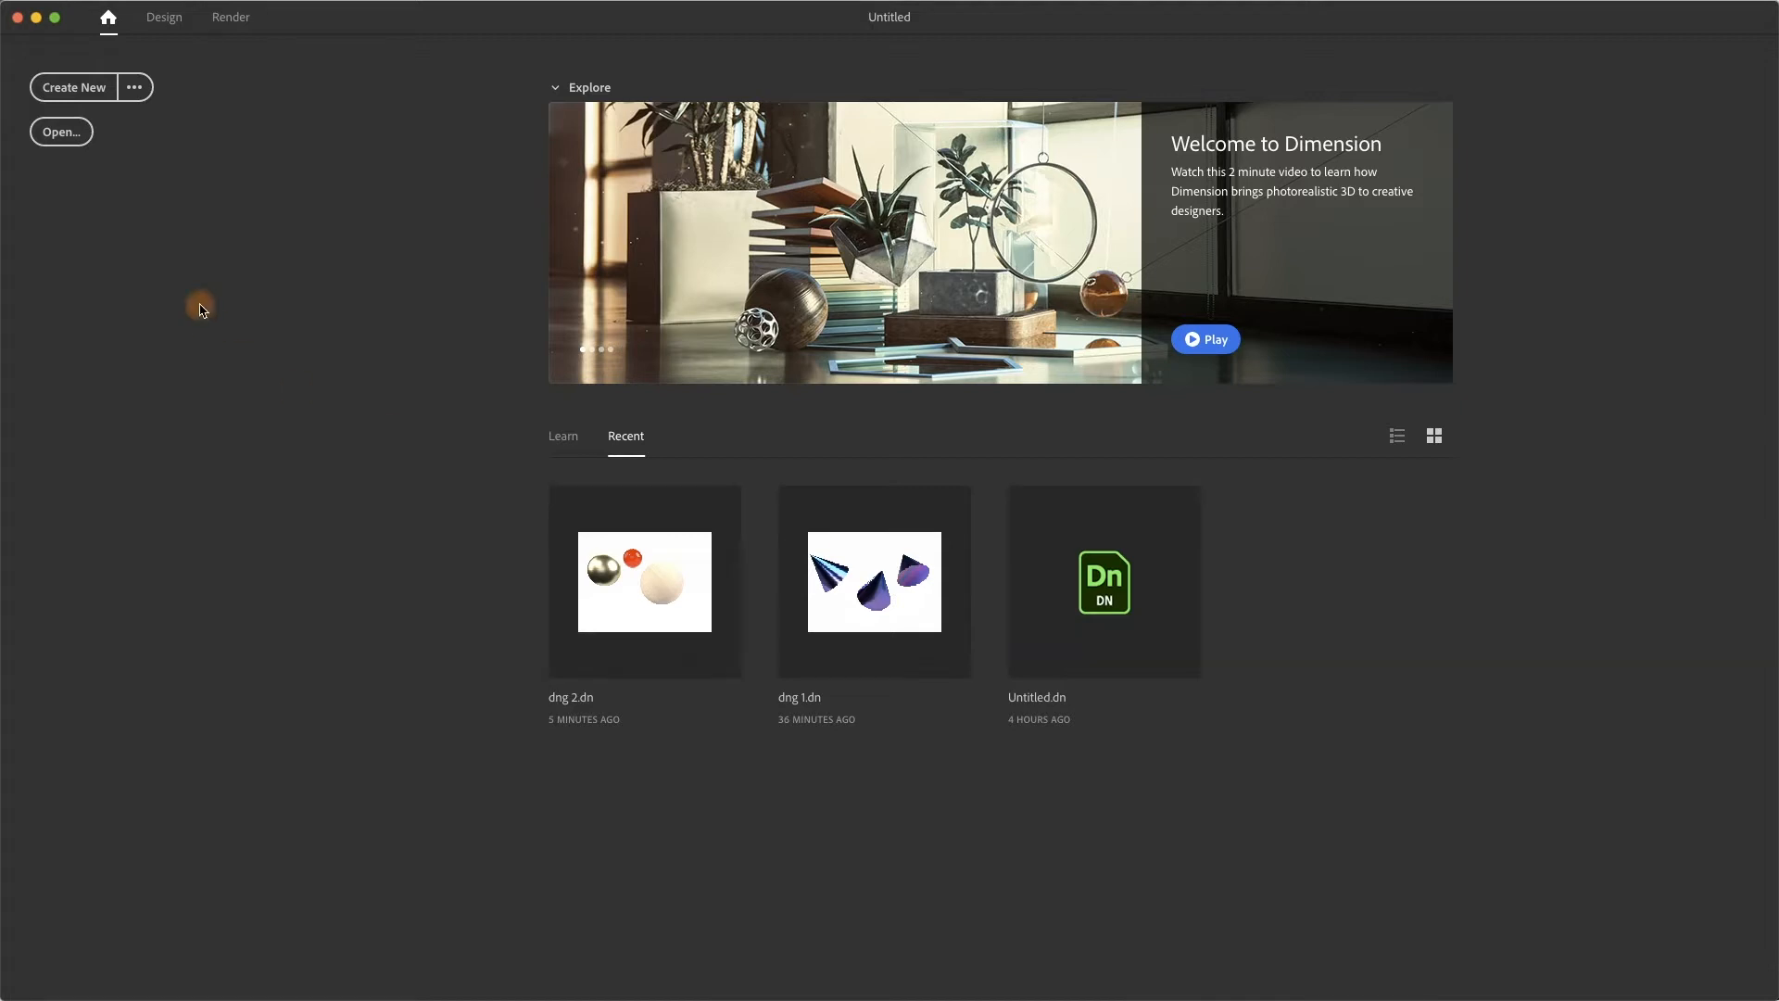
Create a new document and set its canvas size to 1,600 × 1,200 px, keeping the proportions linked.
left_click(74, 87)
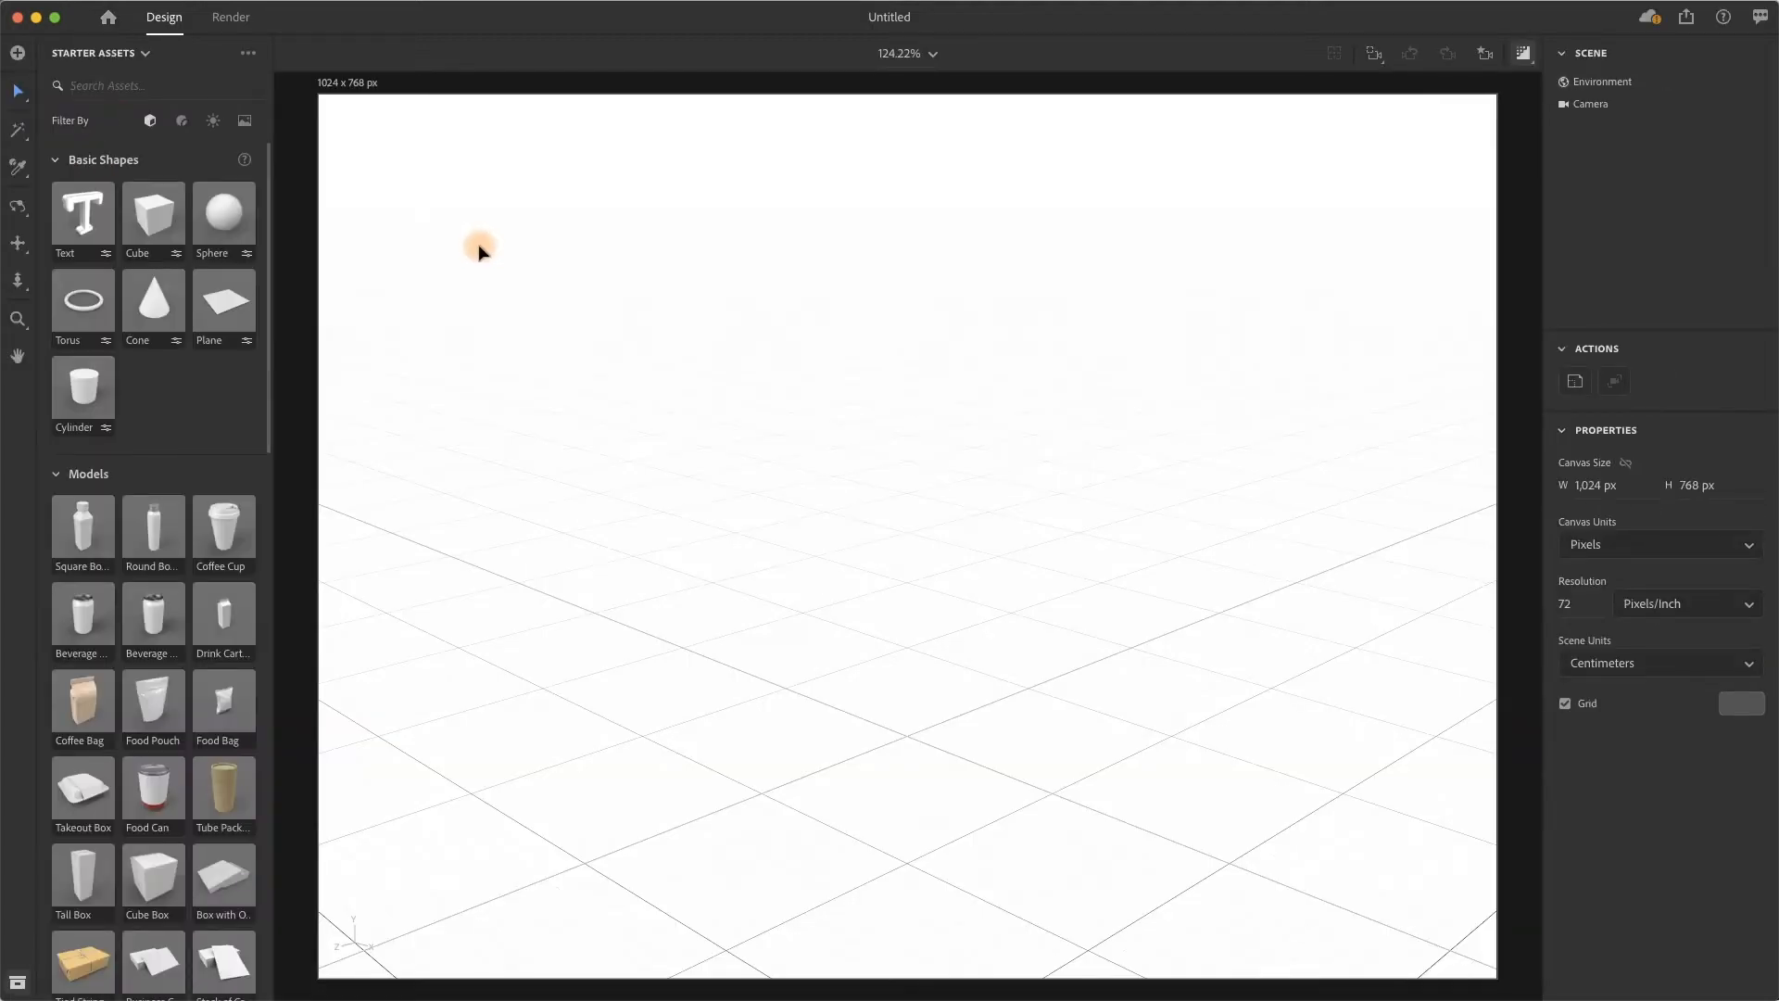
left_click(360, 94)
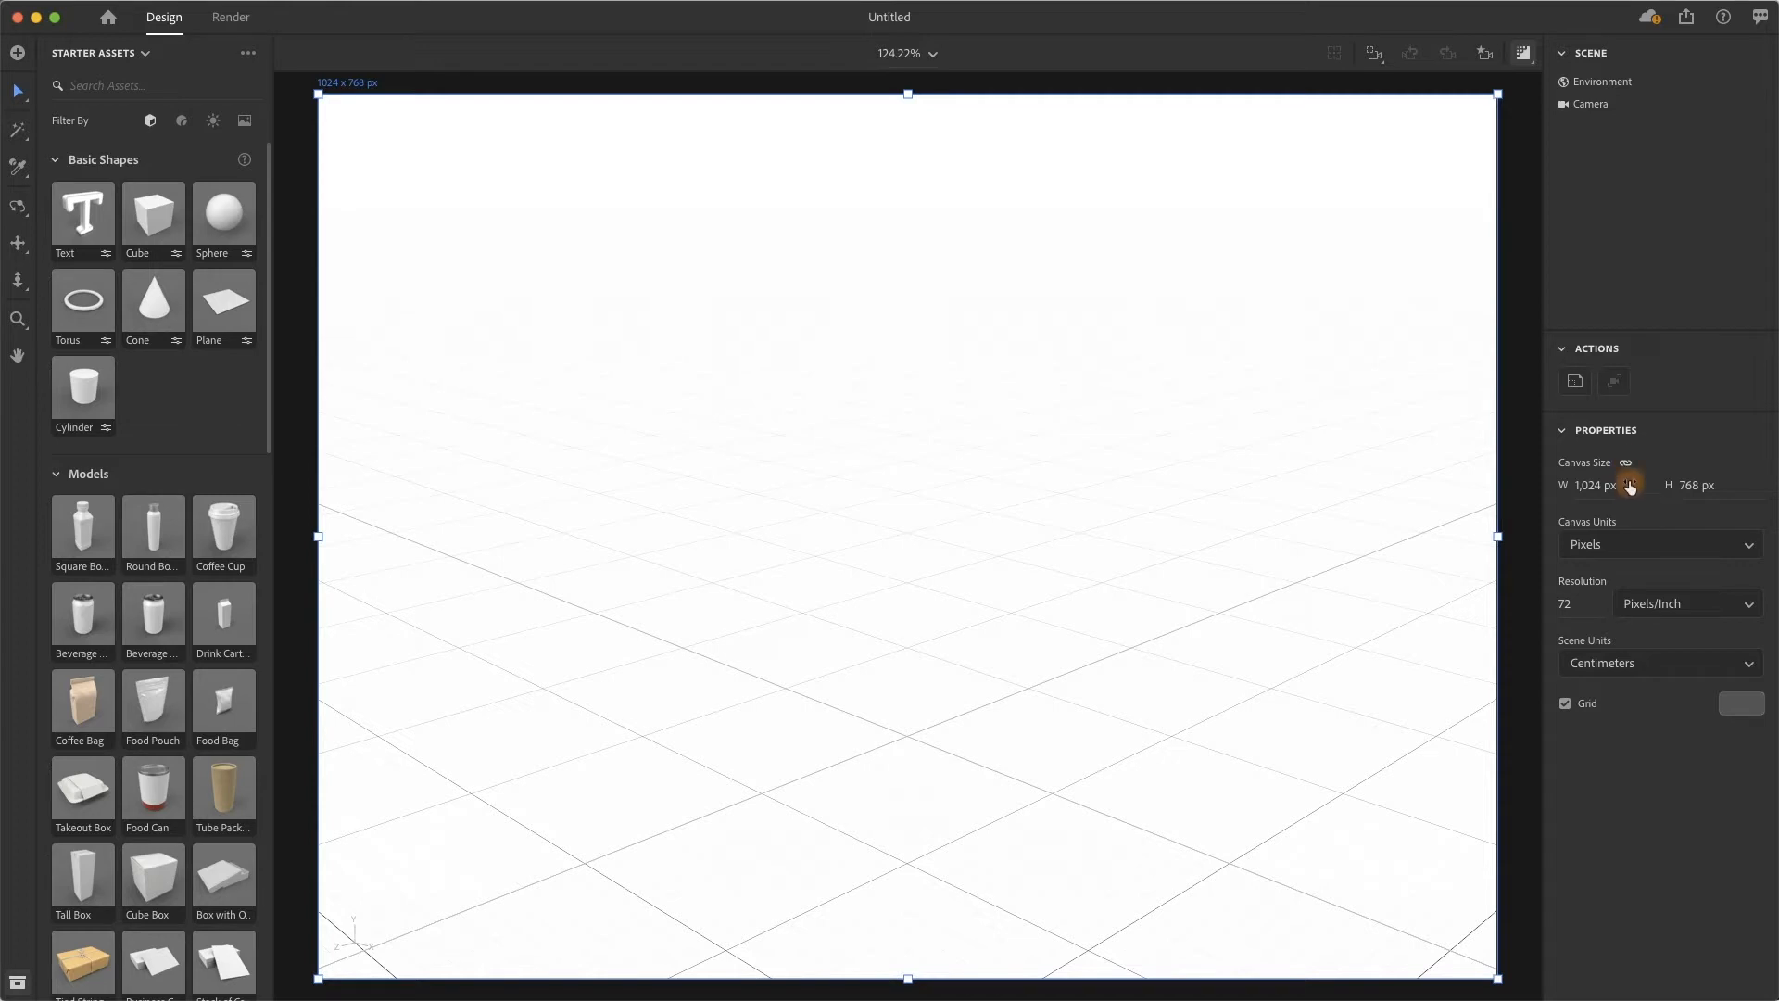
left_click(1624, 483)
type("1,600")
key("Tab")
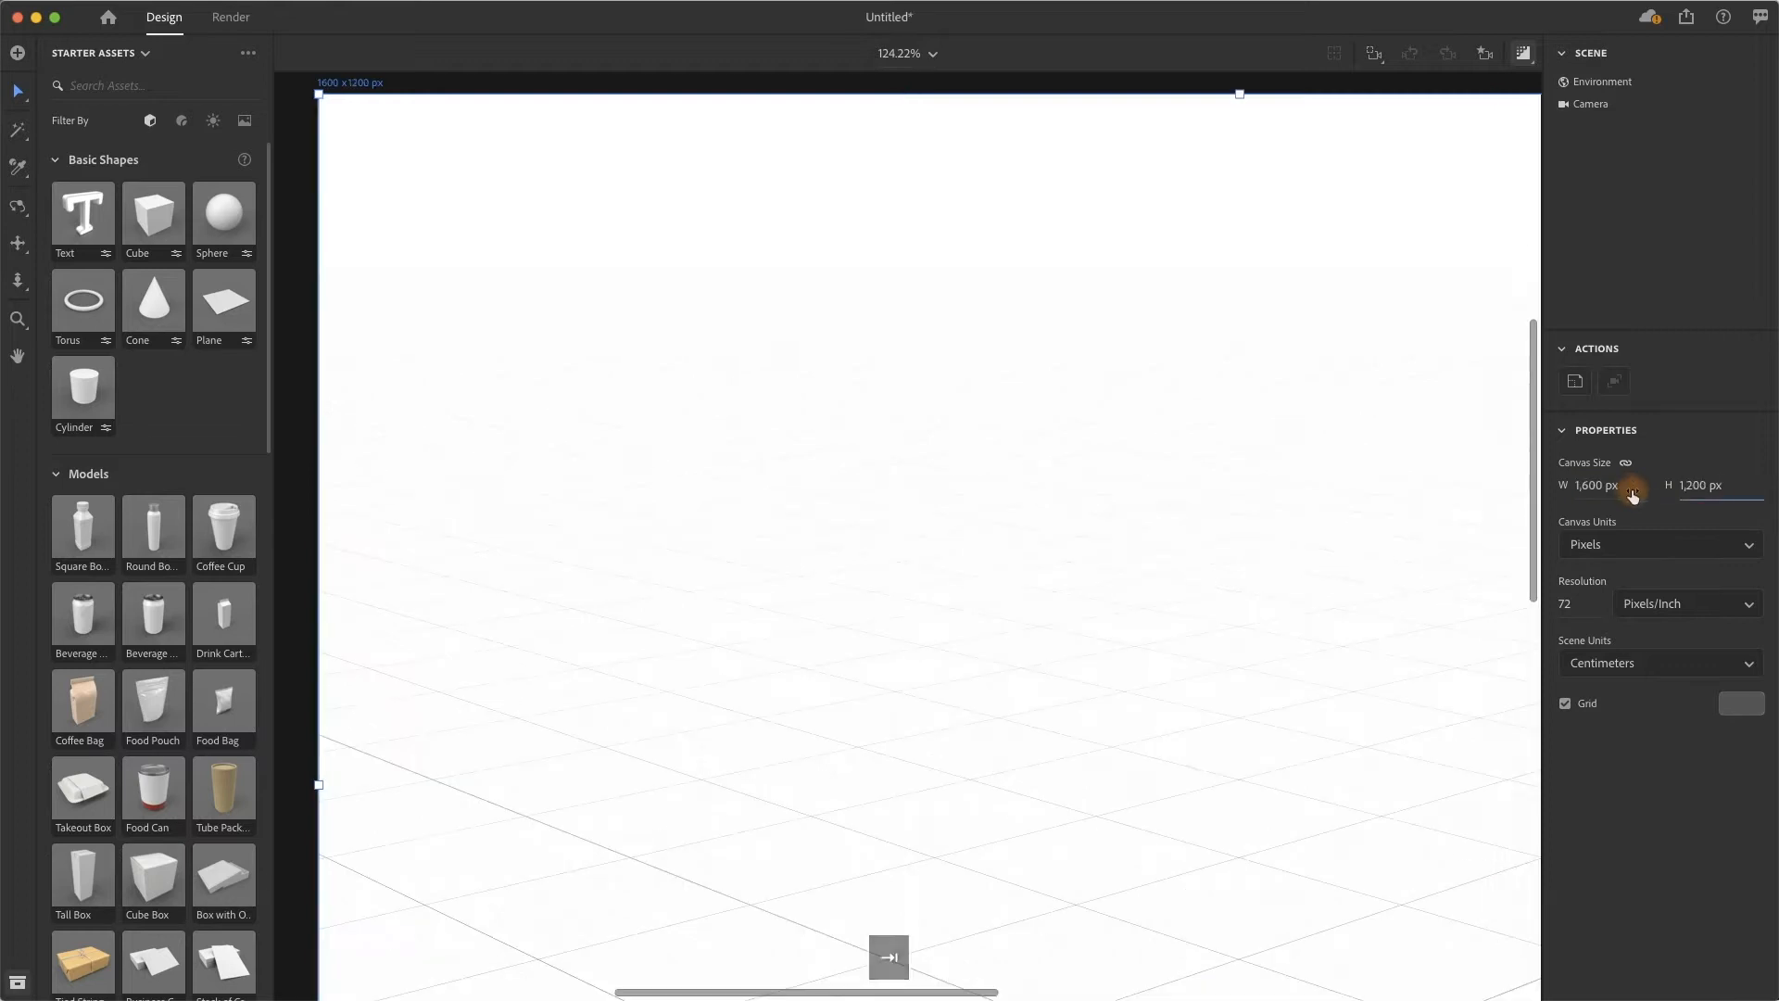
left_click(1628, 571)
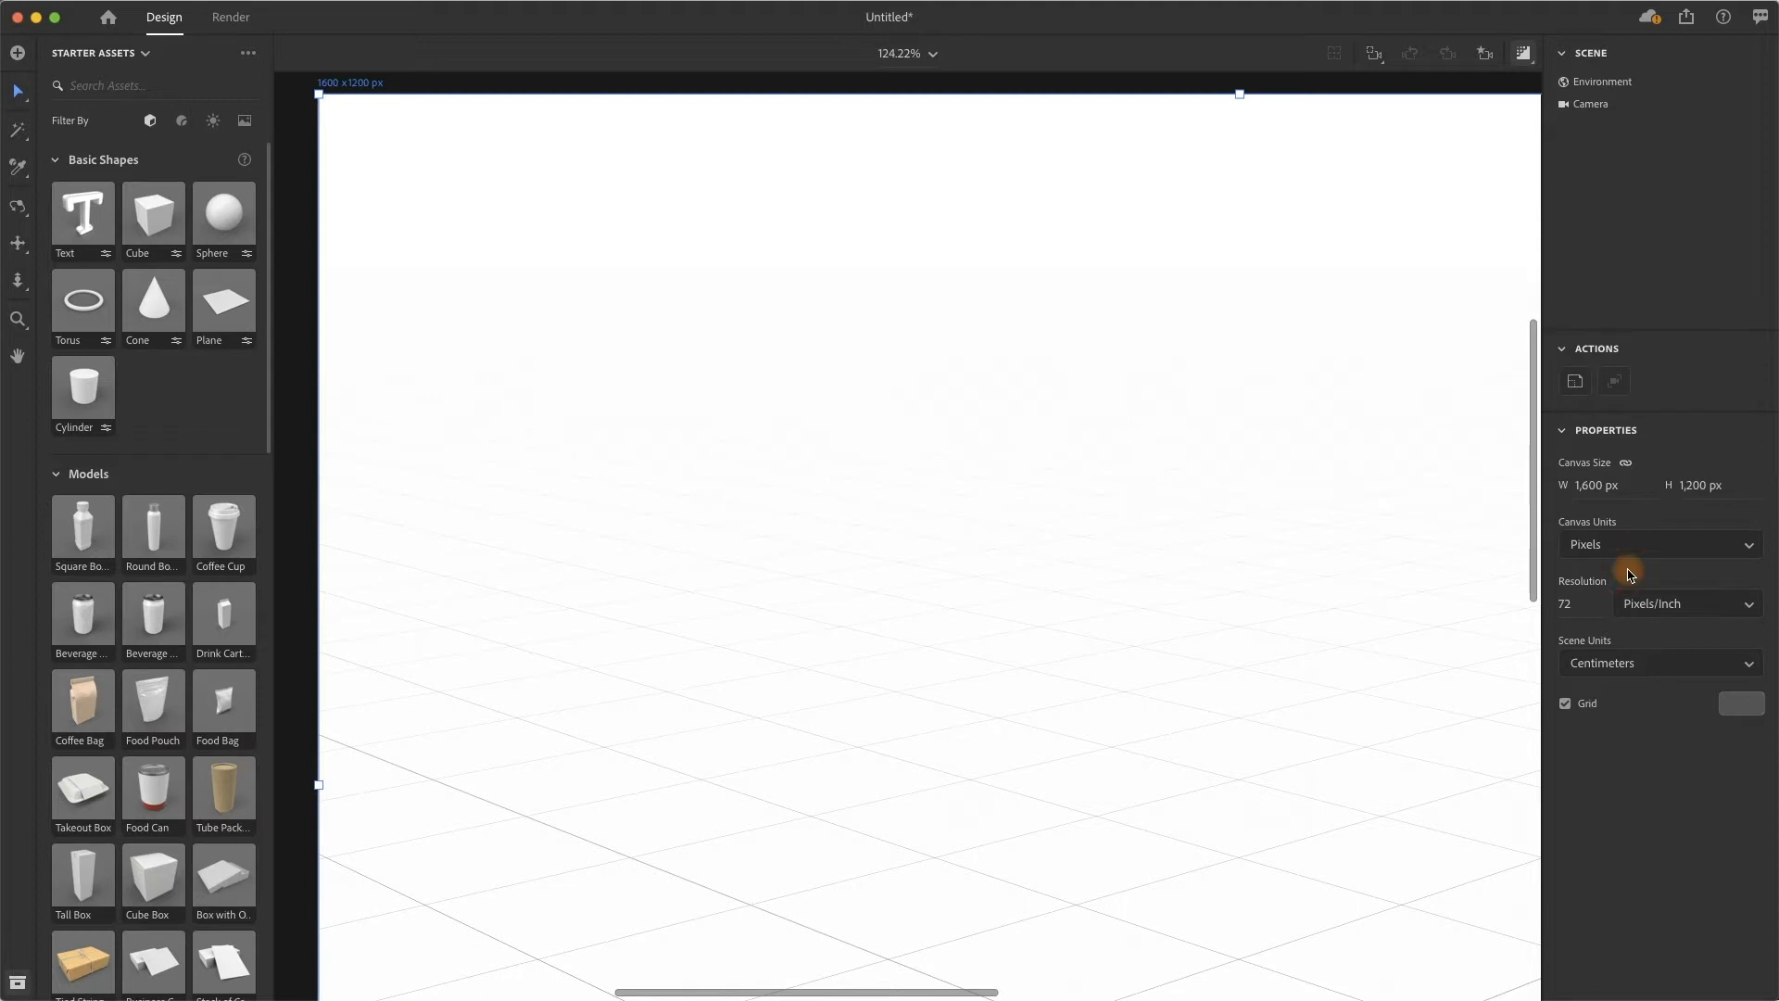
key("super+0")
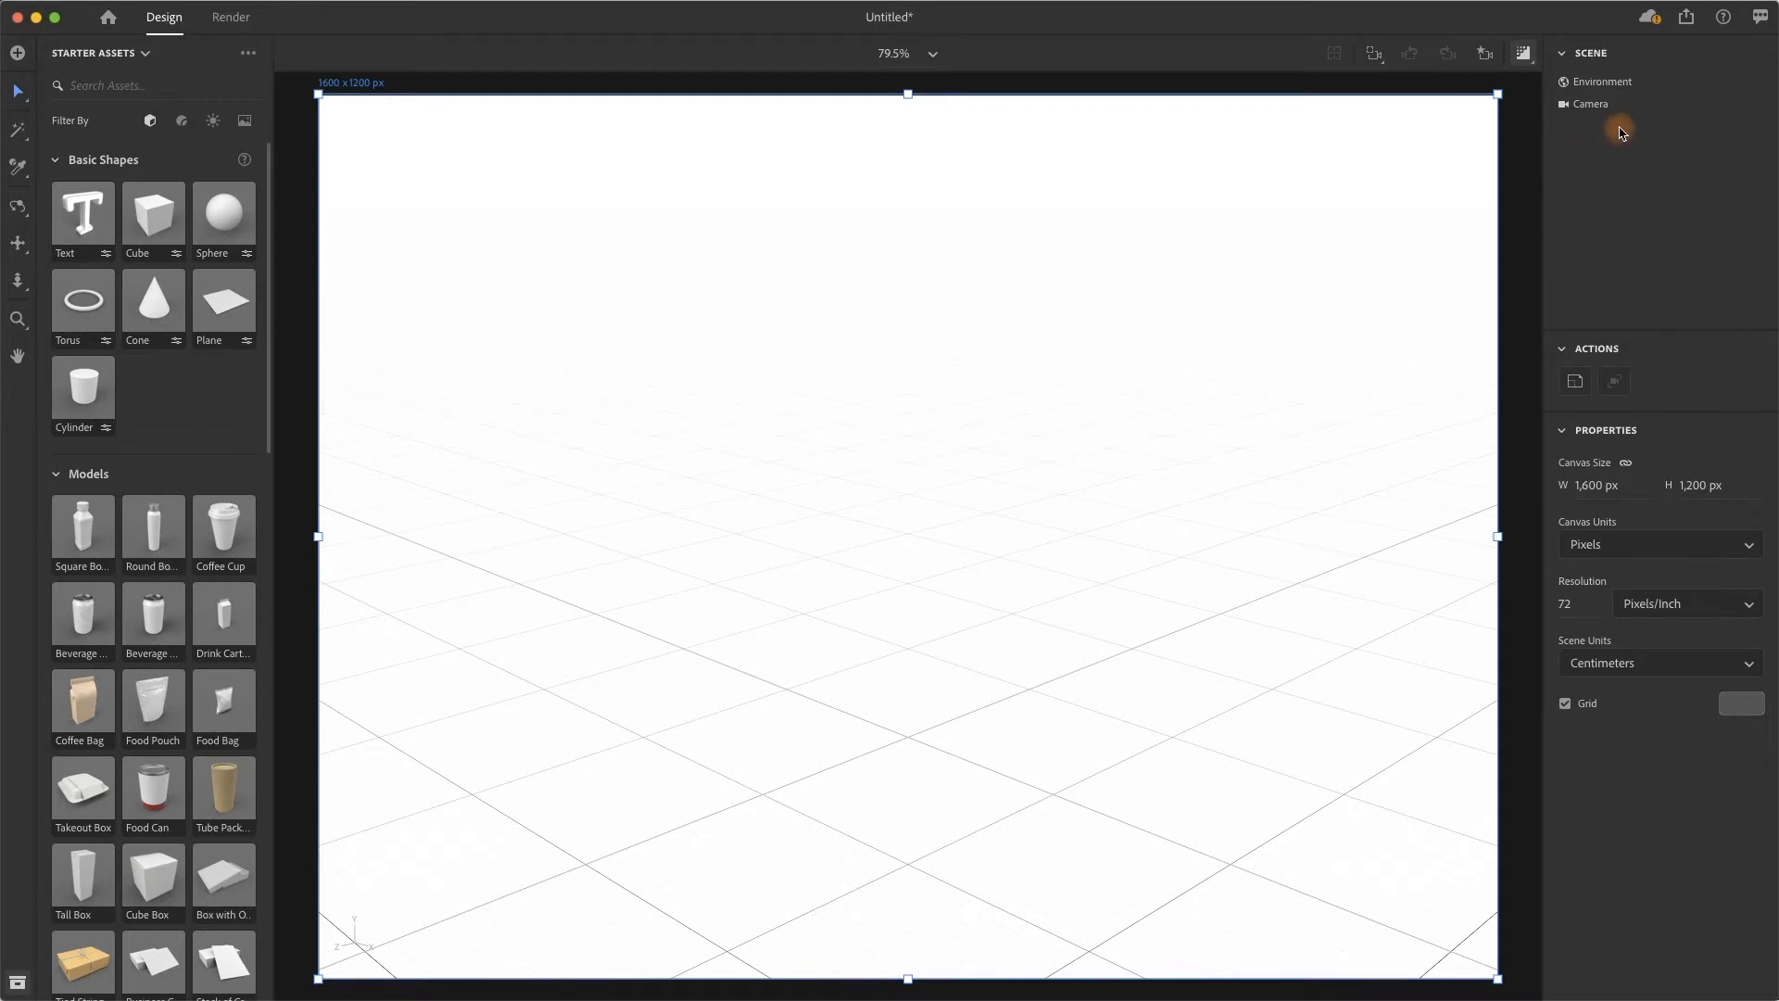
Set the environment's global light intensity to 92% and the ground plane's shadow opacity to 0%.
left_click(1606, 84)
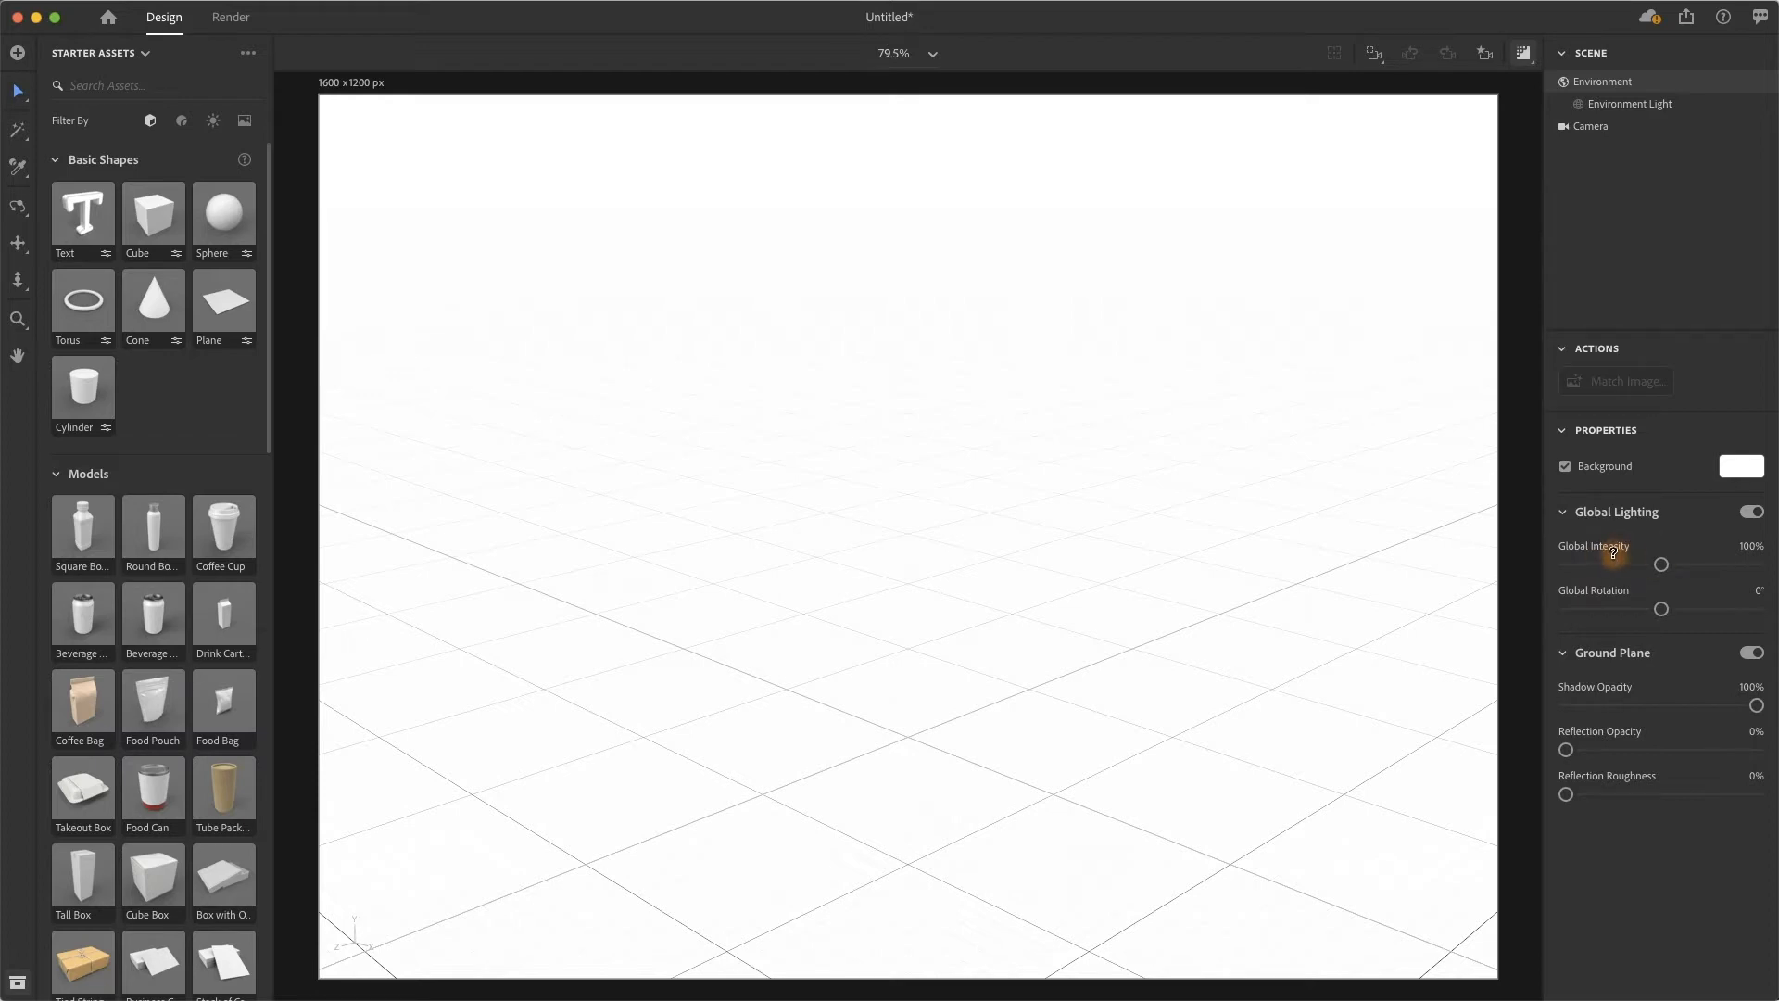
mouse_move(1661, 562)
left_mouse_down()
mouse_move(1624, 570)
mouse_move(1654, 565)
left_mouse_up()
left_click_drag(1756, 706, 1550, 717)
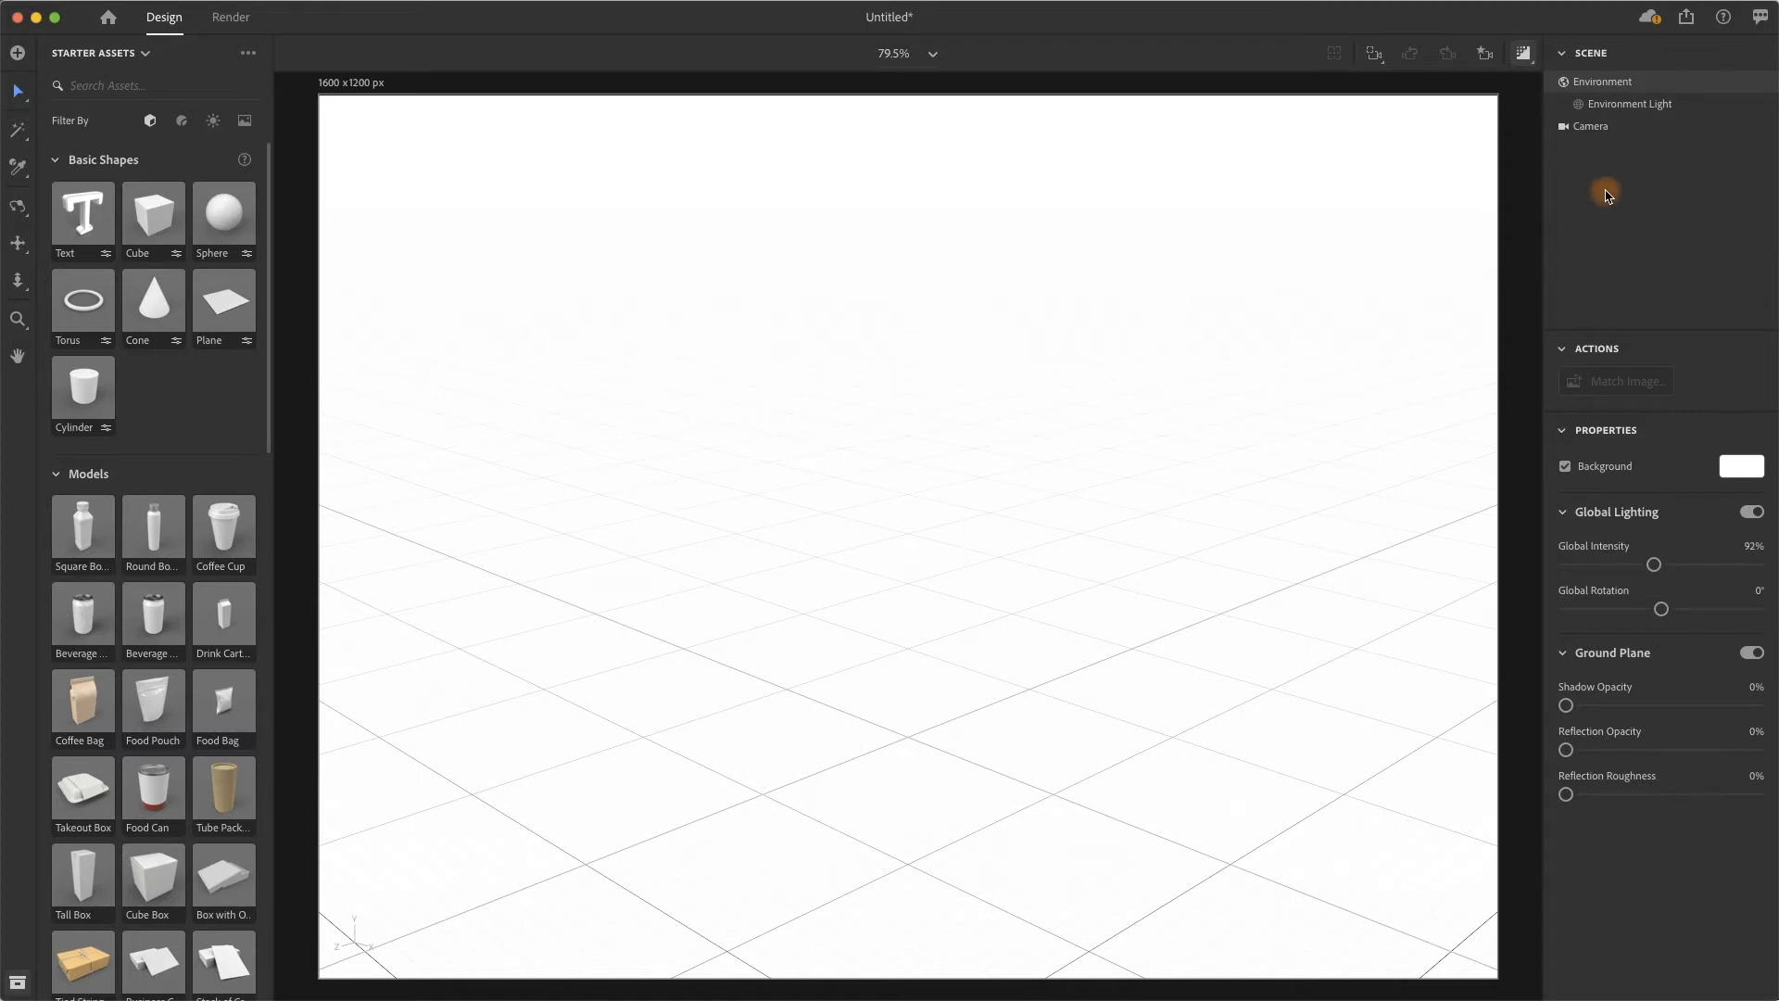
Reduce the camera's field of view to 1° for a flat, isometric-looking perspective.
left_click(1610, 133)
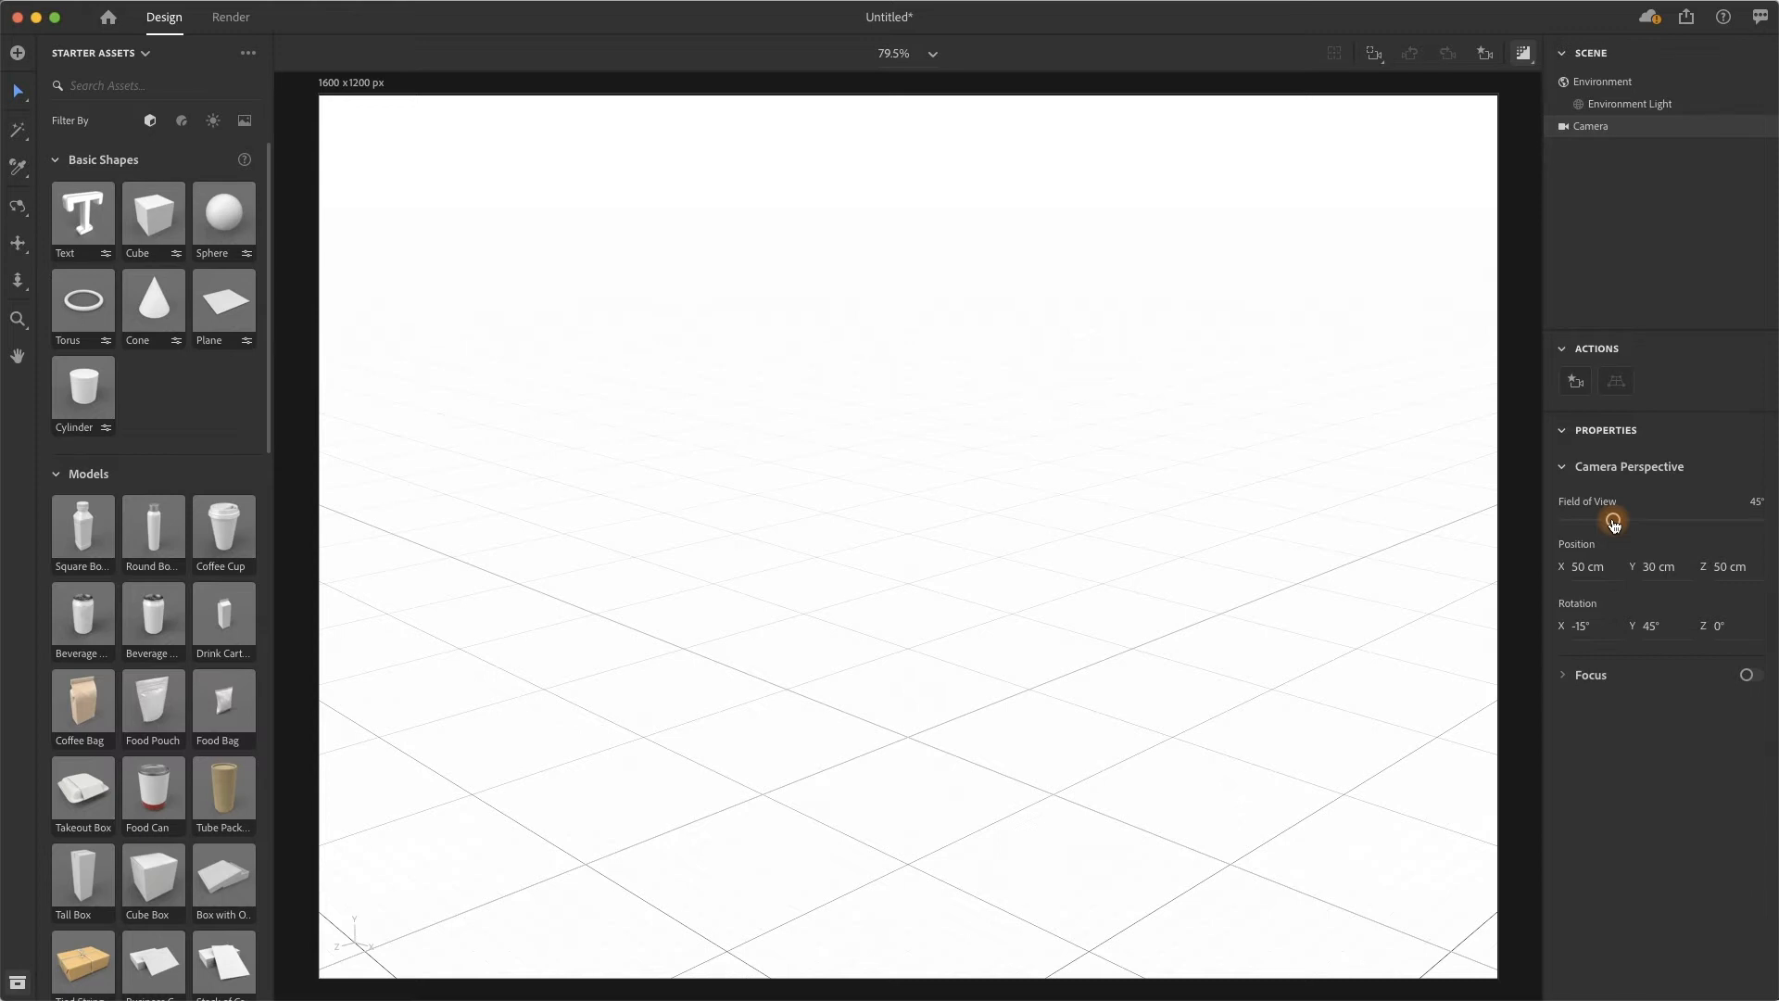
left_click_drag(1614, 522, 1593, 527)
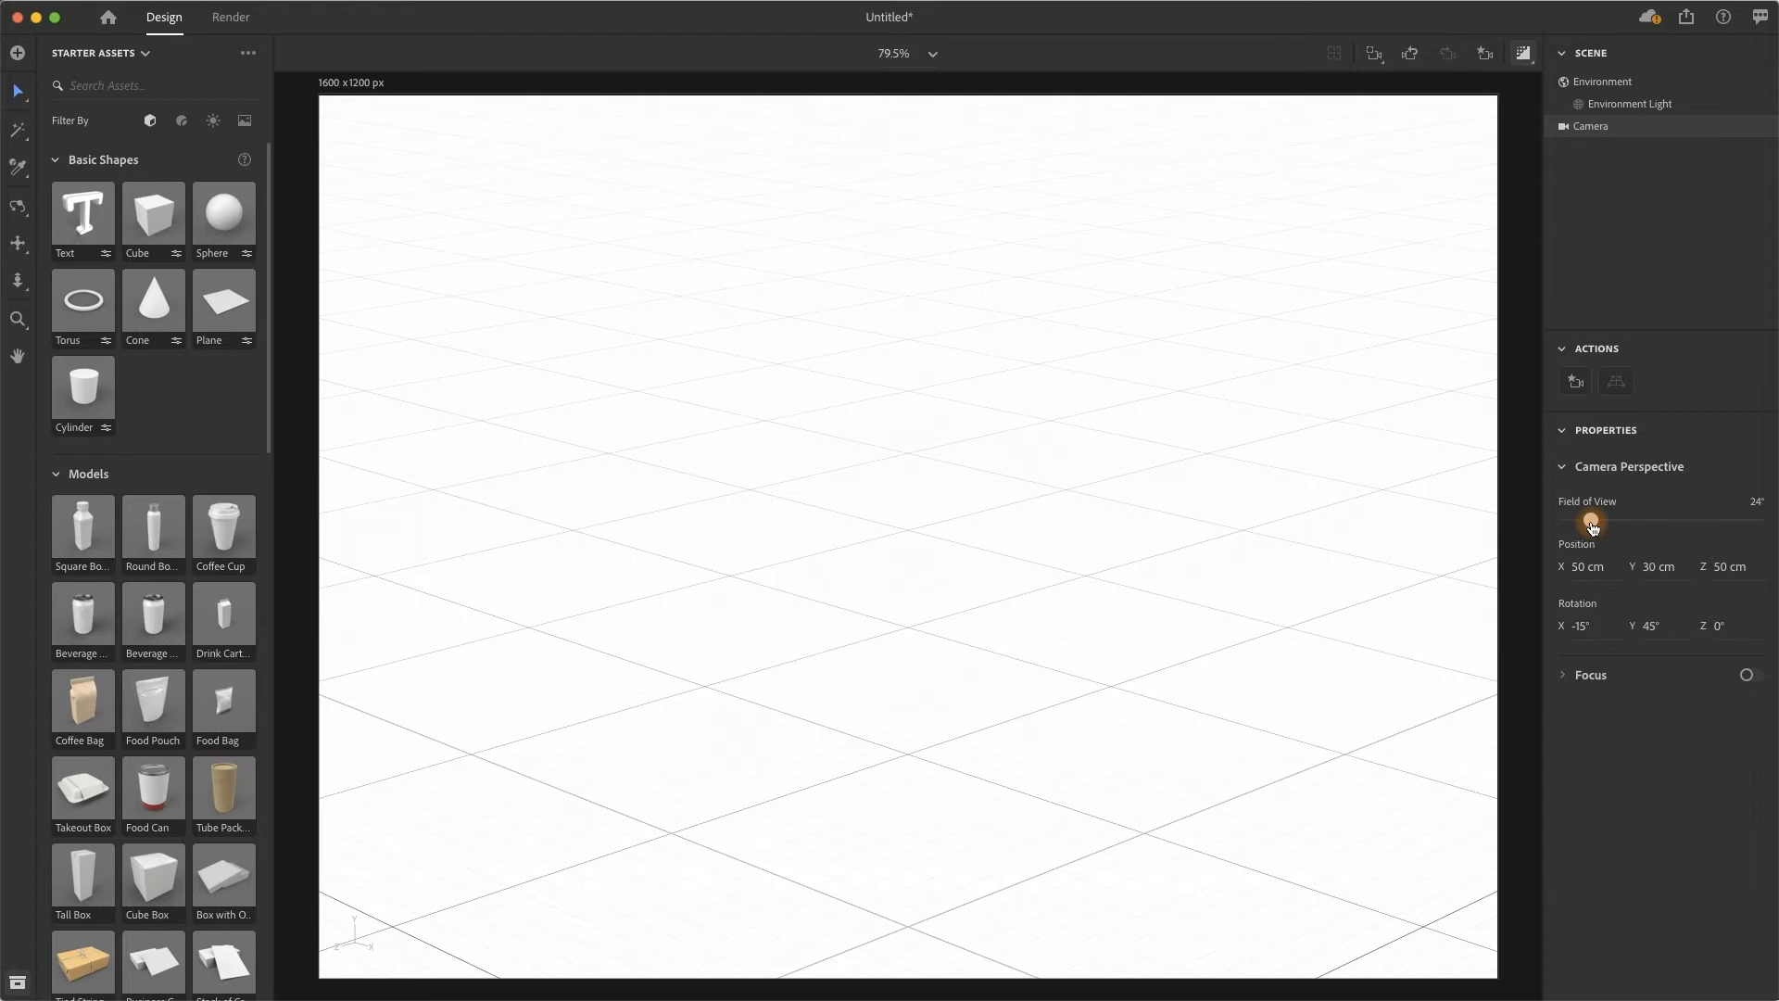
left_click_drag(1592, 526, 1565, 526)
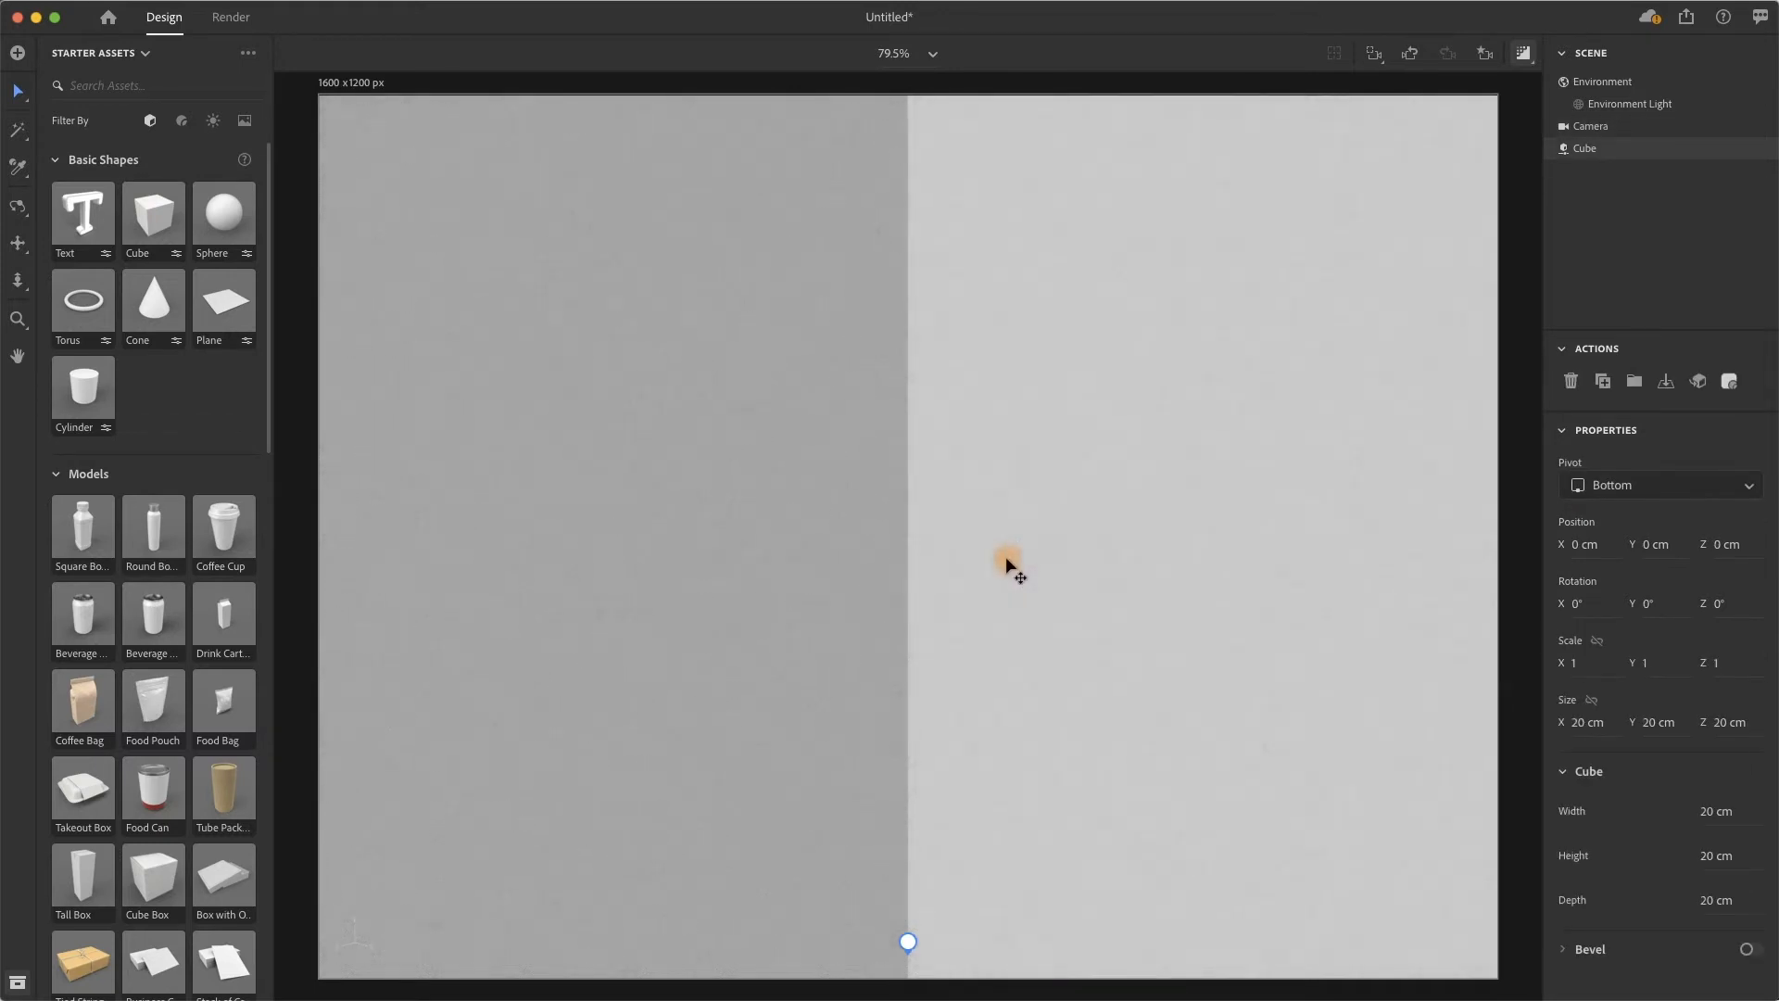
Dolly the camera back until the whole cube fits in the middle of the canvas.
key("h")
key("super+minus")
key("super+minus")
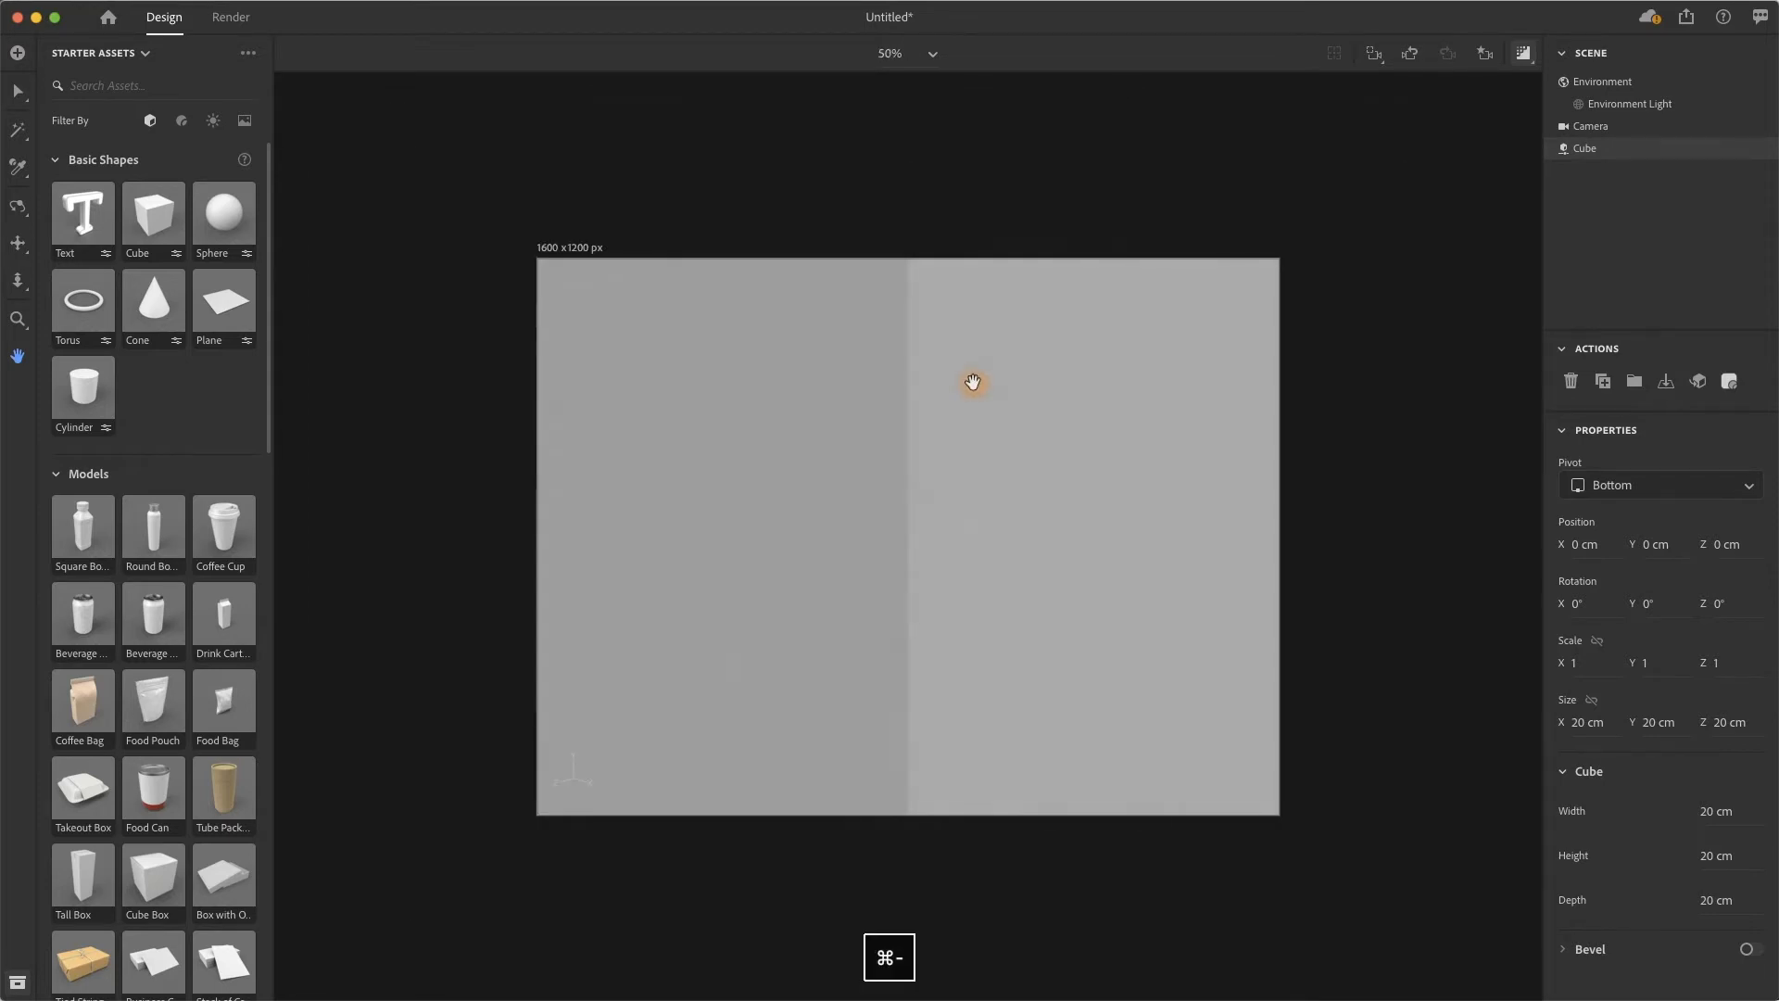
key("super+equal")
key("super+equal")
key("super+minus")
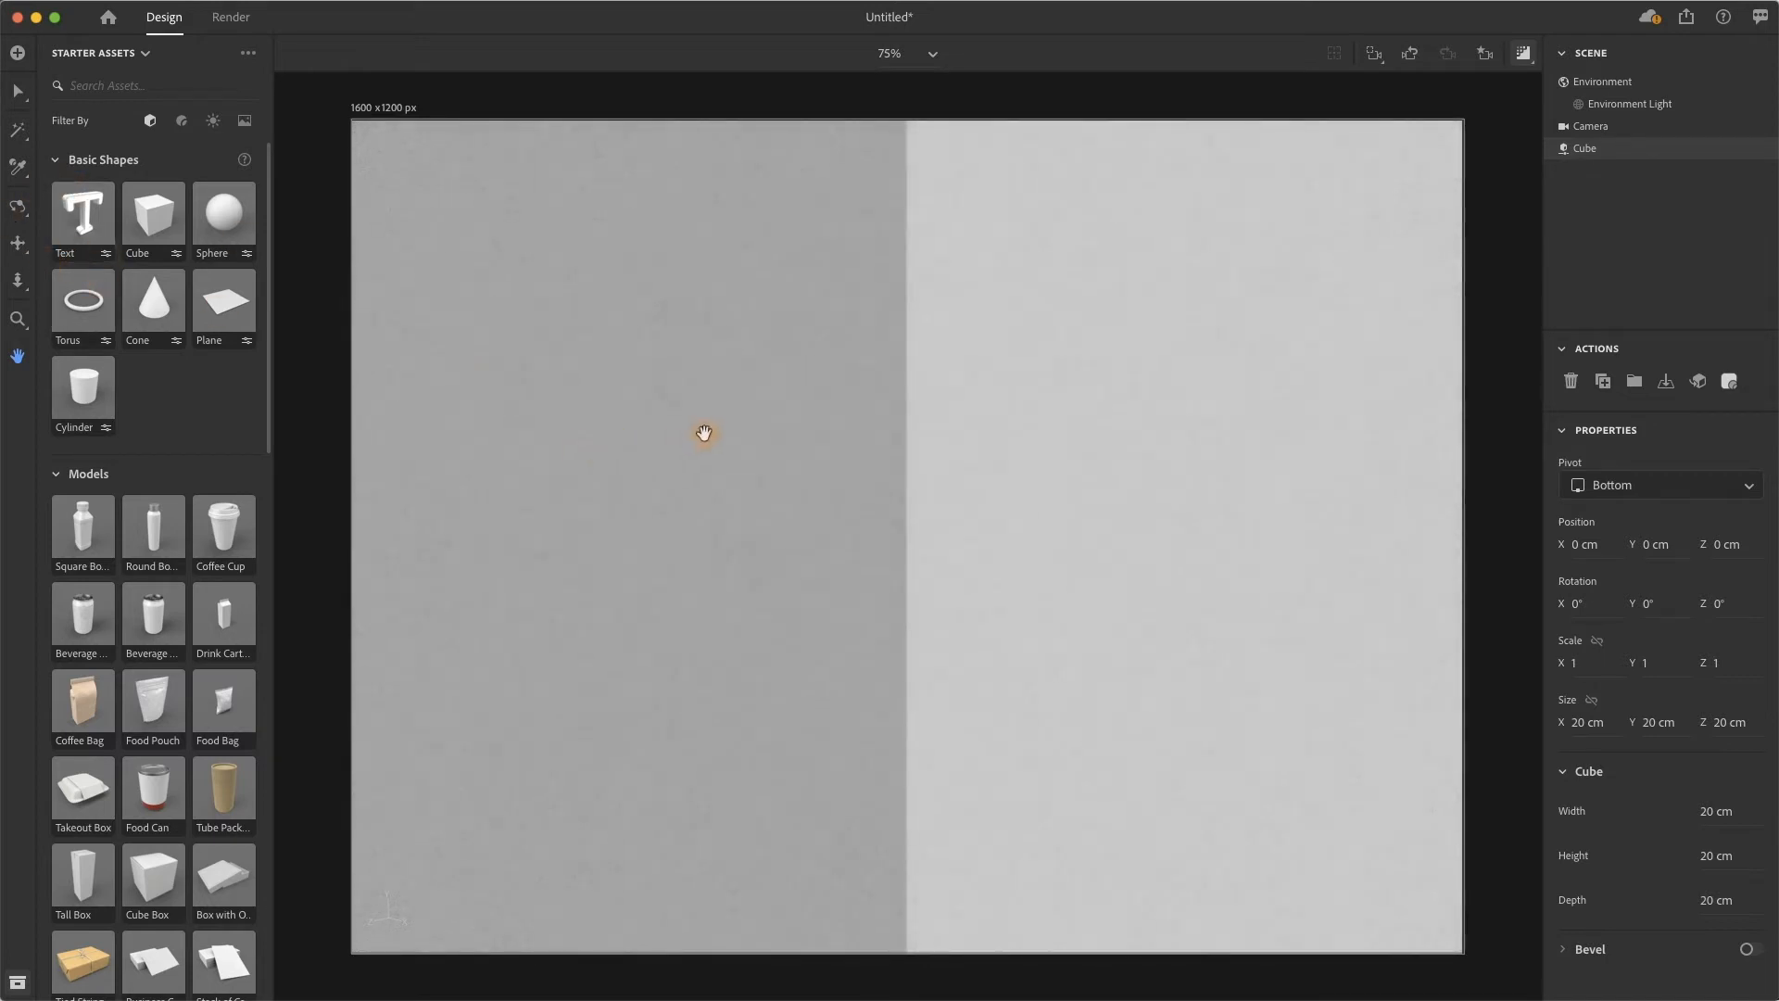
key("3")
left_click_drag(896, 447, 890, 352)
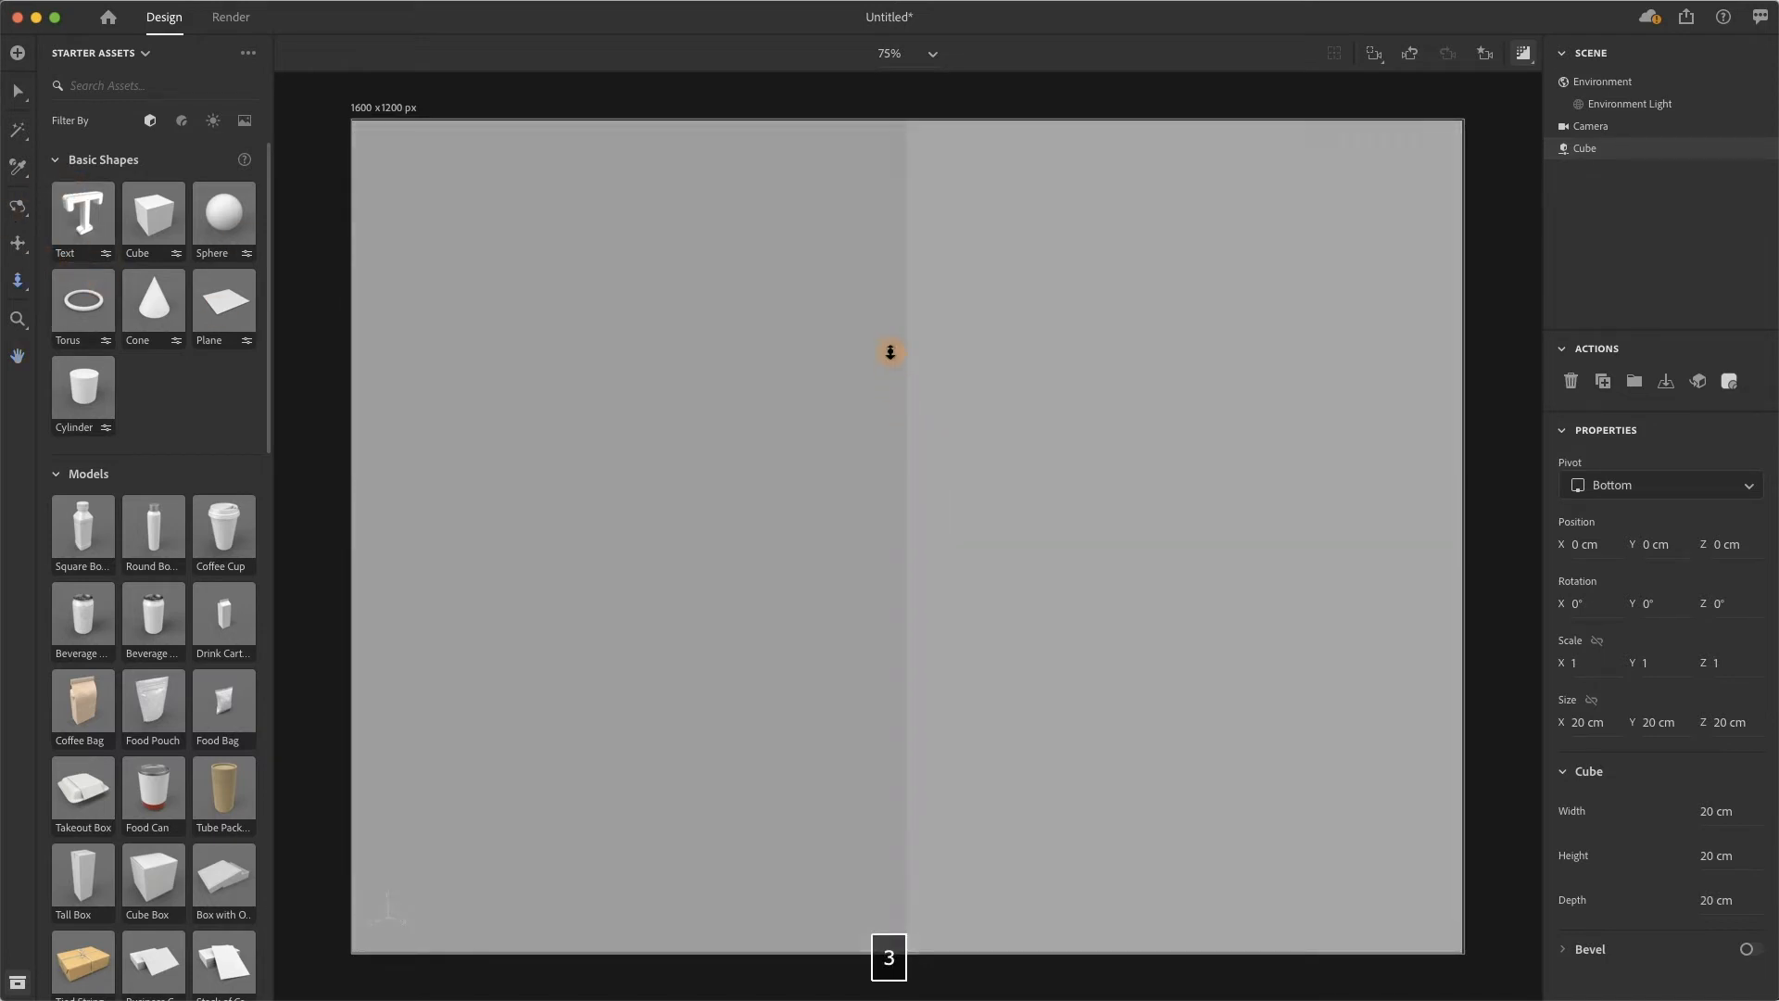
left_click_drag(932, 773, 935, 999)
mouse_move(882, 571)
left_mouse_down()
mouse_move(887, 594)
mouse_move(889, 560)
left_mouse_up()
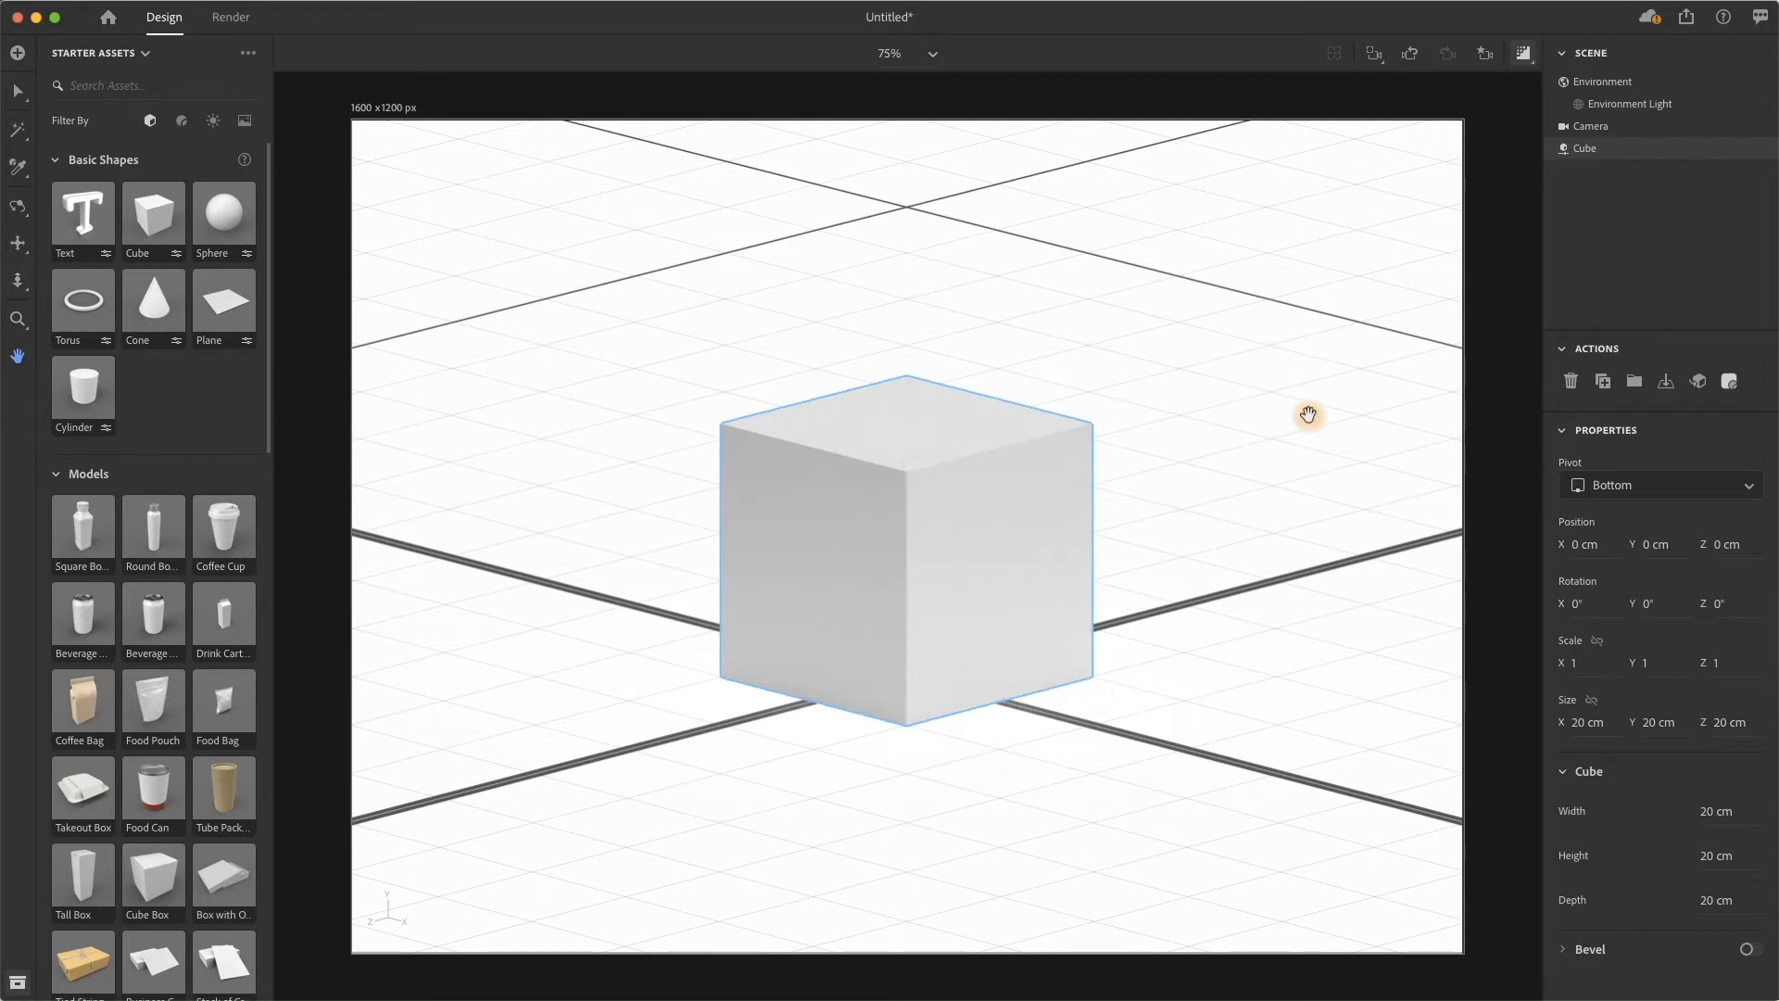
Activate the Select tool, deselect the cube and turn off the render preview.
key("backslash")
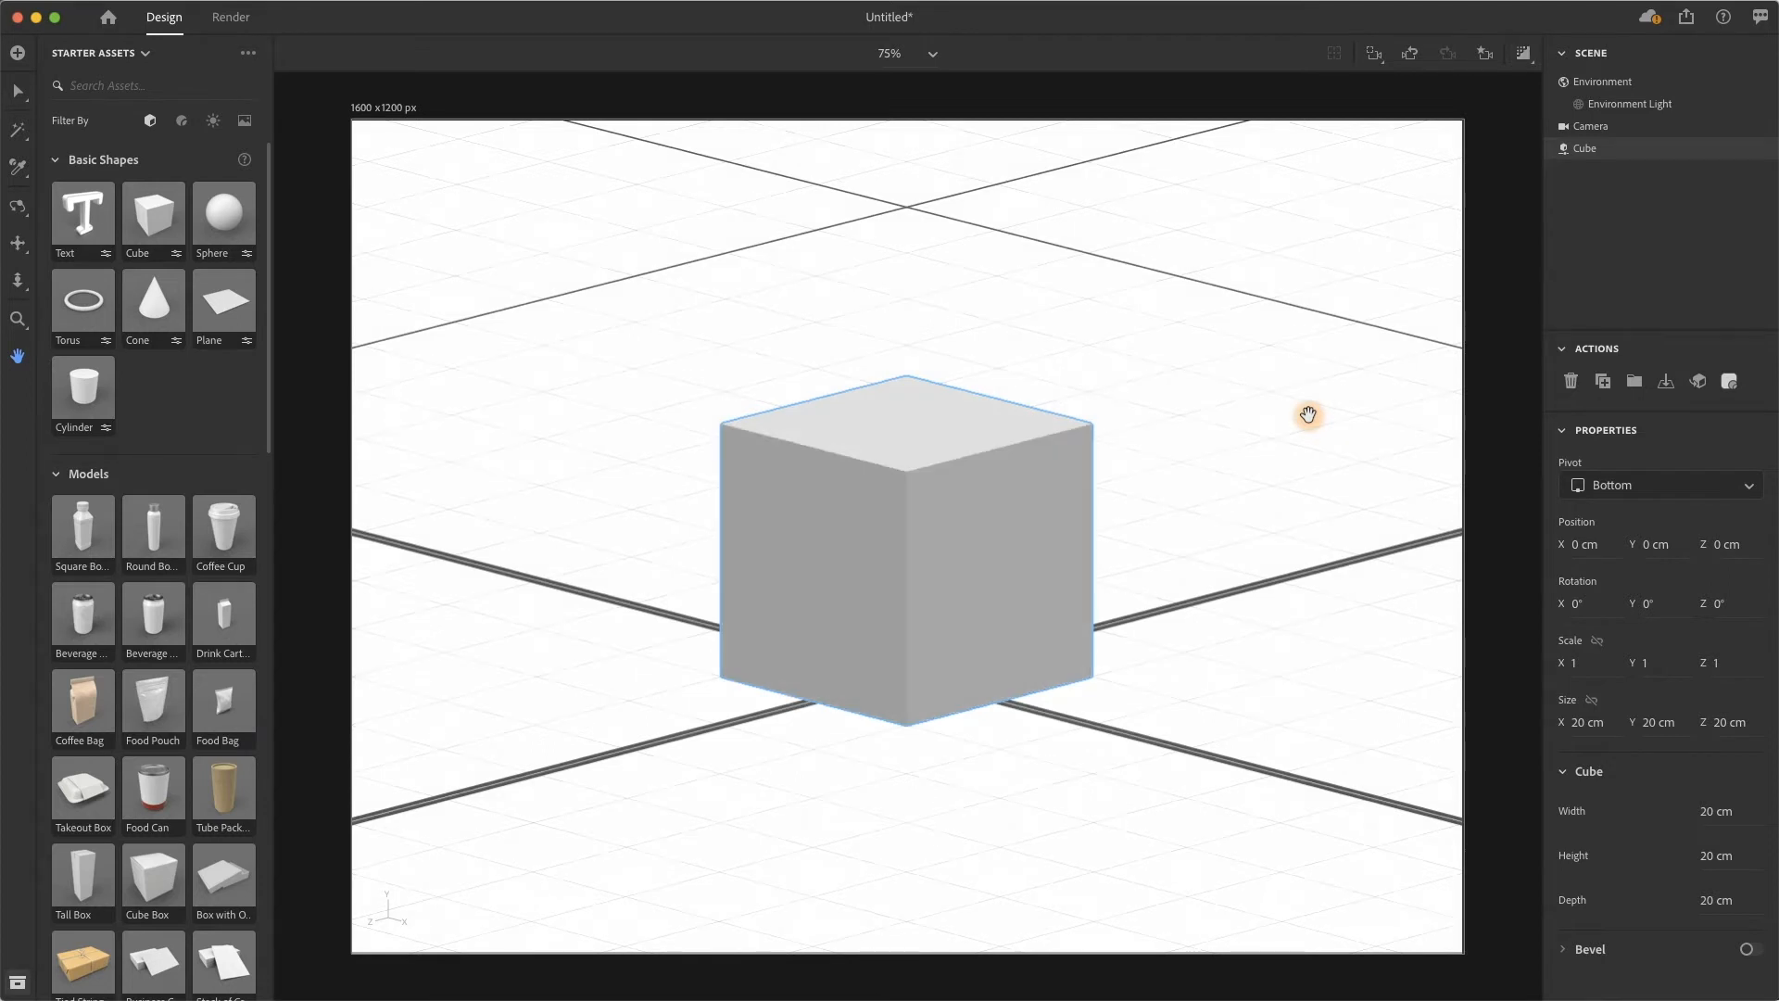
key("backslash")
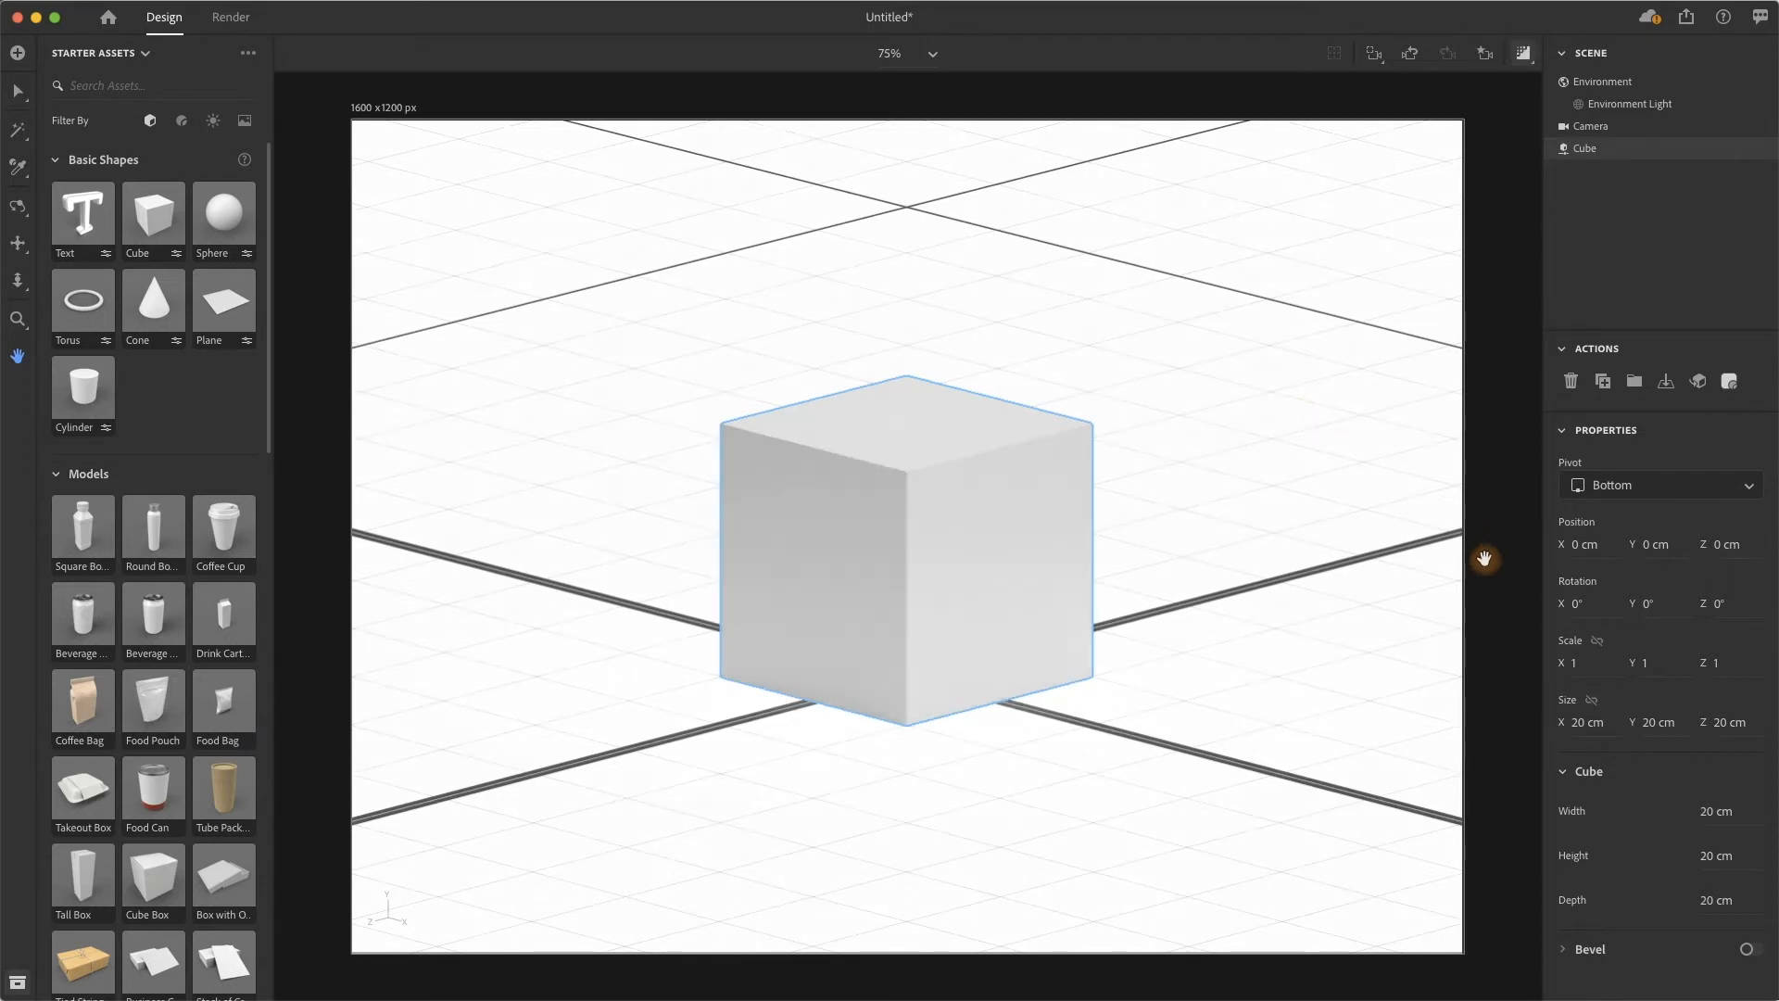
left_click(13, 93)
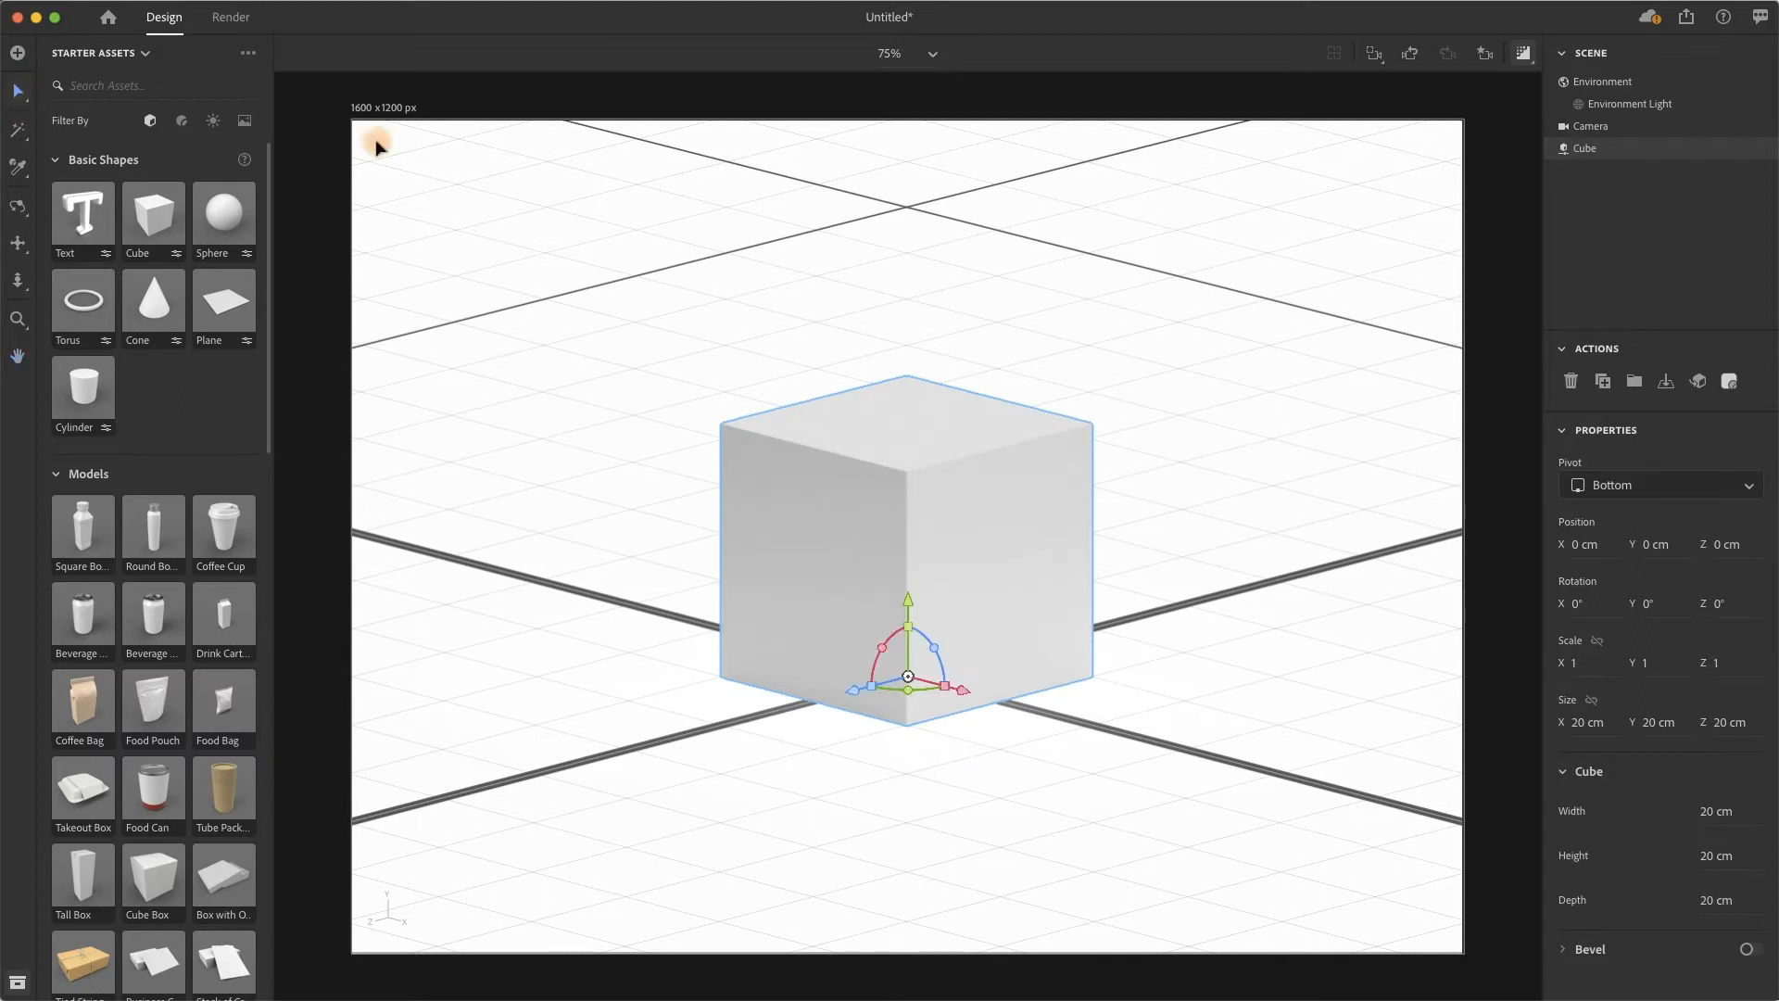
left_click(1521, 139)
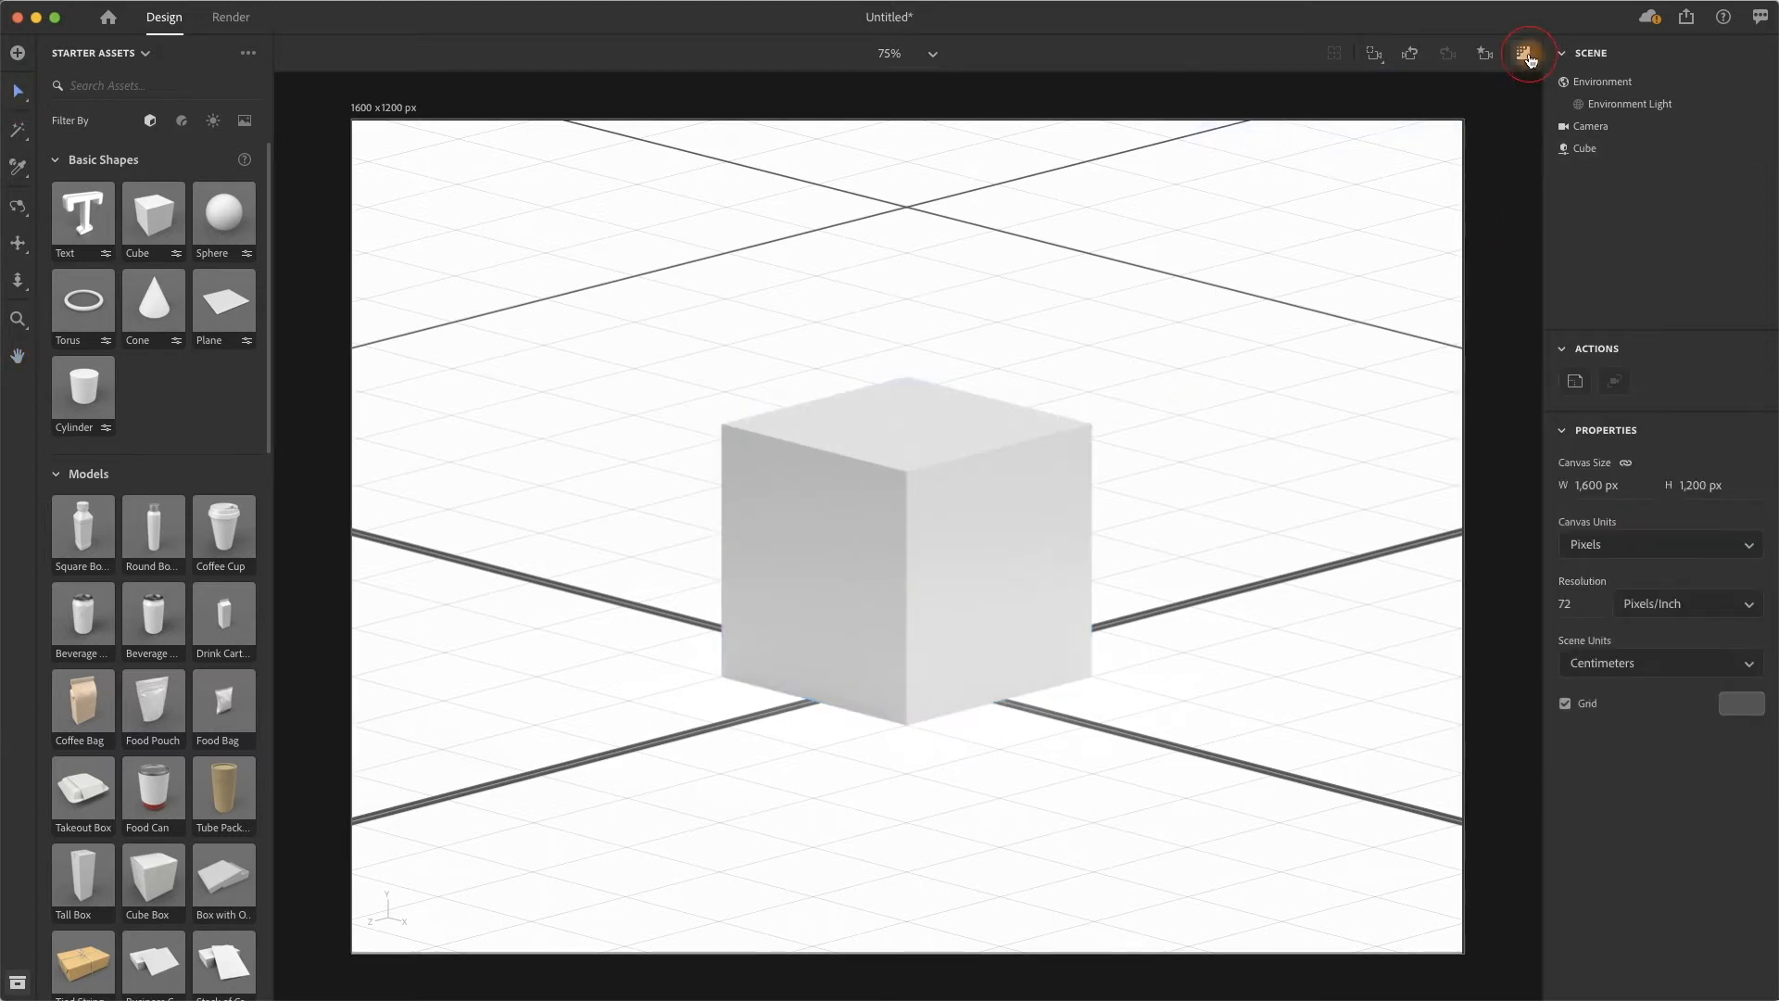
left_click(1526, 55)
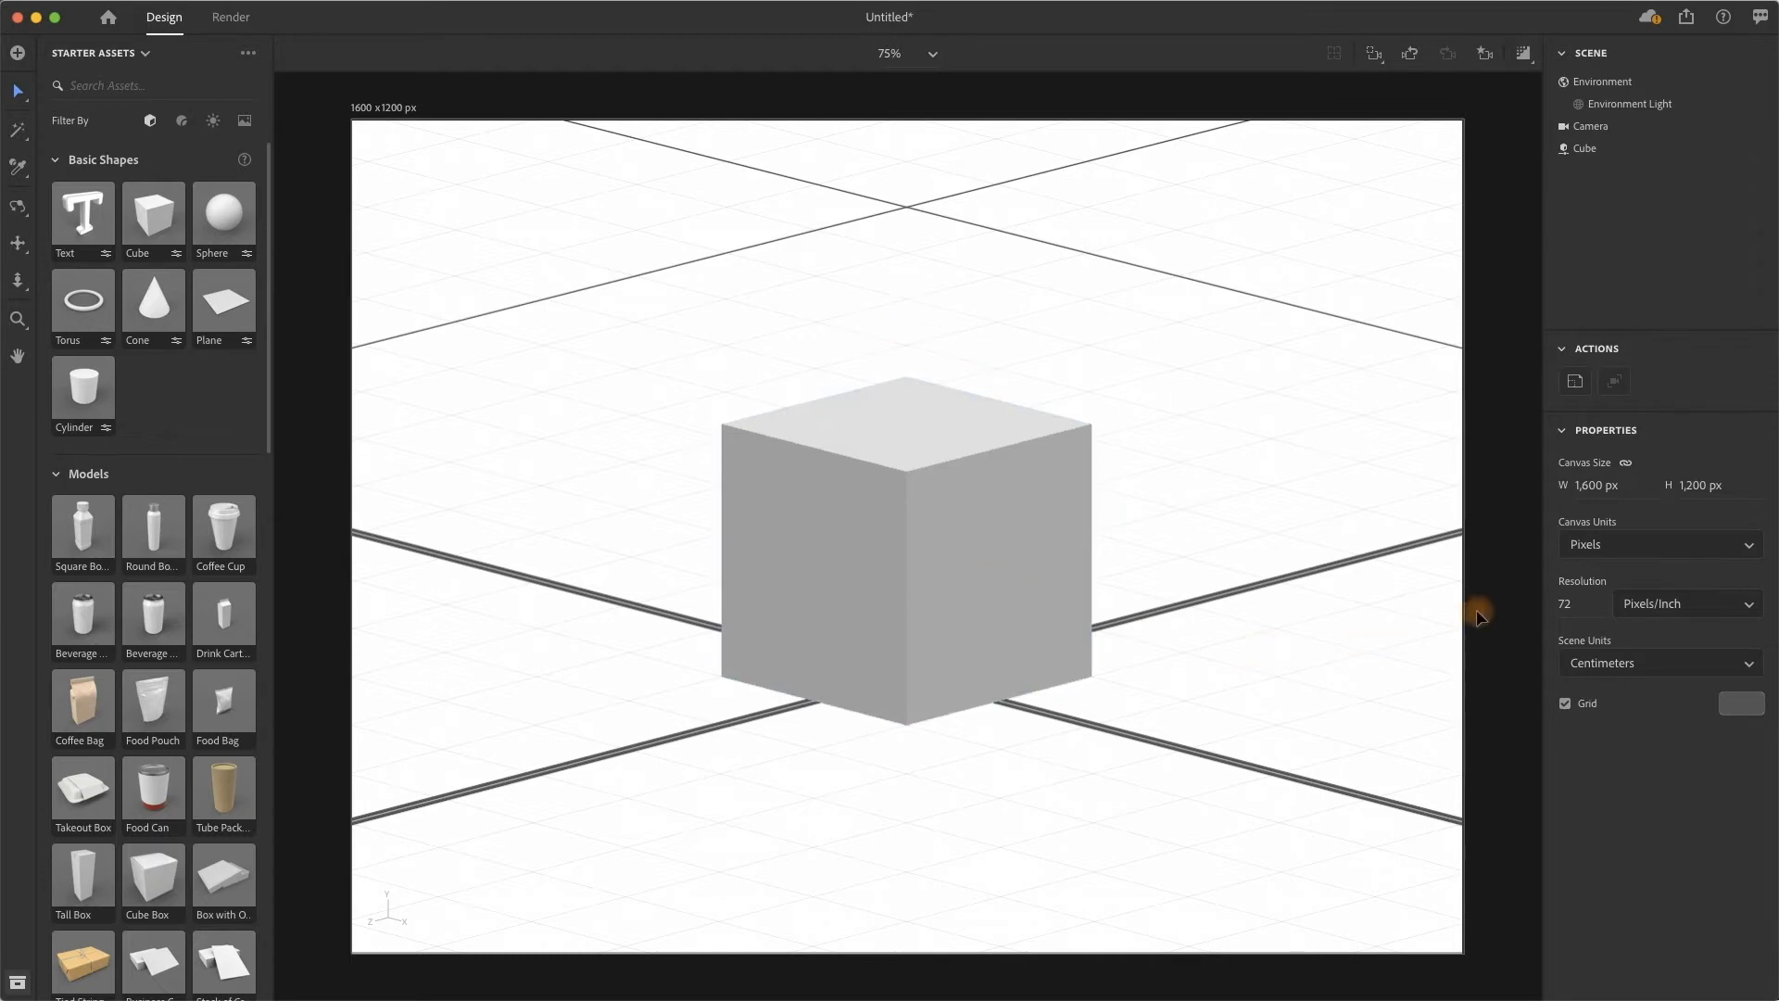
Add a basic cylinder and move it along the X axis to about -39.9 cm, clear of the cube.
left_click(947, 574)
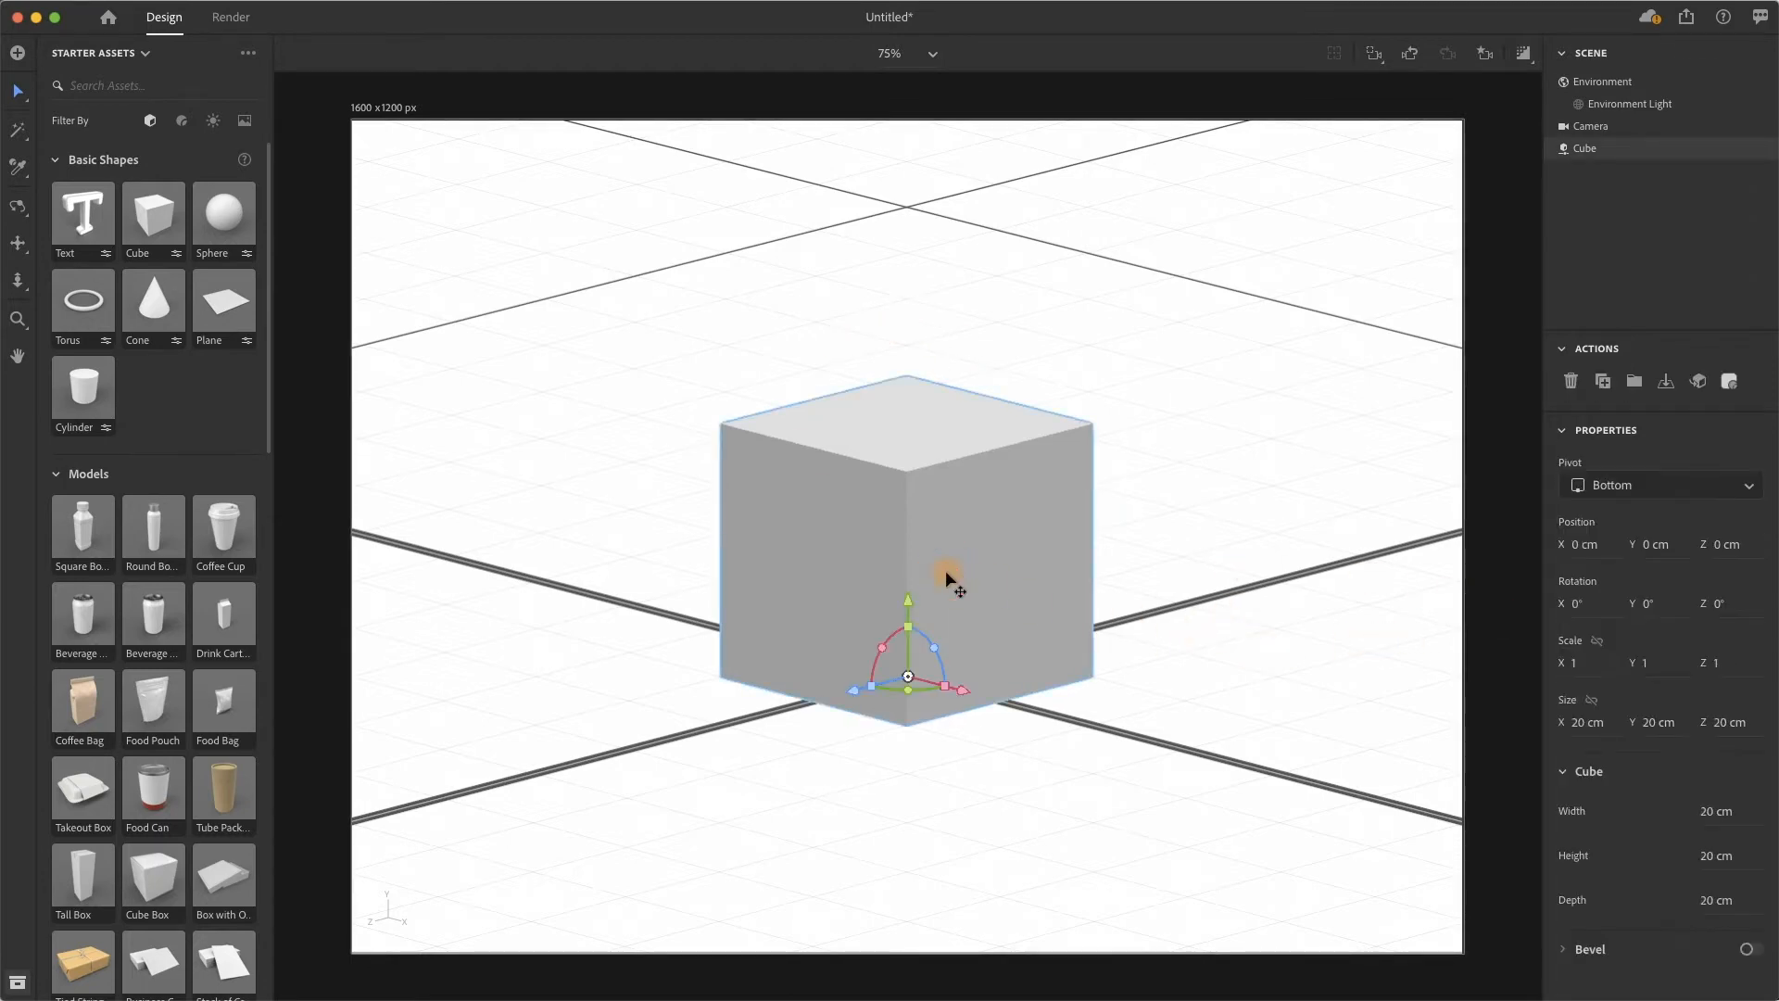
key("super+period")
left_click(89, 397)
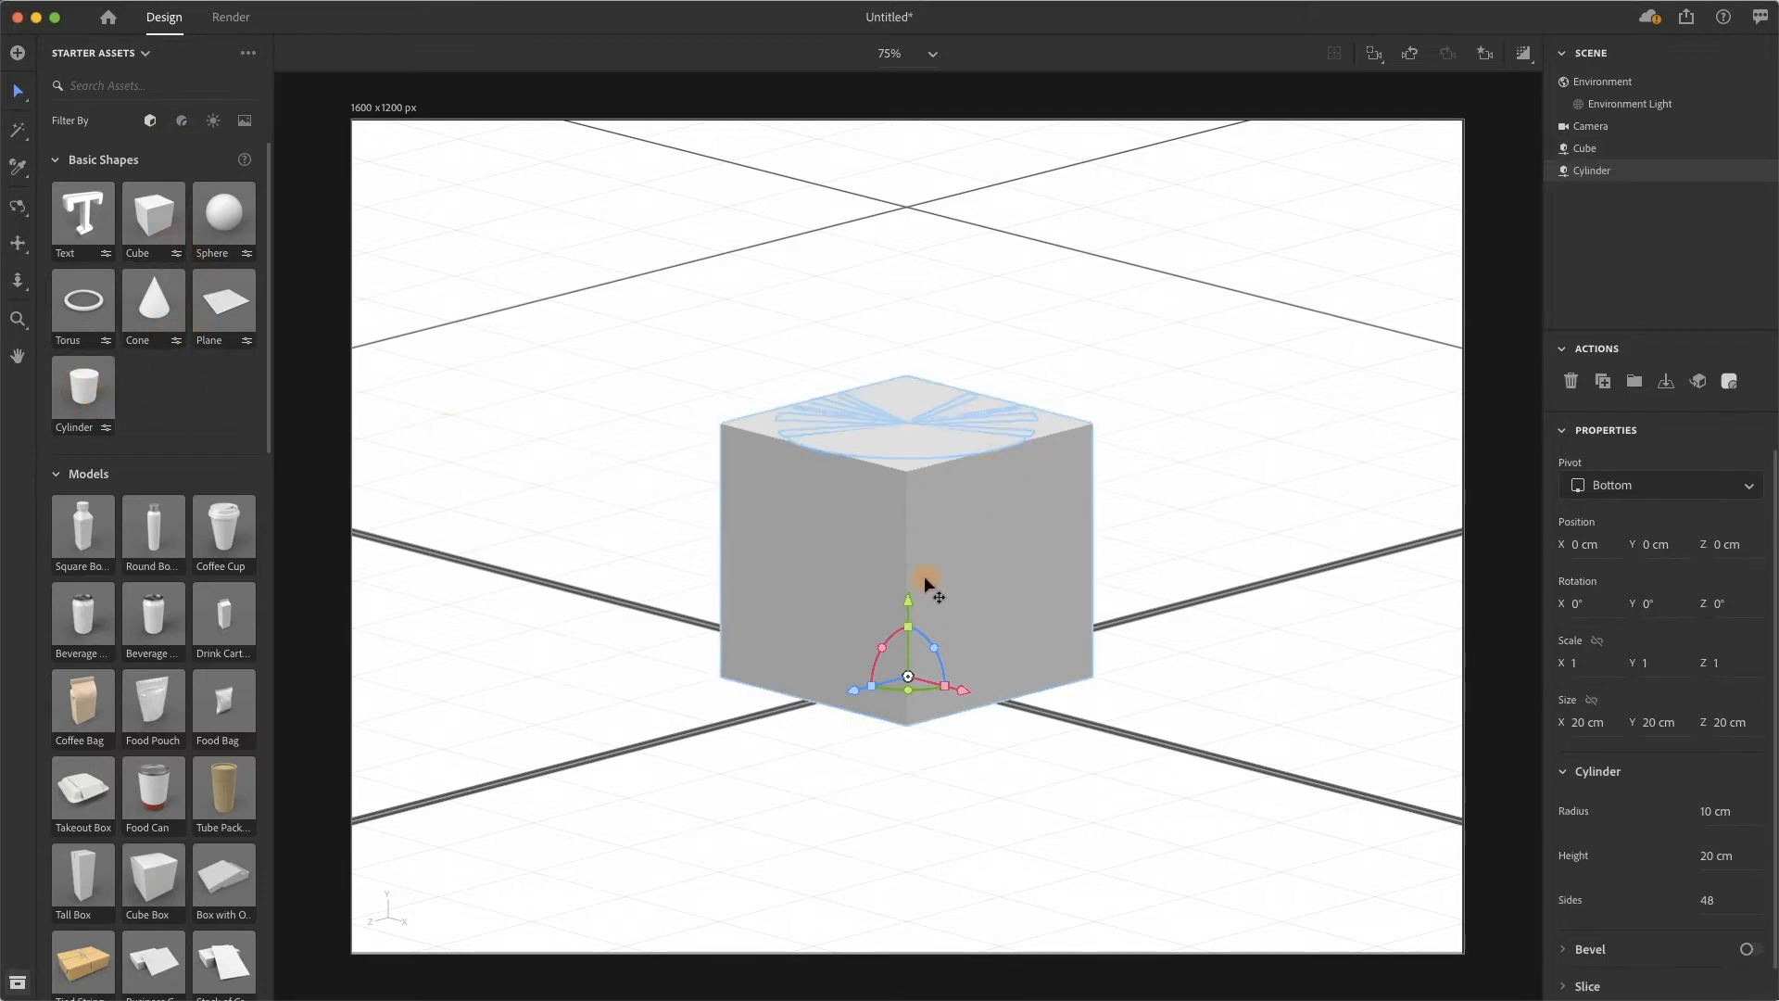
left_click_drag(964, 691, 580, 594)
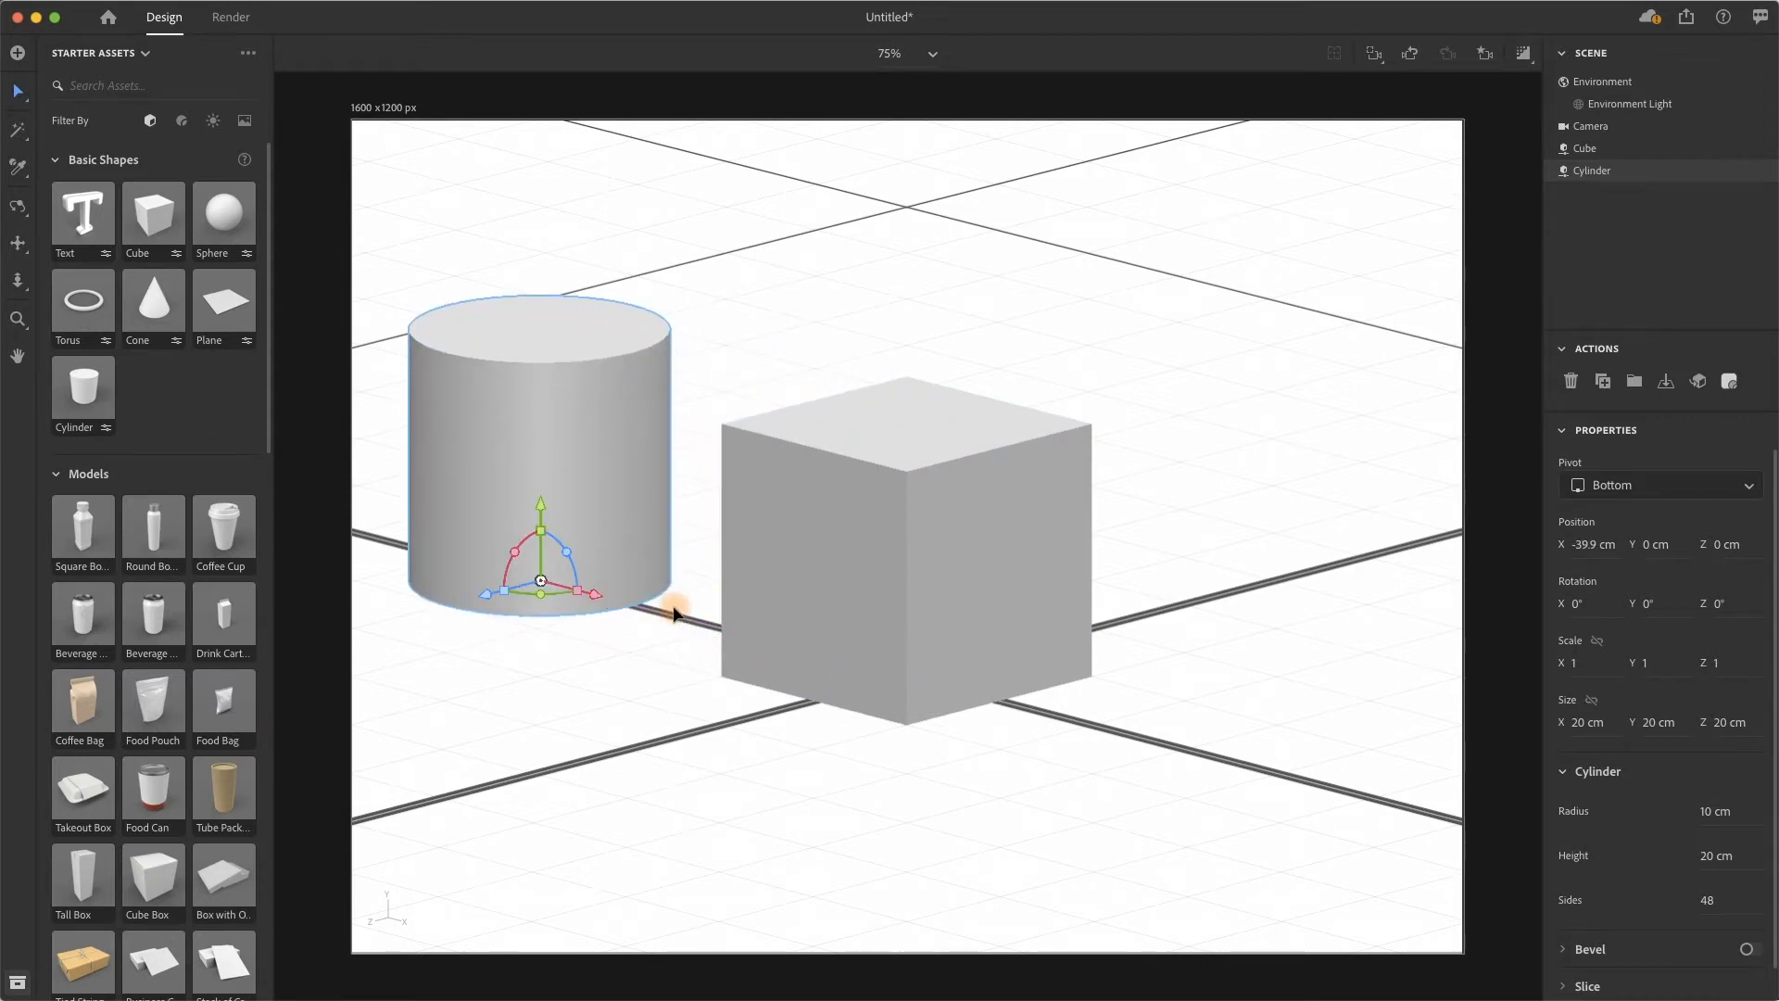
Scale the cube and the cylinder down uniformly, bringing the cylinder to a scale of about 0.7.
left_click(1149, 554)
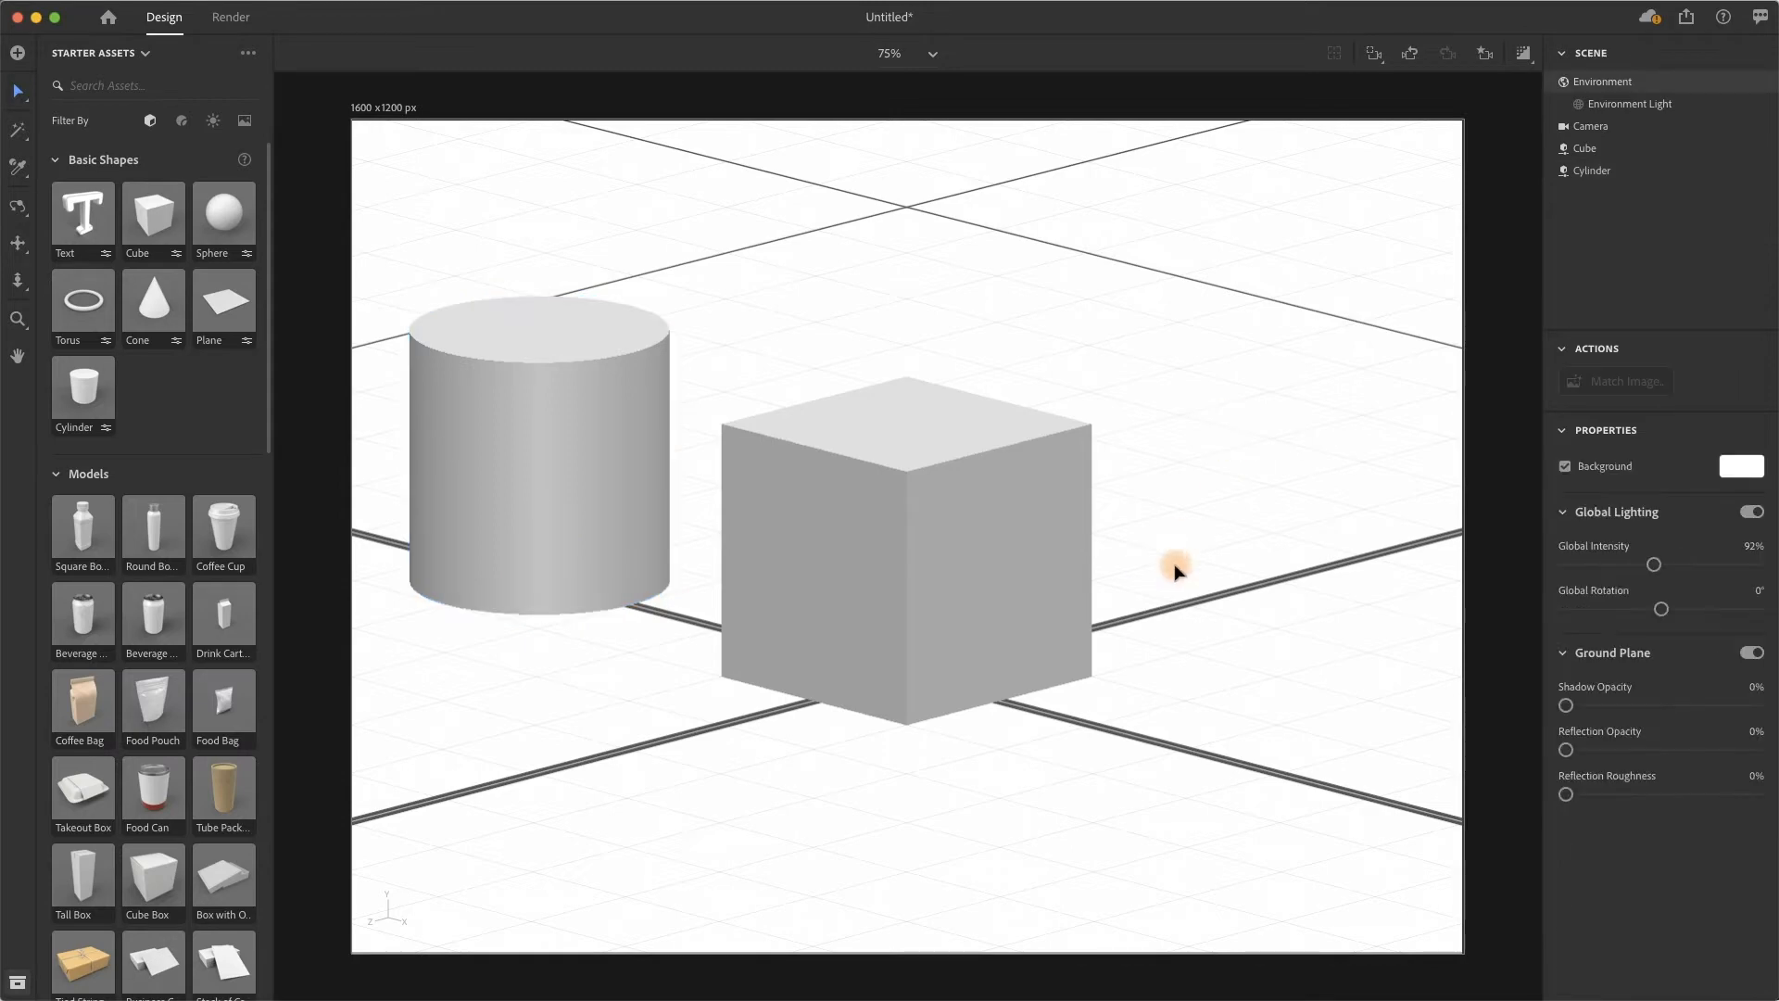
left_click(941, 591)
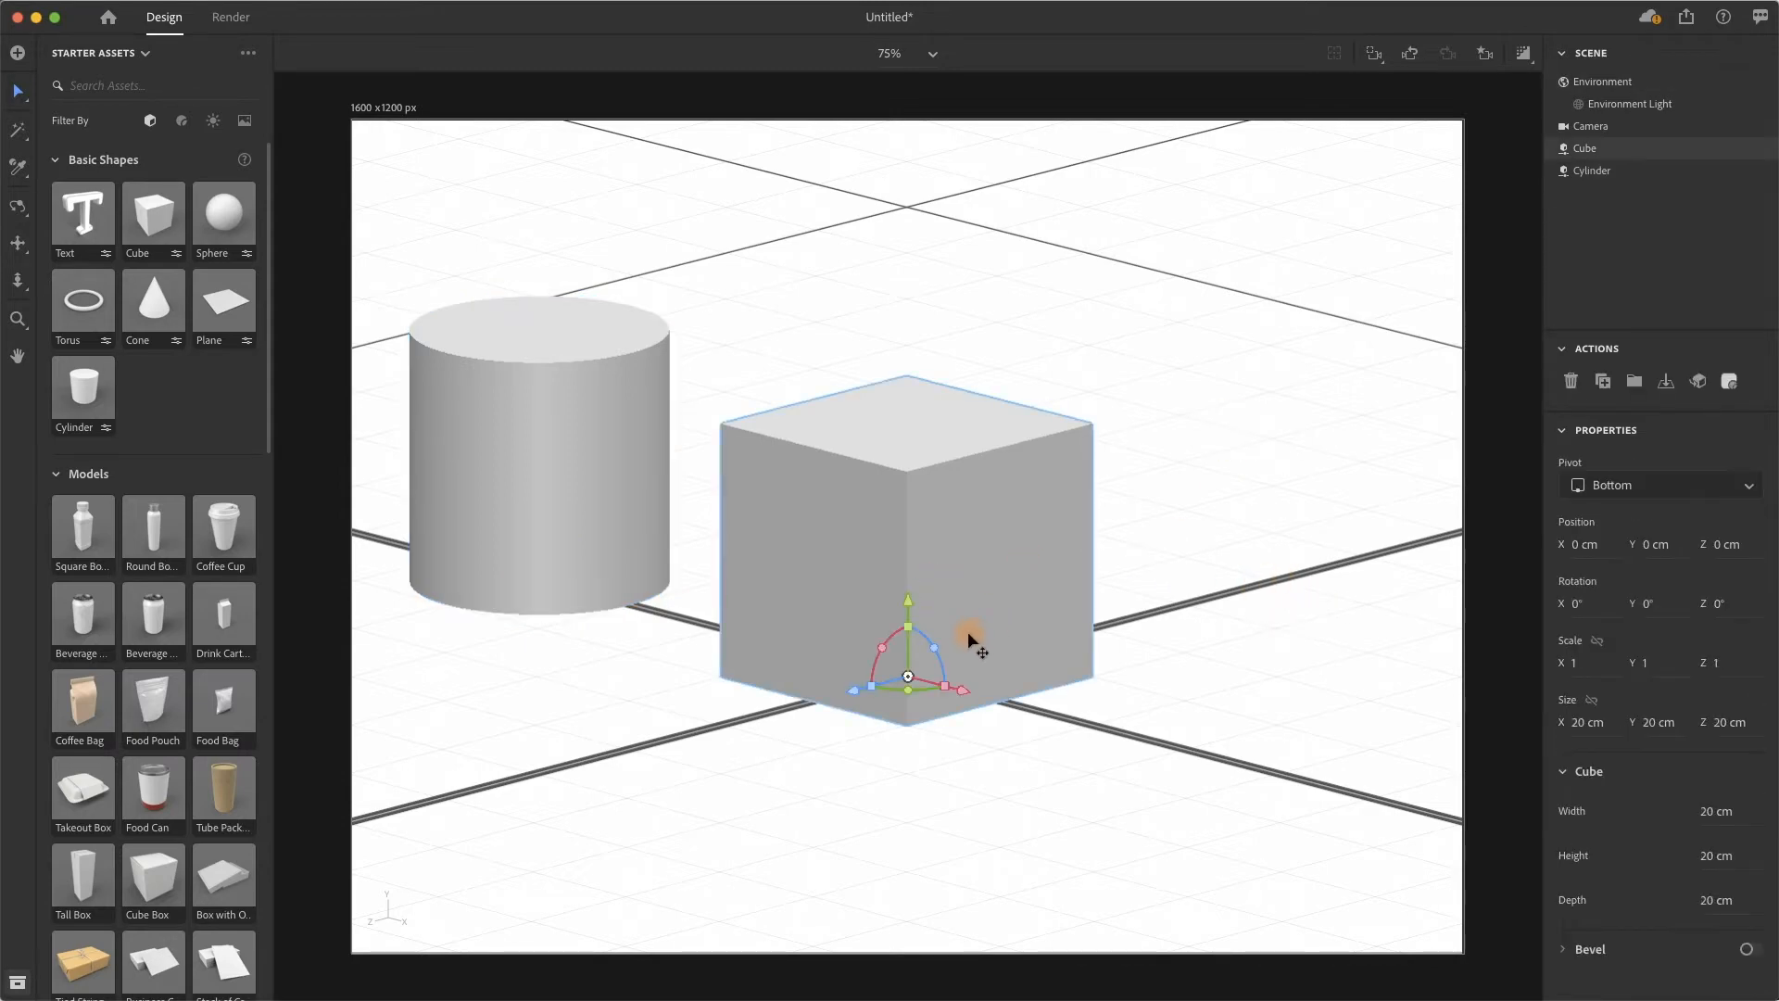
left_click_drag(908, 627, 908, 641)
left_click(604, 460)
left_click_drag(544, 539, 542, 539, "shift")
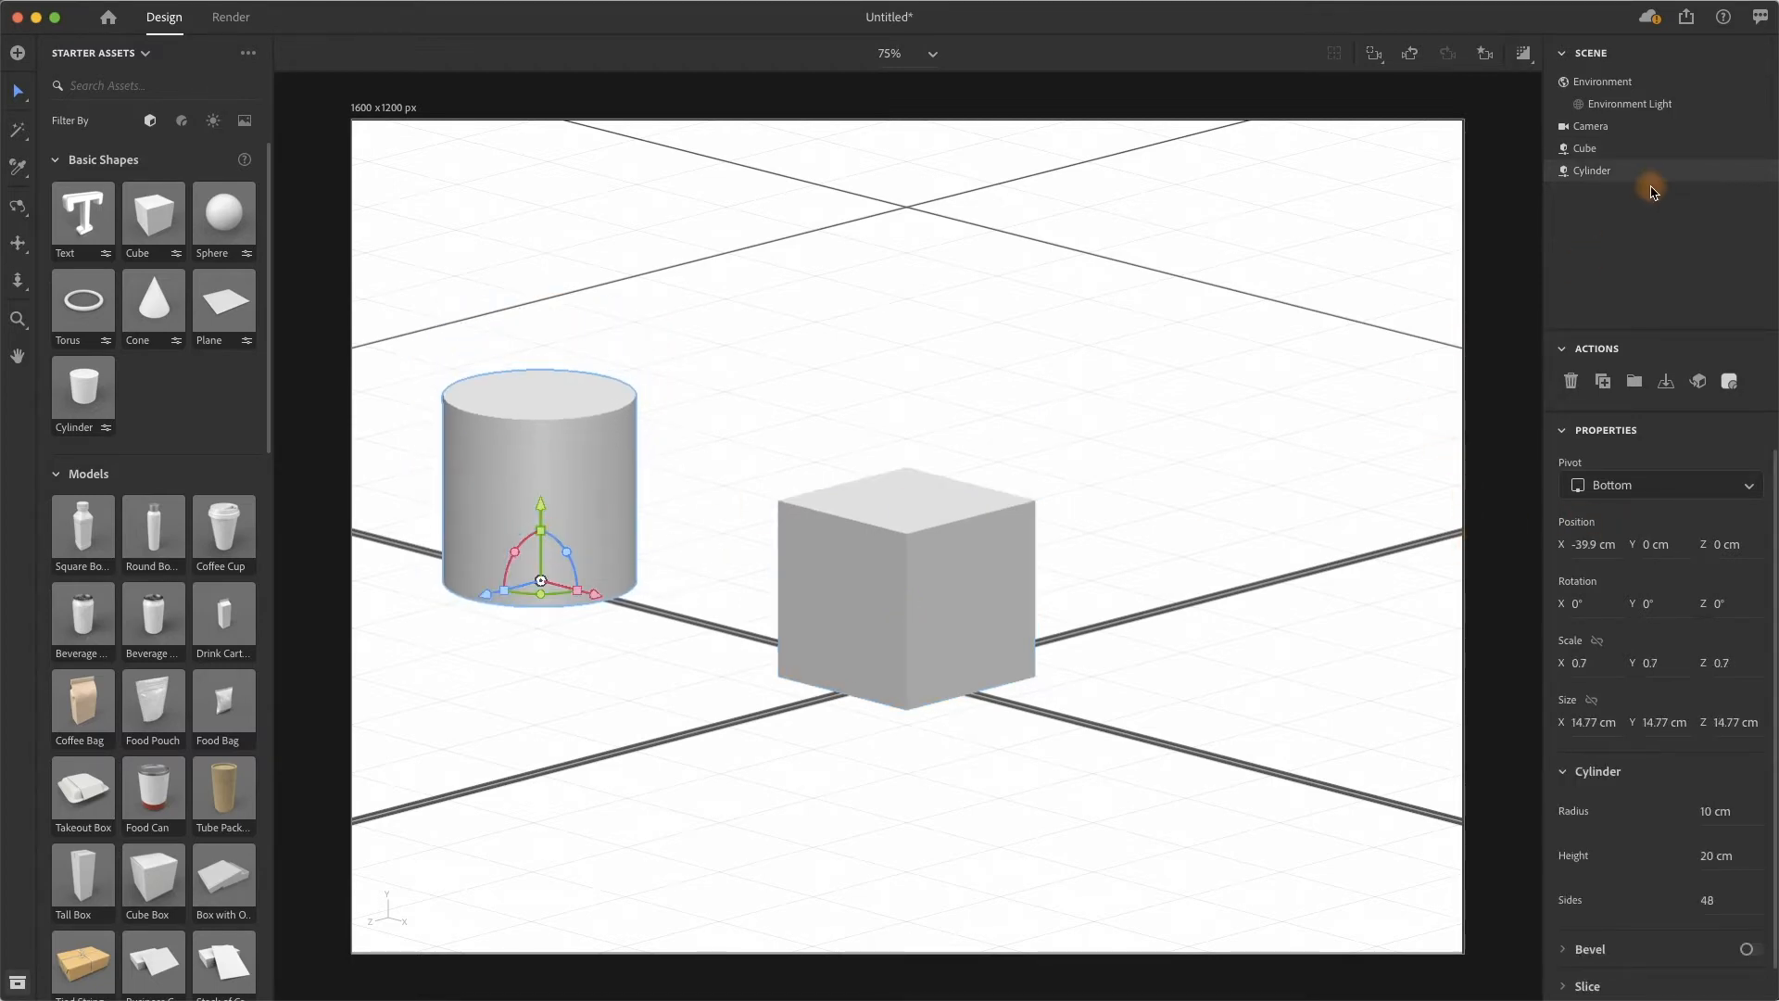
left_click(1612, 131)
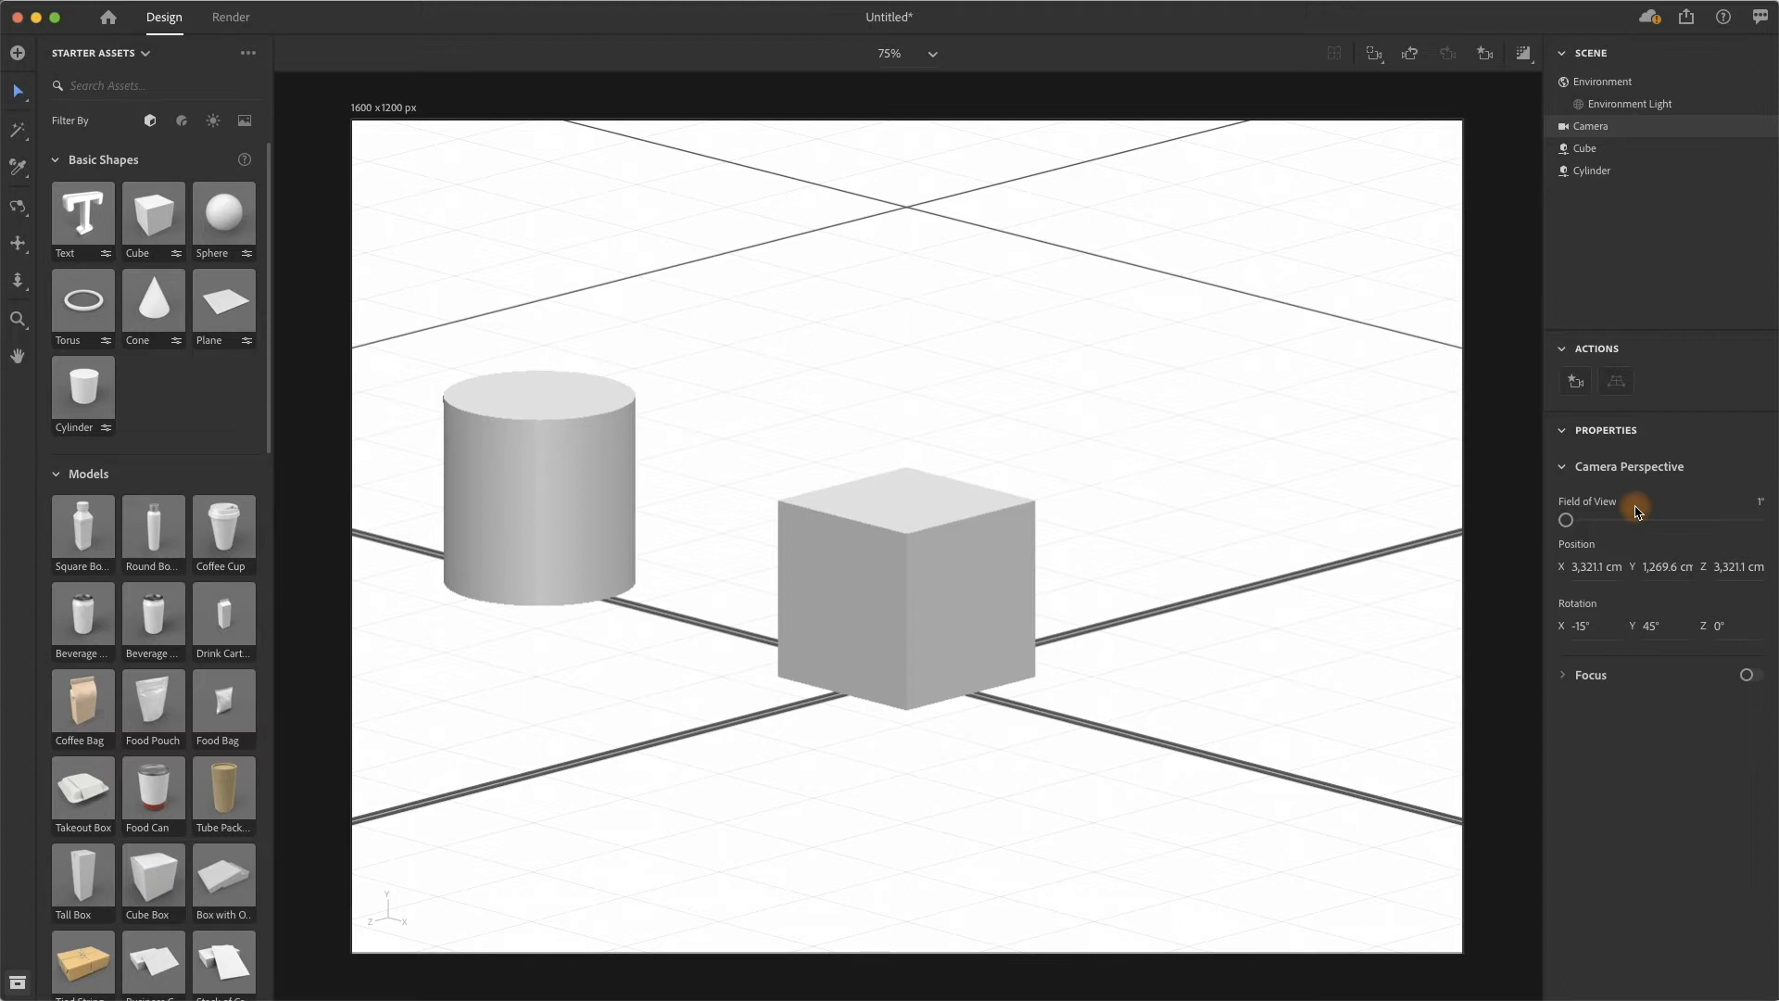
left_click(843, 327)
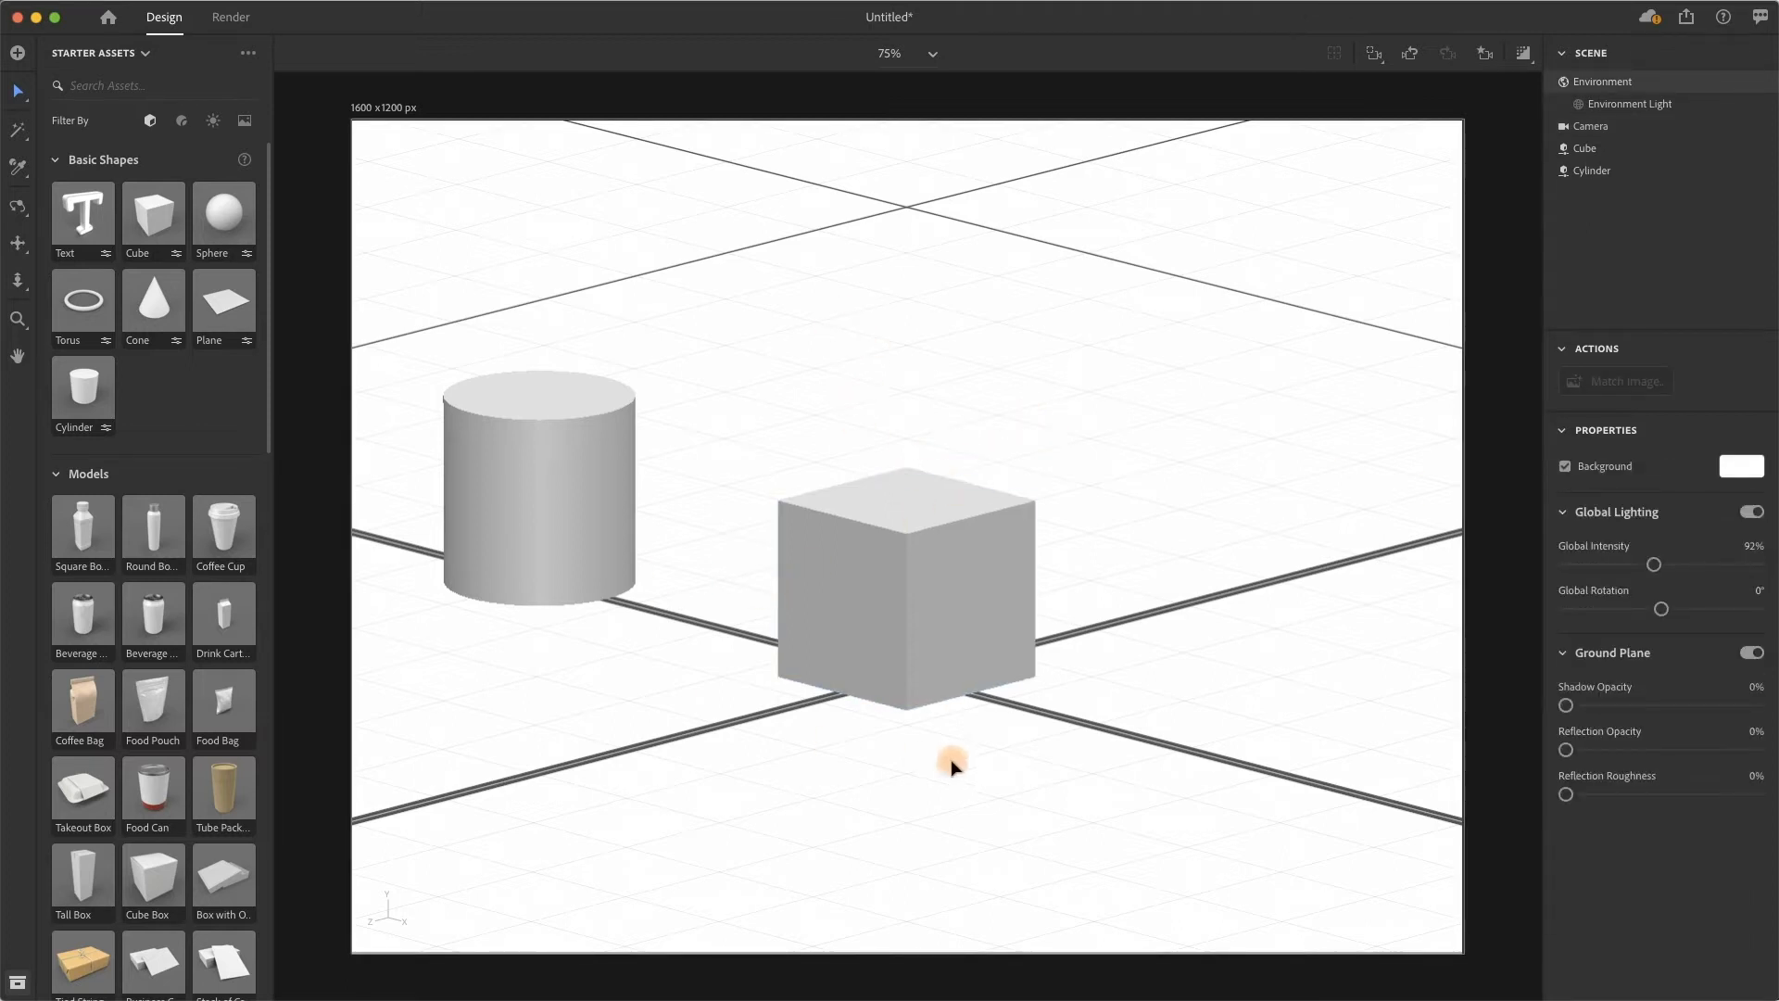
Add a hollow sphere at X 34.3 cm and a hollow cone at Y 23.2 cm, Z -18.4 cm, rotated 47° about Z.
scroll(120, 786, "down", 2)
scroll(121, 786, "down", 20)
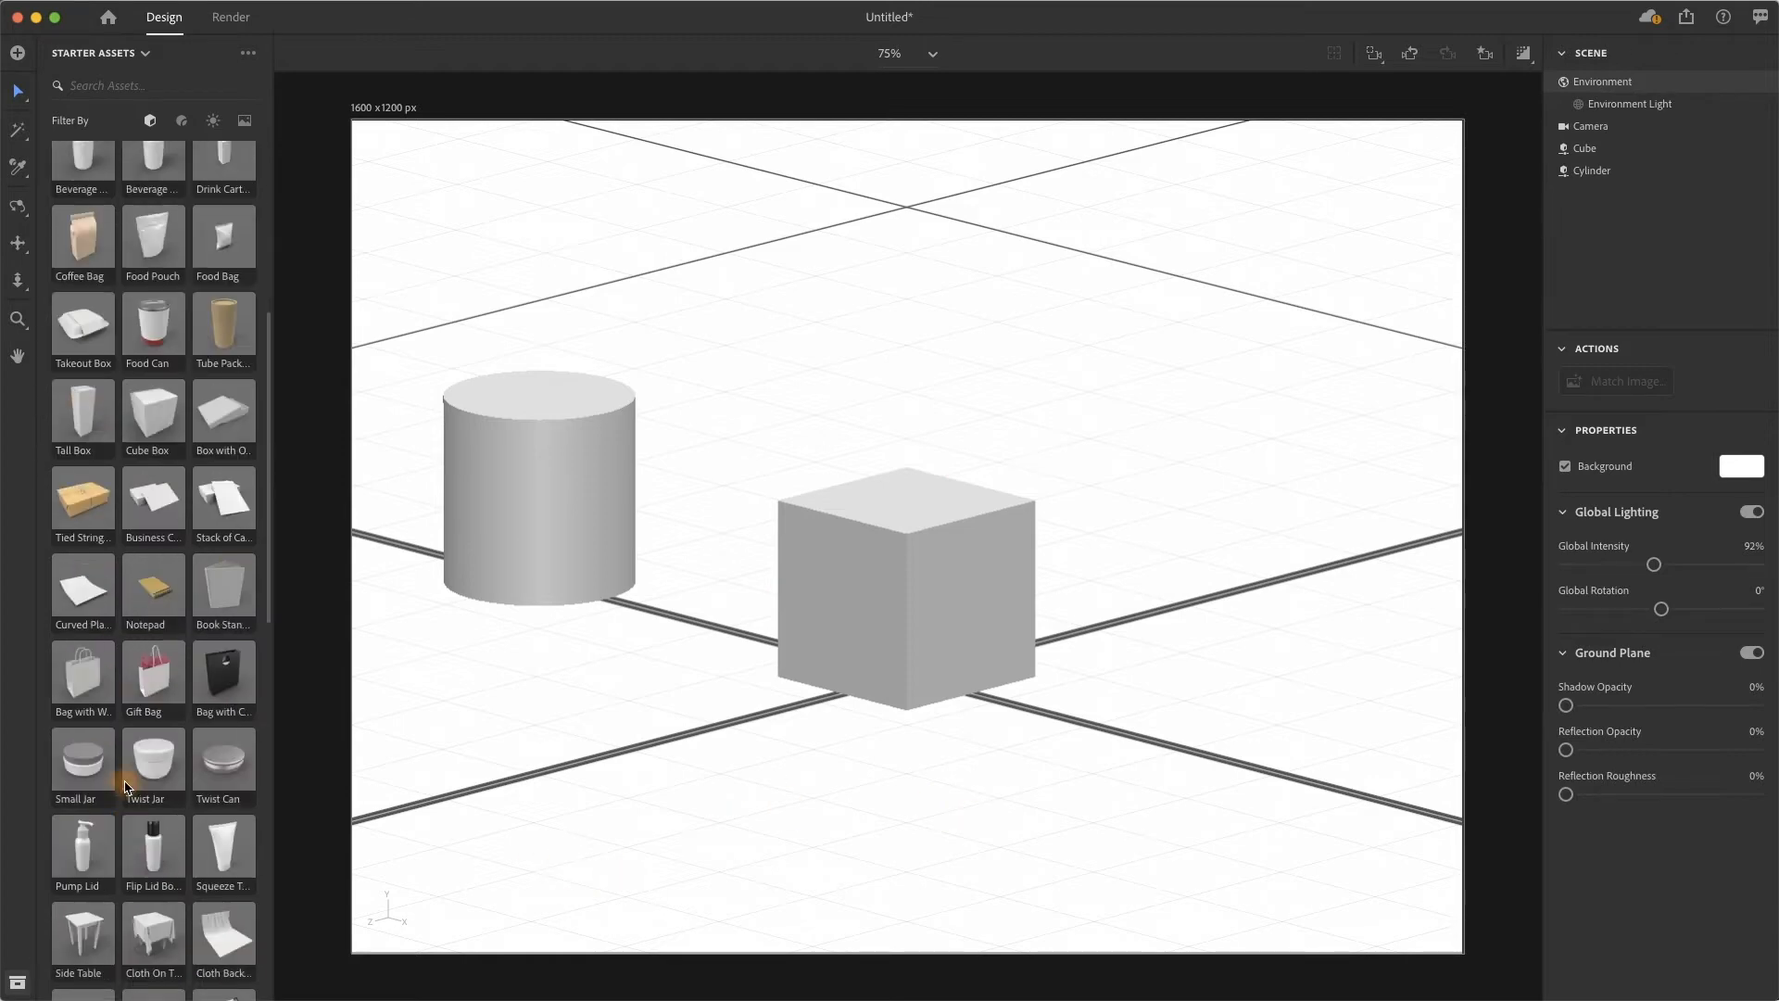
scroll(129, 786, "down", 2)
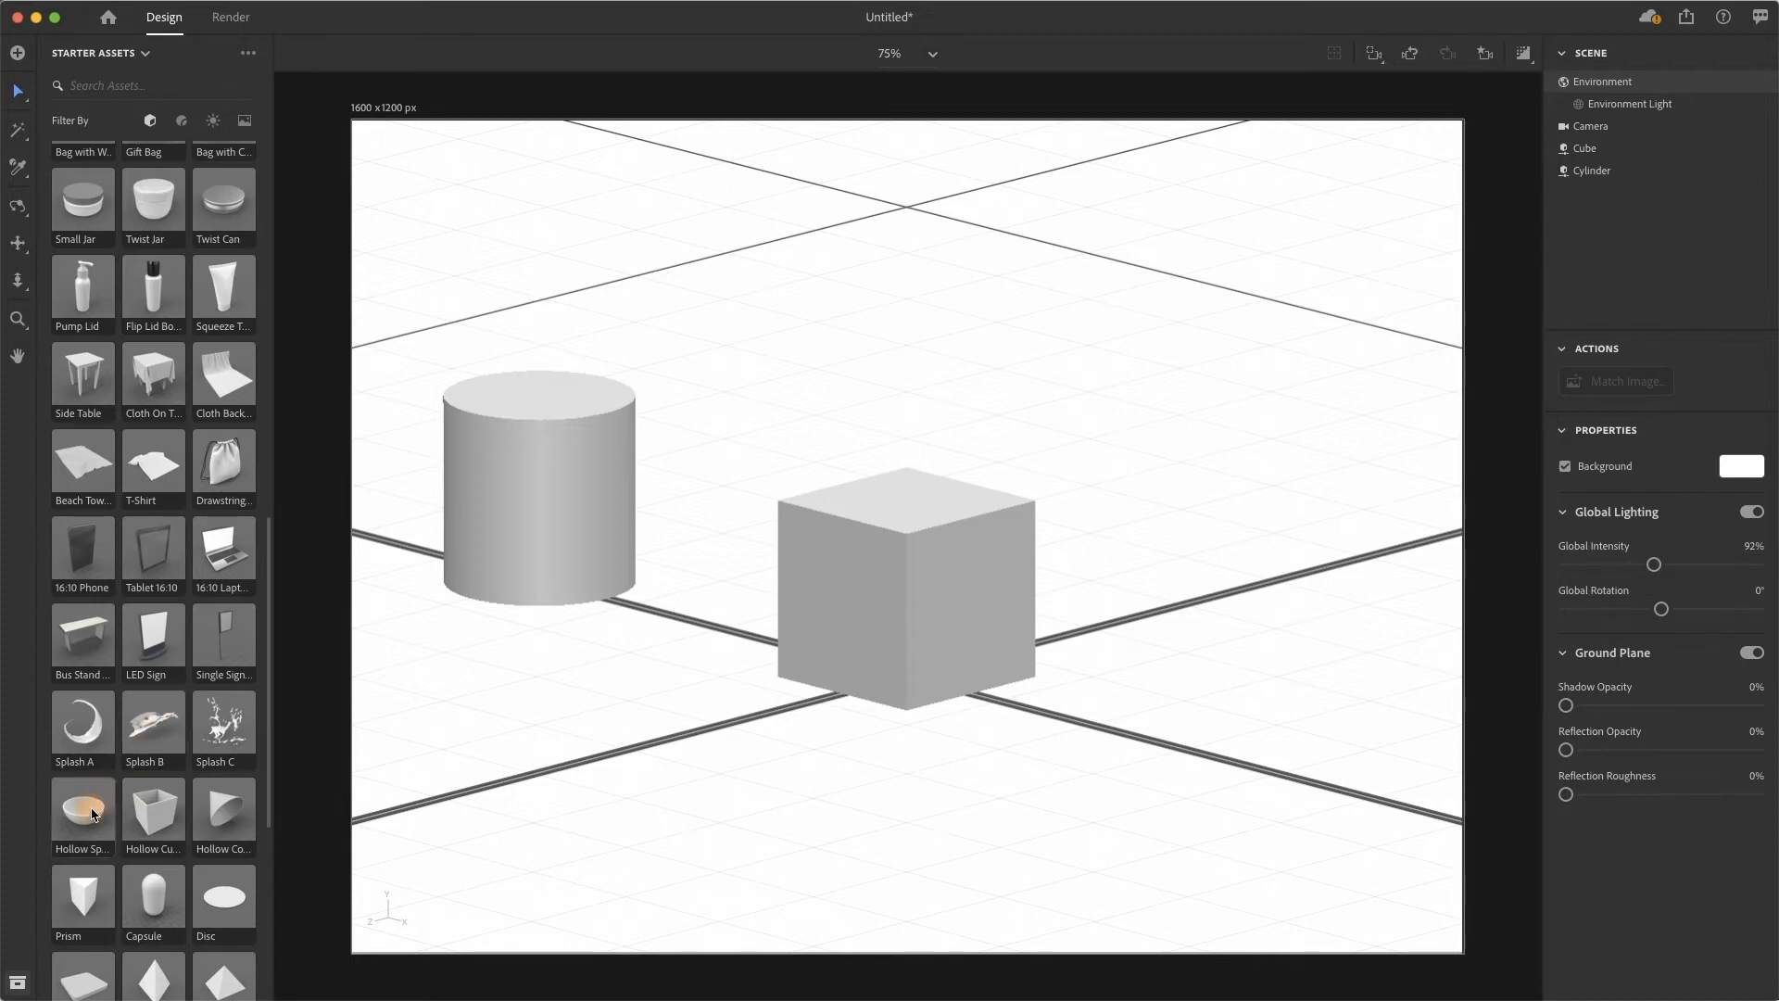
left_click_drag(95, 823, 1293, 783)
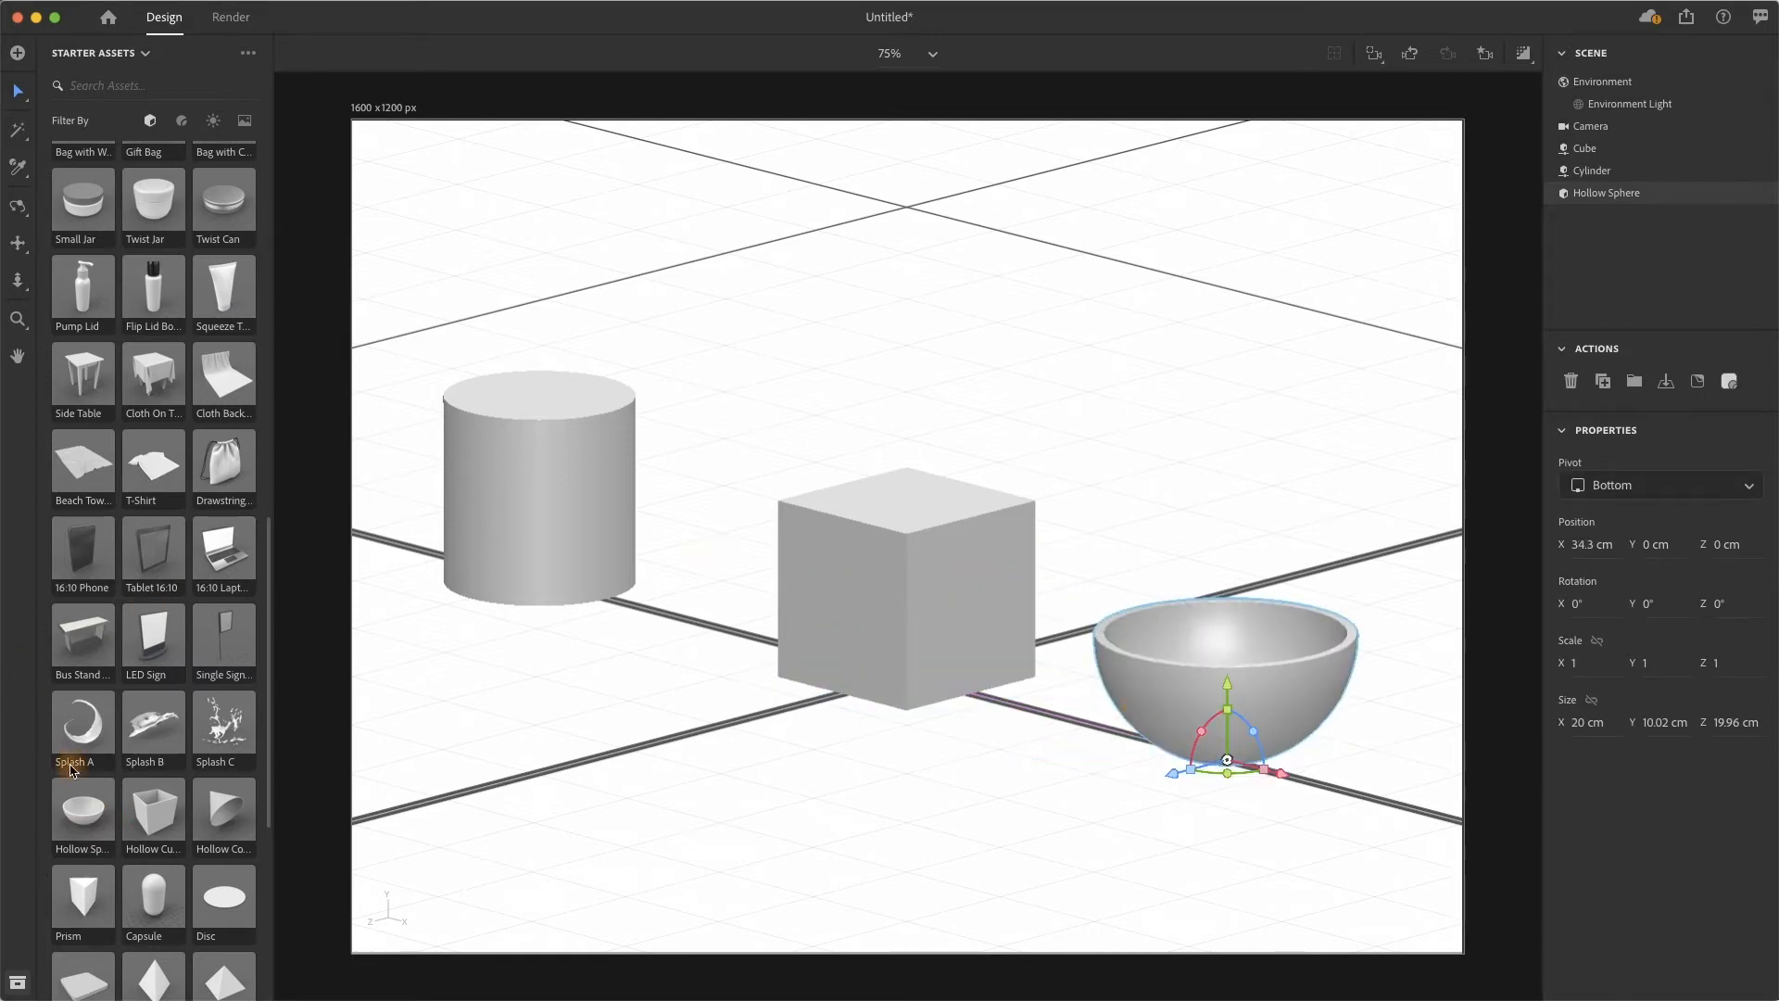
left_click_drag(228, 816, 1041, 384)
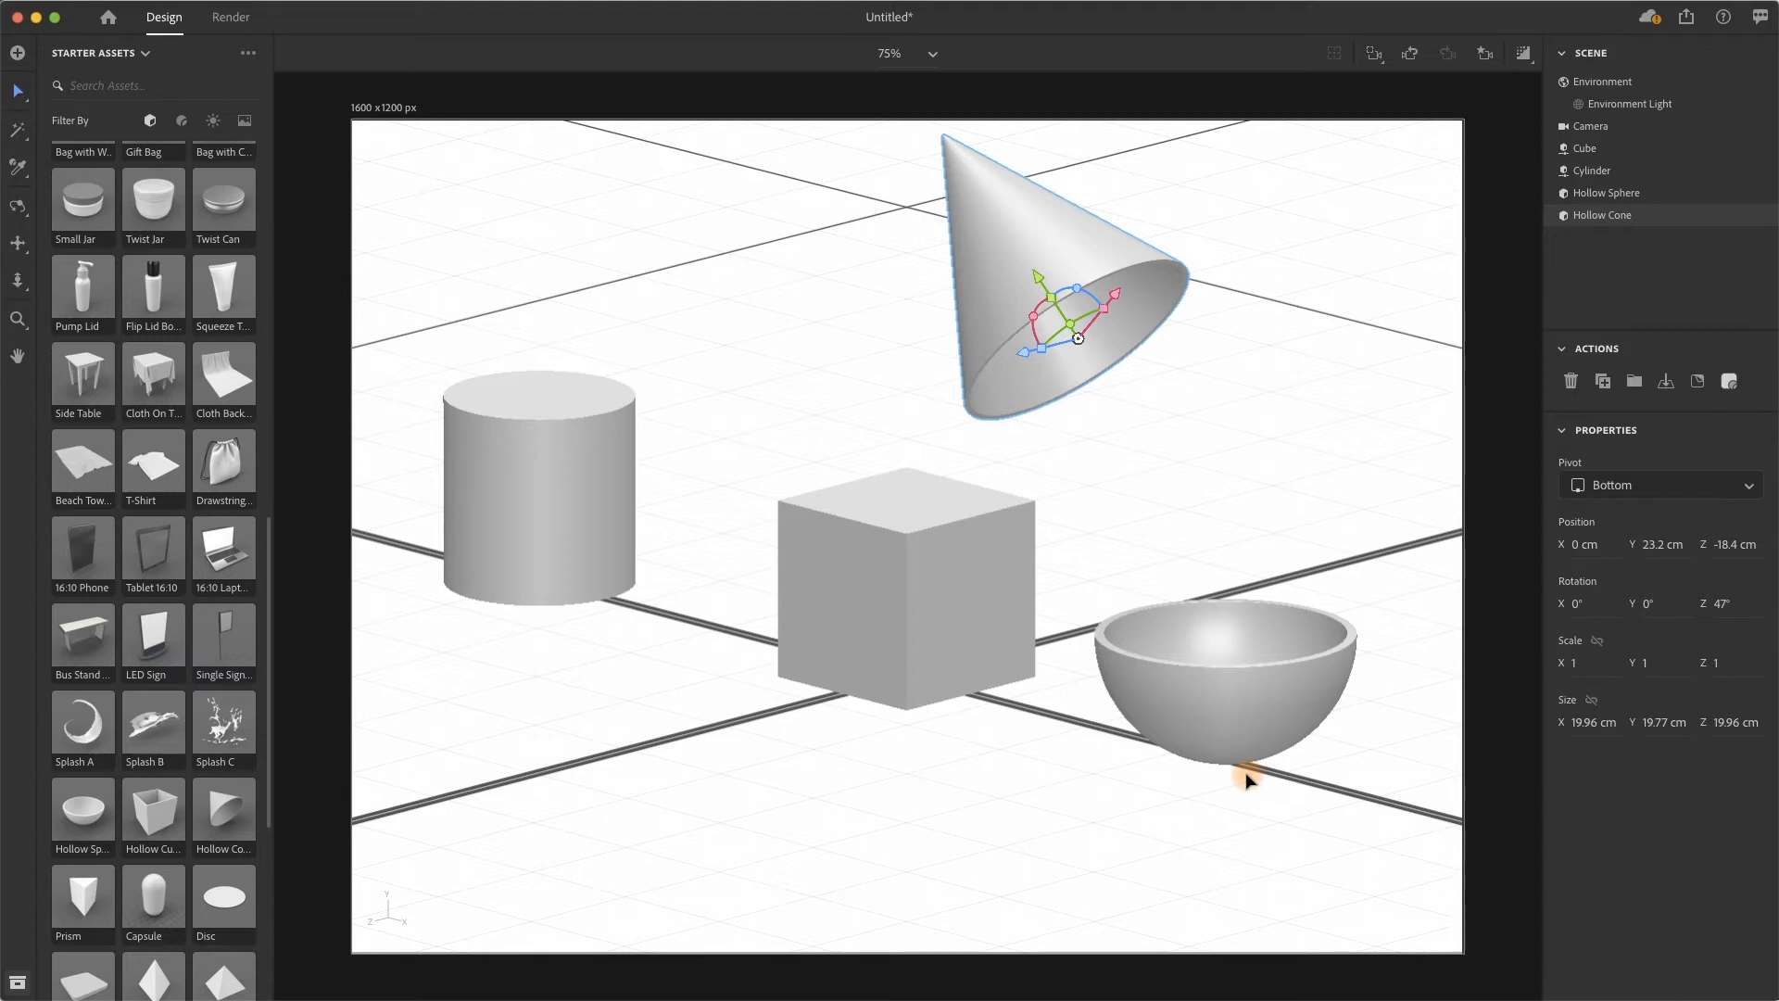
Add a Mobius strip and move it to Z 31.5 cm and Y 31.3 cm, above the cylinder.
scroll(139, 908, "down", 10)
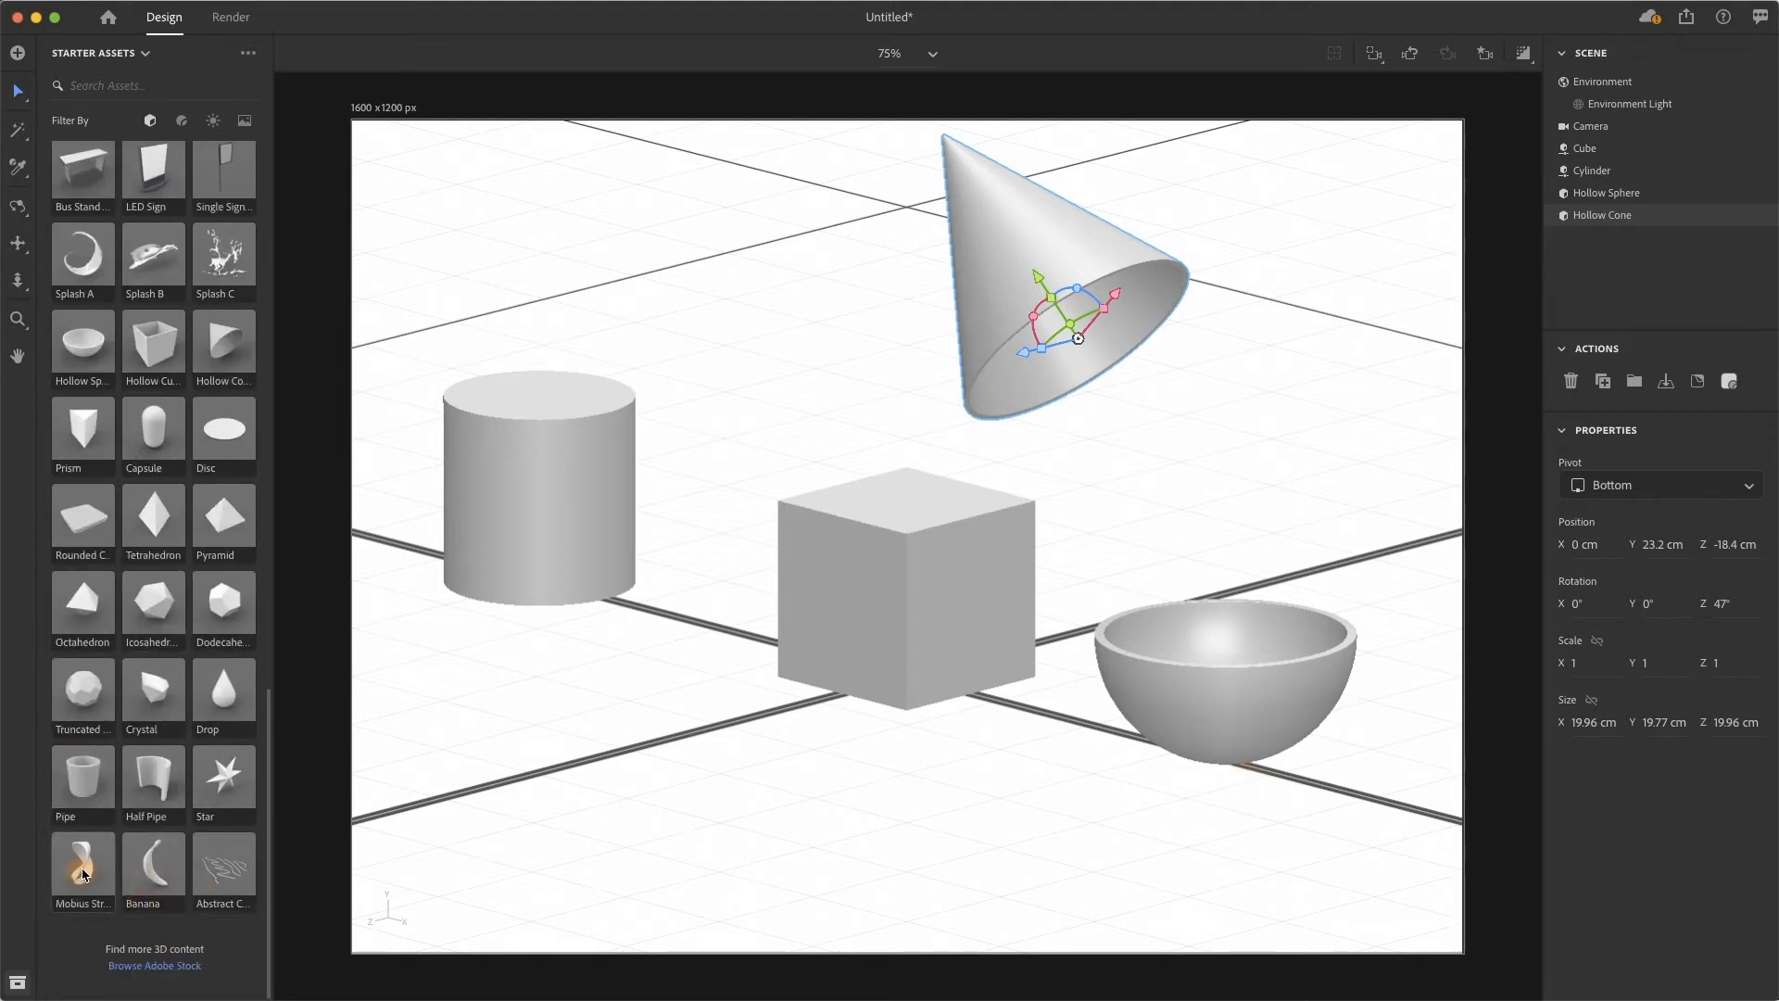
left_click_drag(102, 883, 1057, 587)
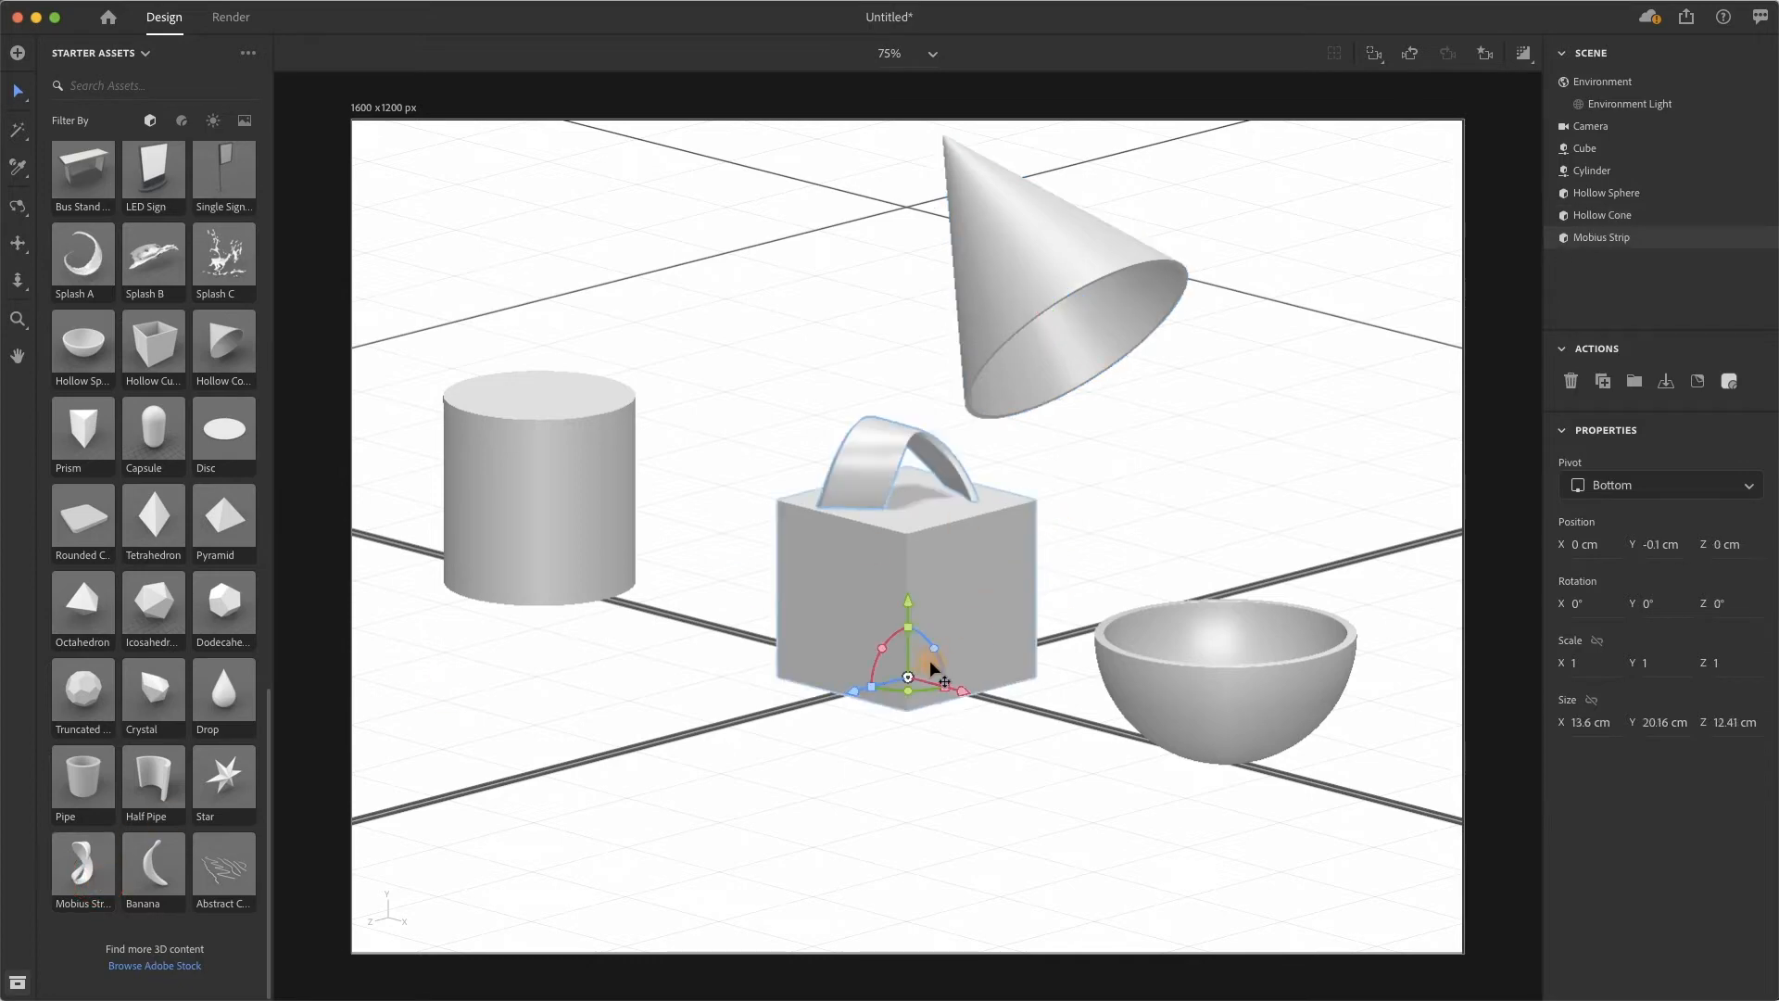
left_click_drag(838, 701, 556, 774)
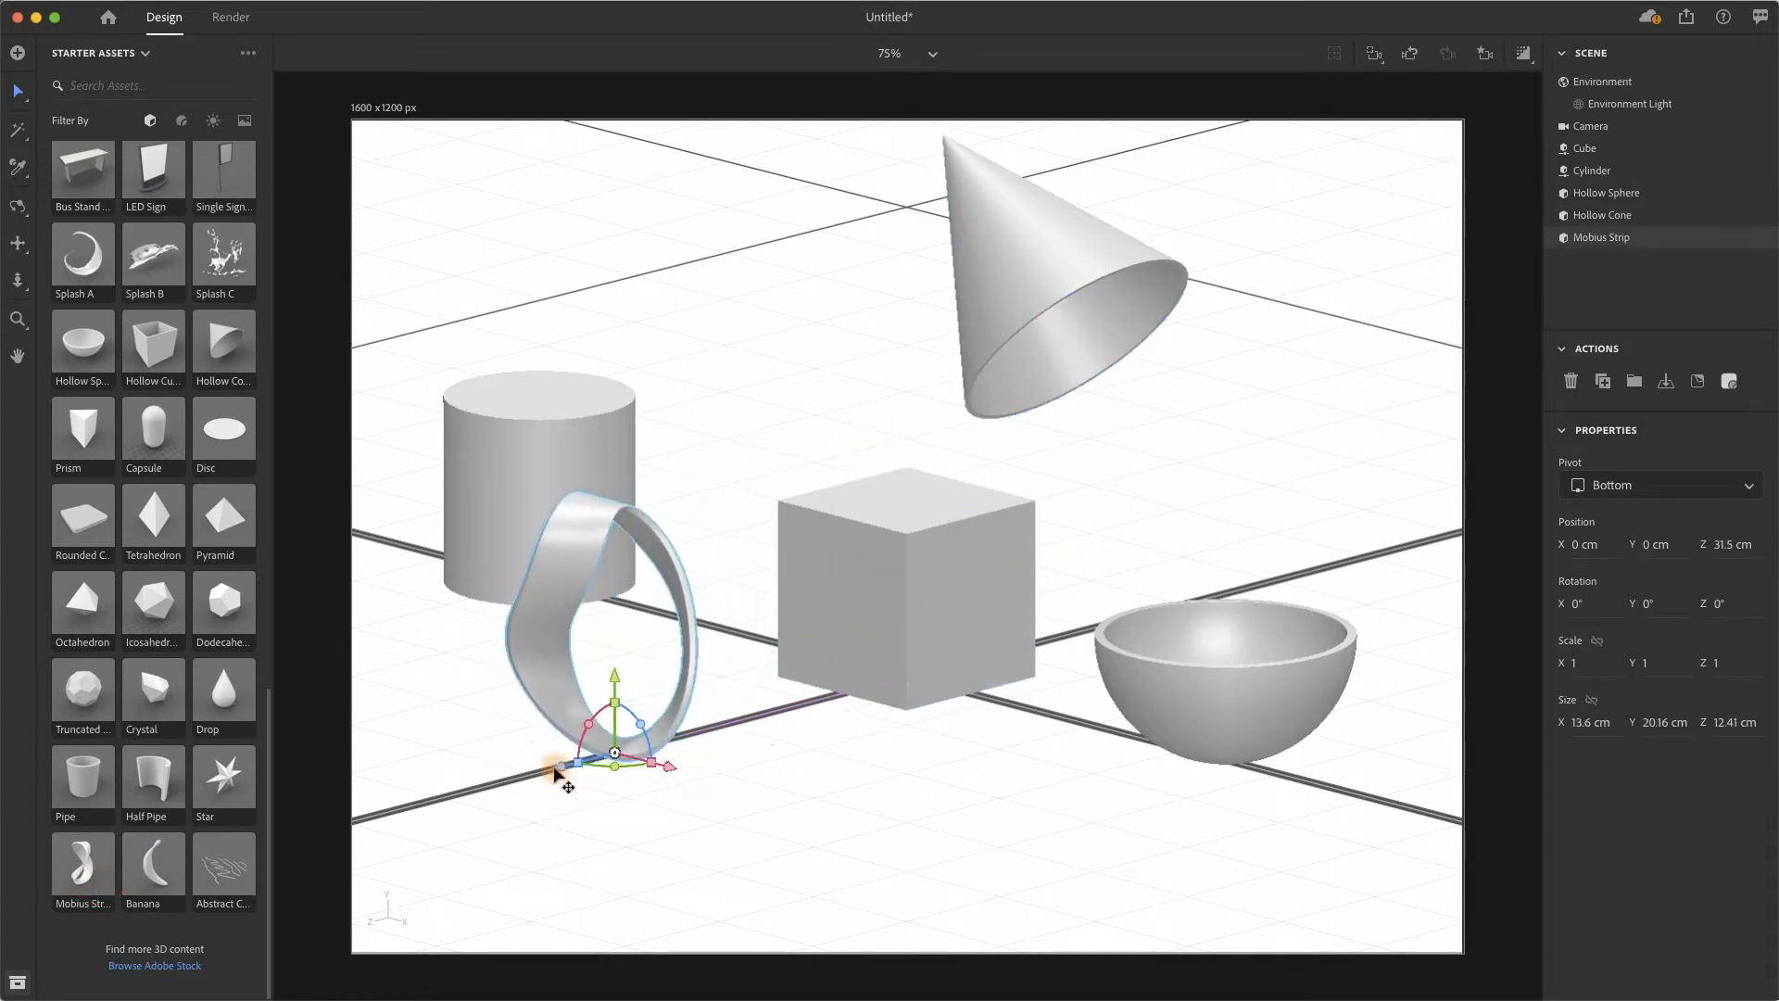
left_click_drag(615, 691, 752, 257)
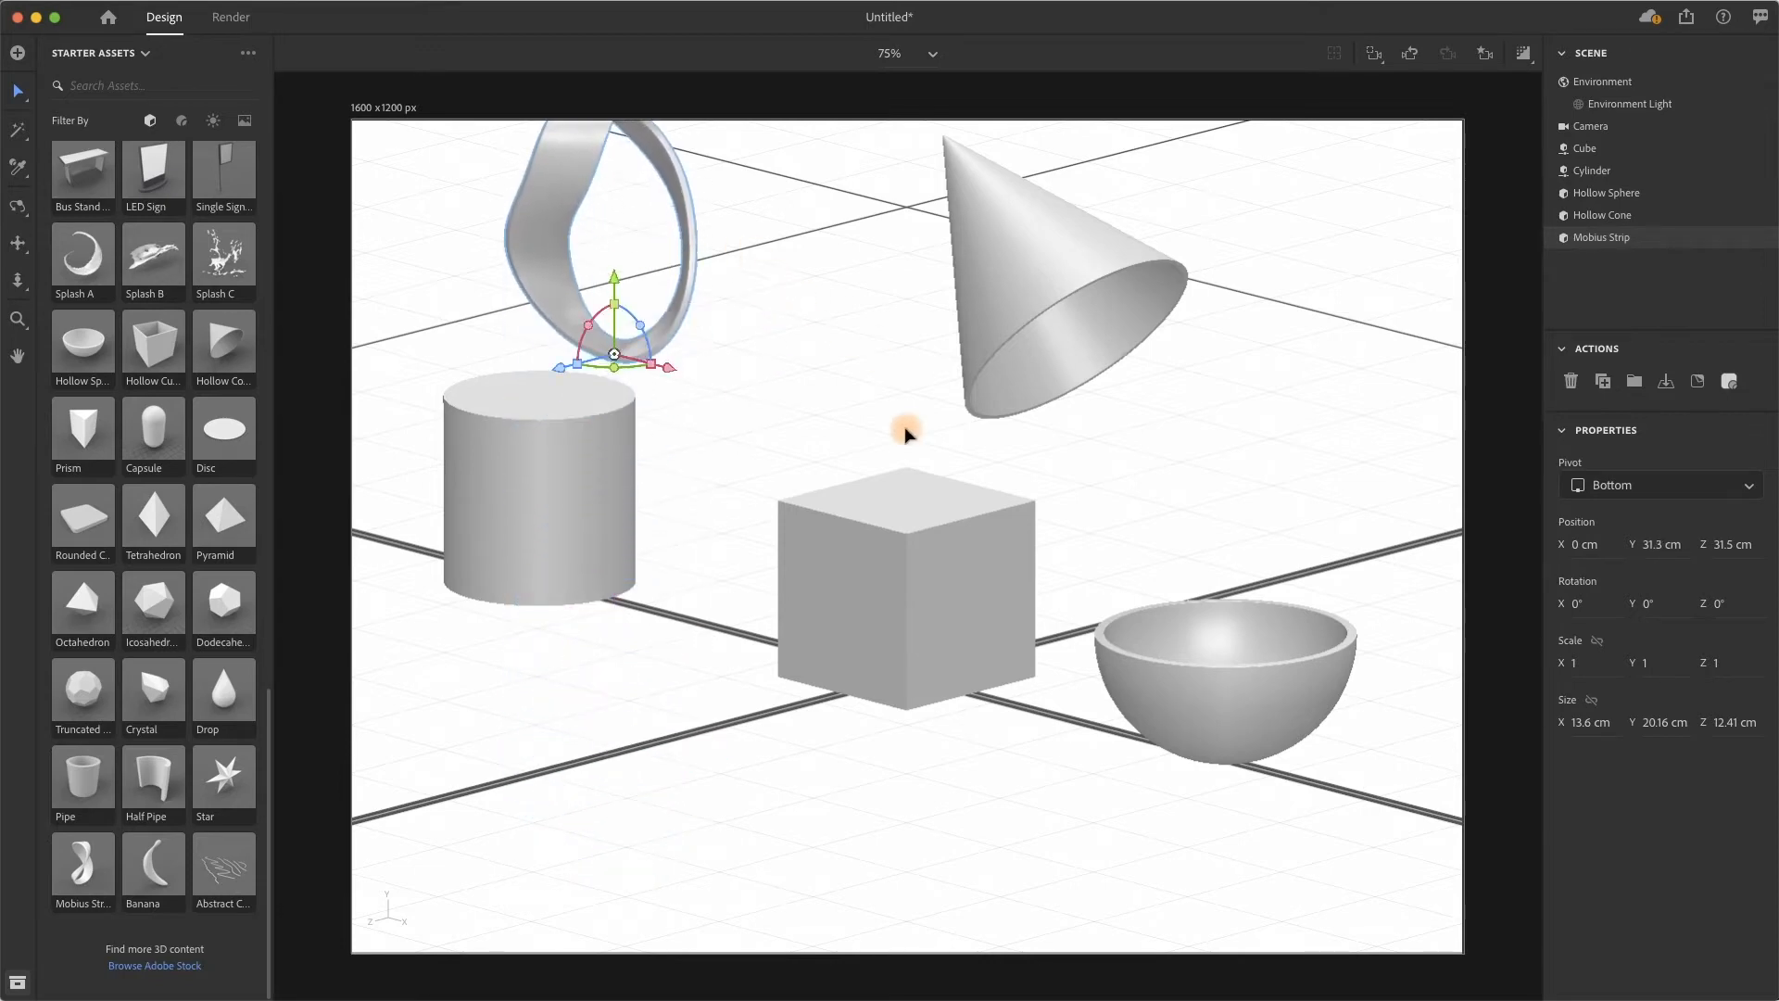
Move the hollow cone to about X 12.1 cm and Z -6.8 cm.
left_click_drag(1014, 409, 1023, 471)
key("space")
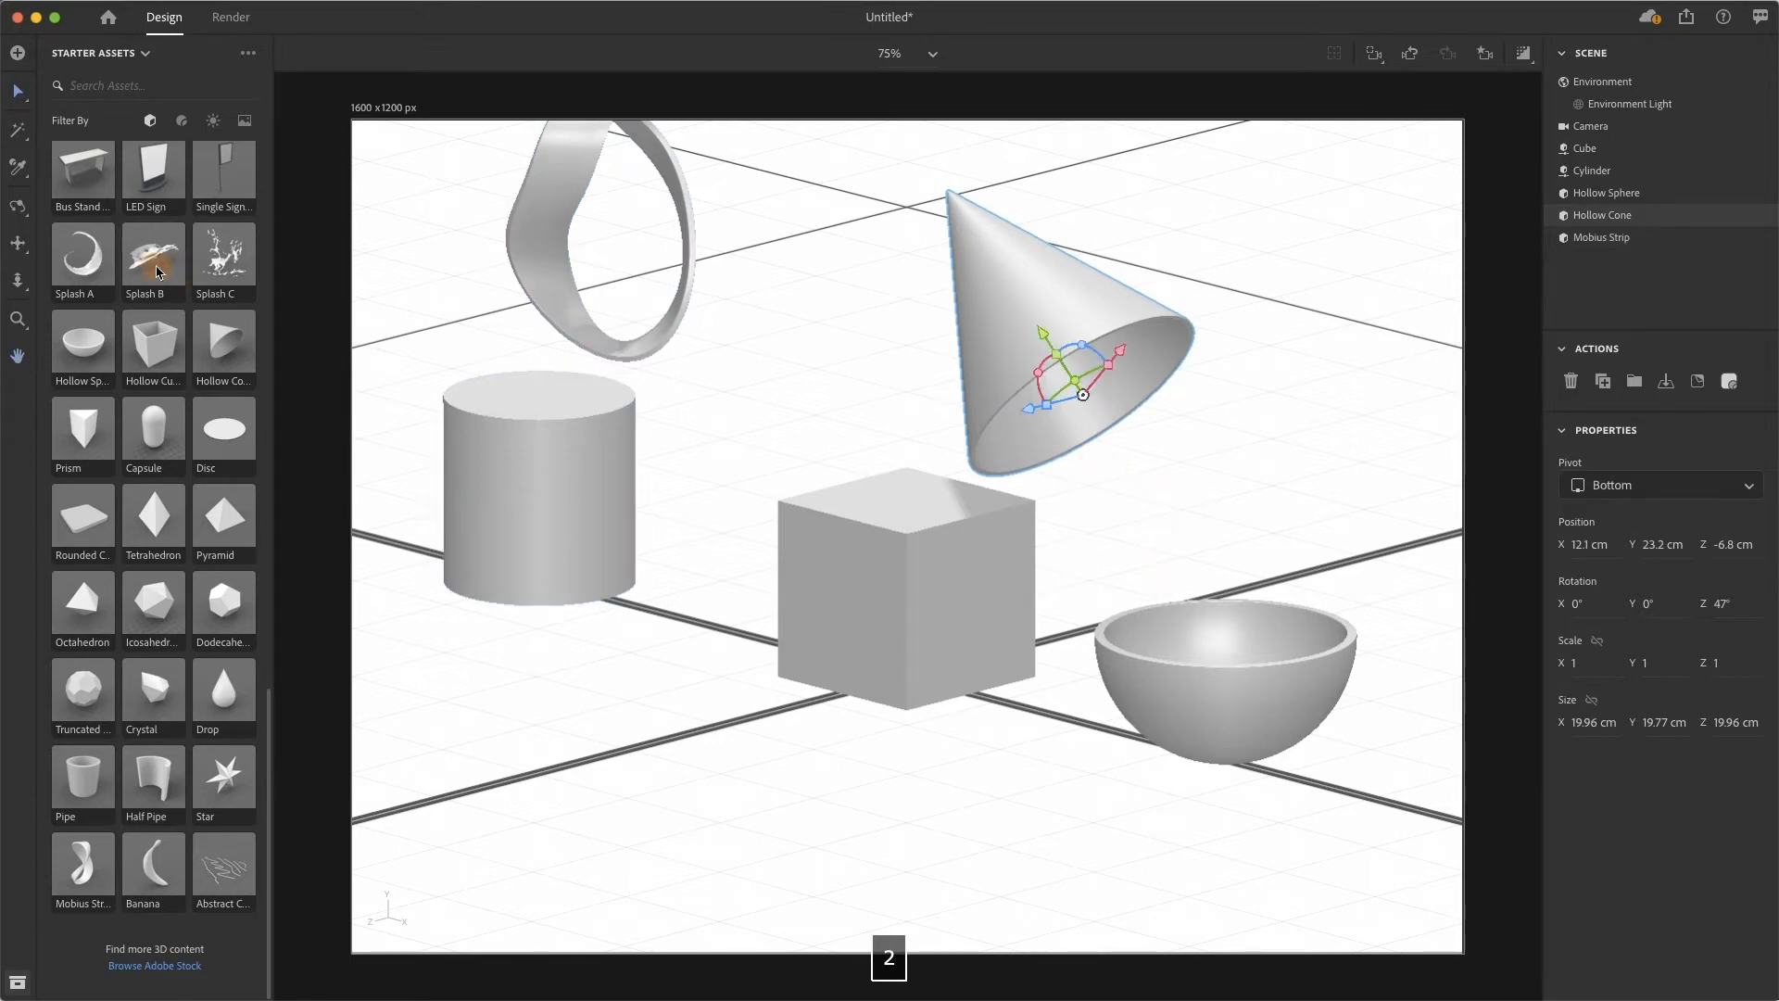
left_click(31, 247)
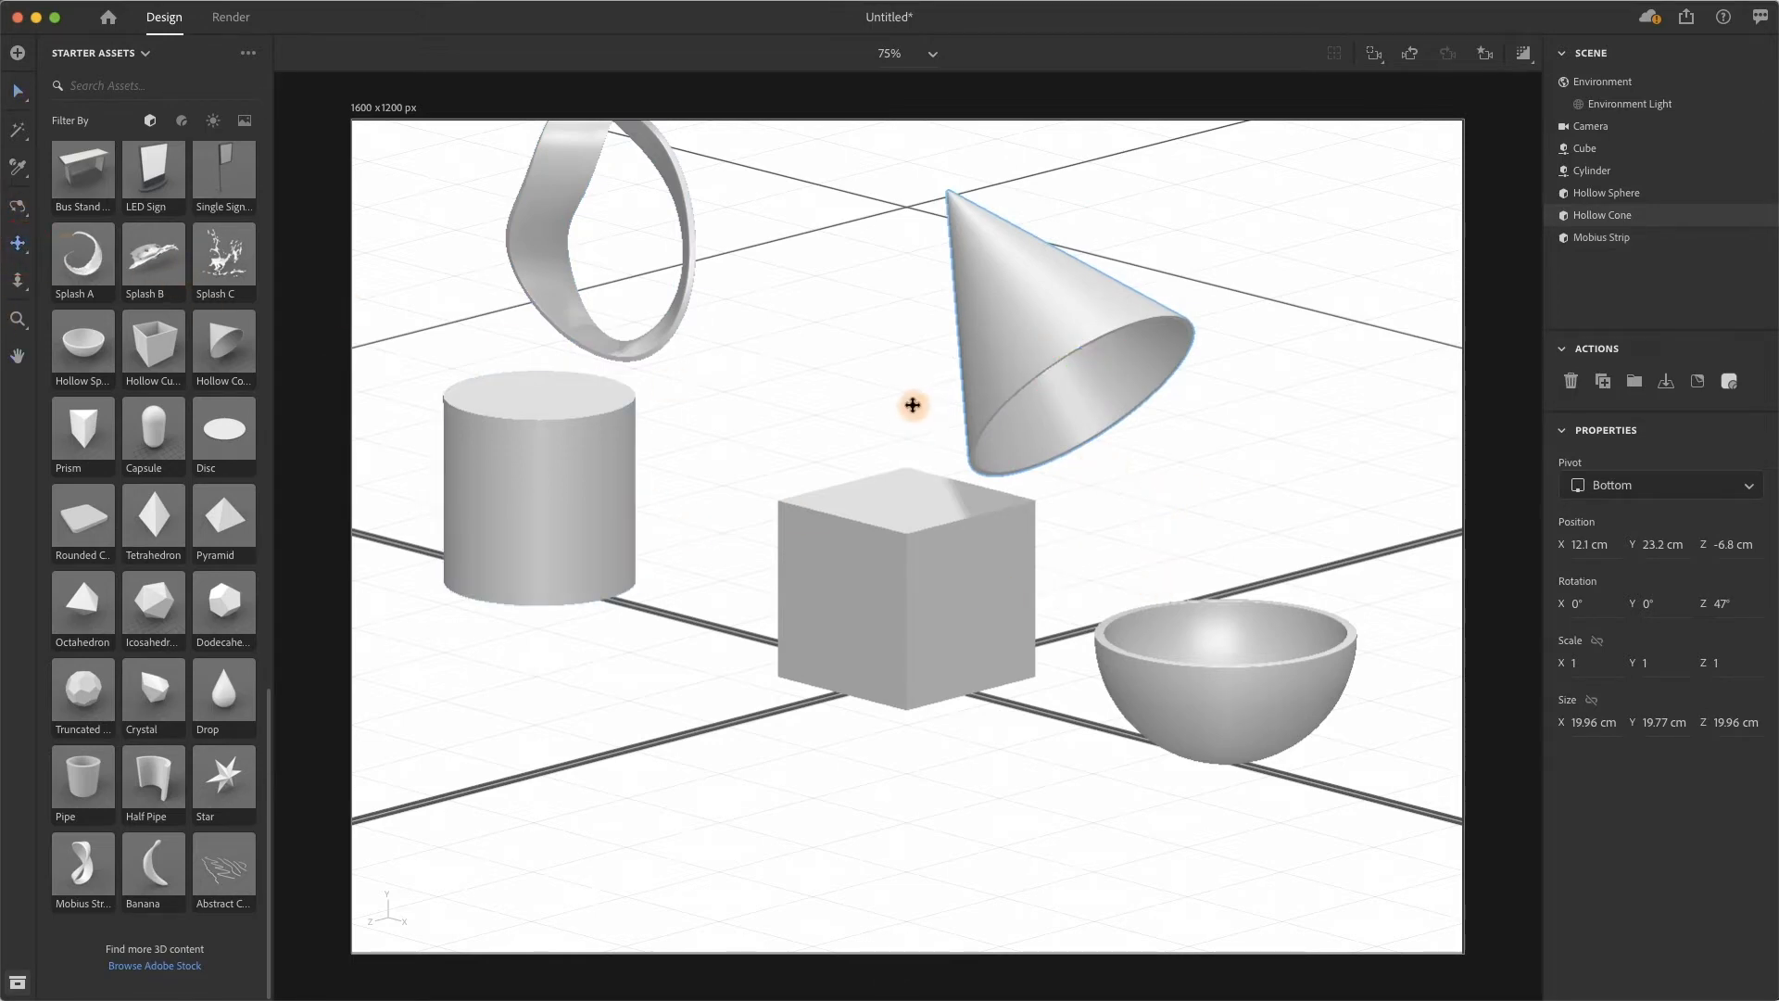
left_click_drag(914, 401, 894, 577)
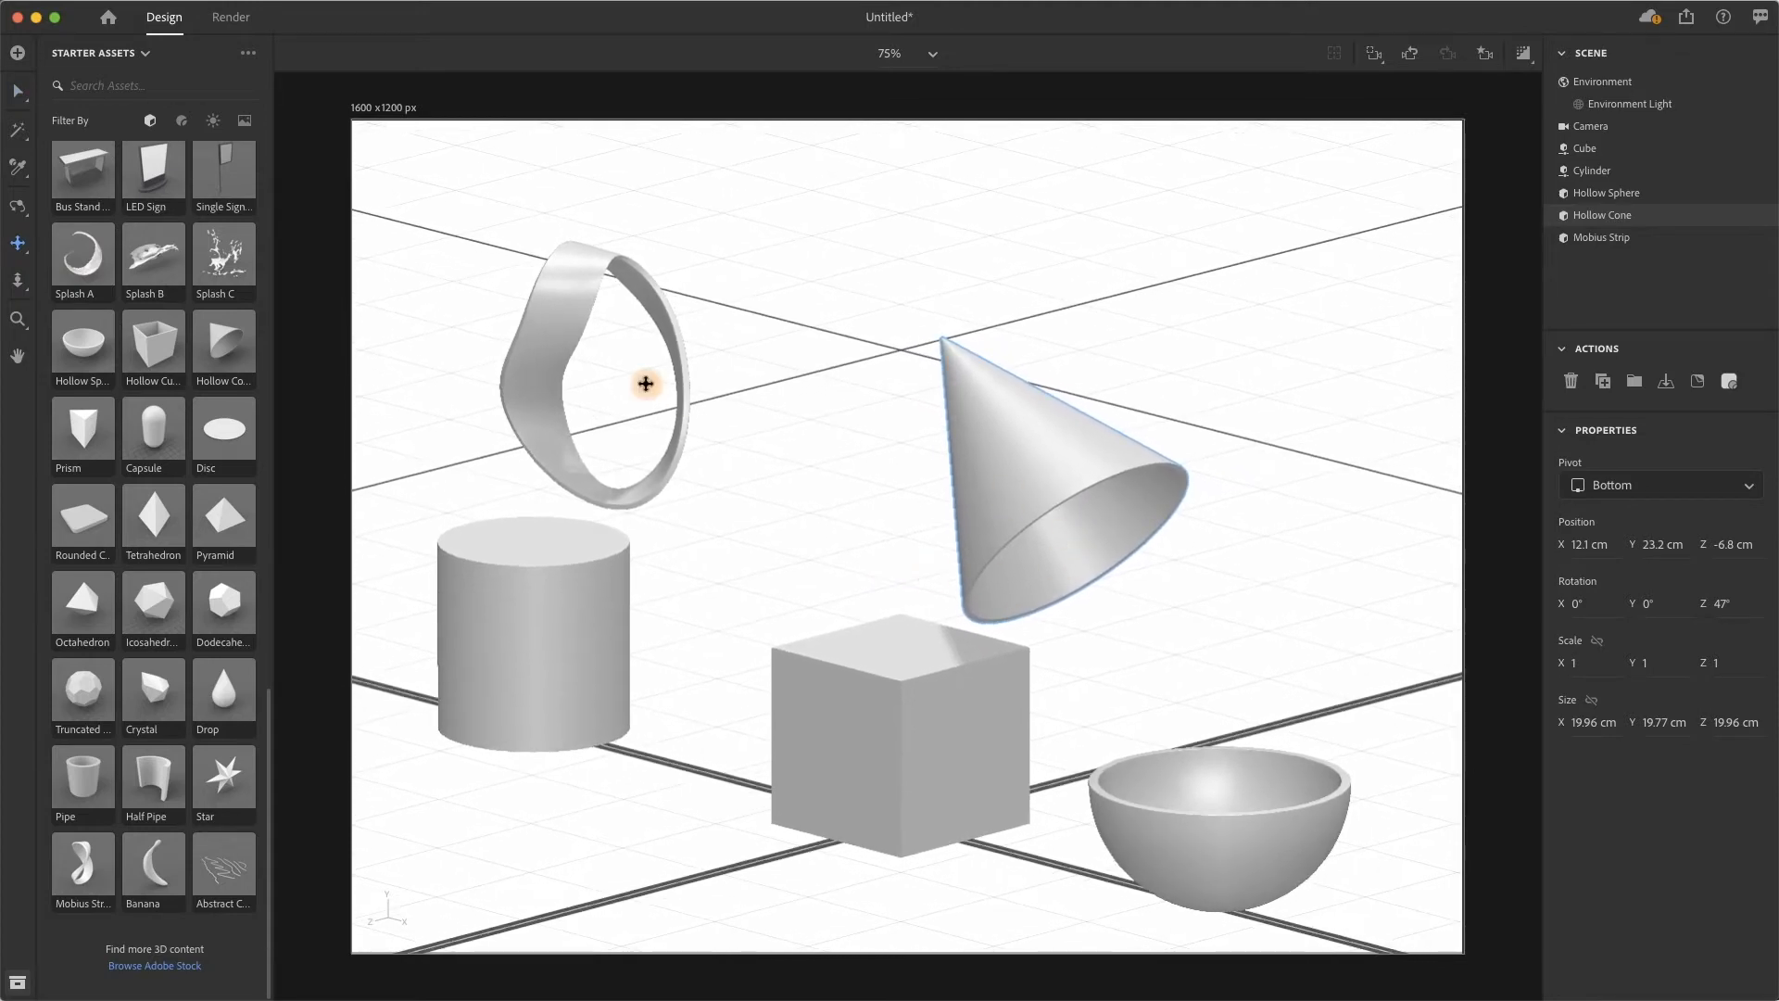
Raise the Mobius strip and shift it slightly across so it floats well above the cylinder.
key("v")
left_click(587, 286)
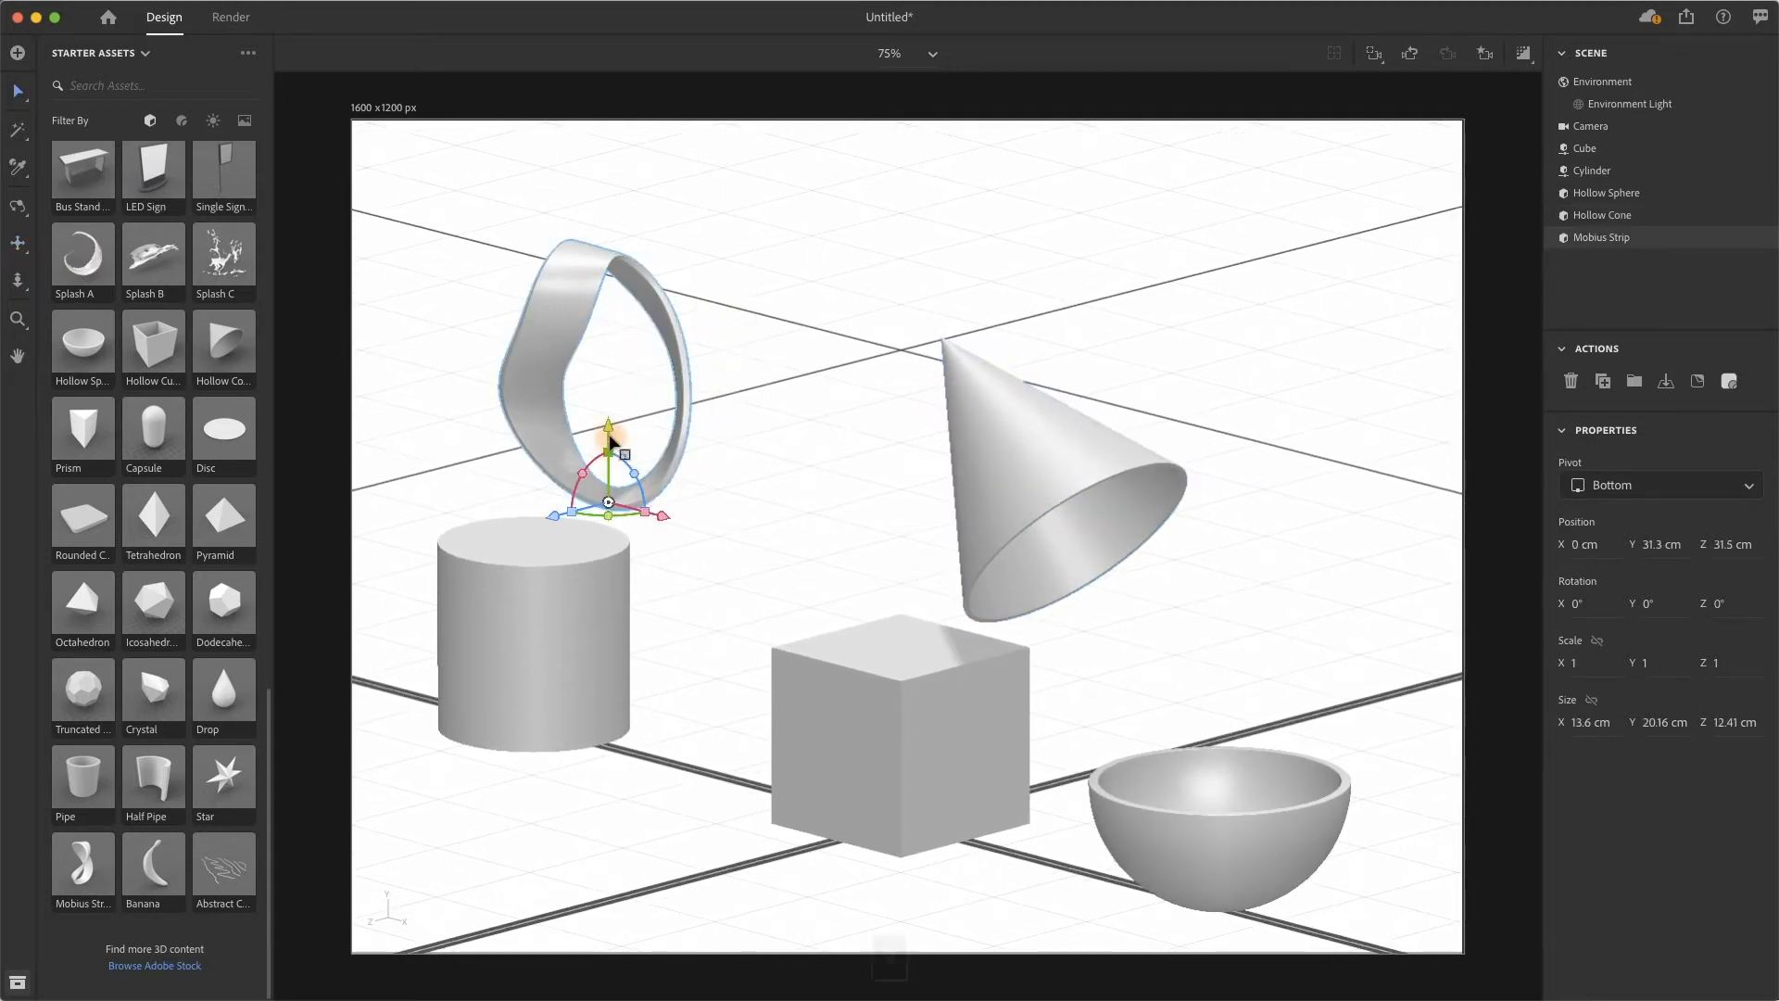
left_click_drag(607, 436, 609, 391)
mouse_move(669, 473)
left_mouse_down()
mouse_move(655, 488)
mouse_move(676, 505)
left_mouse_up()
Move the hollow cone to about X -0.3 cm, Y 34.8 cm and Z -17.3 cm.
left_click(1056, 502)
left_click_drag(1065, 501, 1204, 579)
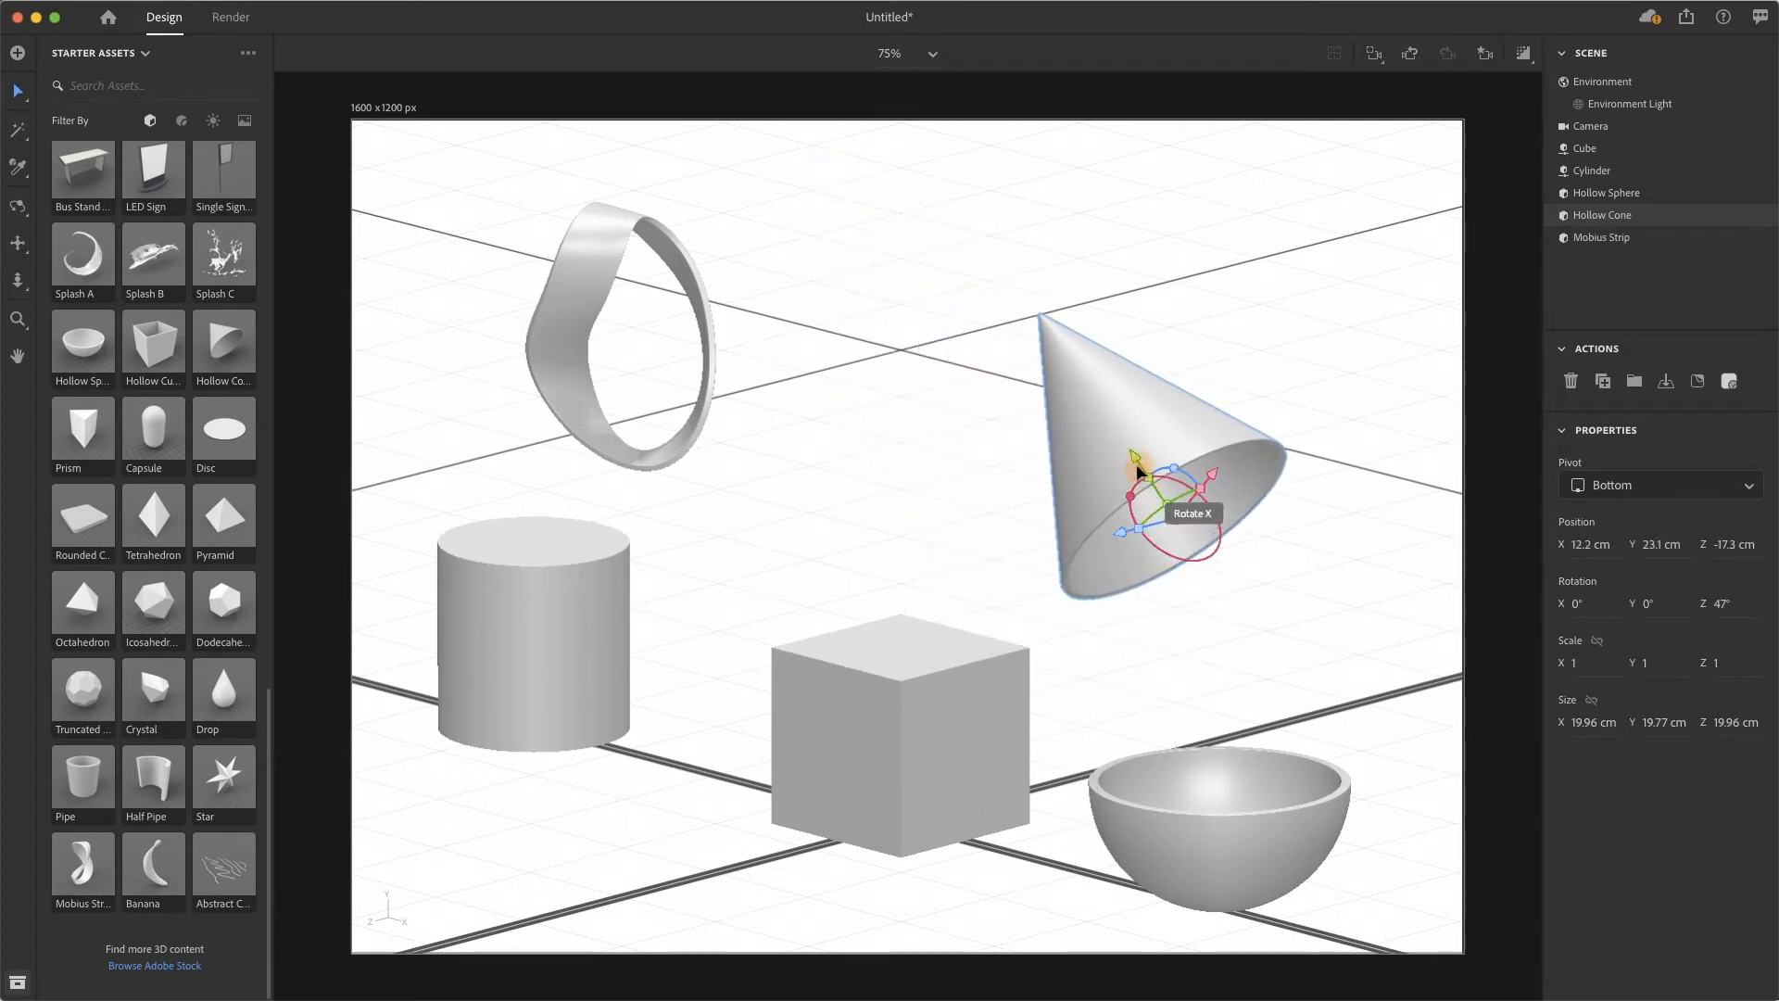
left_click_drag(1139, 485, 985, 326)
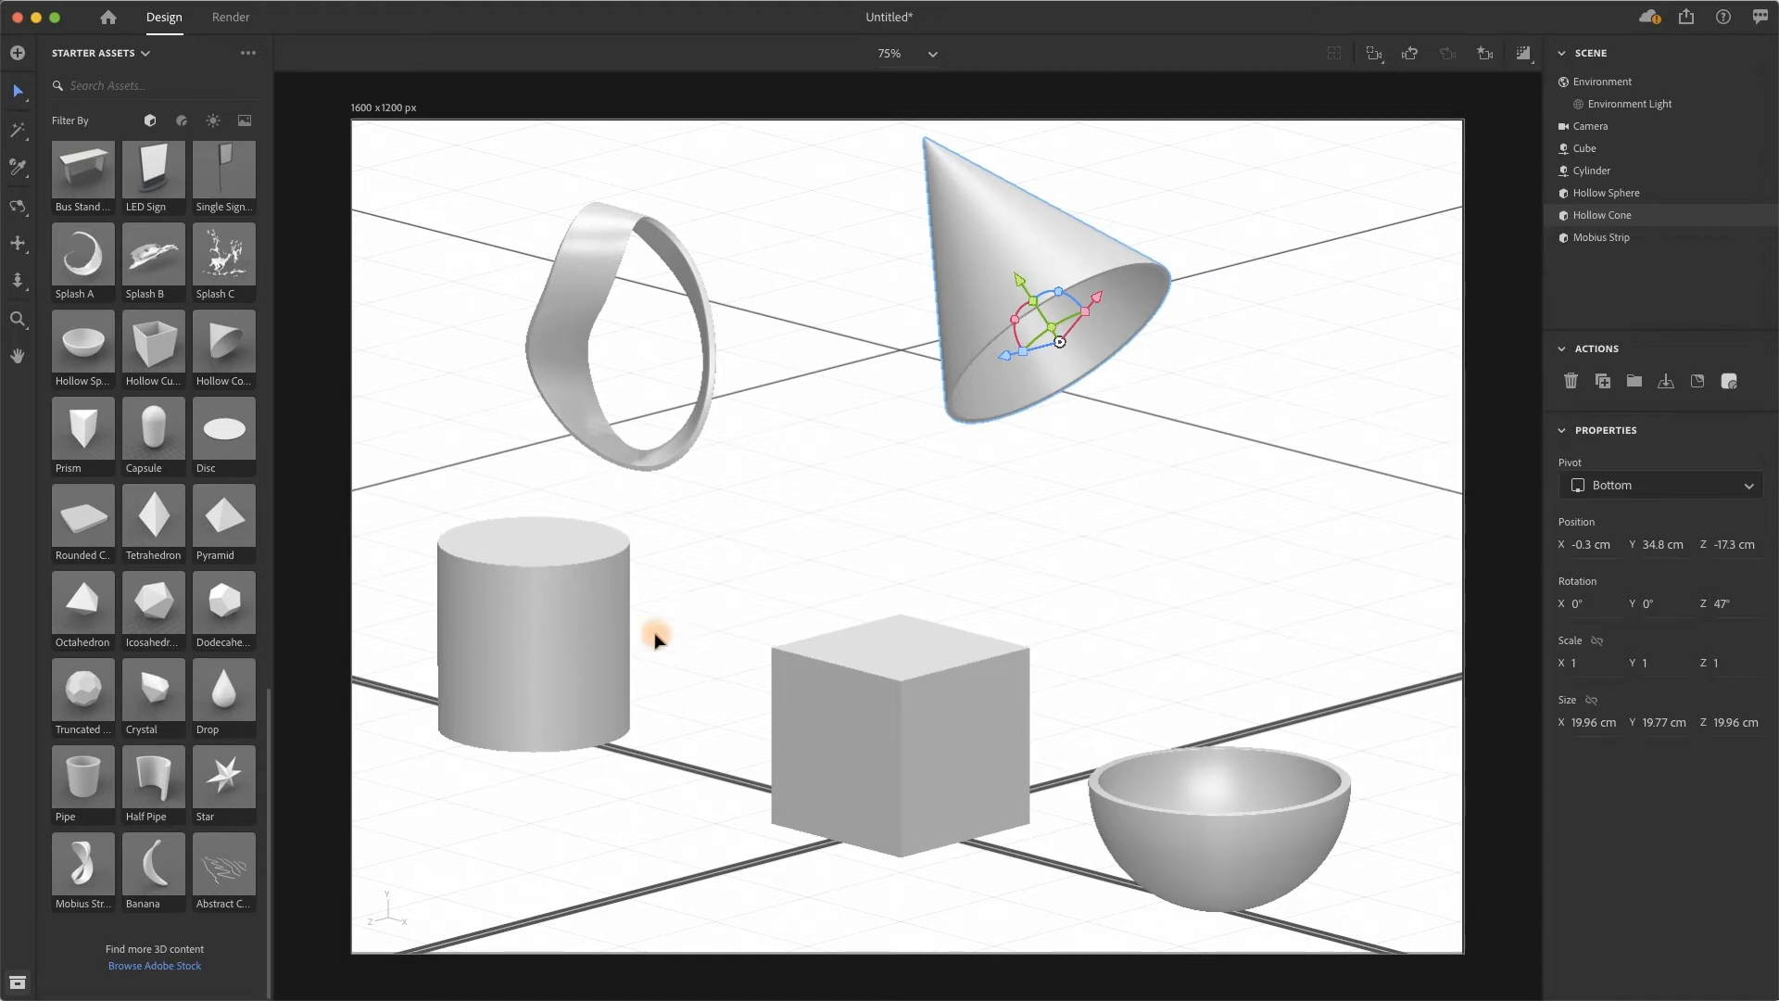
Add a crystal floating above the cube at about X 0.3 cm, Y 21 cm and Z 3.3 cm.
left_click_drag(158, 693, 869, 500)
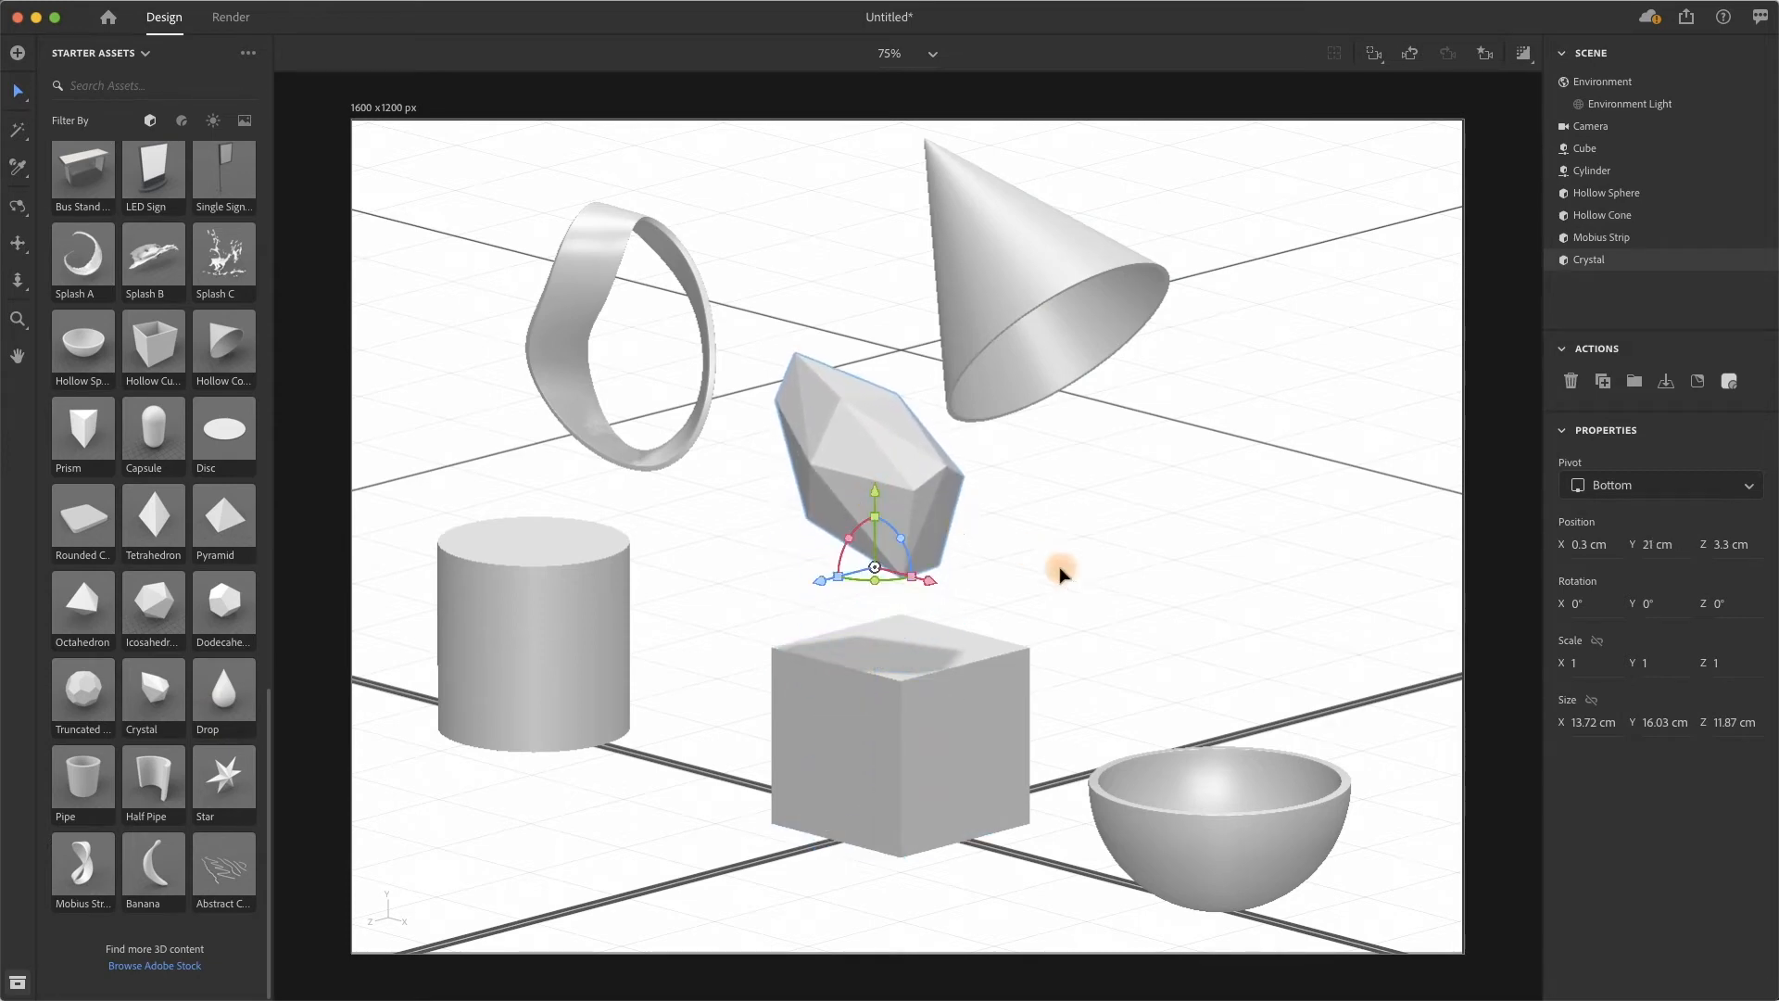
left_click(1498, 504)
left_click(1053, 338)
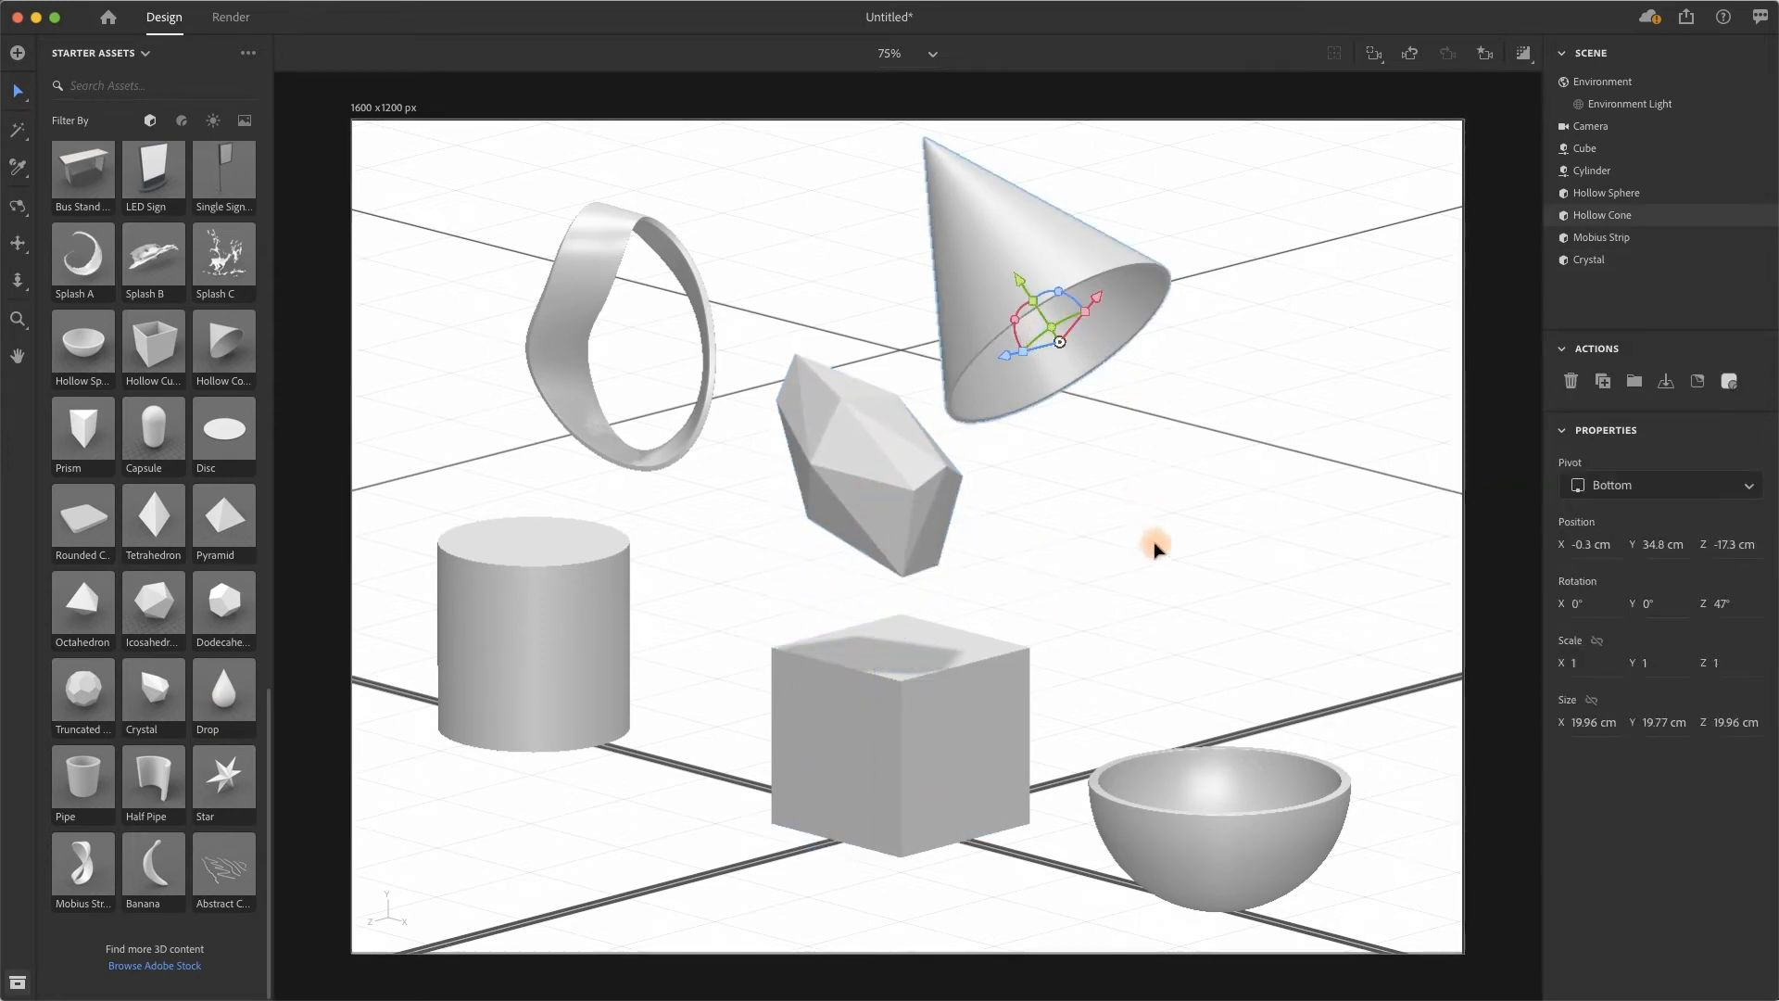
left_click(1154, 545)
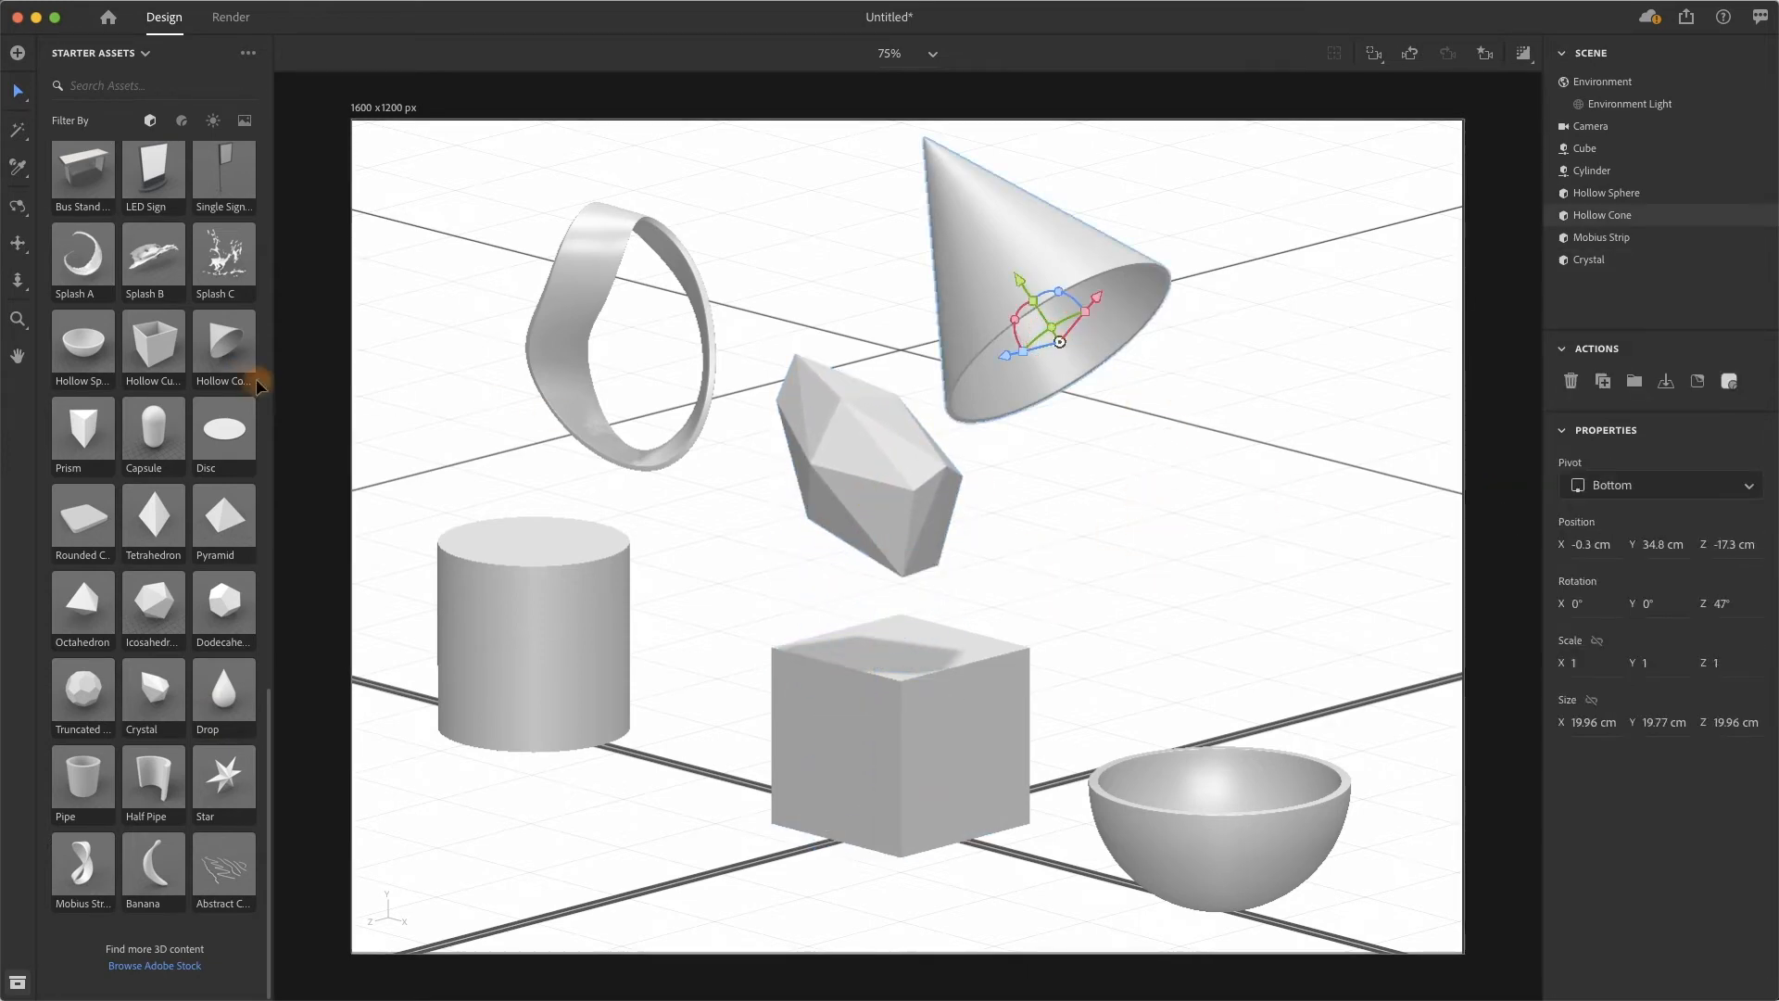
Add Splash A at about X -30.8 cm, Y 5.3 cm, Z -66.2 cm, rotated 25° about X, resting on the ground.
left_click(97, 275)
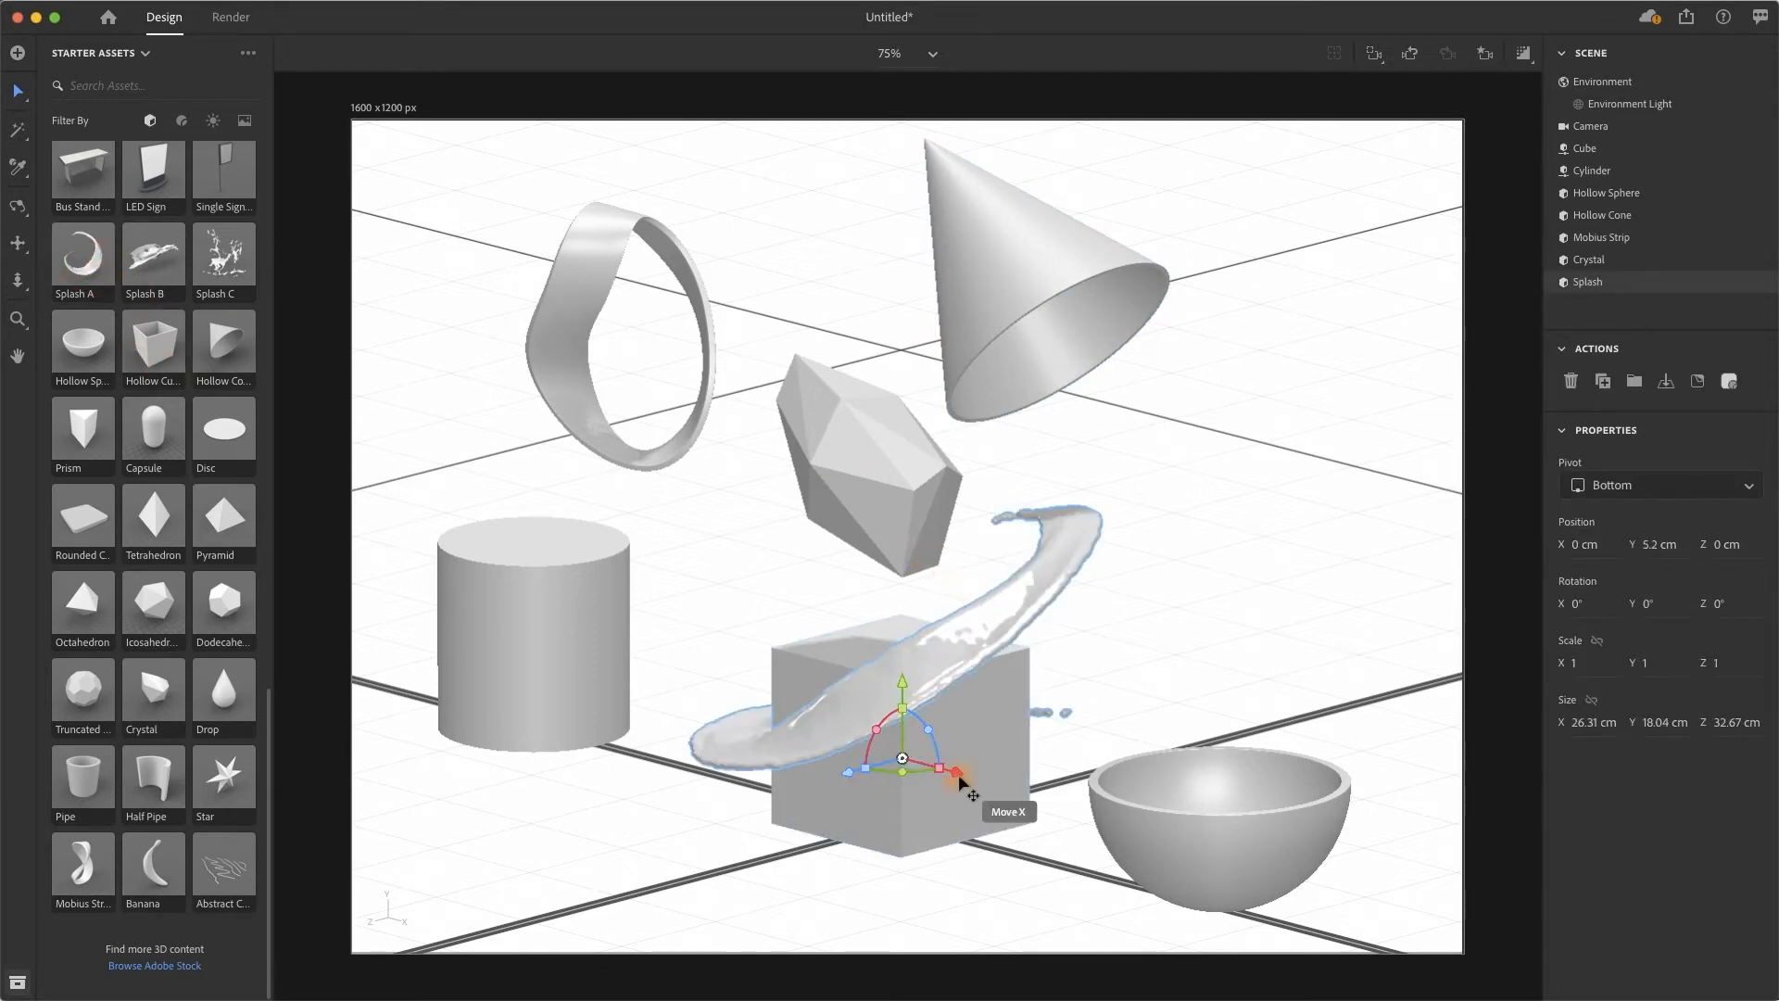
left_click_drag(903, 771, 1192, 582)
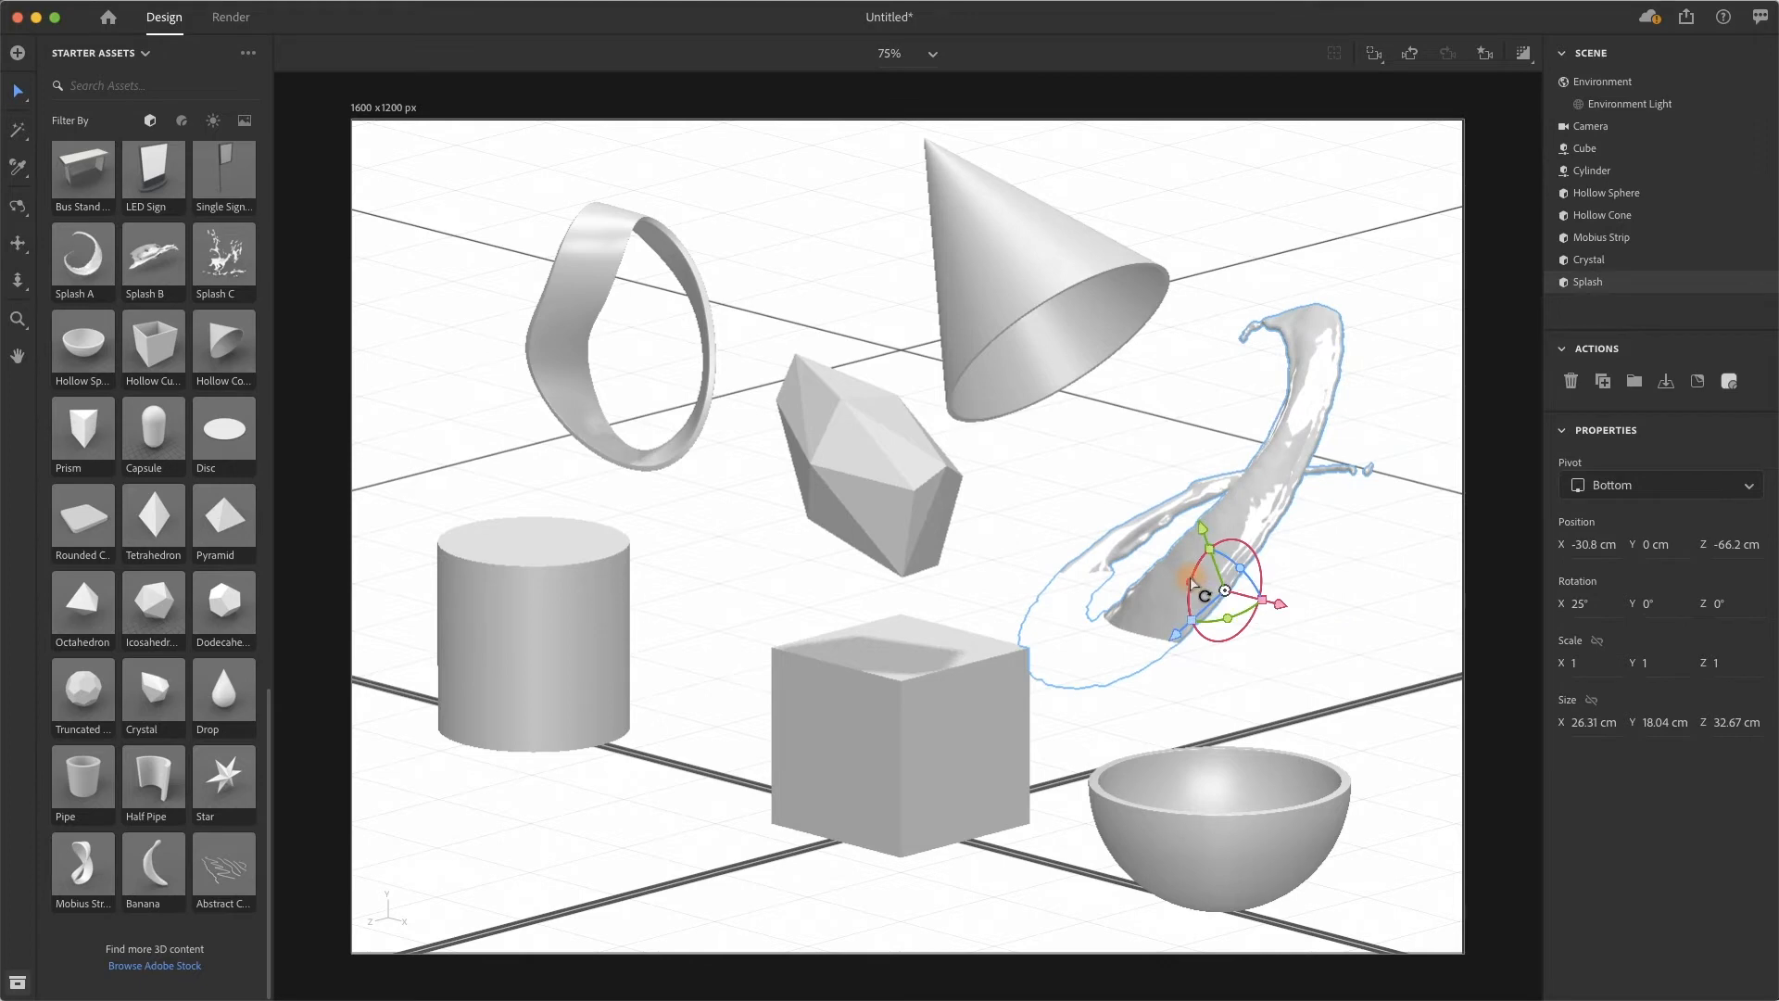
key("super+period")
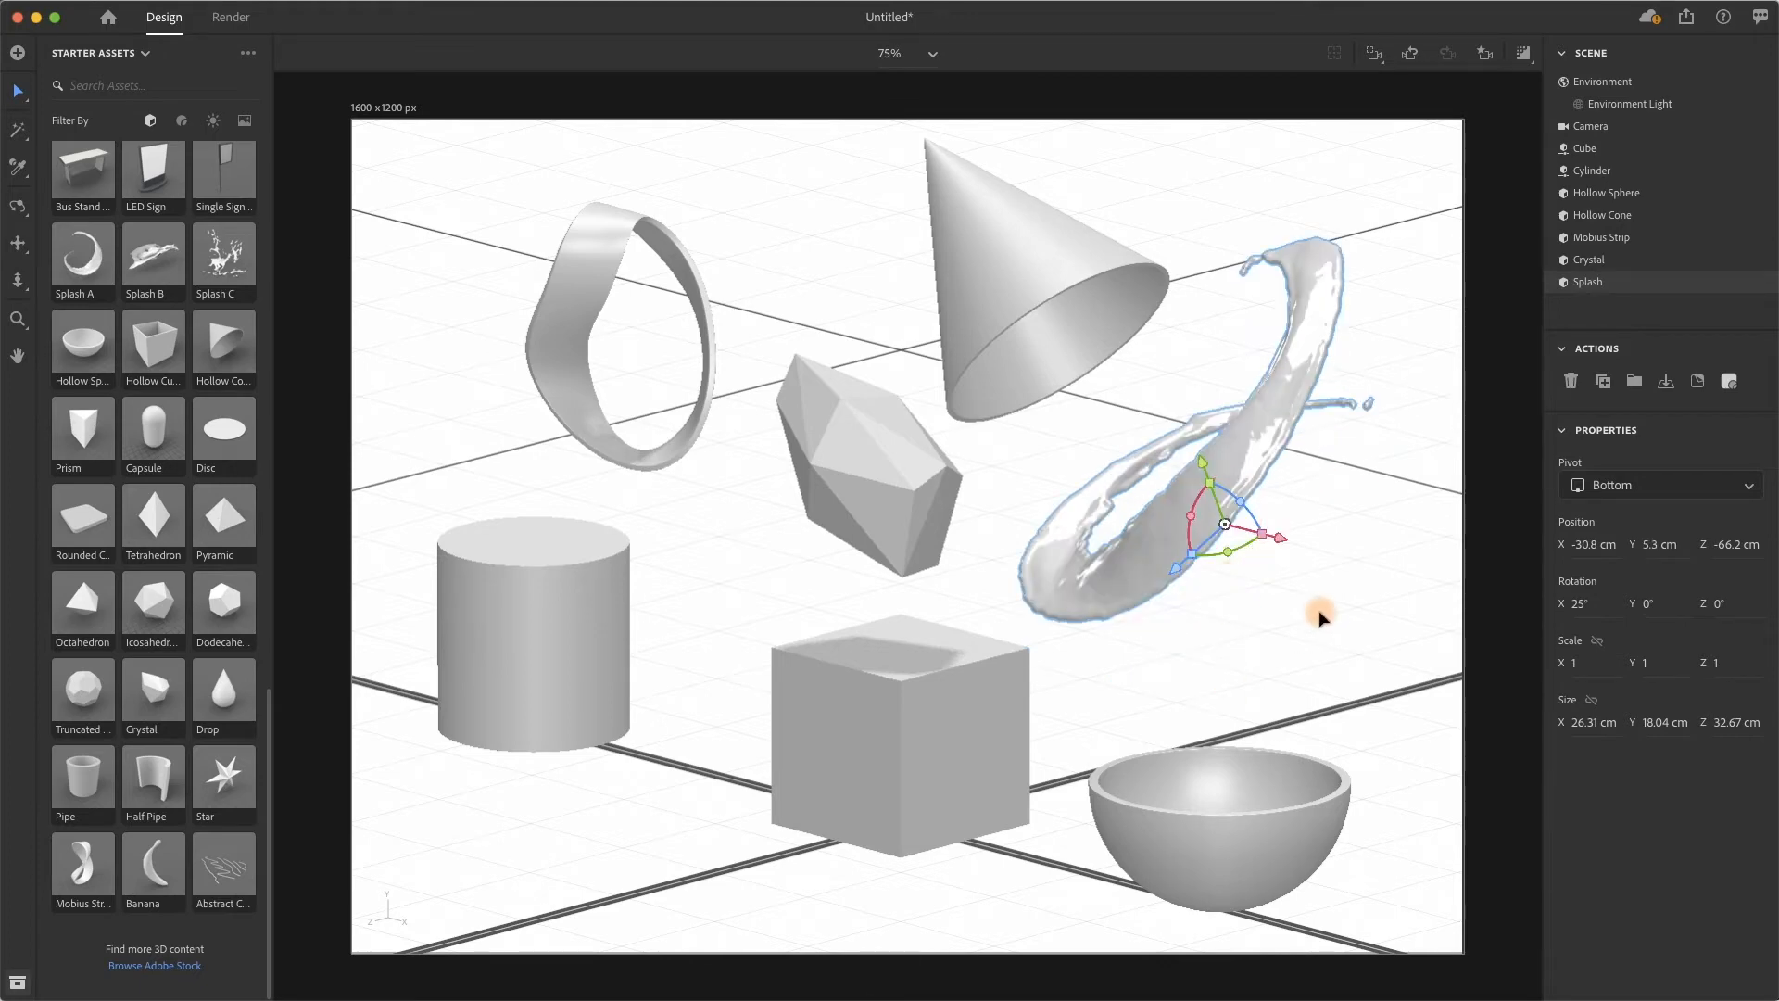
Move the Mobius strip farther from the cone, and place the crystal at X -19.4 cm, Z -7.3 cm with a uniform scale of 1.2.
left_click_drag(591, 273, 498, 236)
left_click_drag(814, 394, 791, 435)
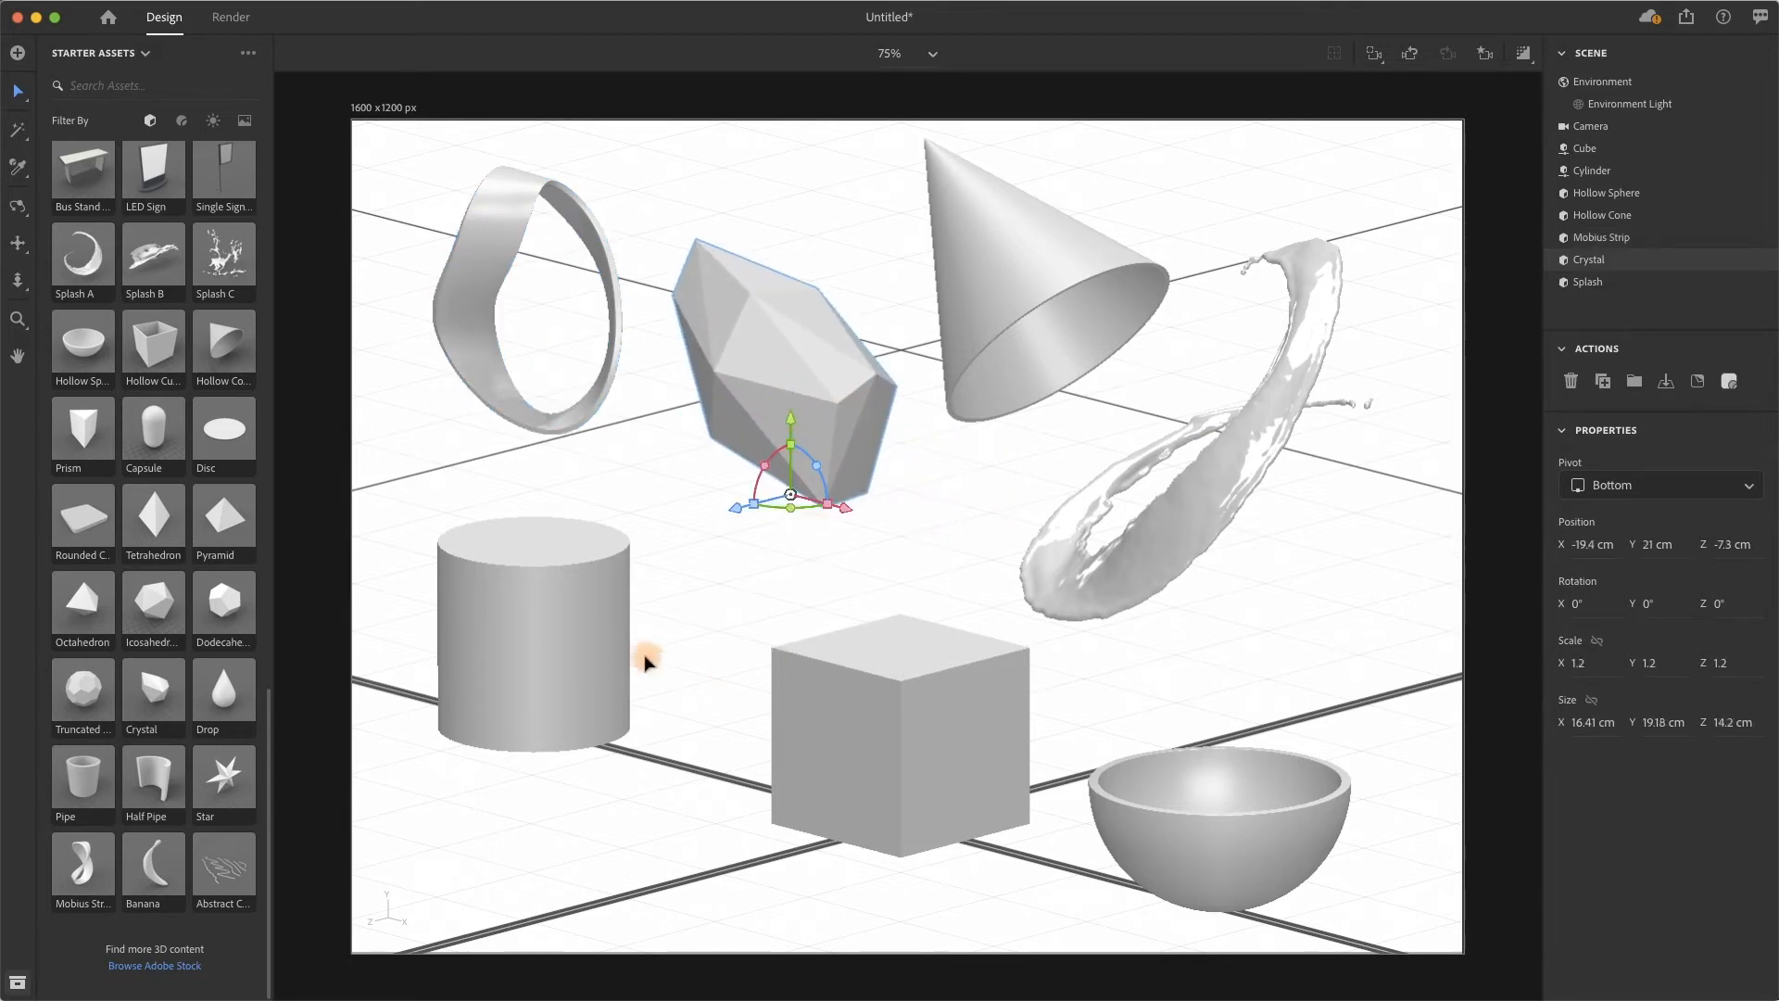
Scale the cylinder uniformly to about 0.9 and raise the hollow sphere to about Y 5.9 cm.
left_click(609, 664)
left_click_drag(575, 741, 581, 726, "shift")
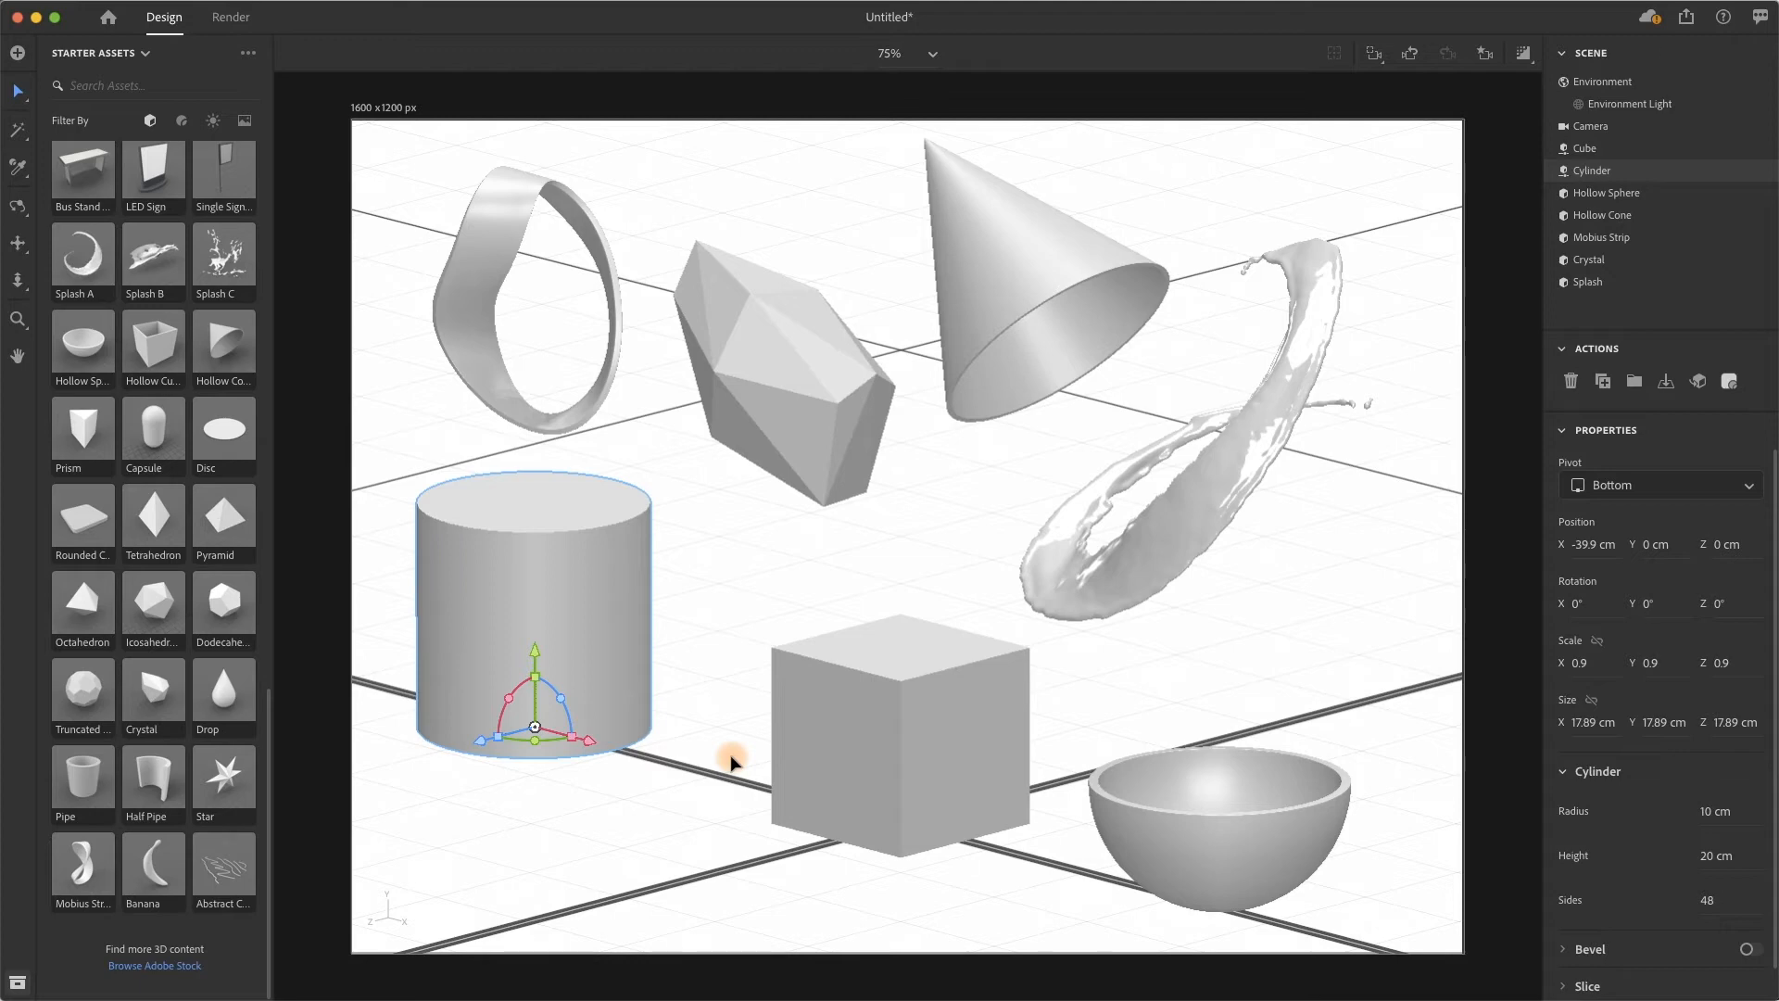
left_click(1280, 837)
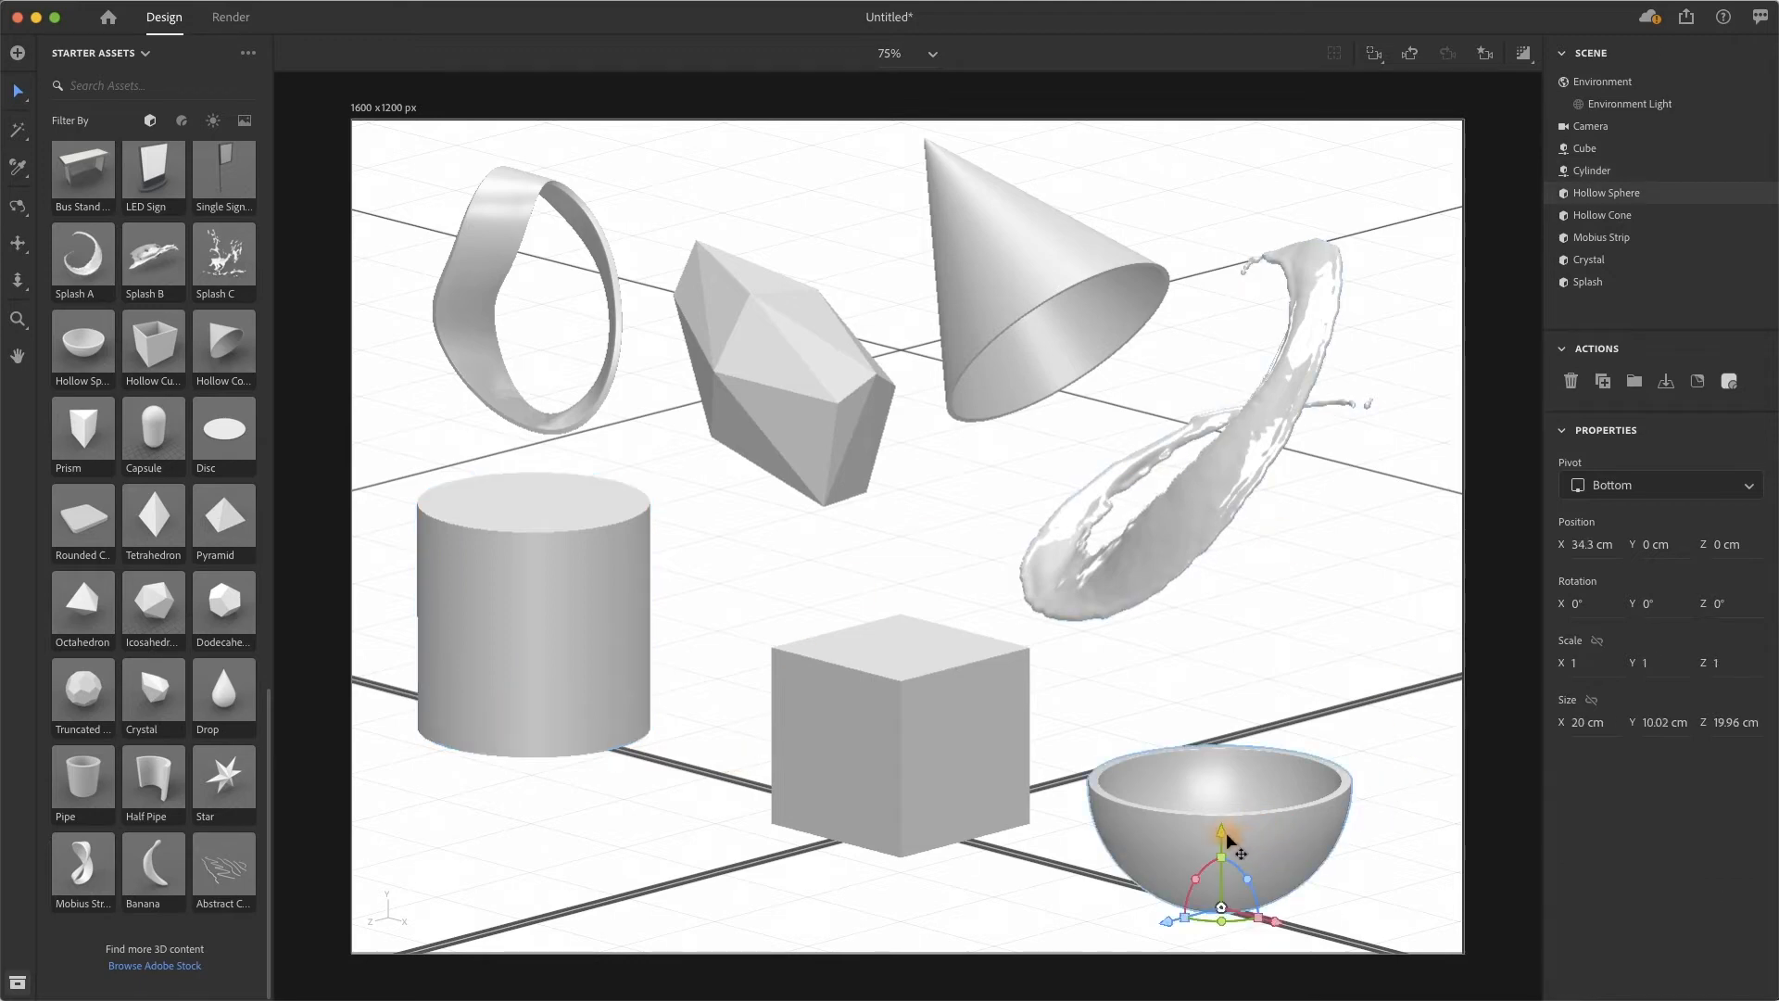
left_click_drag(1227, 804, 1229, 762)
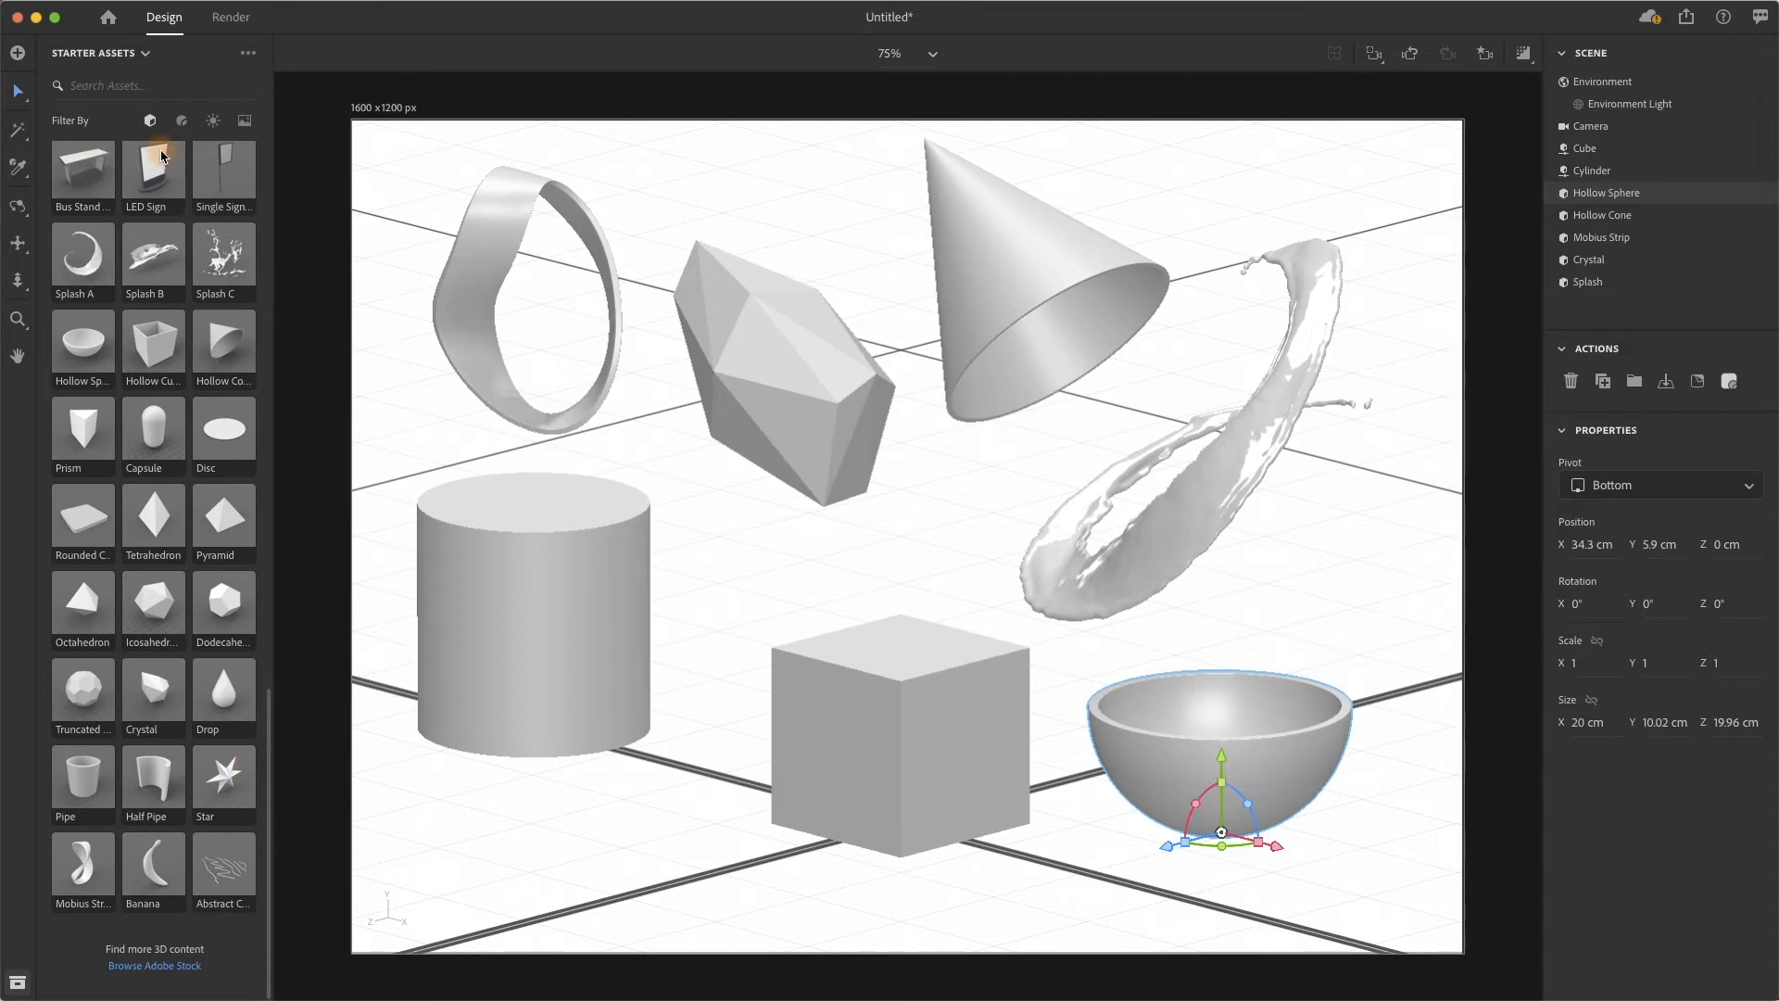
Apply the Striped Fabric material to the cylinder and Bronze Hexagon Tiles to the crystal.
left_click(182, 121)
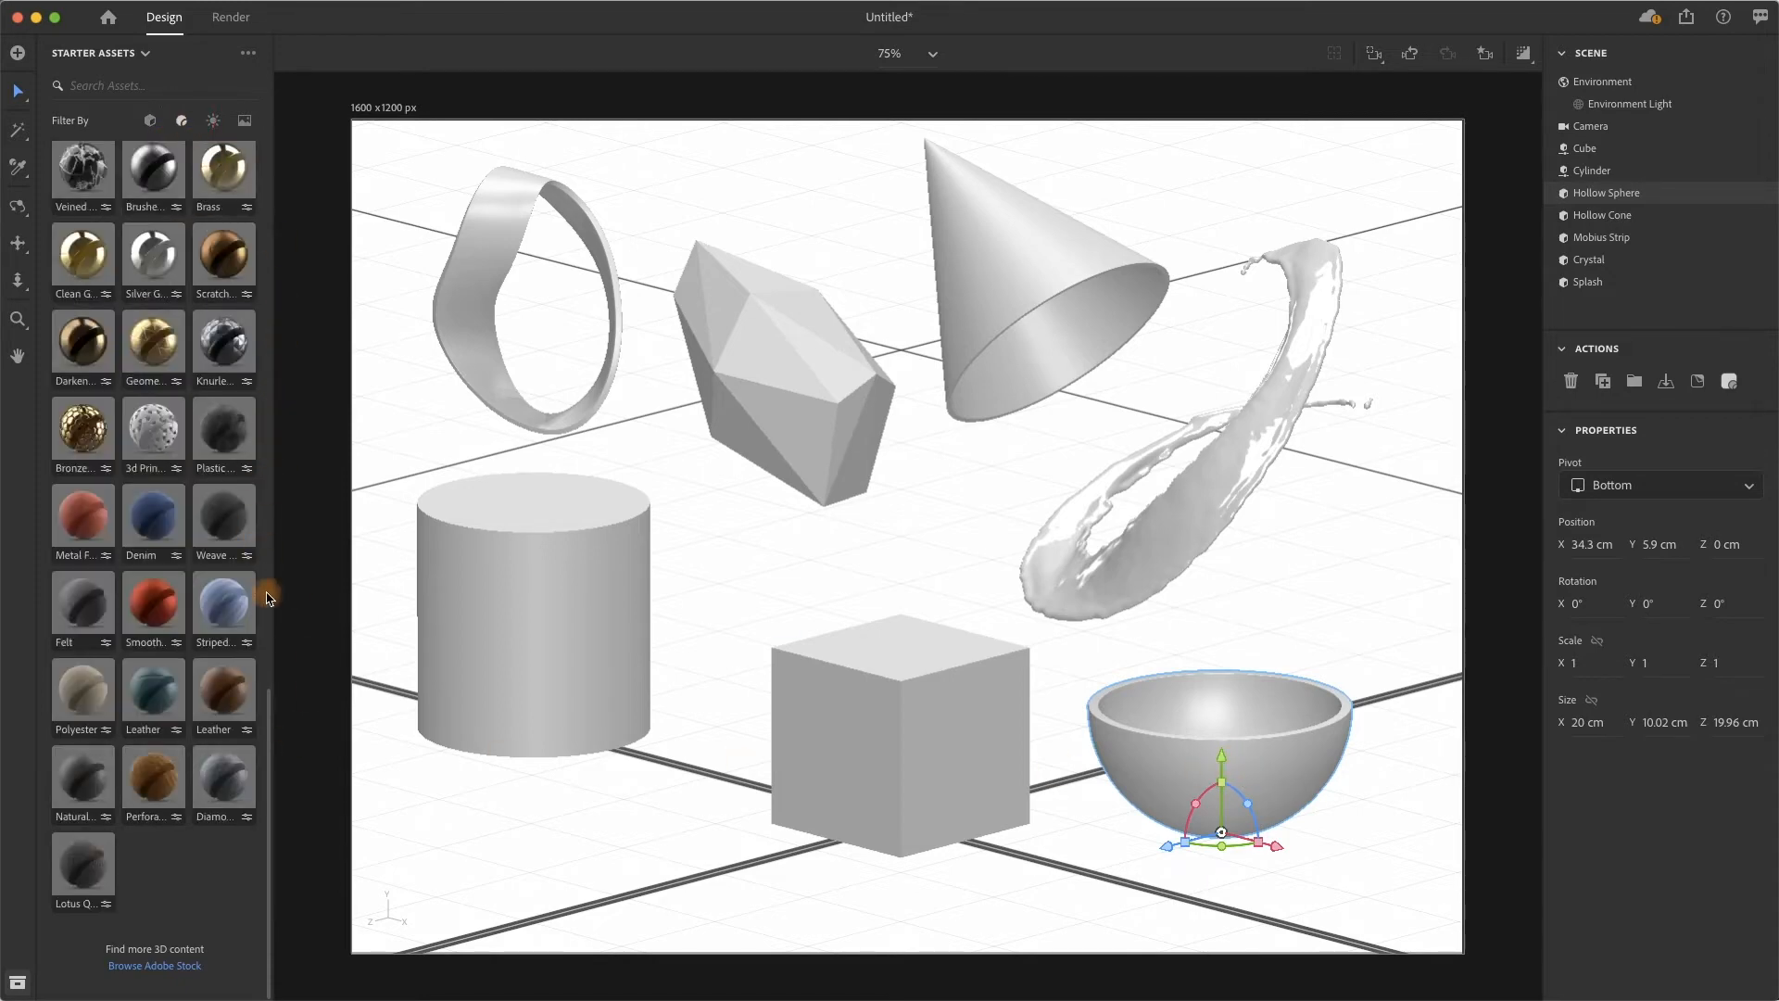
left_click_drag(238, 615, 498, 628)
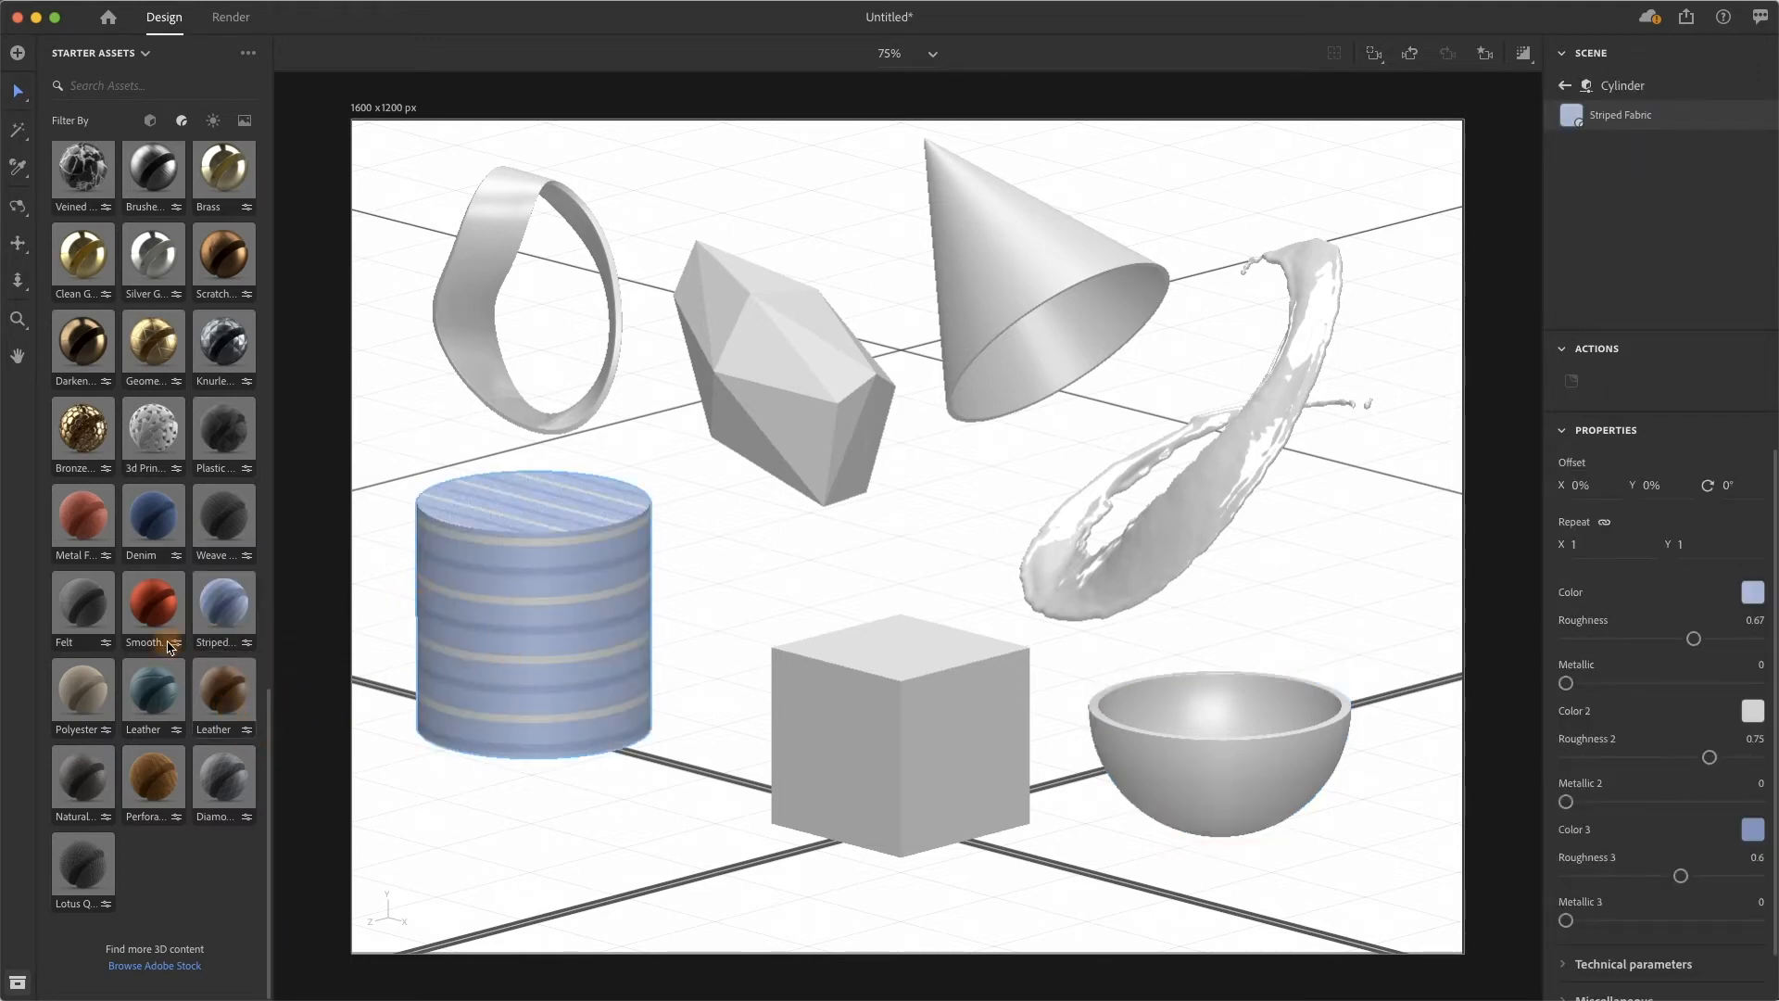
left_click_drag(83, 429, 853, 501)
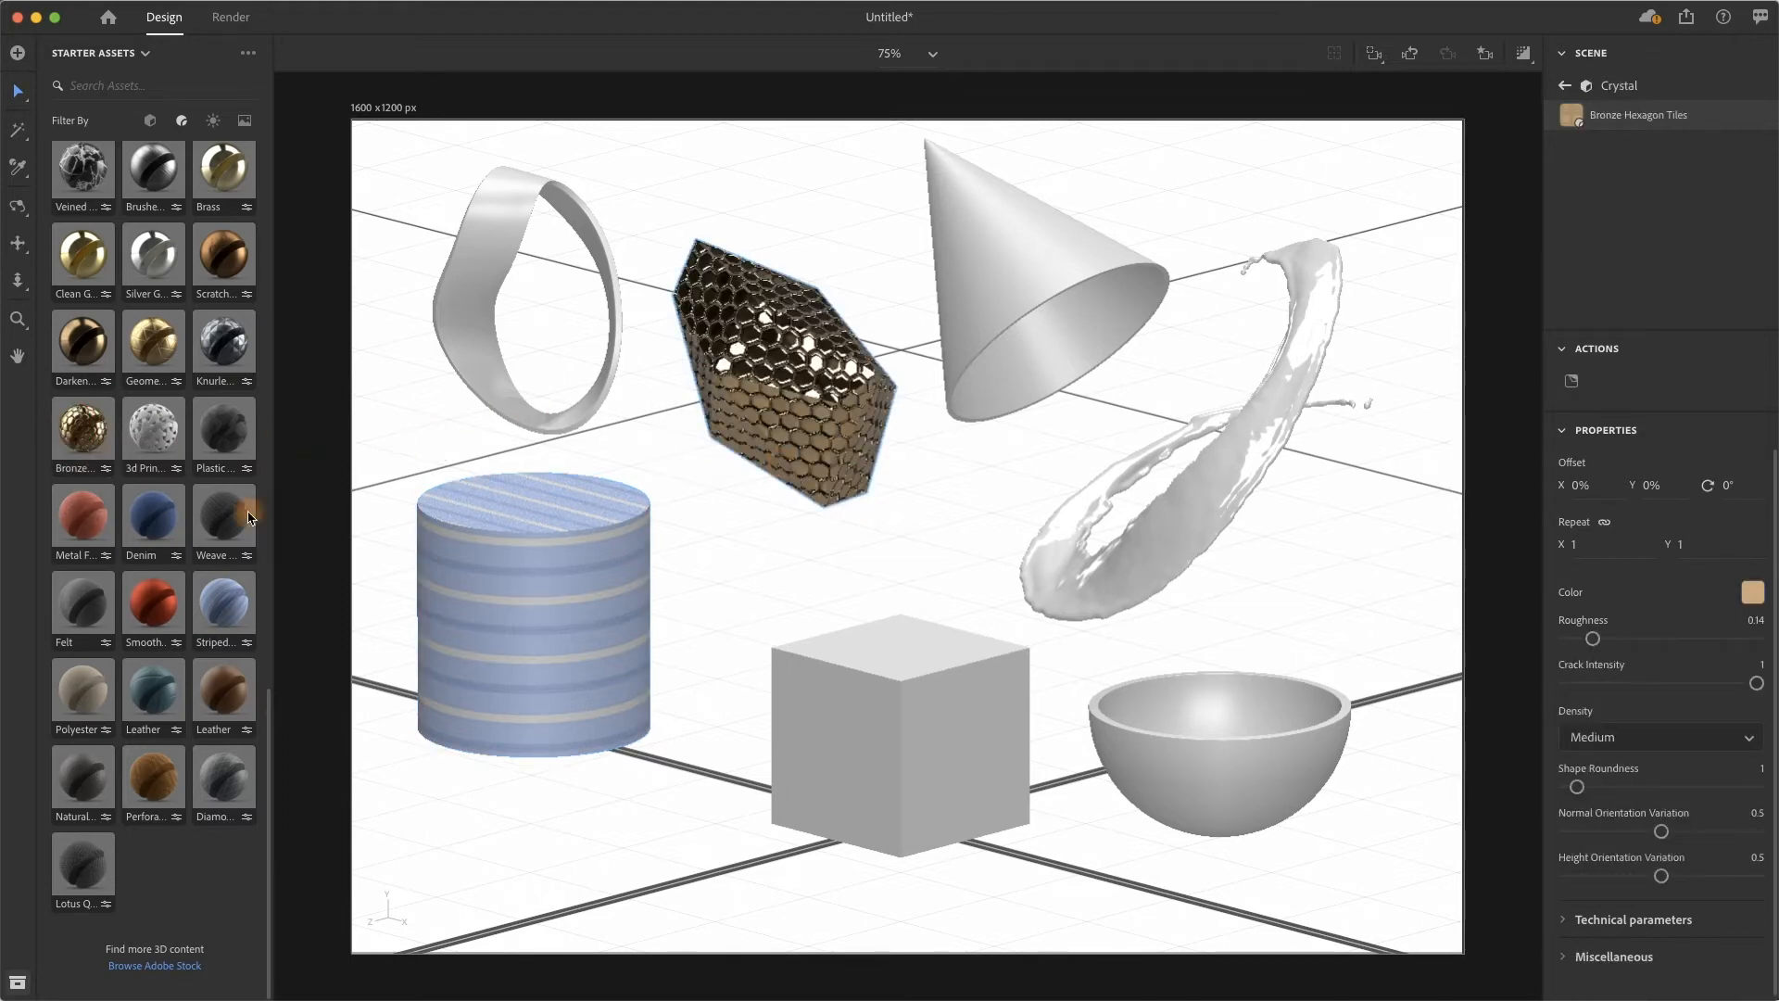
Apply the Geometric Metal material to the hollow sphere and Wood Parquet to the Mobius strip.
left_click_drag(159, 352, 1196, 727)
scroll(129, 350, "up", 5)
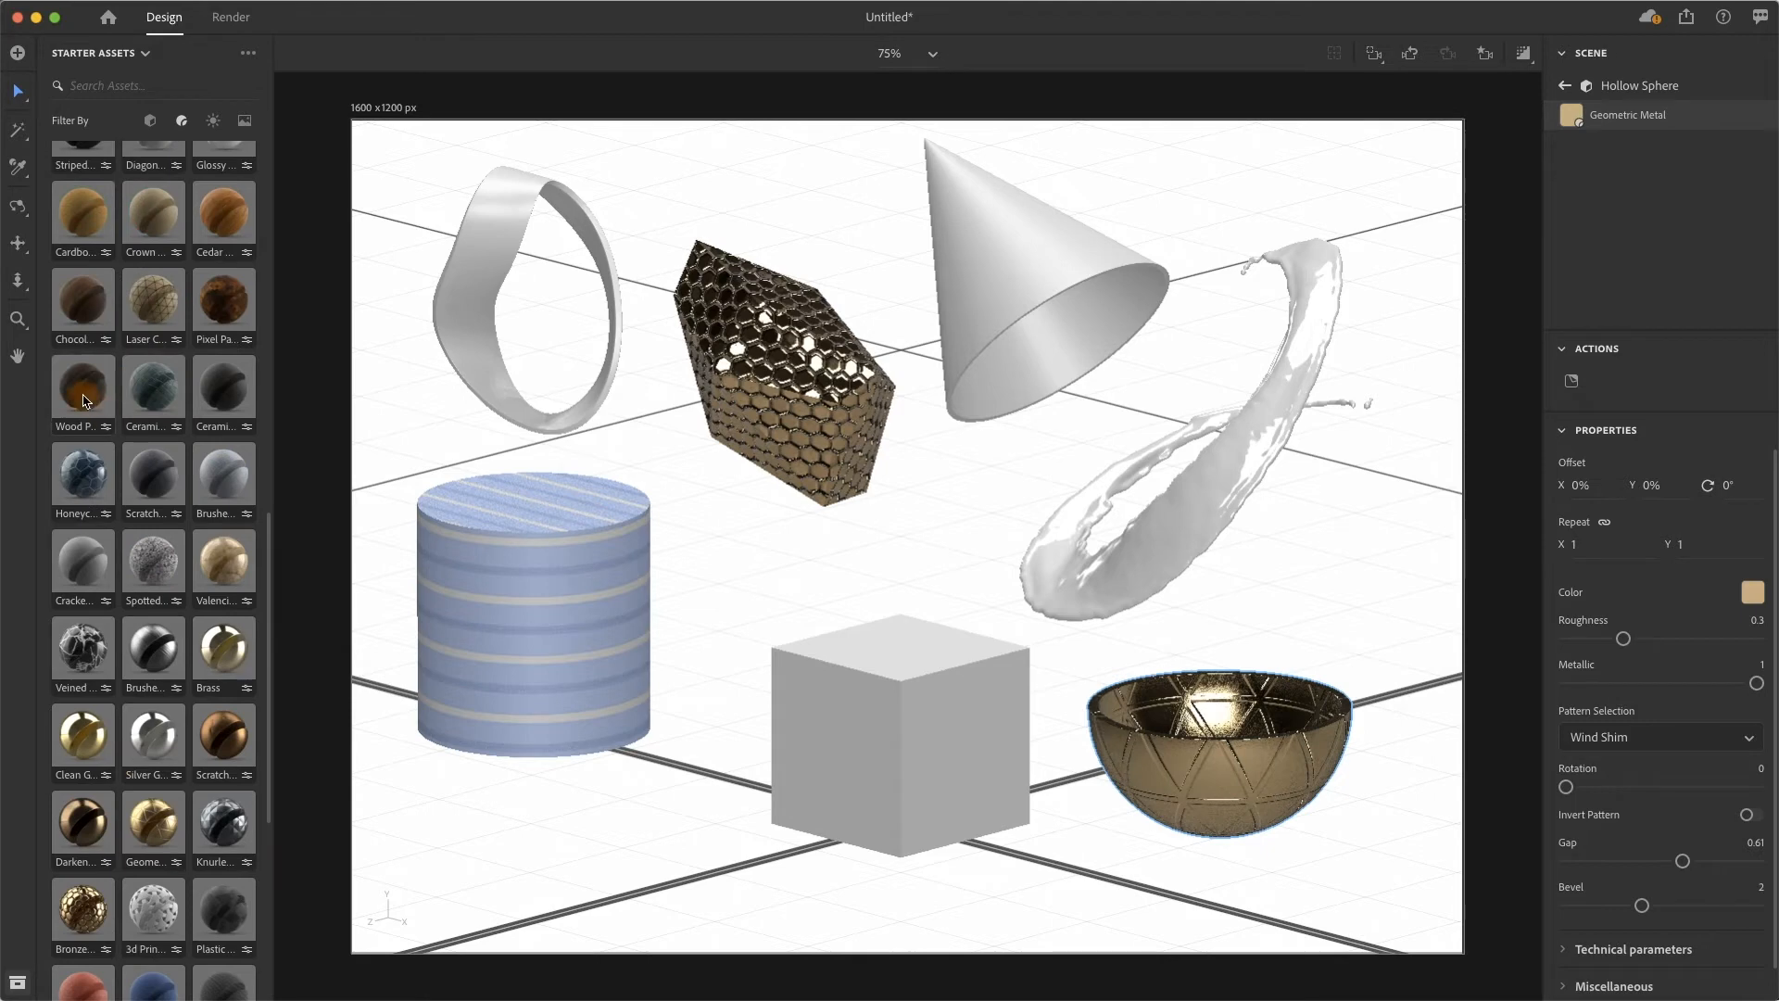
left_click_drag(84, 395, 524, 423)
Try the Damaged Glass material on the cube and replace it with Brushed Iridescent Metal.
scroll(248, 659, "up", 6)
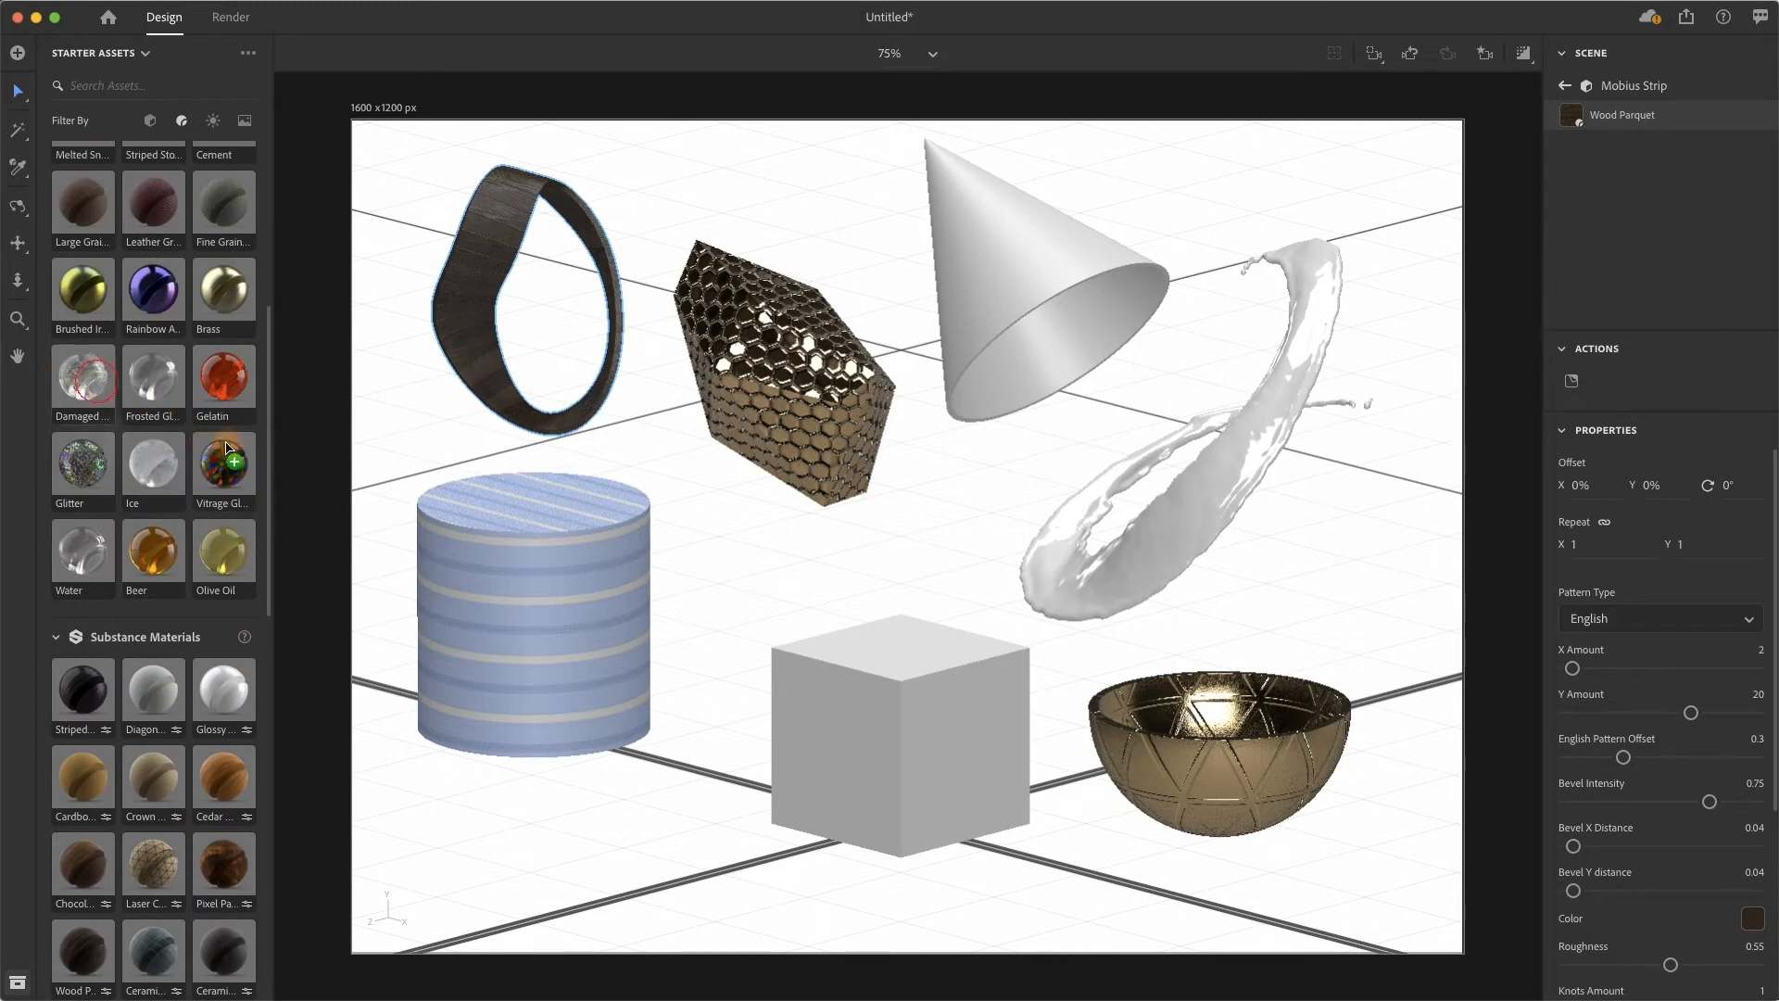
left_click_drag(227, 448, 951, 672)
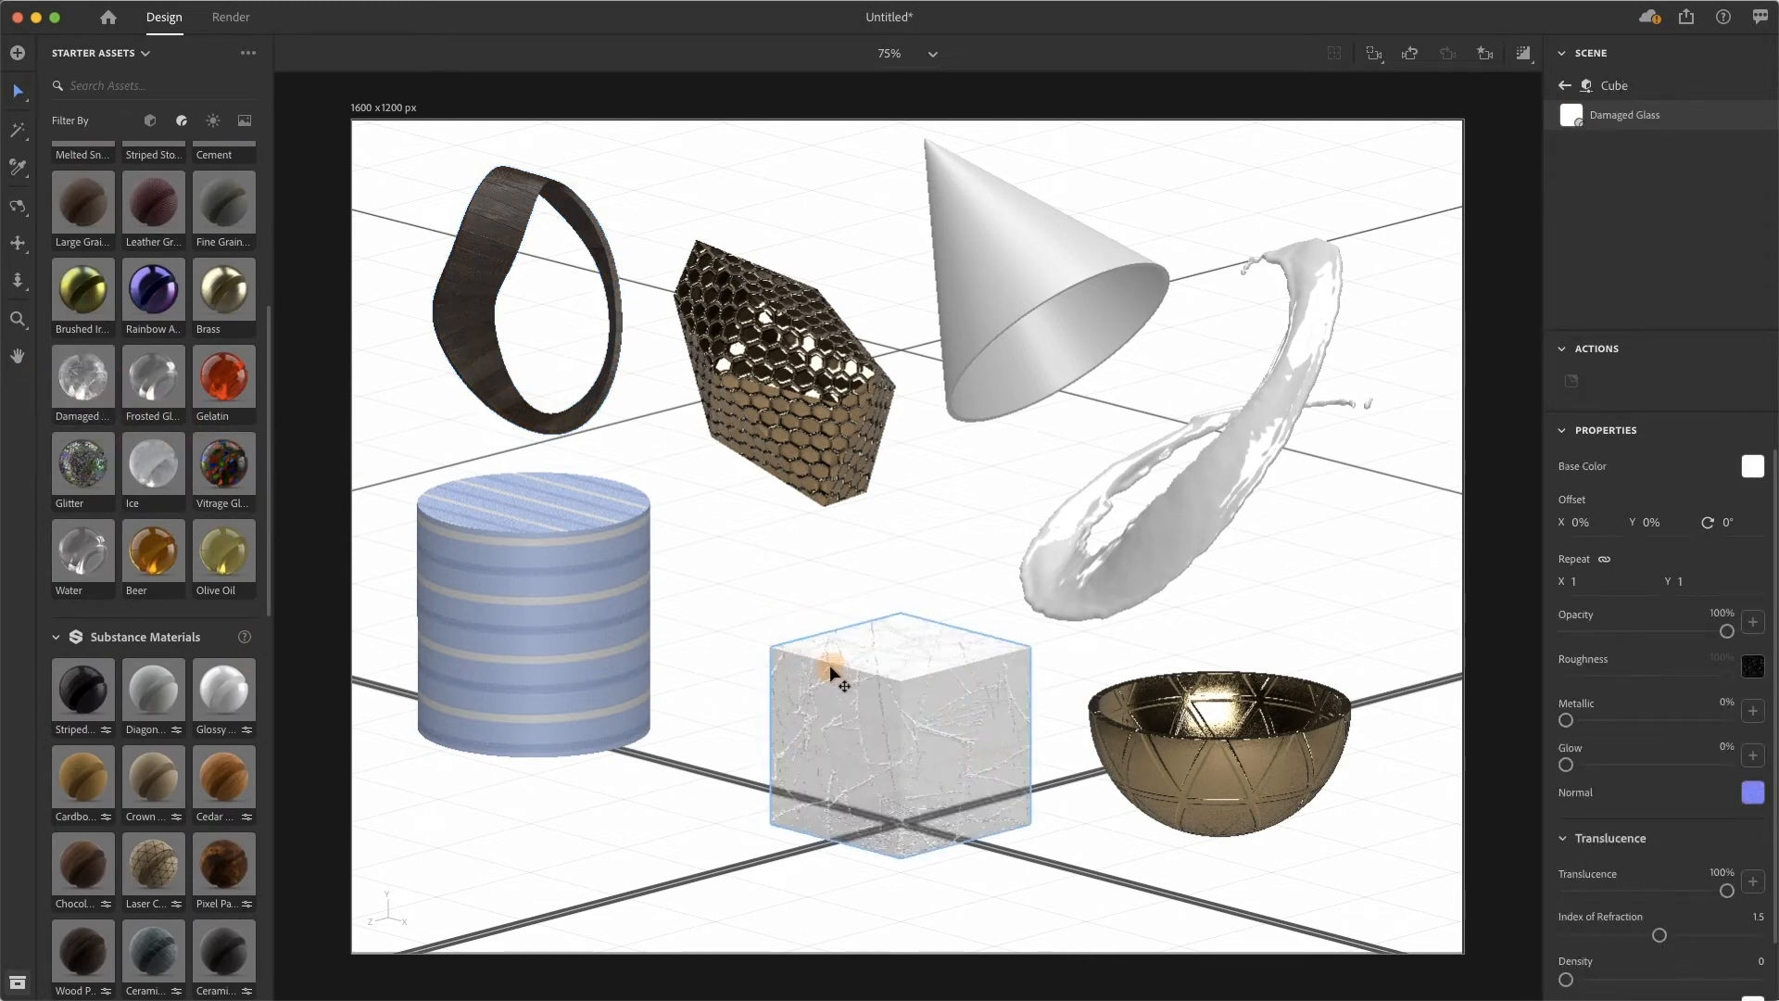
left_click_drag(88, 292, 829, 741)
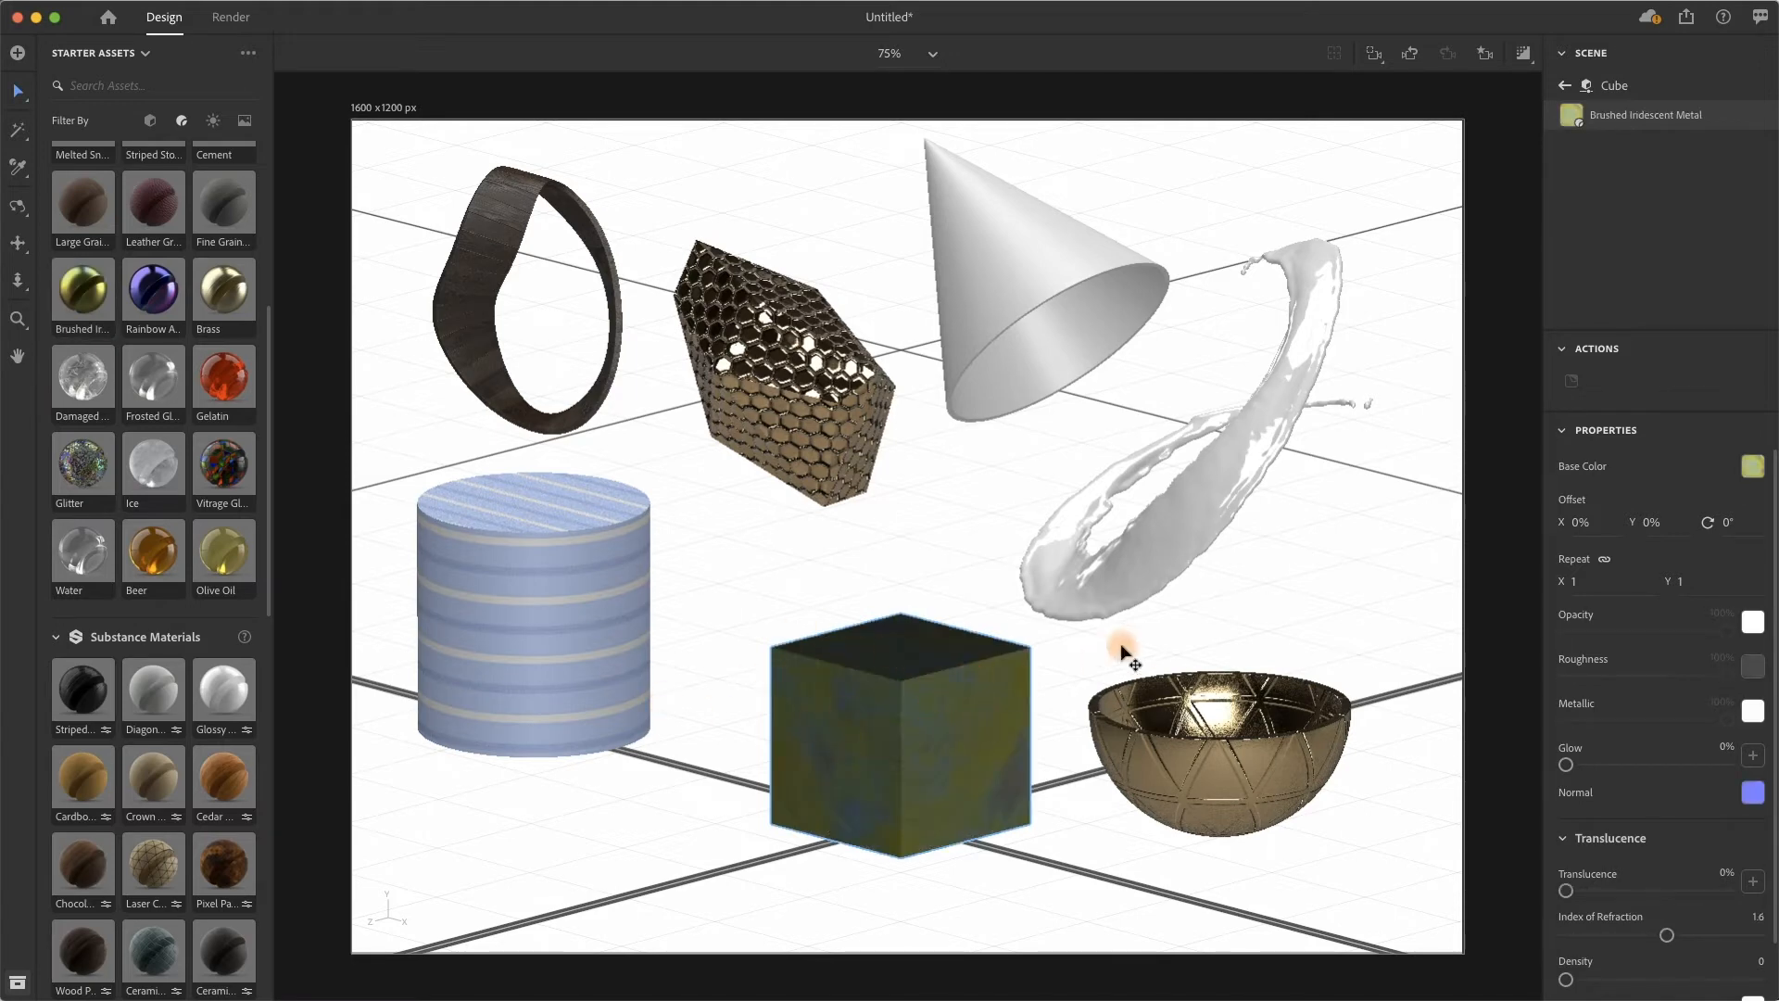
Apply the standard Metal material to the hollow cone and the Beer material to the splash.
scroll(193, 382, "up", 8)
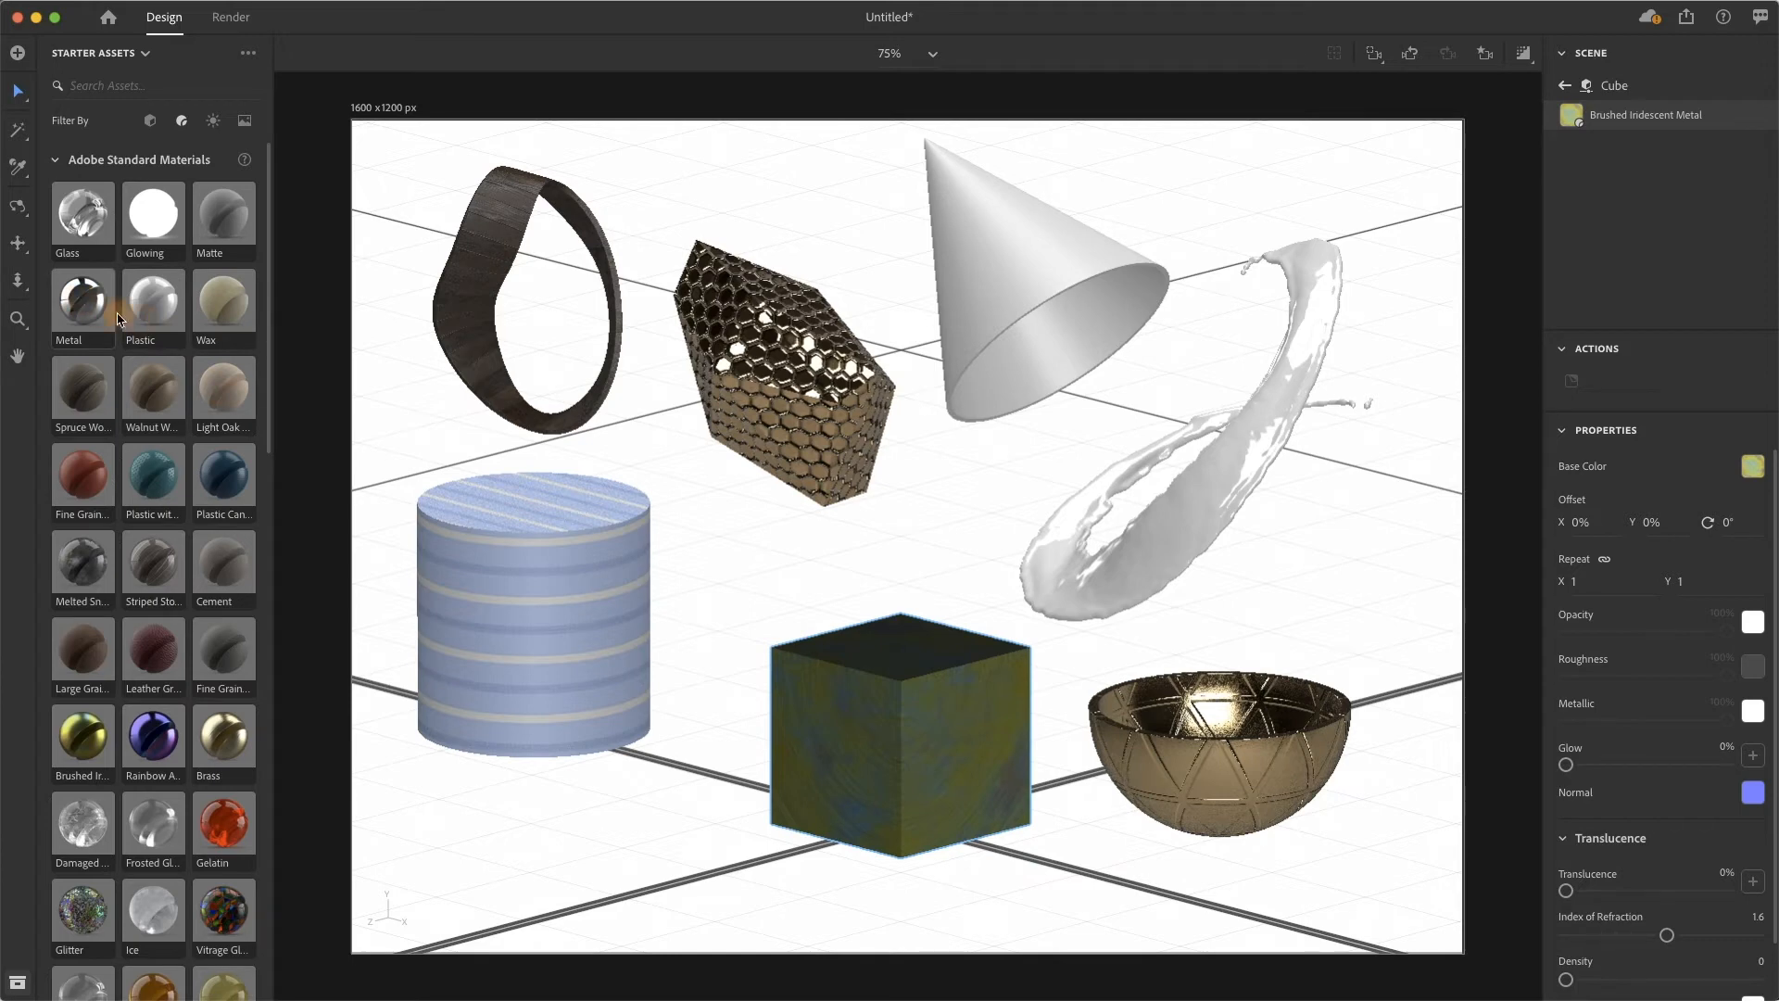
left_click_drag(72, 302, 1107, 405)
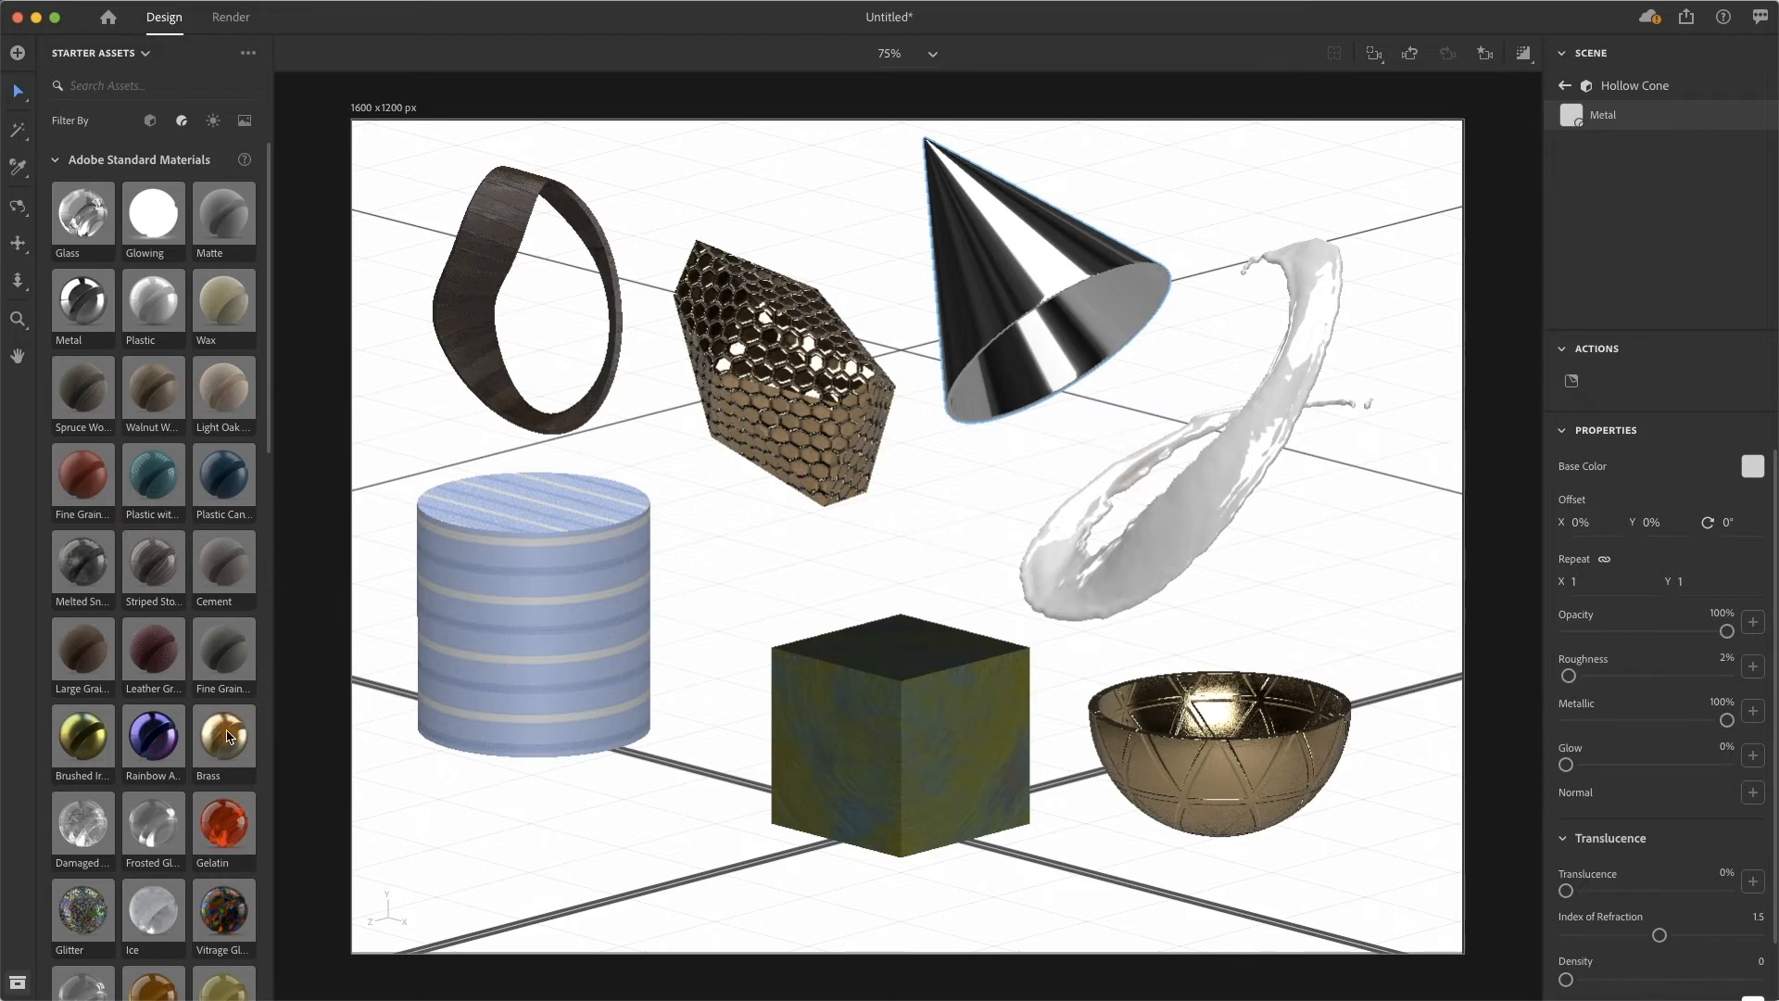
scroll(231, 737, "down", 5)
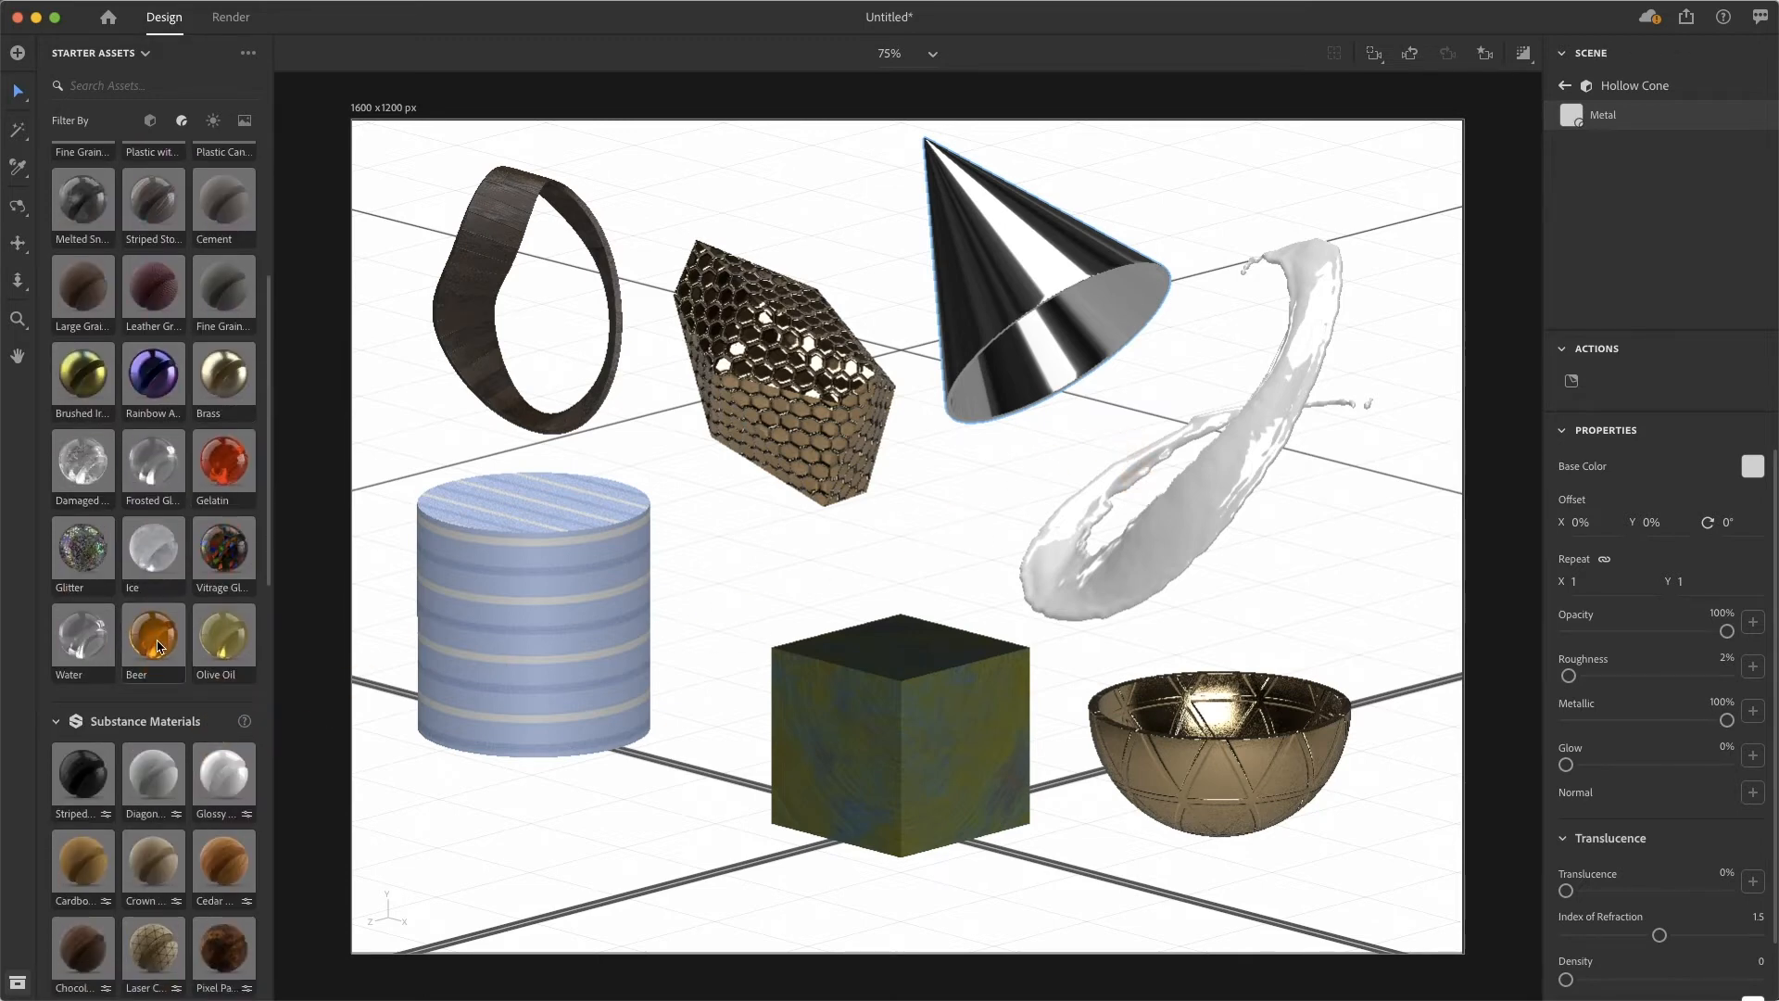
scroll(159, 646, "down", 3)
left_click_drag(169, 404, 1142, 521)
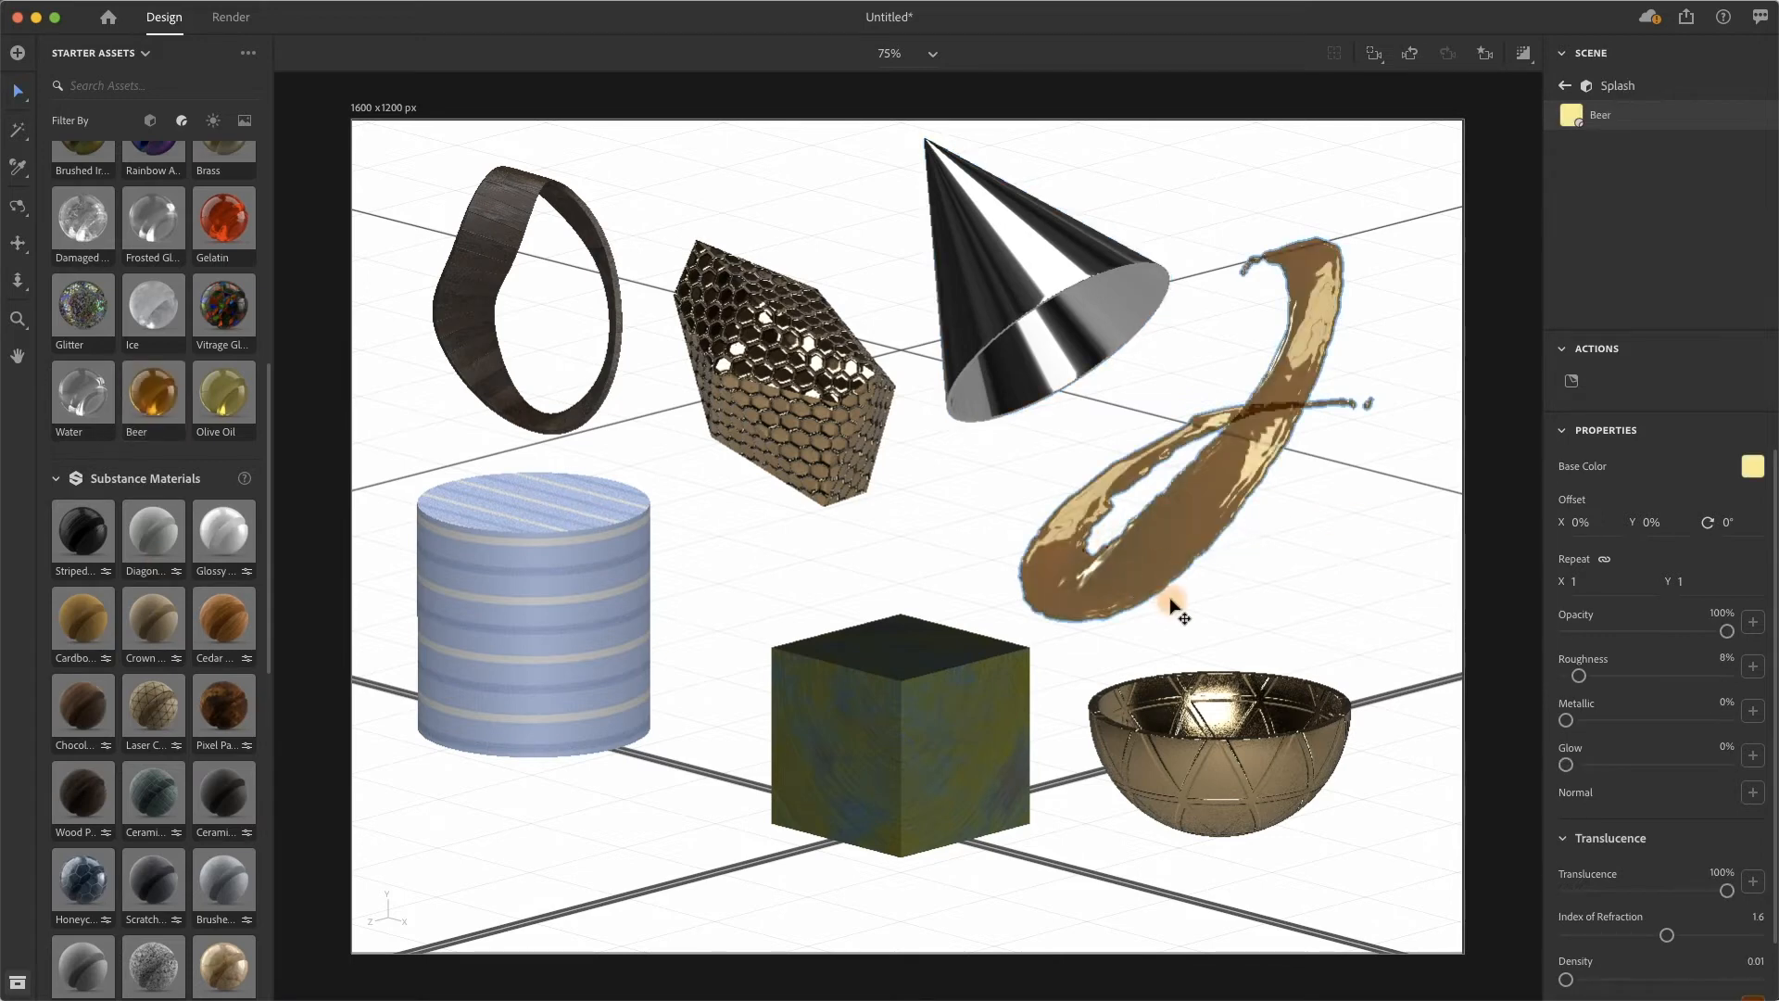
Move the cylinder along the X axis to about -32.5 cm, closer to the cube, and deselect it.
left_click(580, 650)
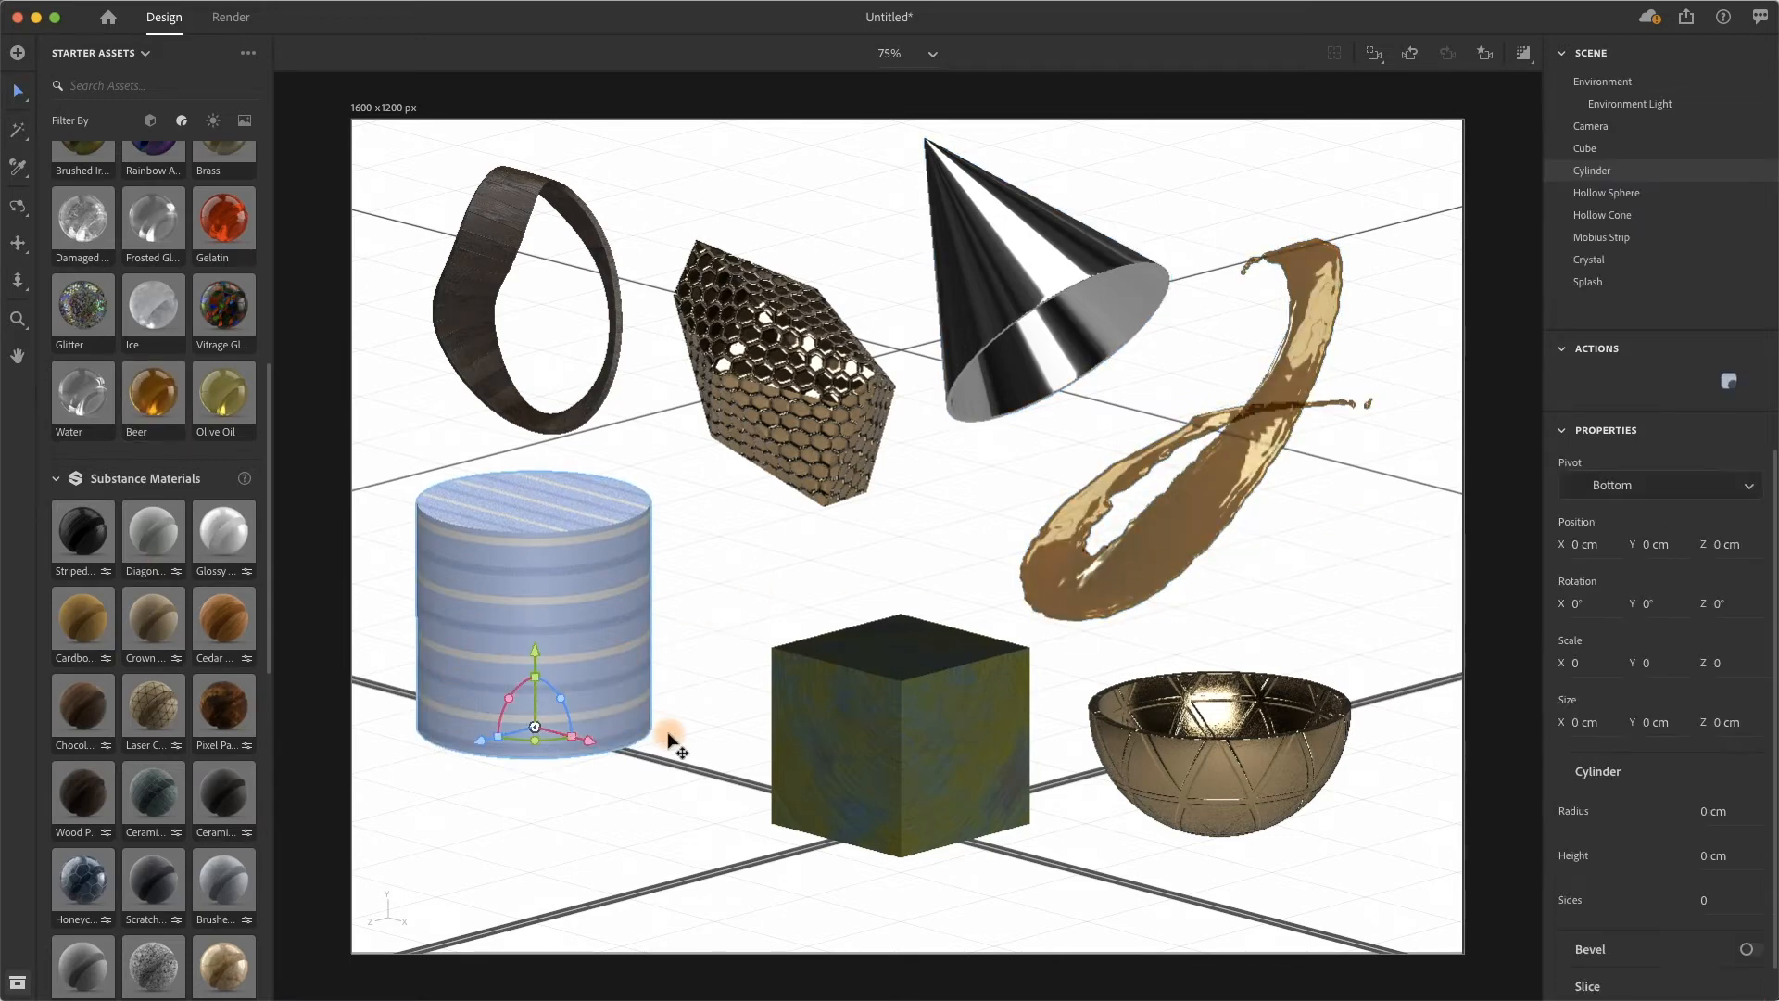
left_click_drag(601, 743, 666, 760)
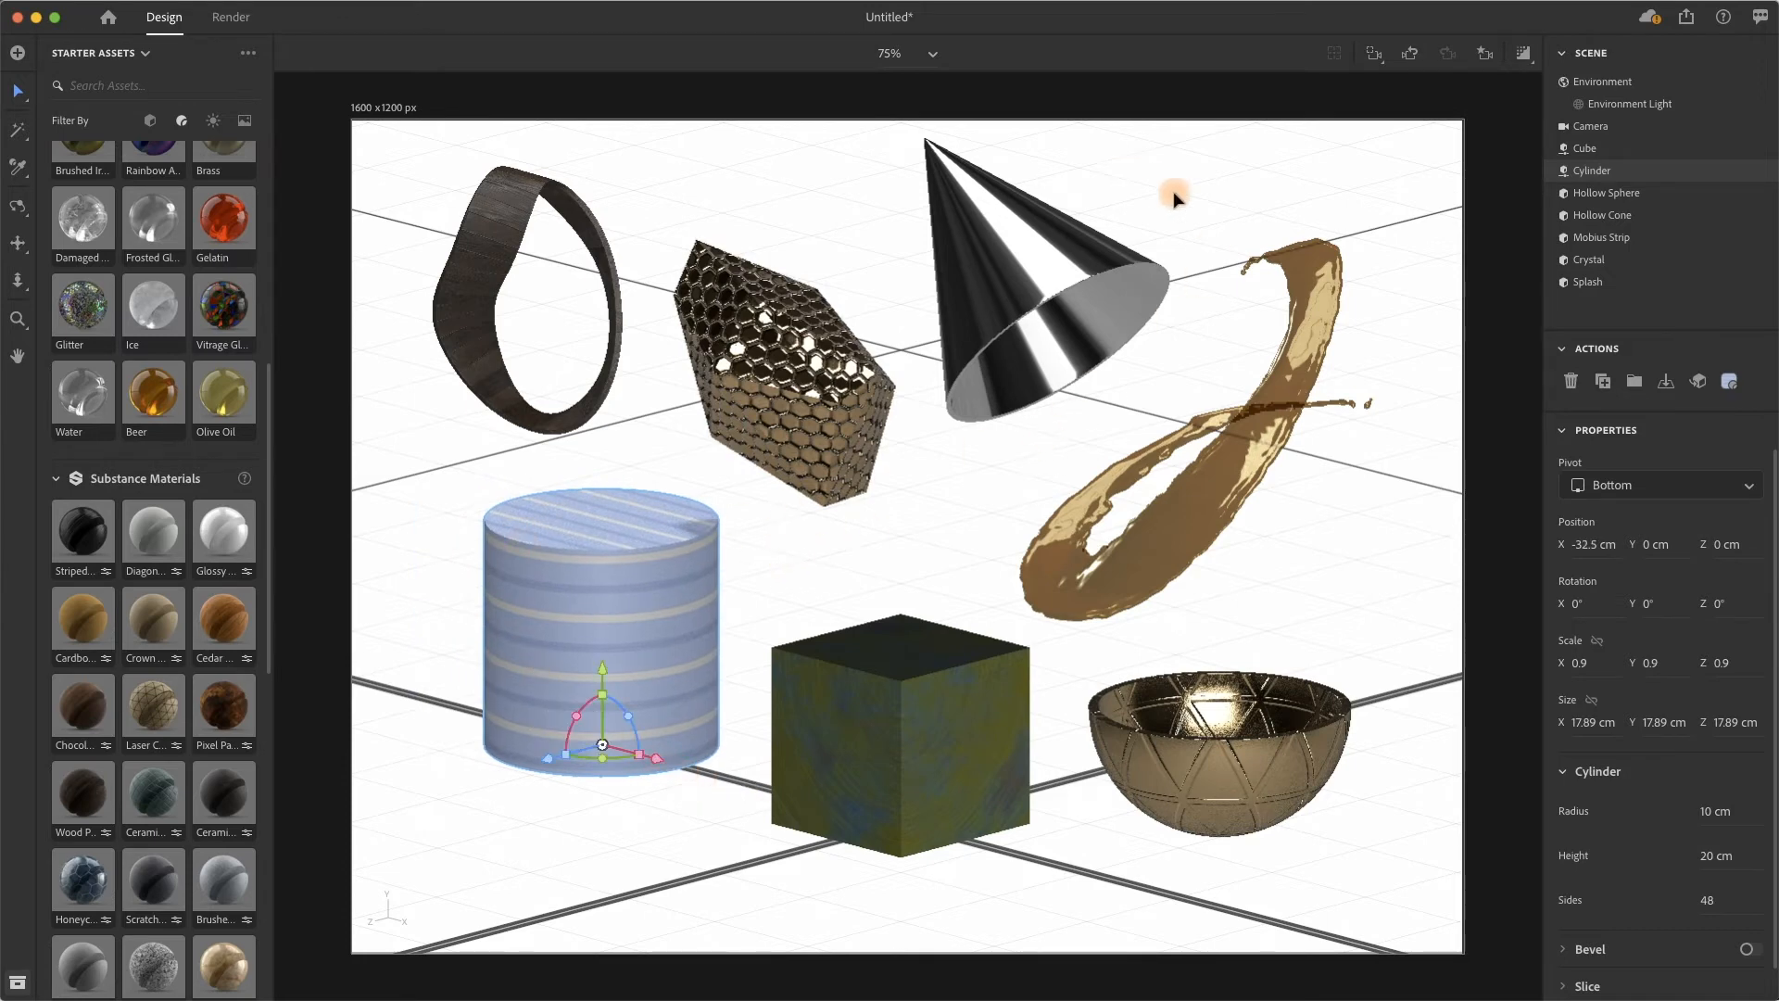
left_click(1499, 380)
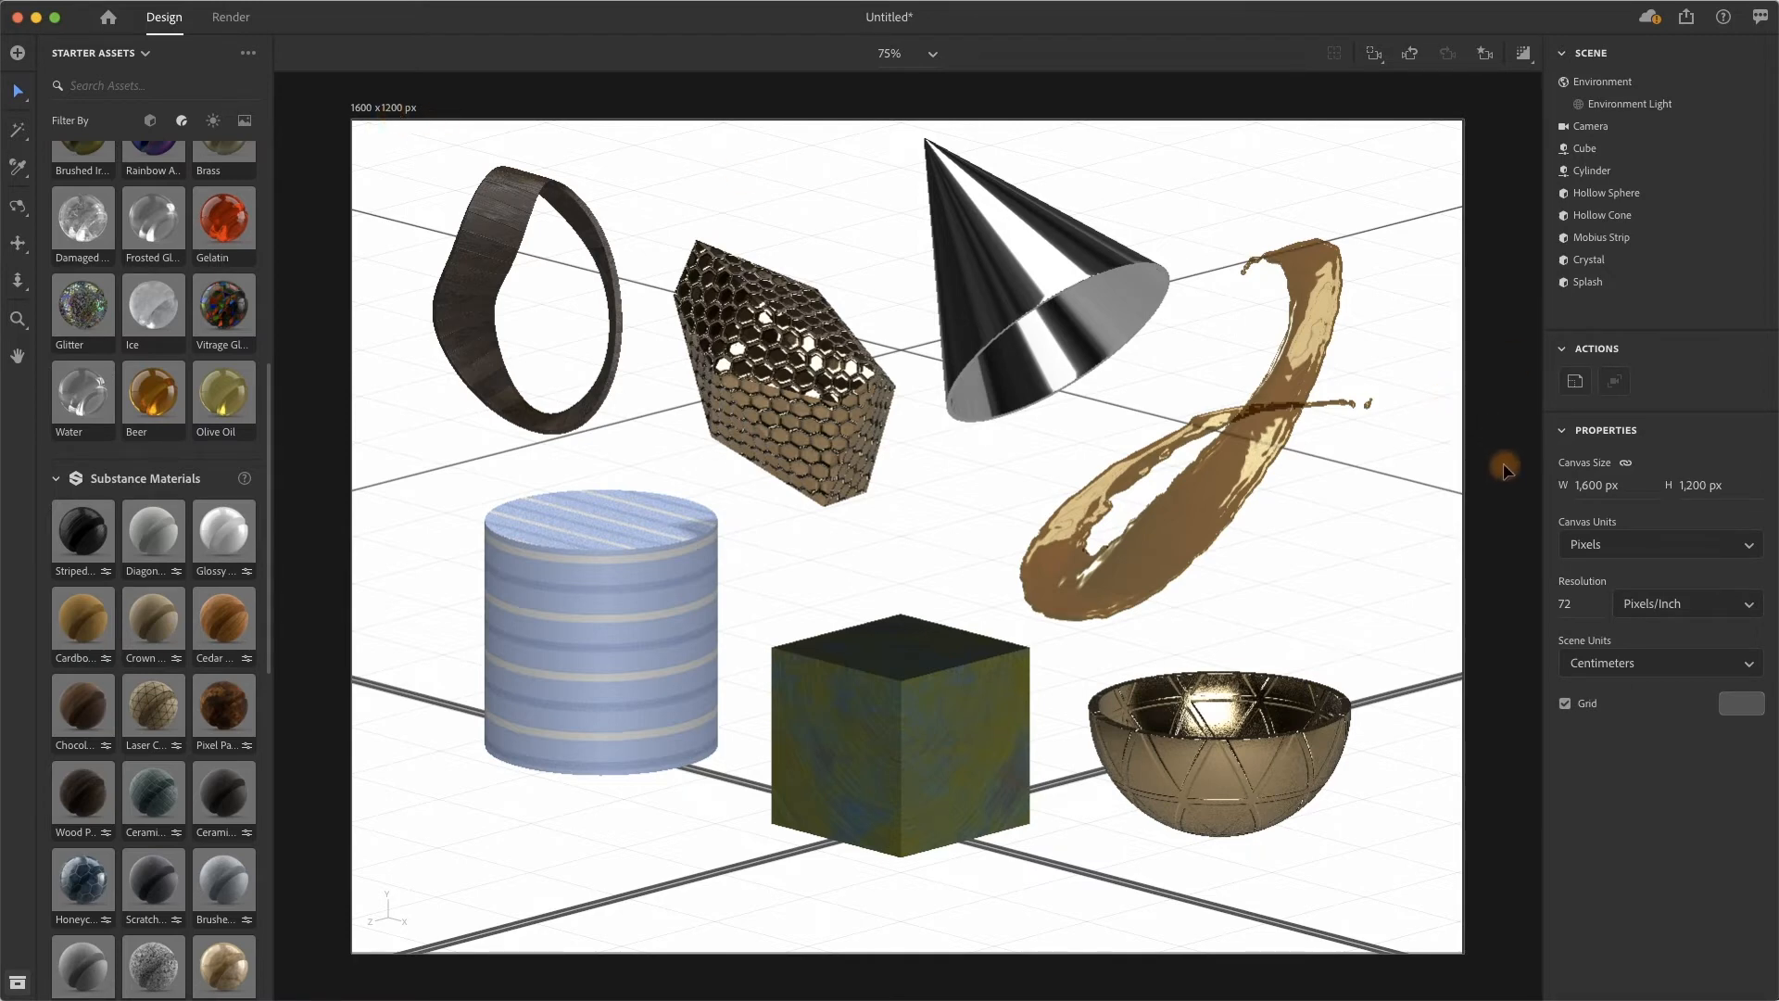
Examine the environment light's settings and its current lighting image.
left_click(1610, 85)
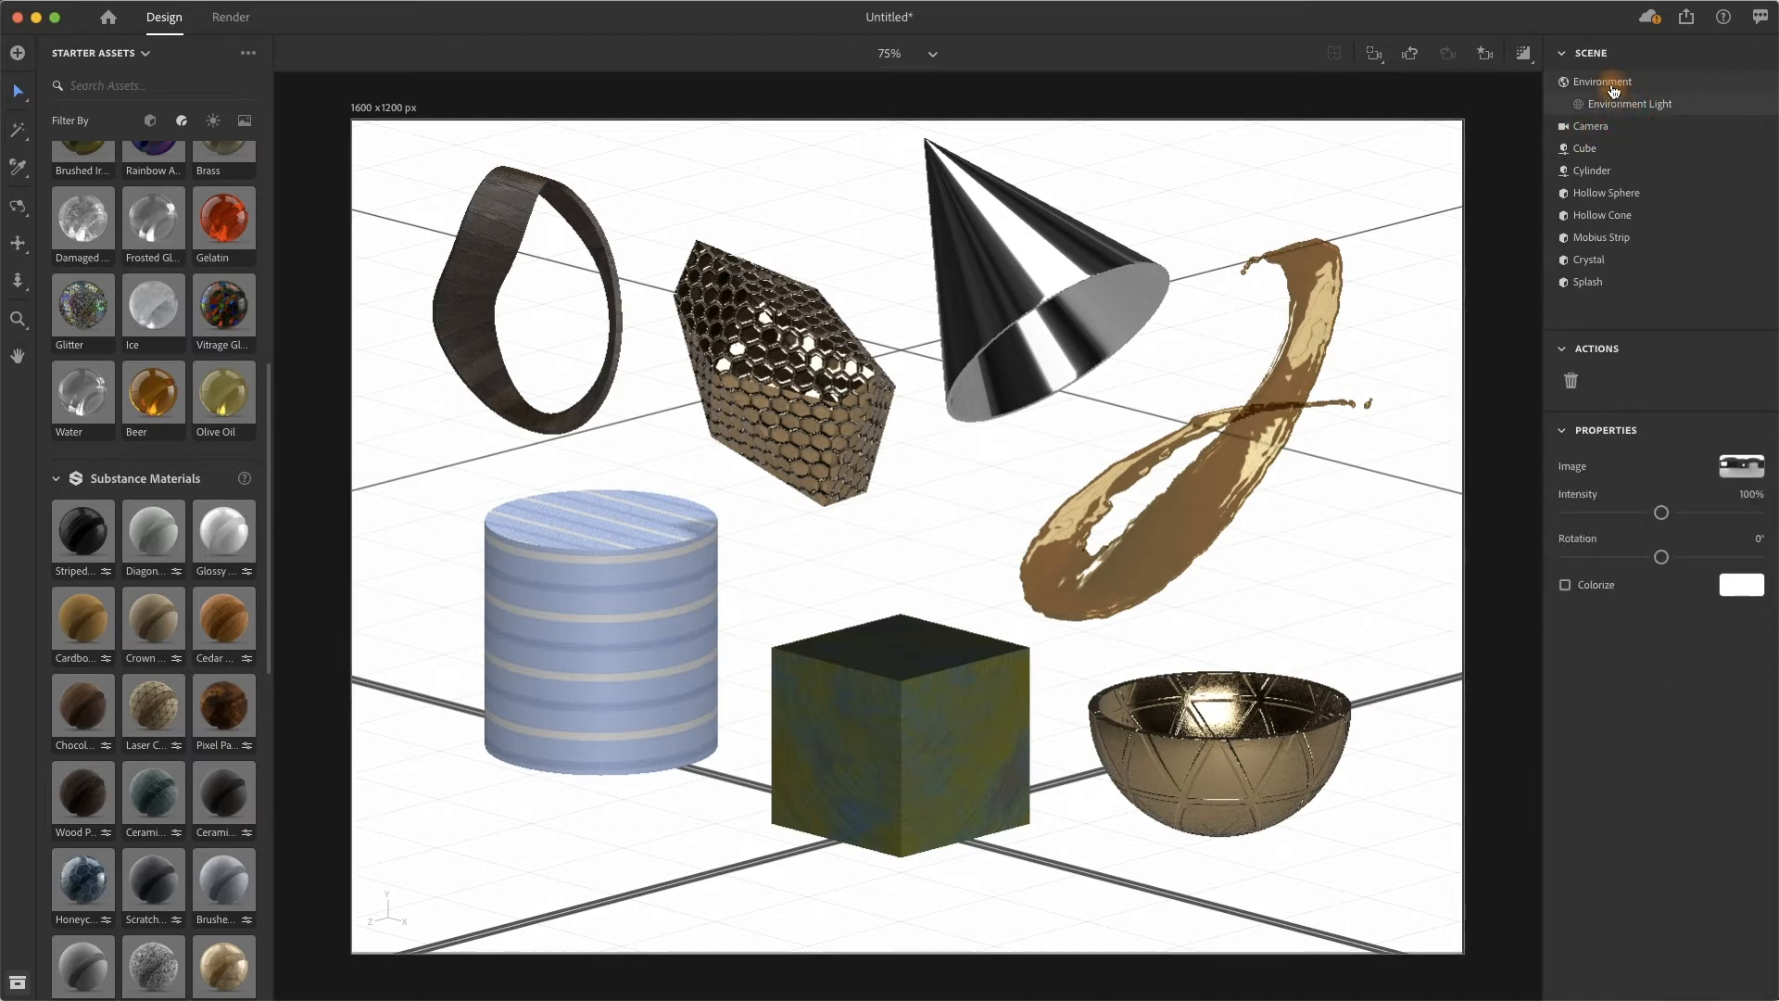
left_click(1758, 538)
left_click(1742, 470)
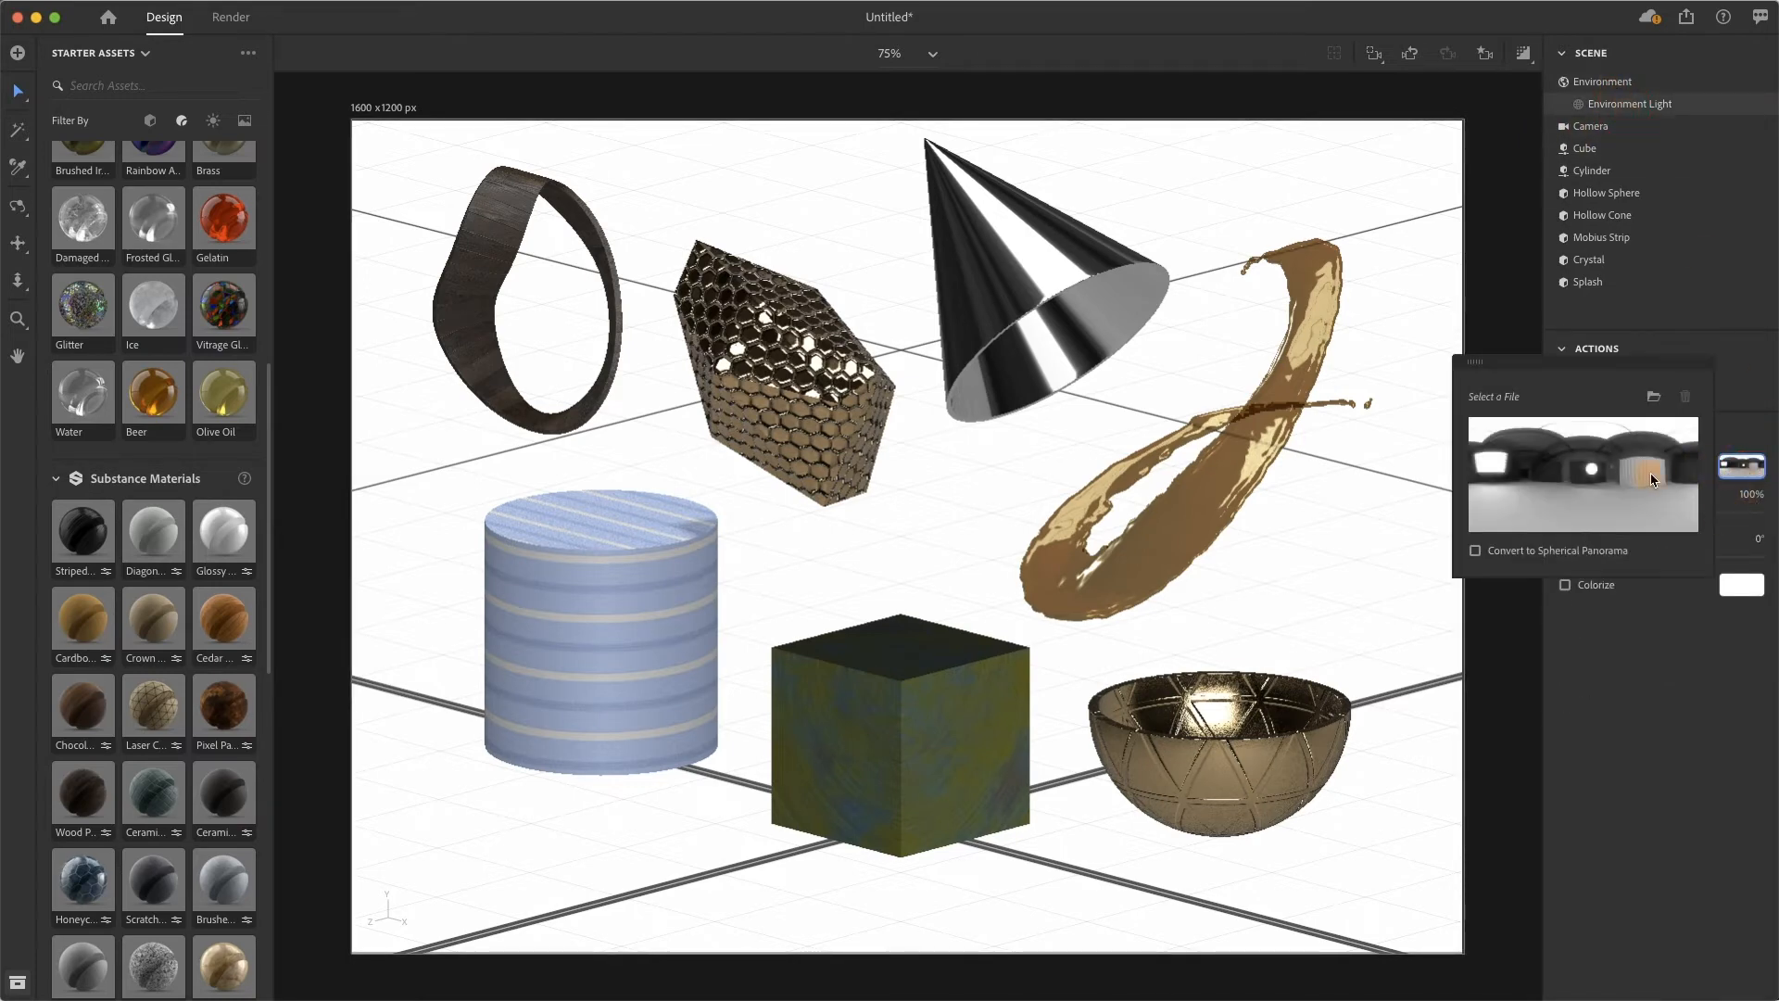
left_click(1740, 404)
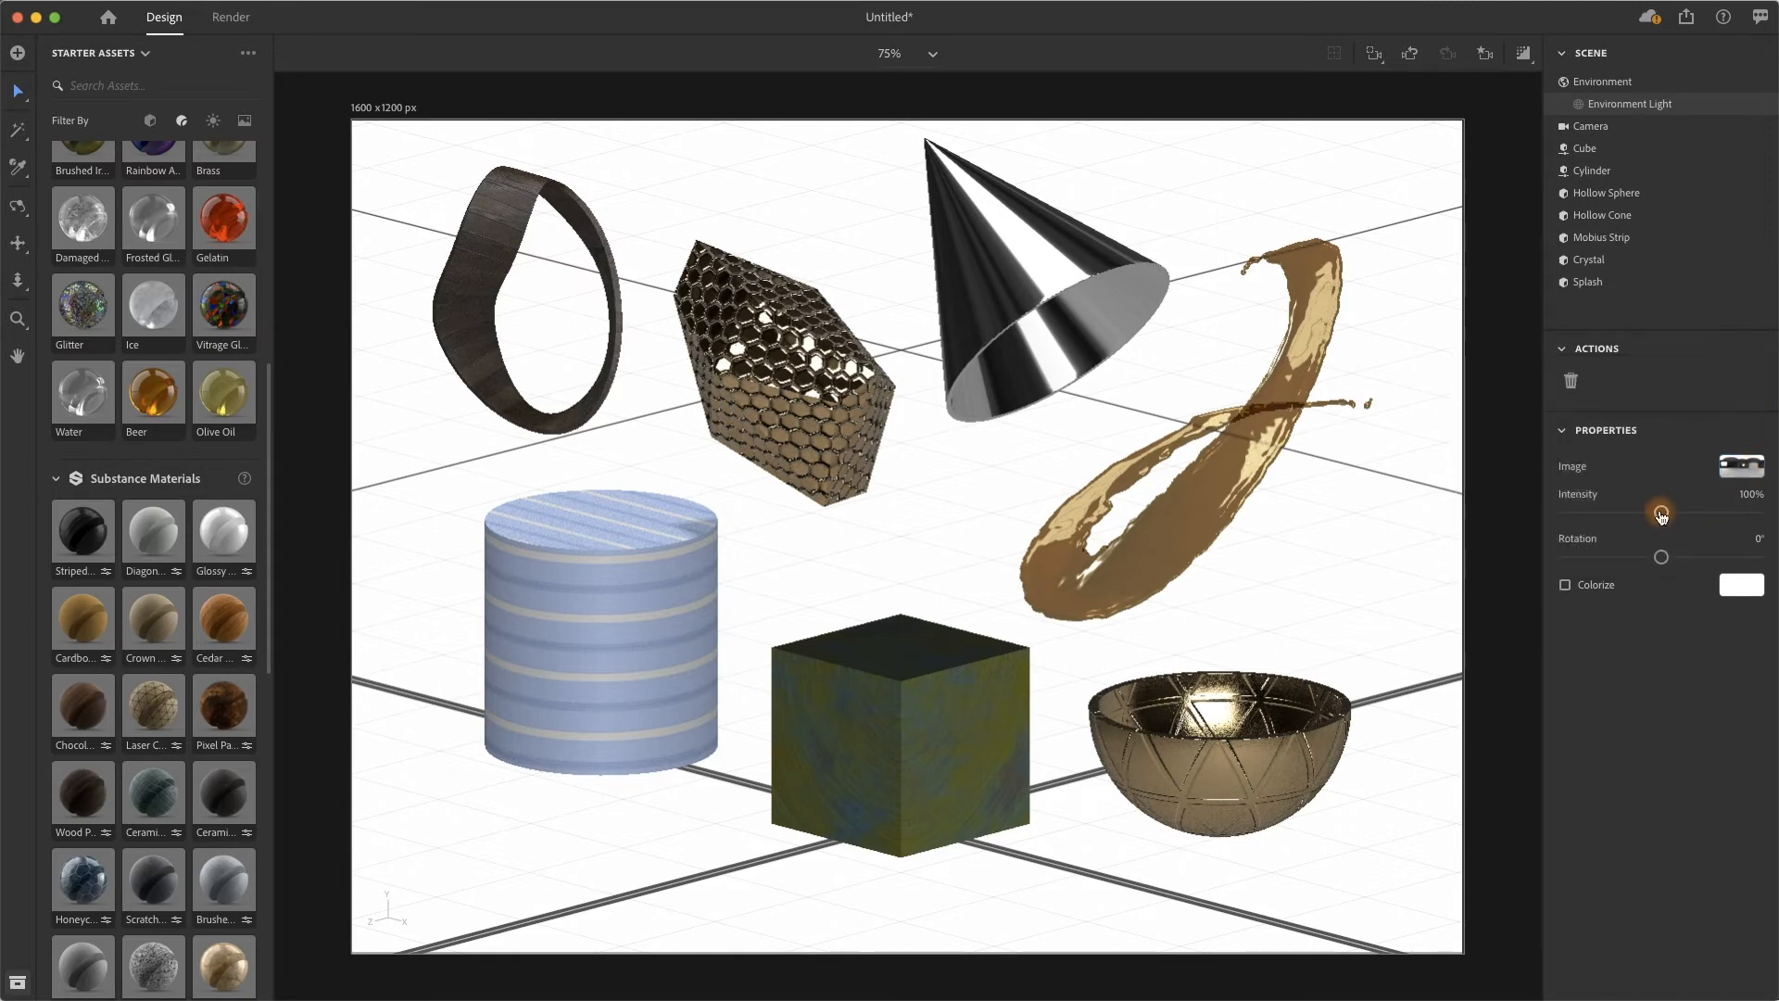
Light the scene with the Studio Wood Window environment light from the starter assets.
left_click(245, 121)
left_click(1511, 244)
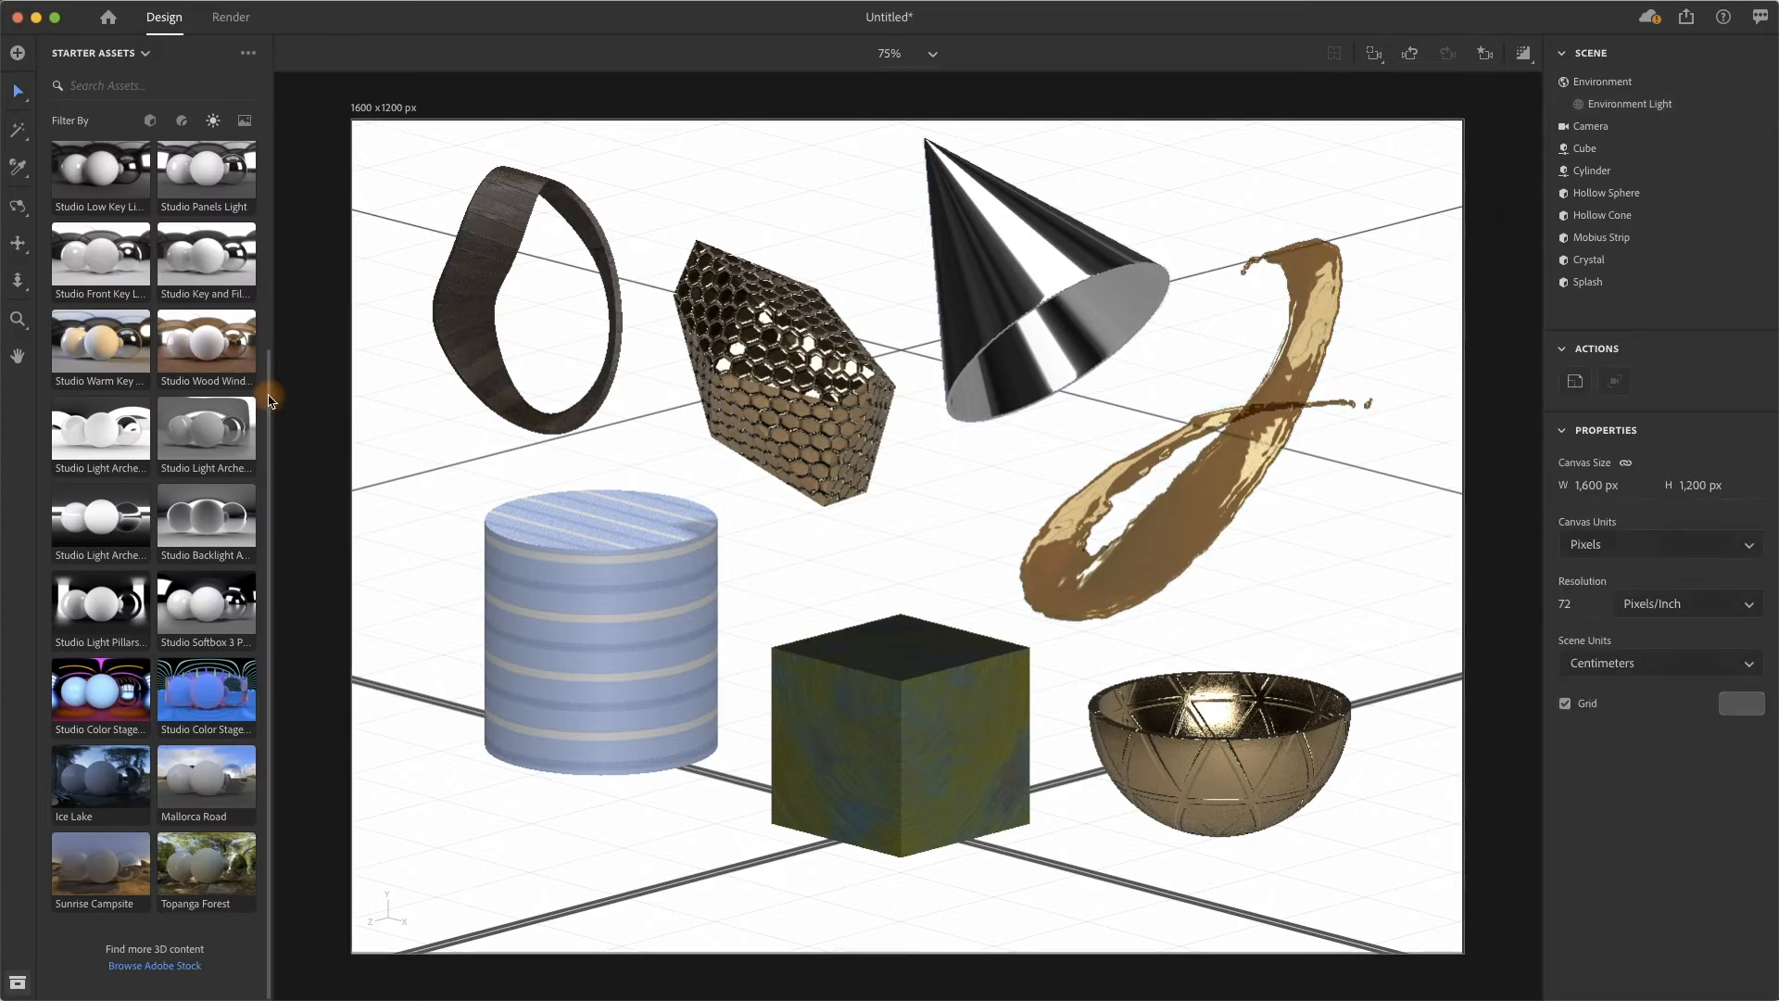
left_click(206, 363)
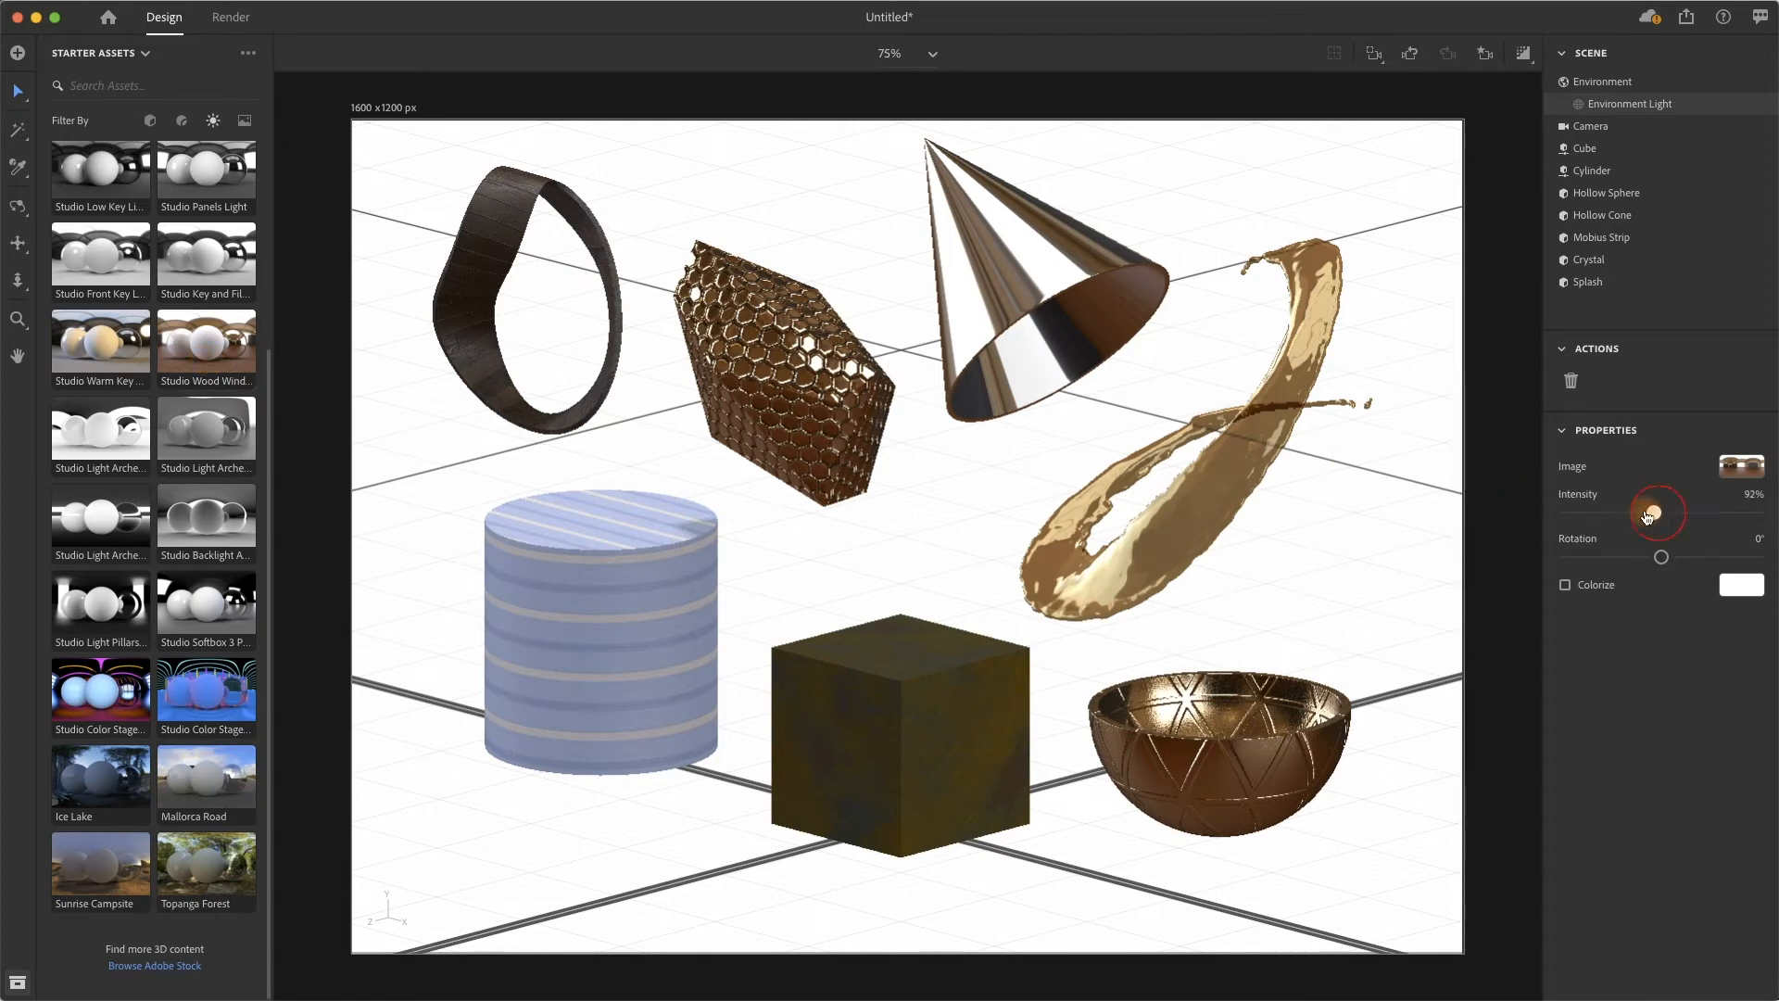
Set the environment light's intensity to 87% and rotation to 84°, and turn on the render preview.
left_click_drag(1647, 516, 1617, 516)
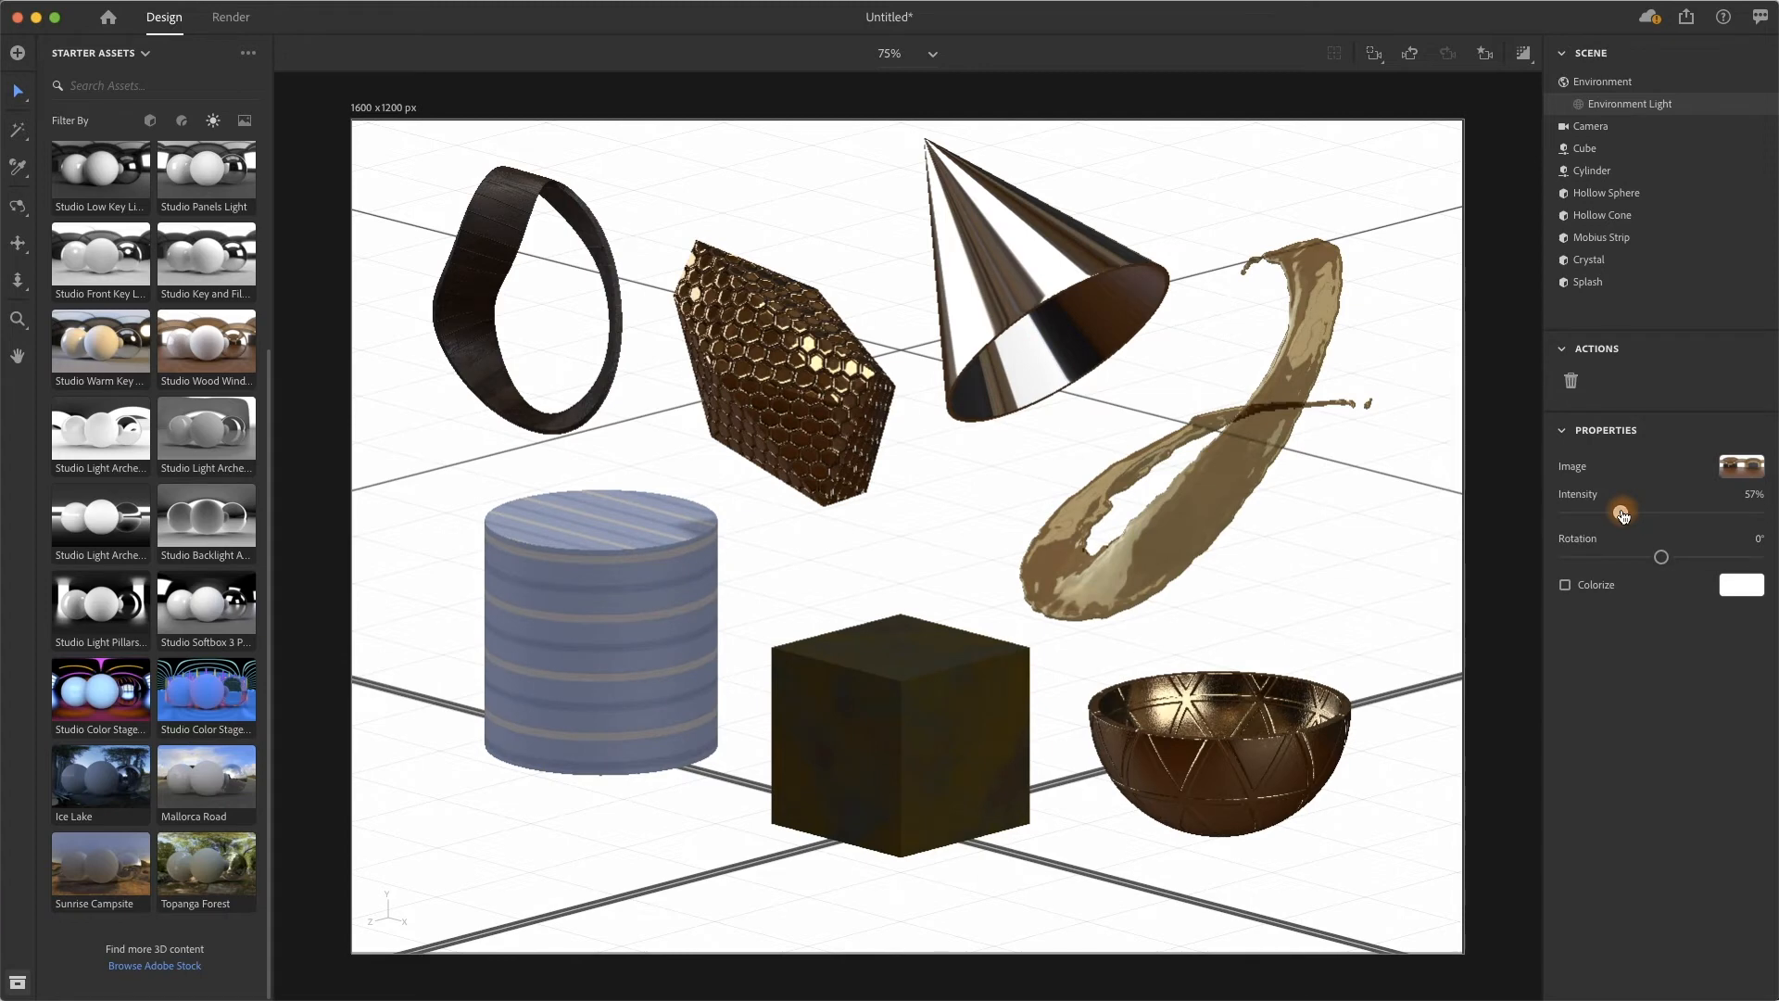
left_click_drag(1661, 559, 1705, 557)
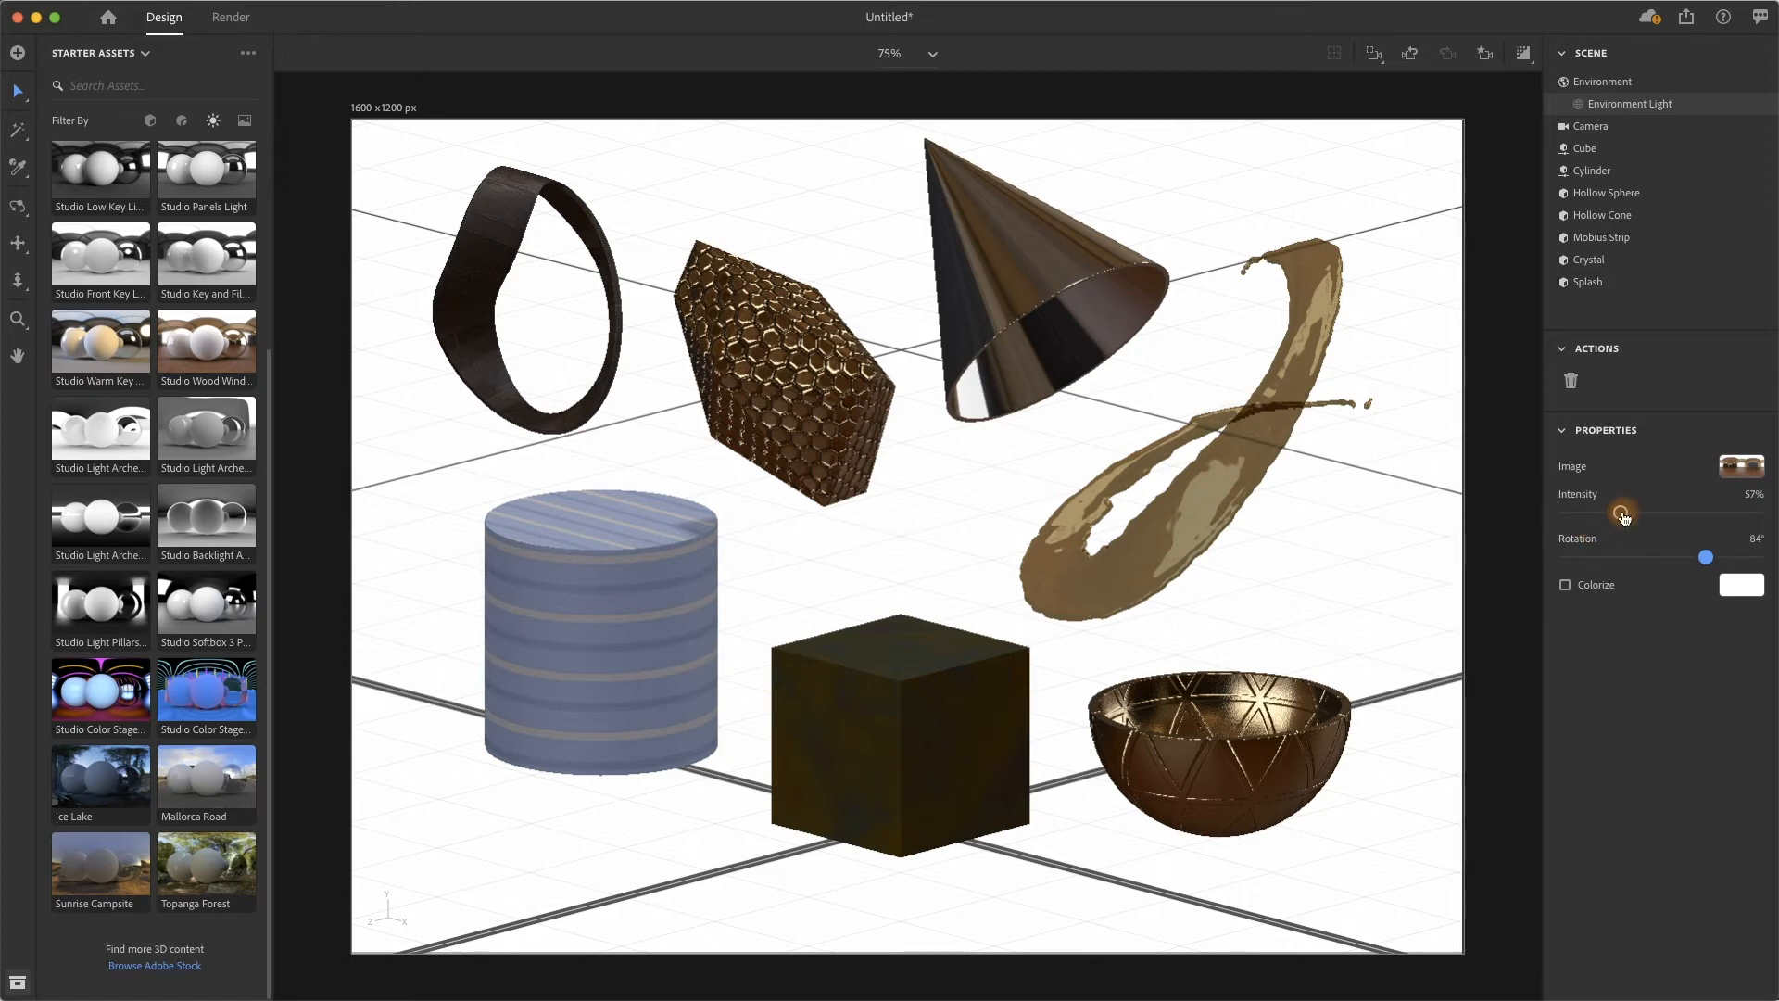
left_click_drag(1630, 516, 1646, 518)
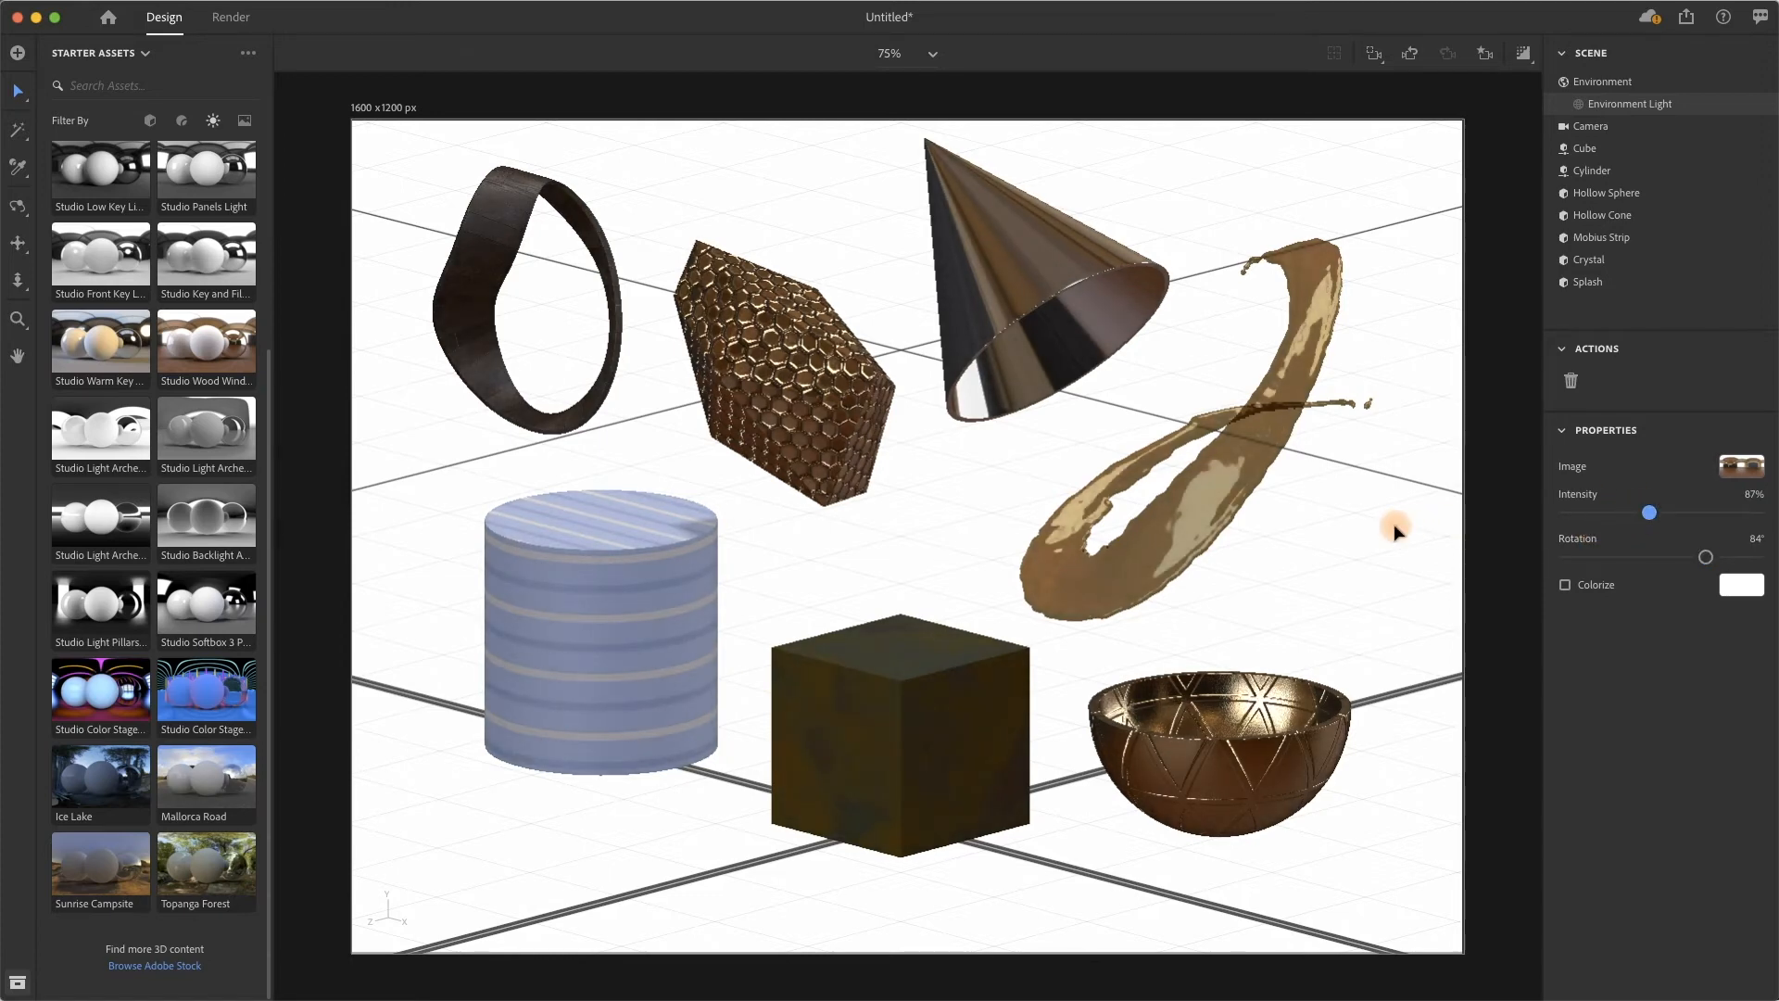
left_click(1524, 54)
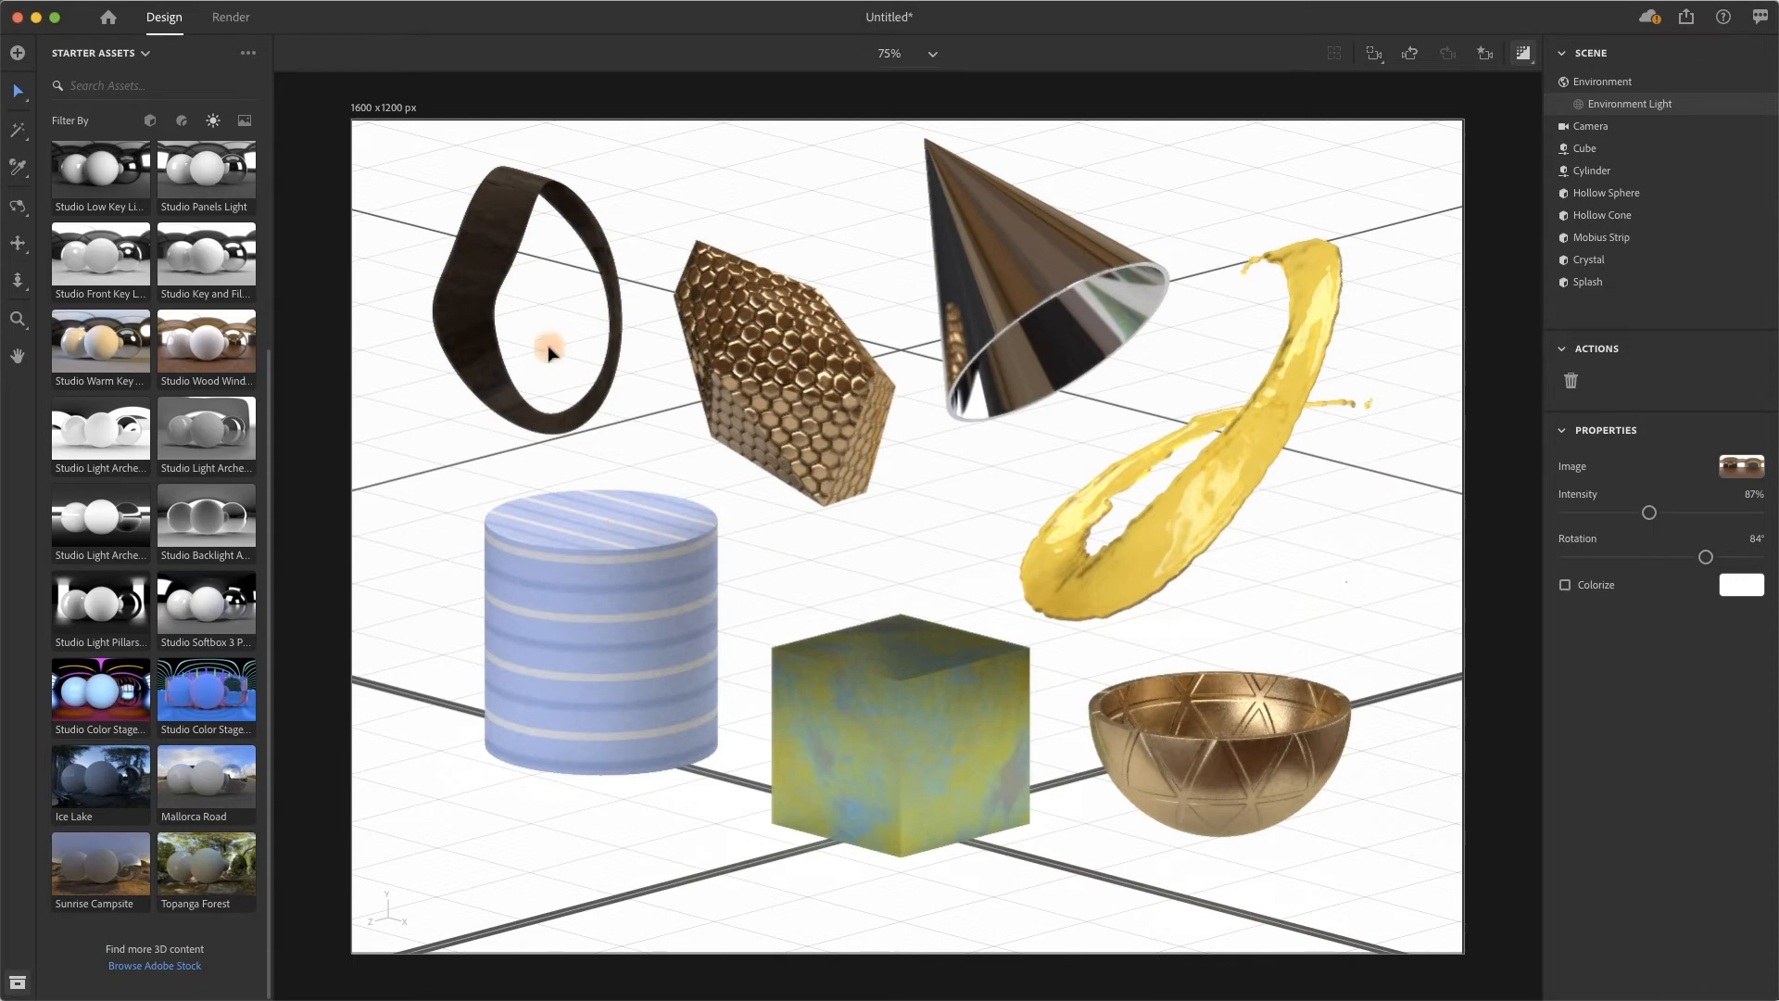
Add a text object reading "3D" to the scene and shift it along the X axis to about -37.6 cm.
left_click(465, 299)
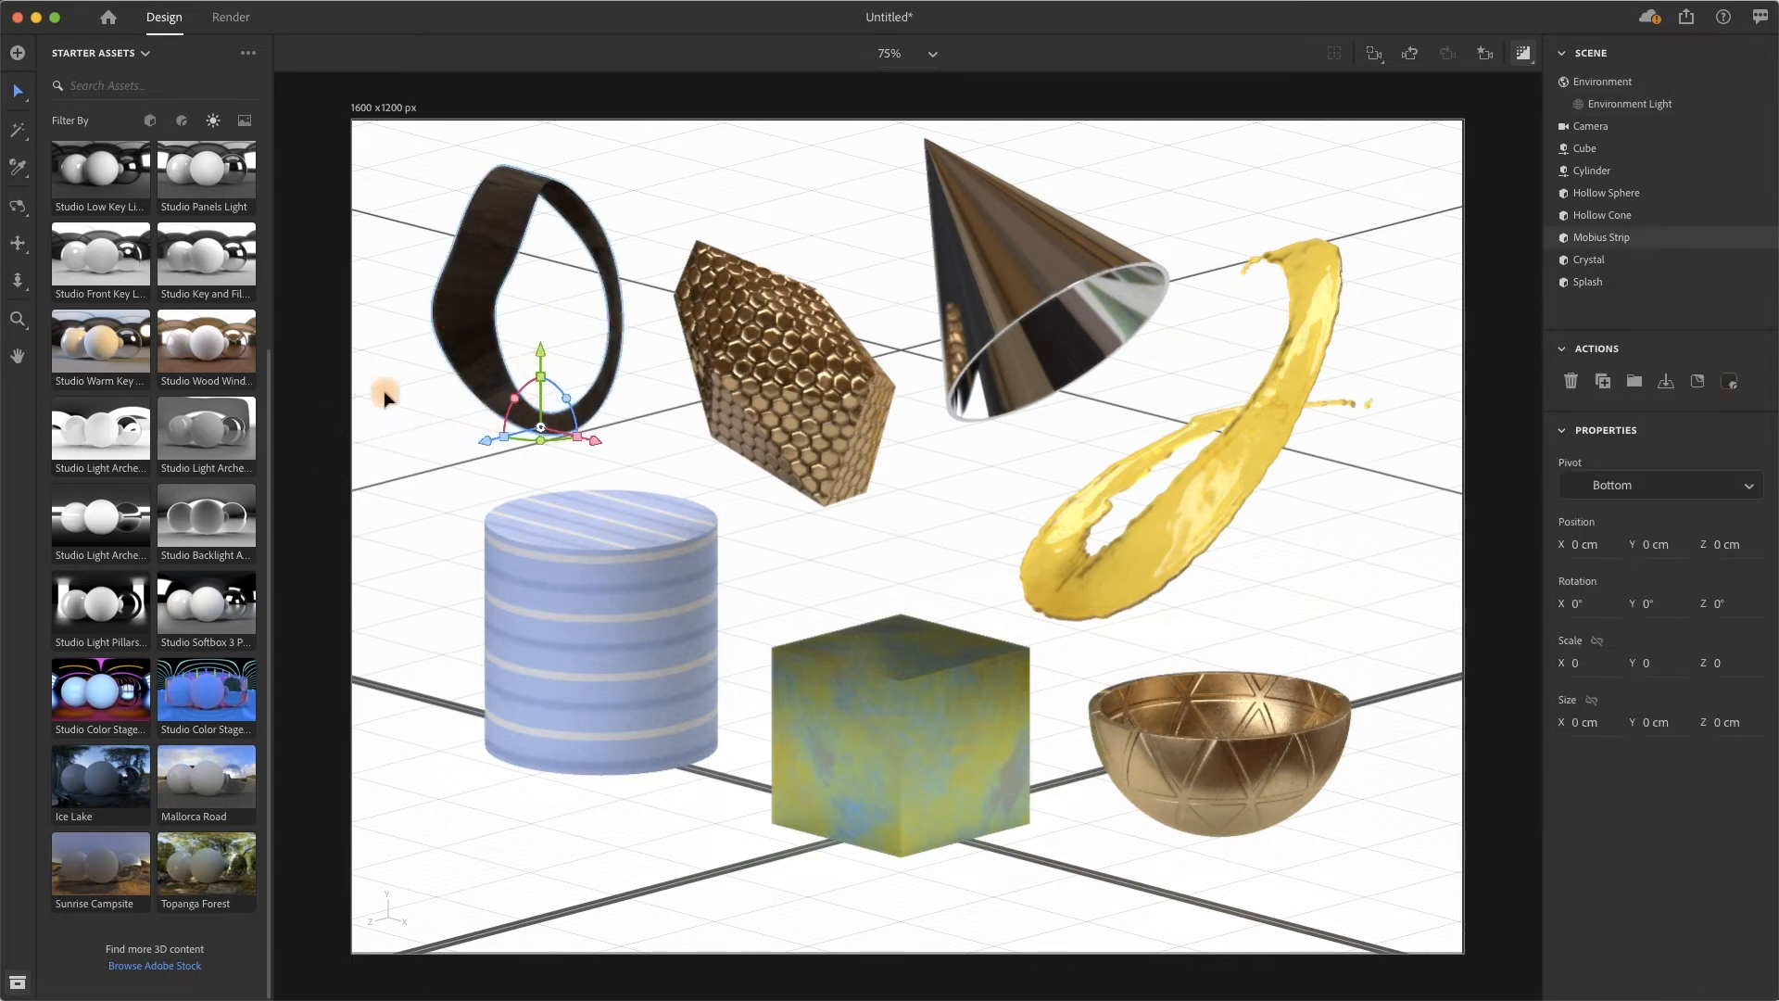
left_click(150, 121)
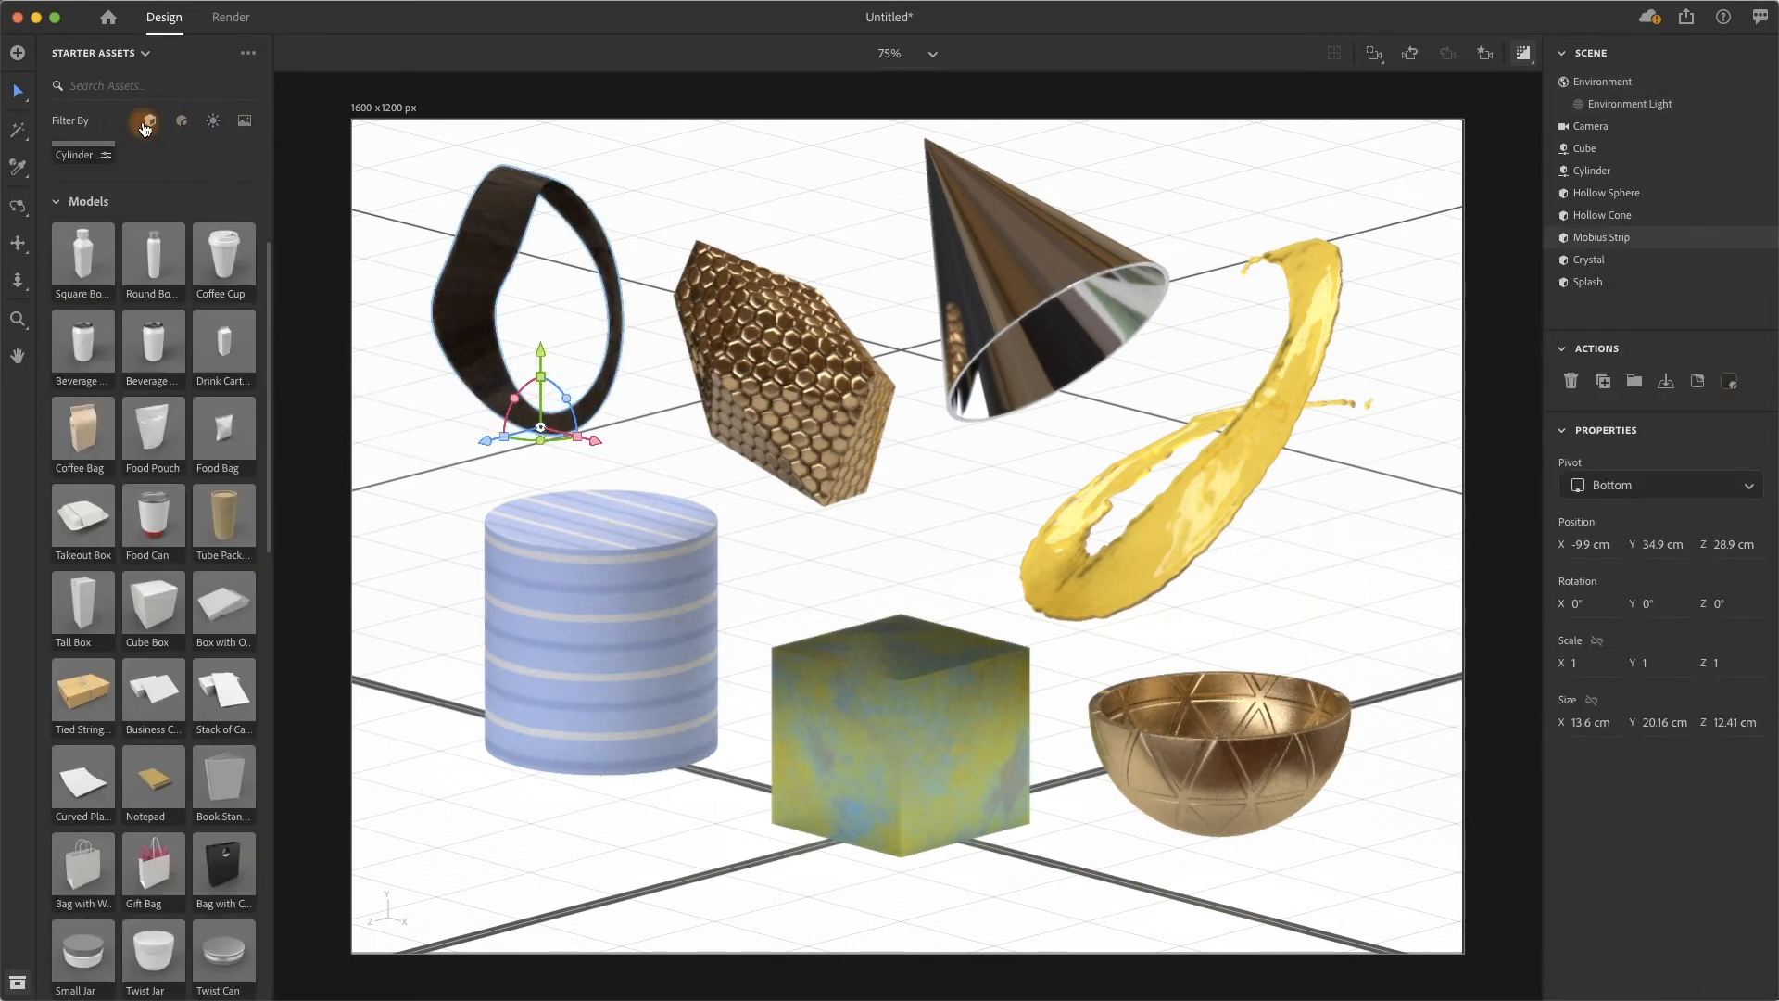
scroll(223, 598, "up", 6)
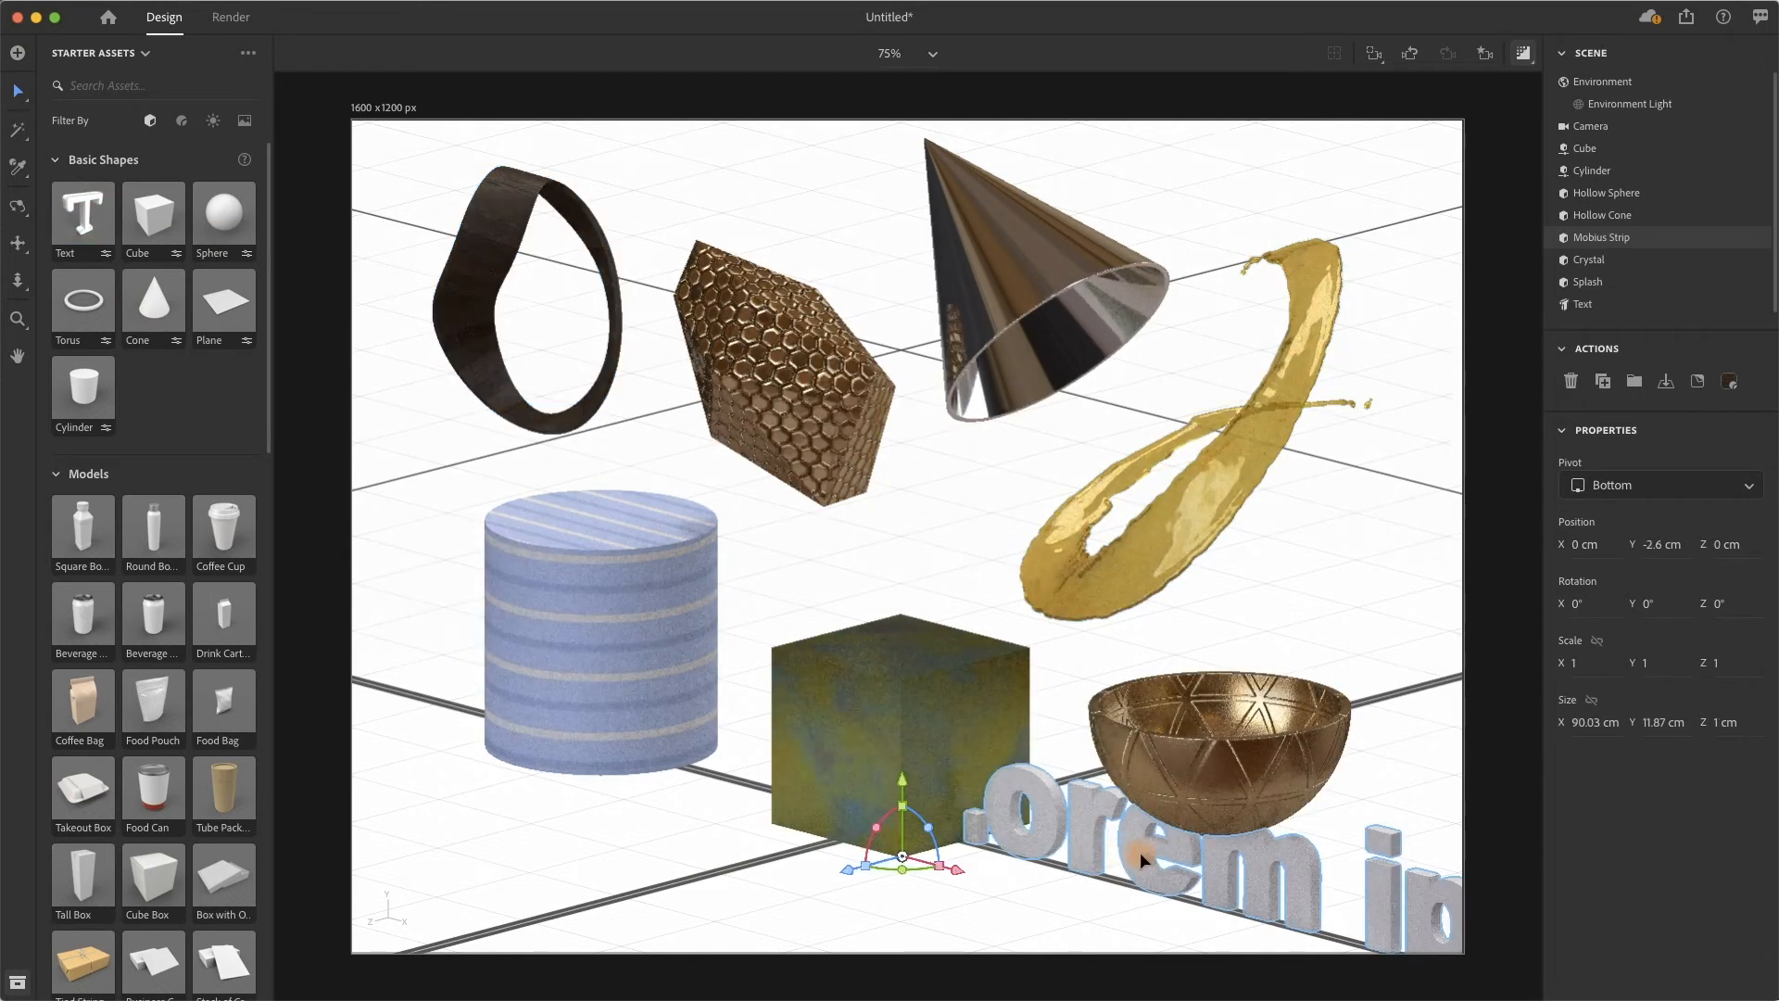
left_click(1093, 845)
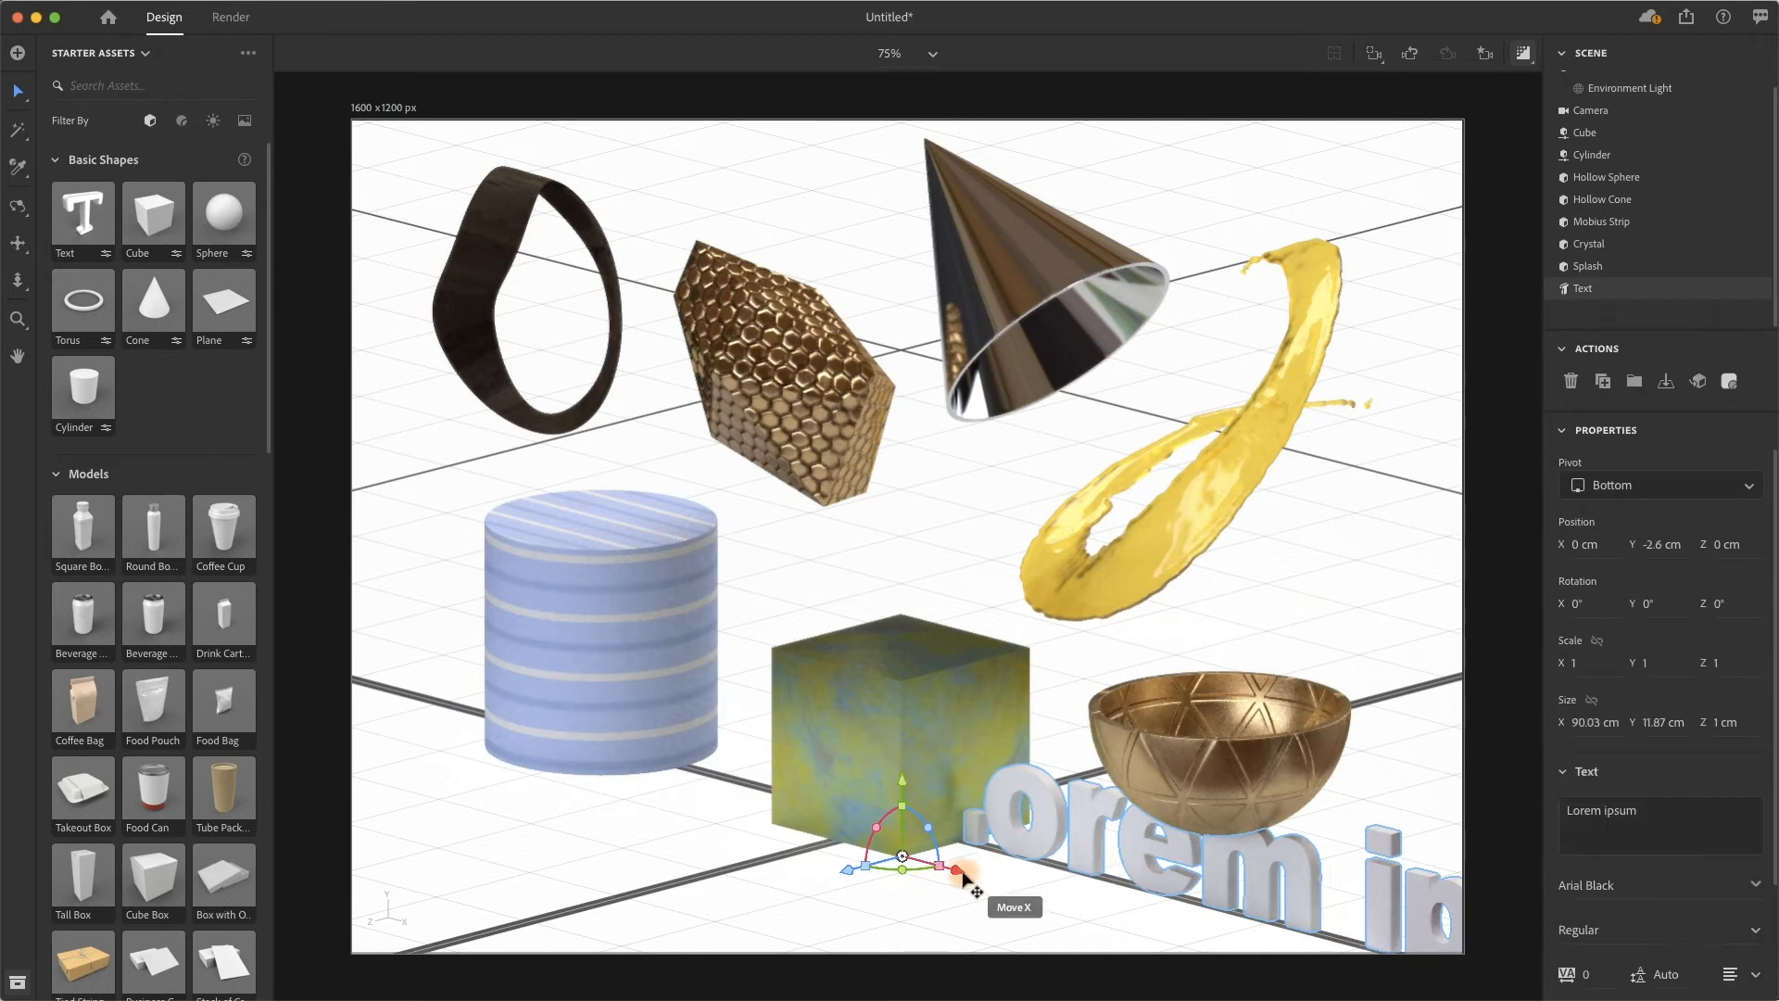
left_click_drag(958, 870, 617, 755)
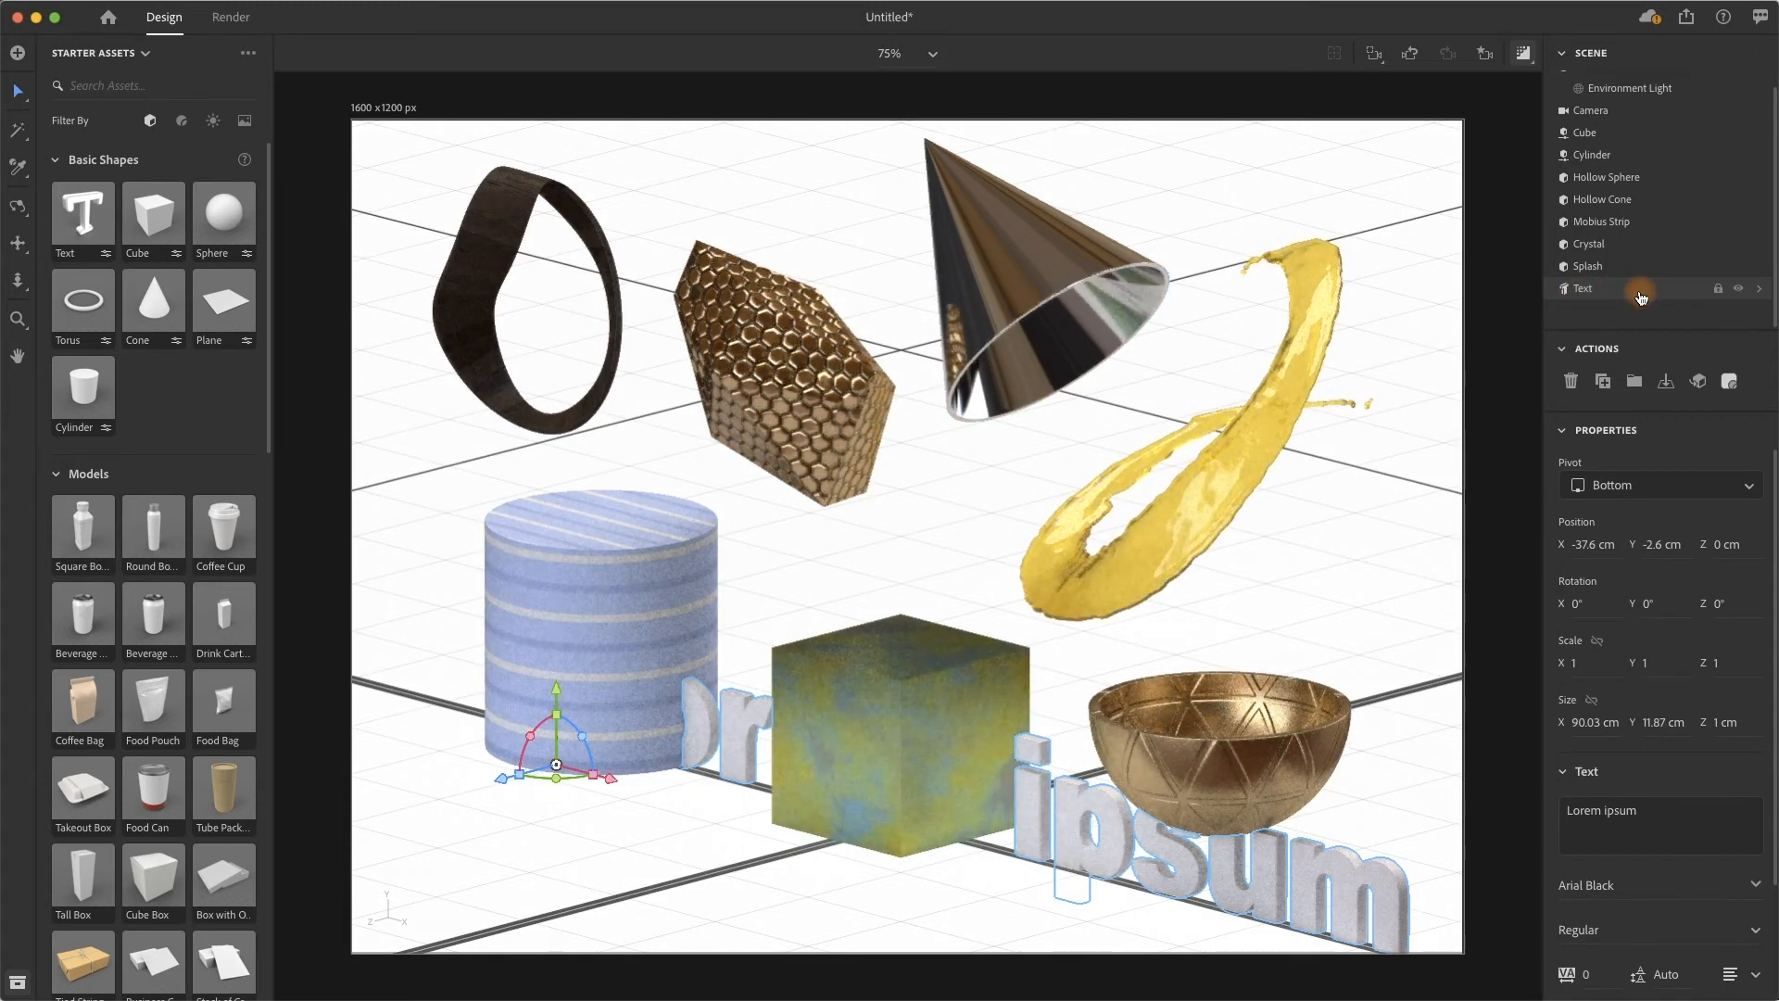
left_click(1671, 823)
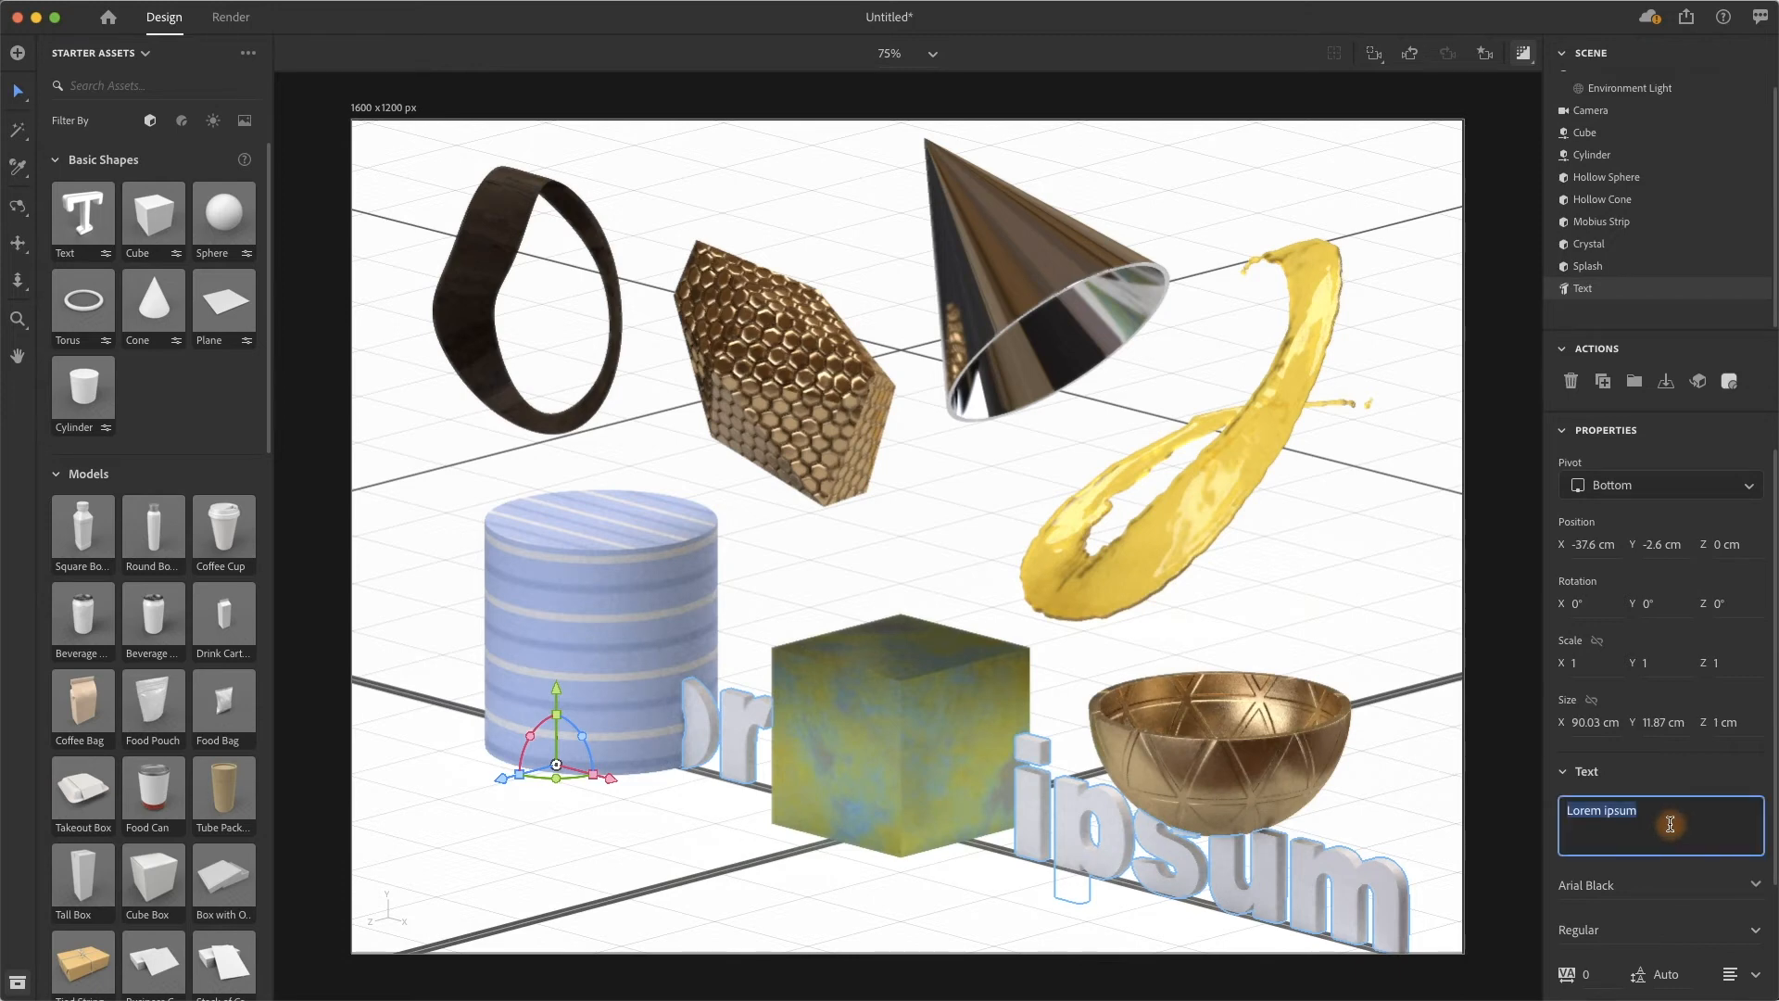
type("3D")
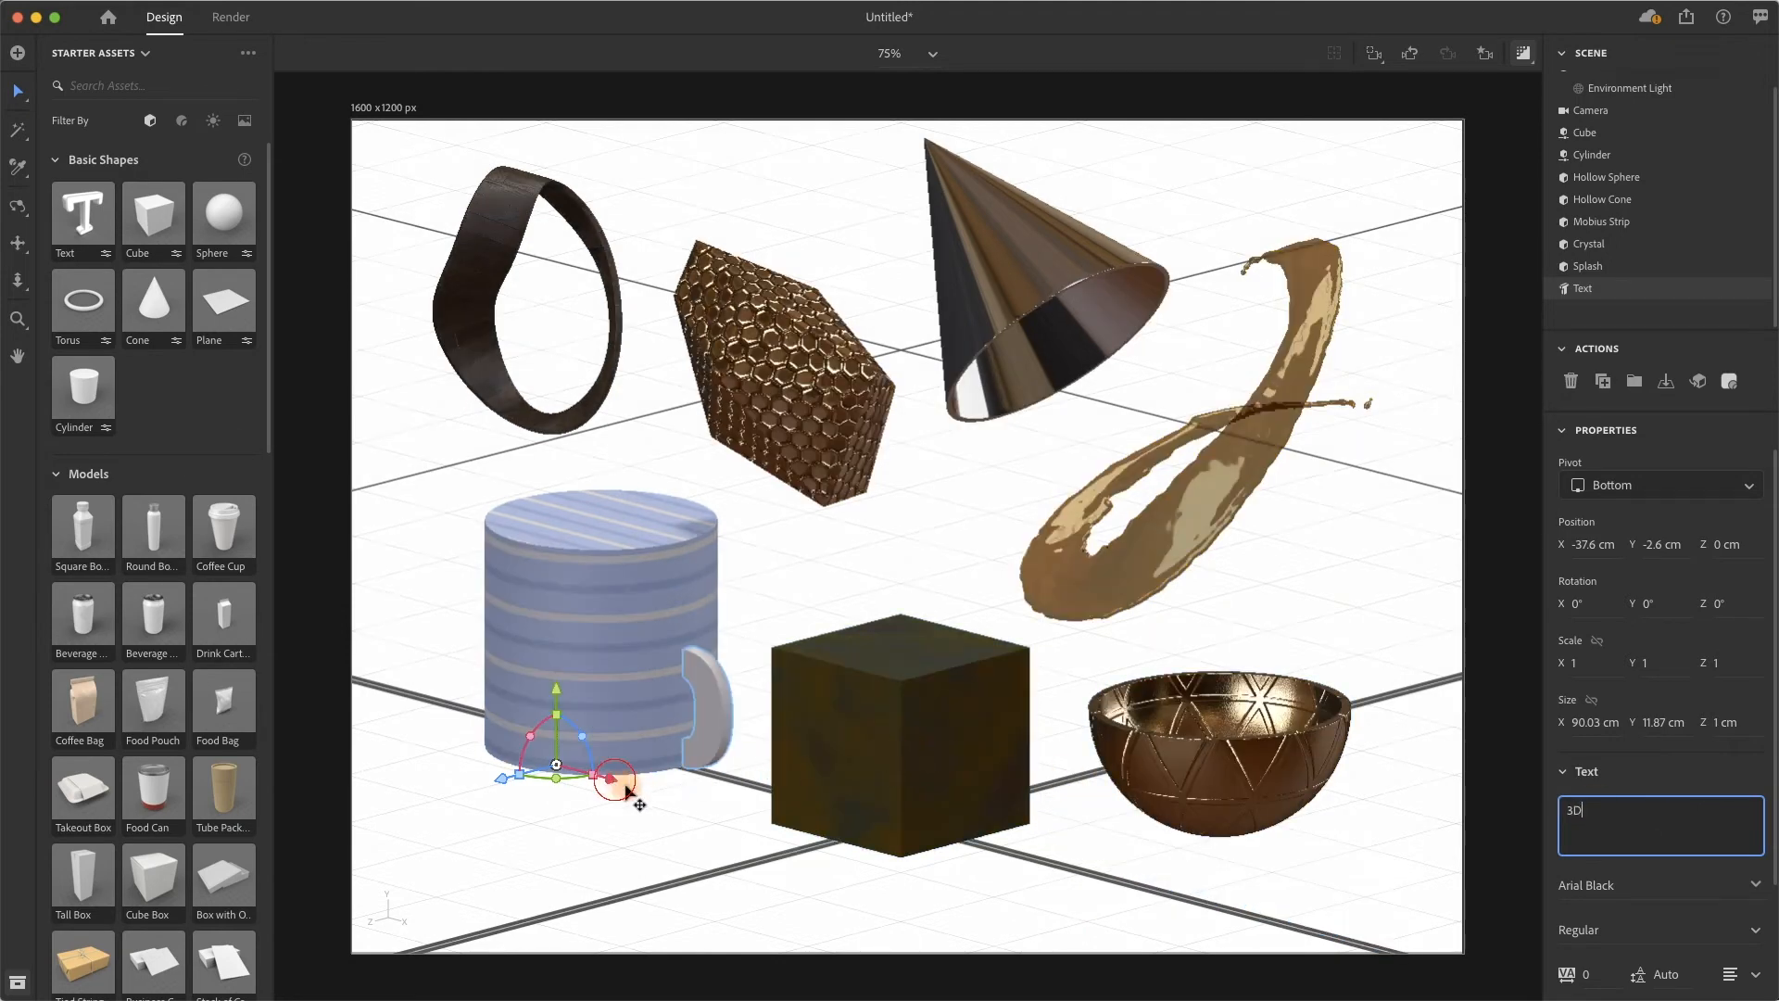
Scale the 3D text to 0.7 and position it above the cube at about X -19.6 cm, Y 13 cm.
left_click_drag(611, 778, 708, 812)
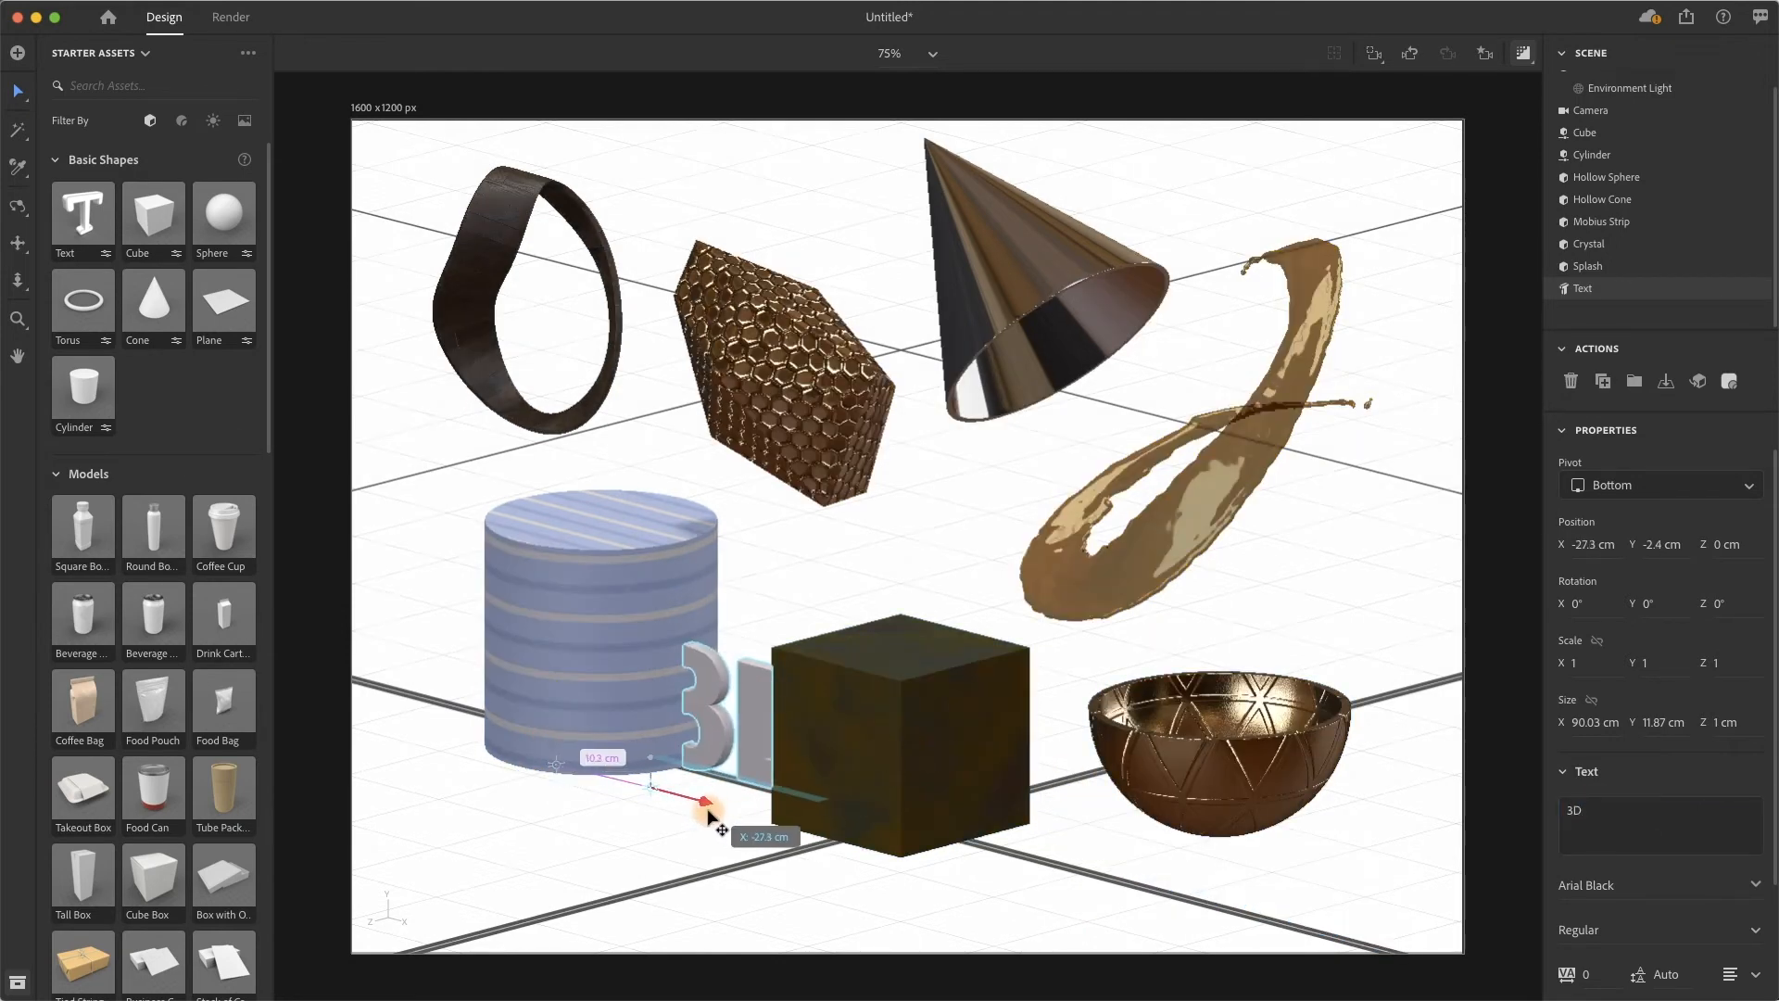
left_click_drag(652, 723, 720, 524)
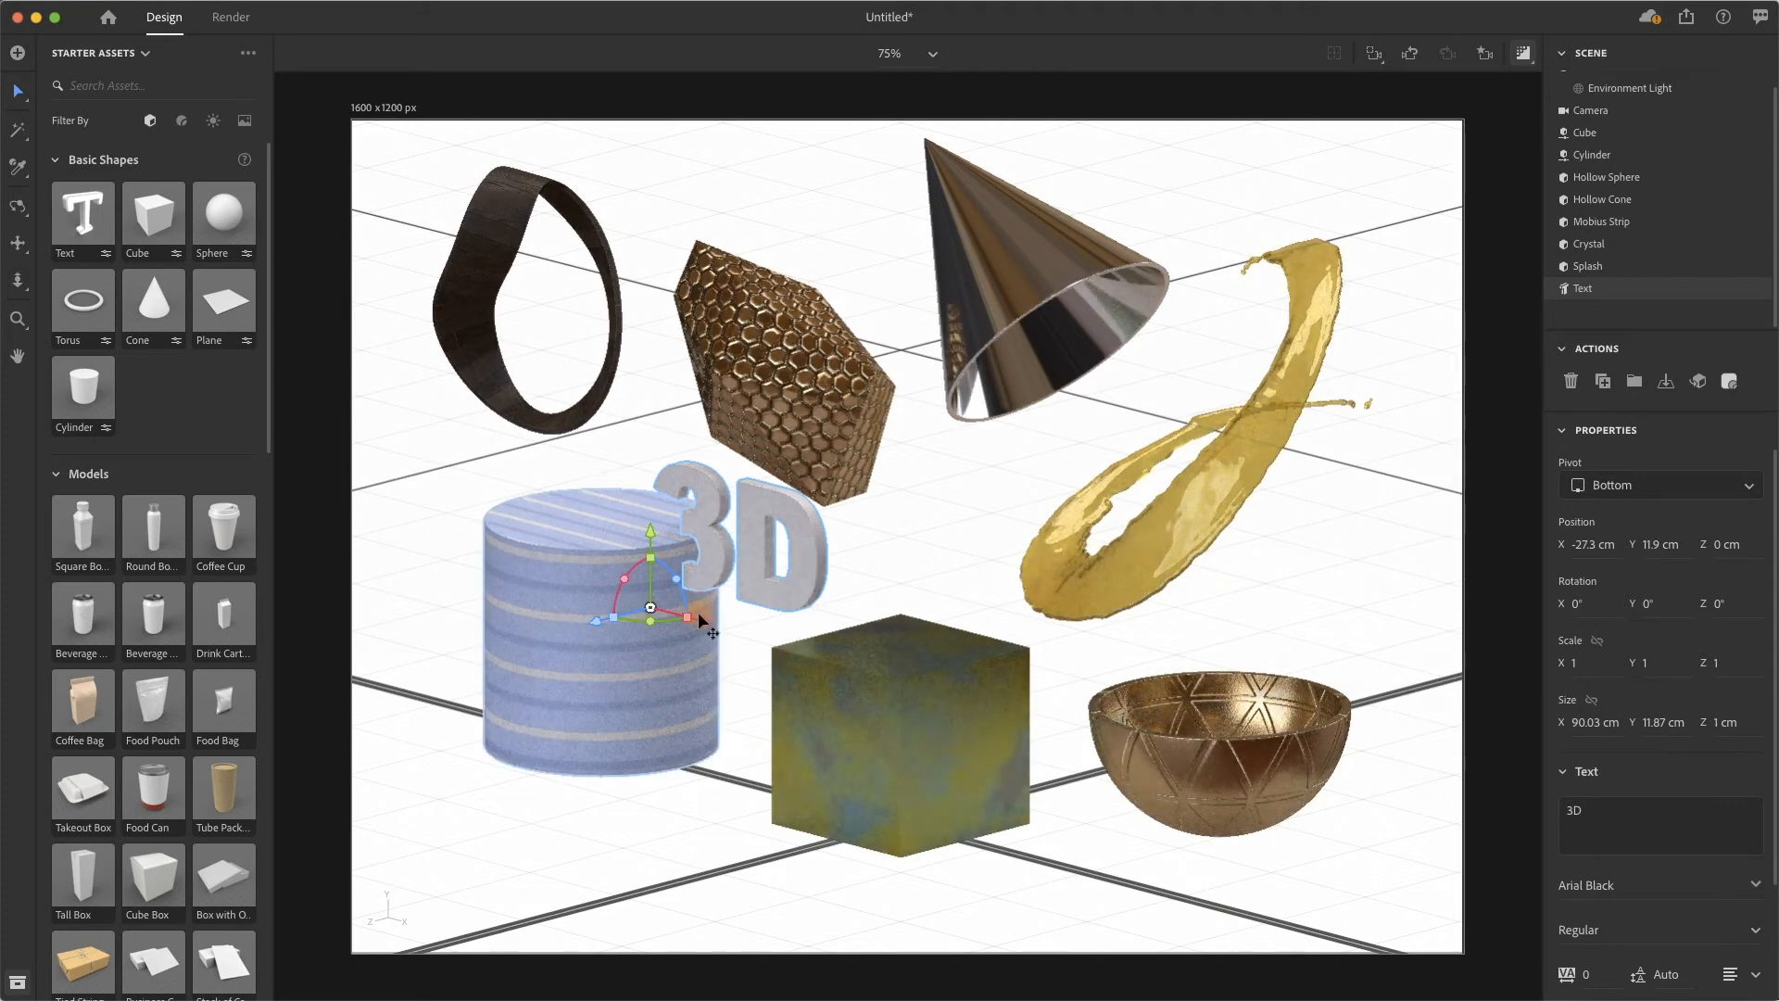
left_click_drag(686, 614, 801, 644)
key("super+z")
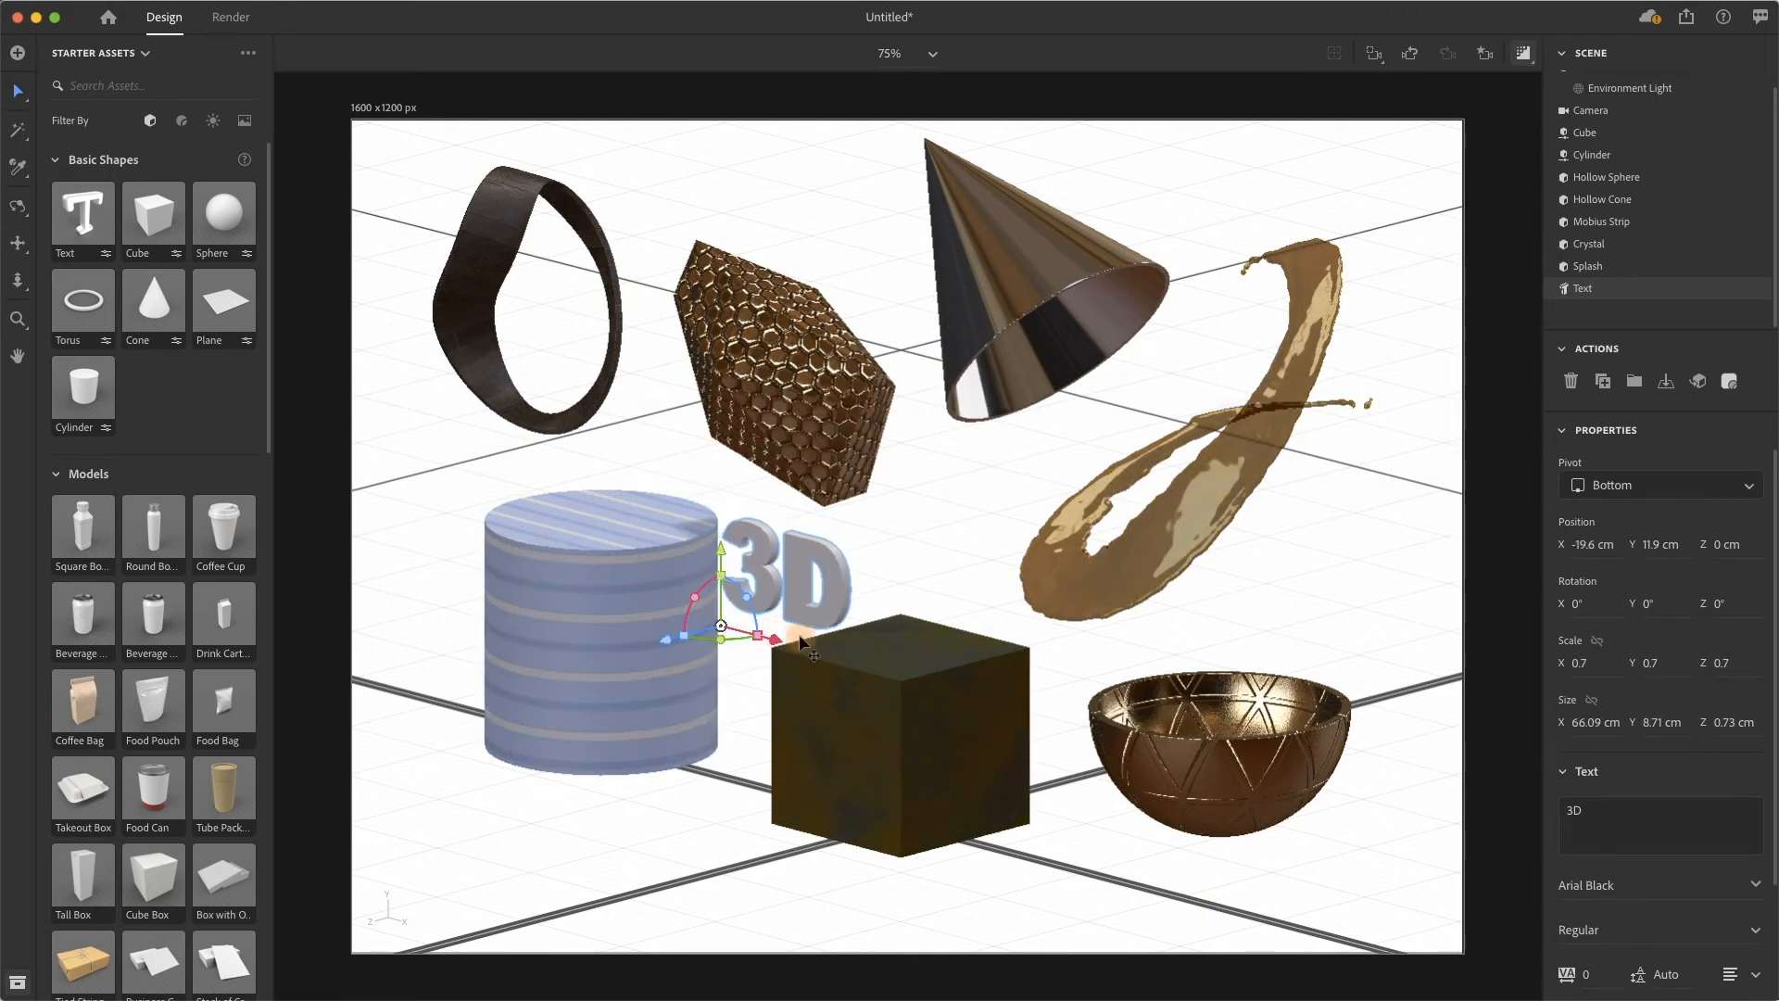
left_click_drag(721, 554, 723, 538)
Apply the purple-blue Rainbow standard material to the 3D text's side, face, bevel and back.
left_click(182, 121)
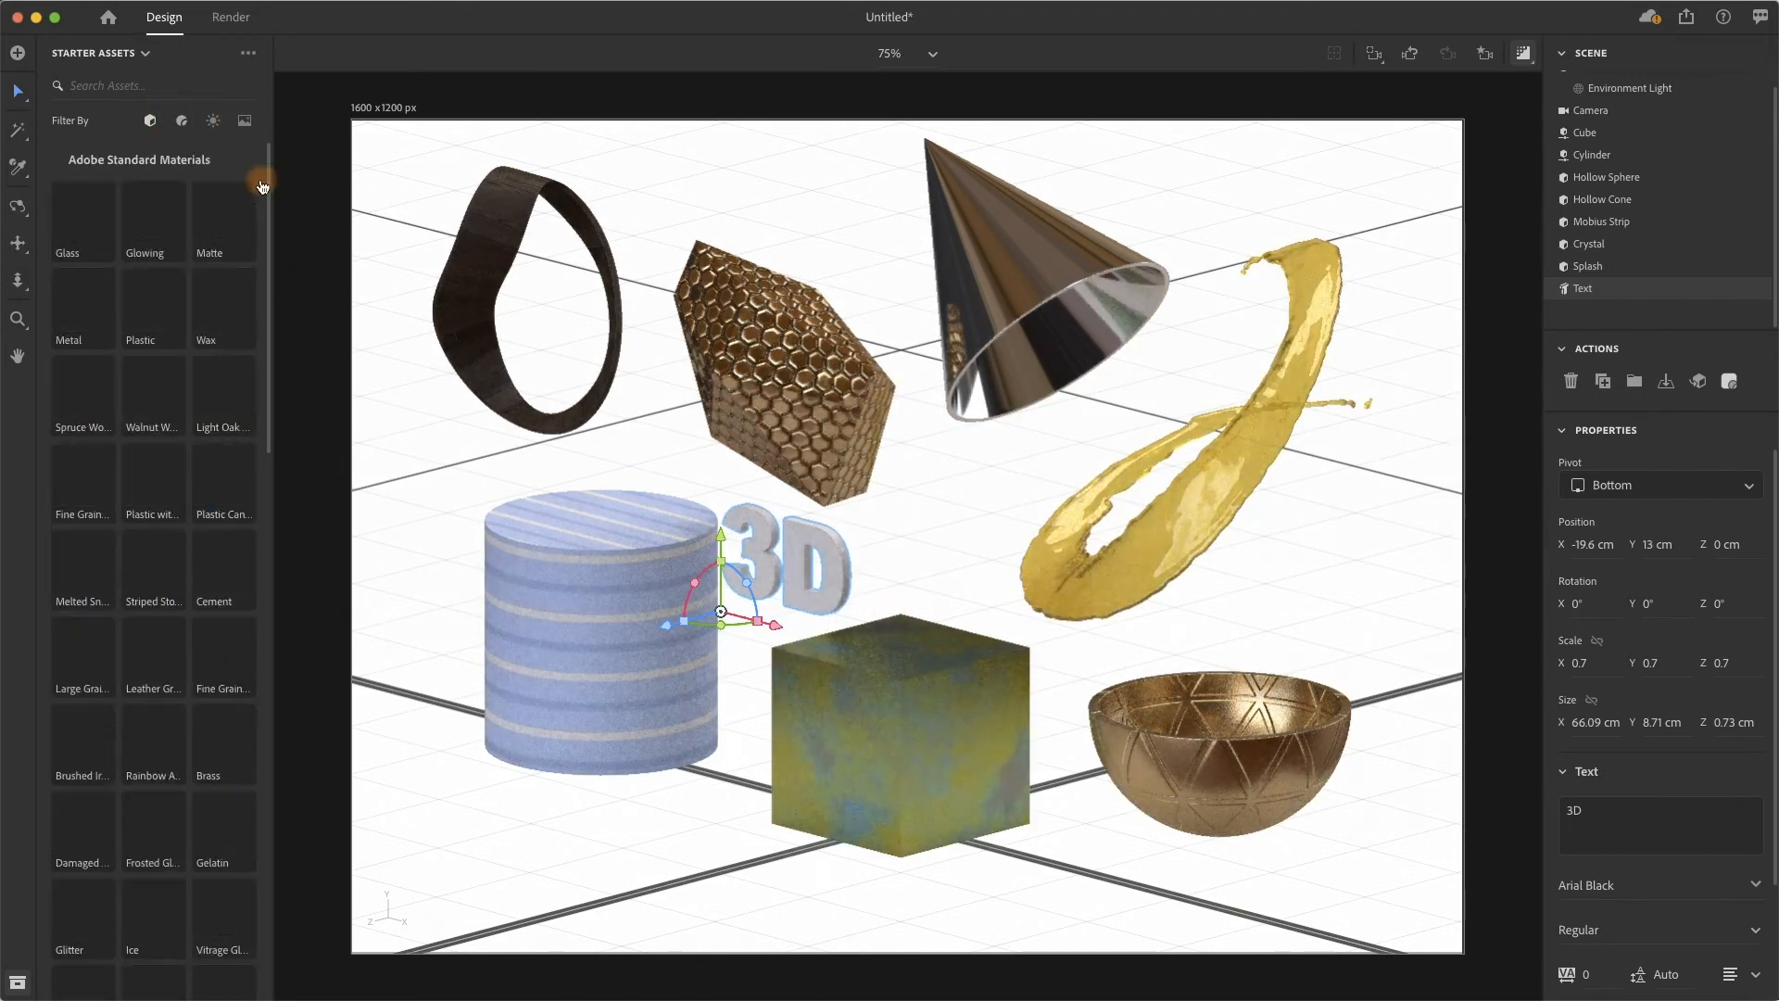
scroll(153, 704, "down", 3)
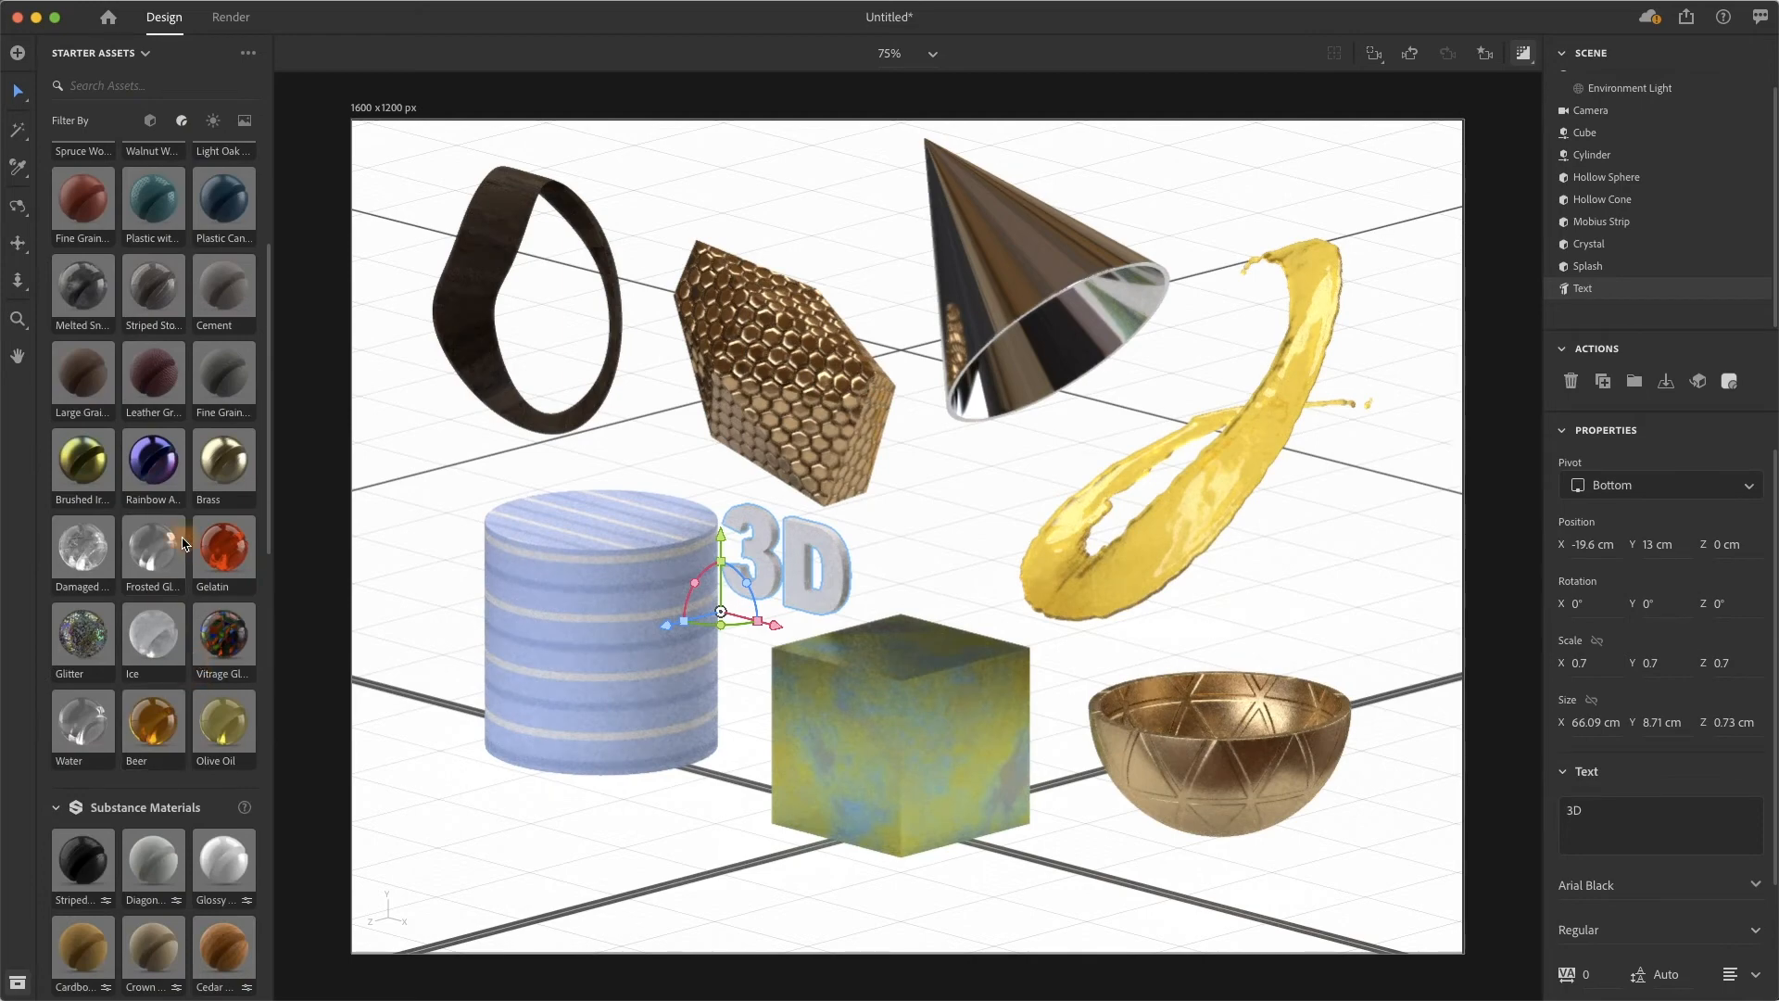
left_click_drag(157, 474, 801, 619)
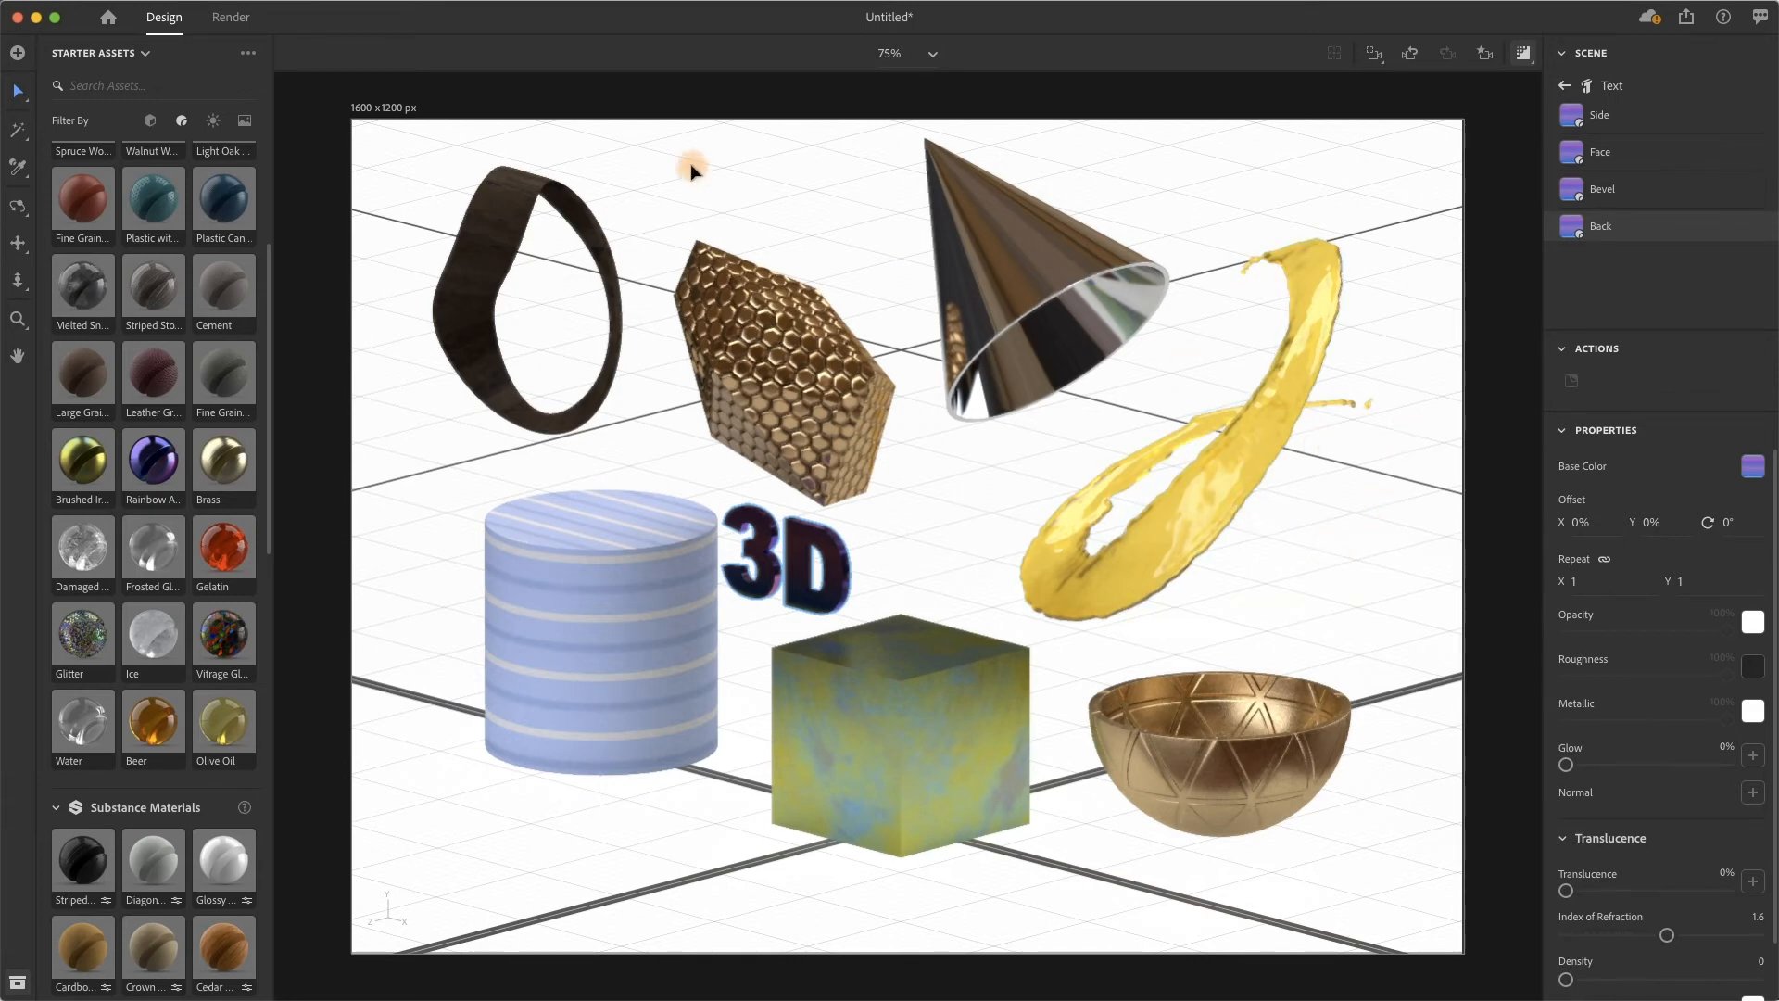
Render the scene locally at Low (Fast) quality as a 16-bit PSD with the export filename Untitledo.
left_click(234, 20)
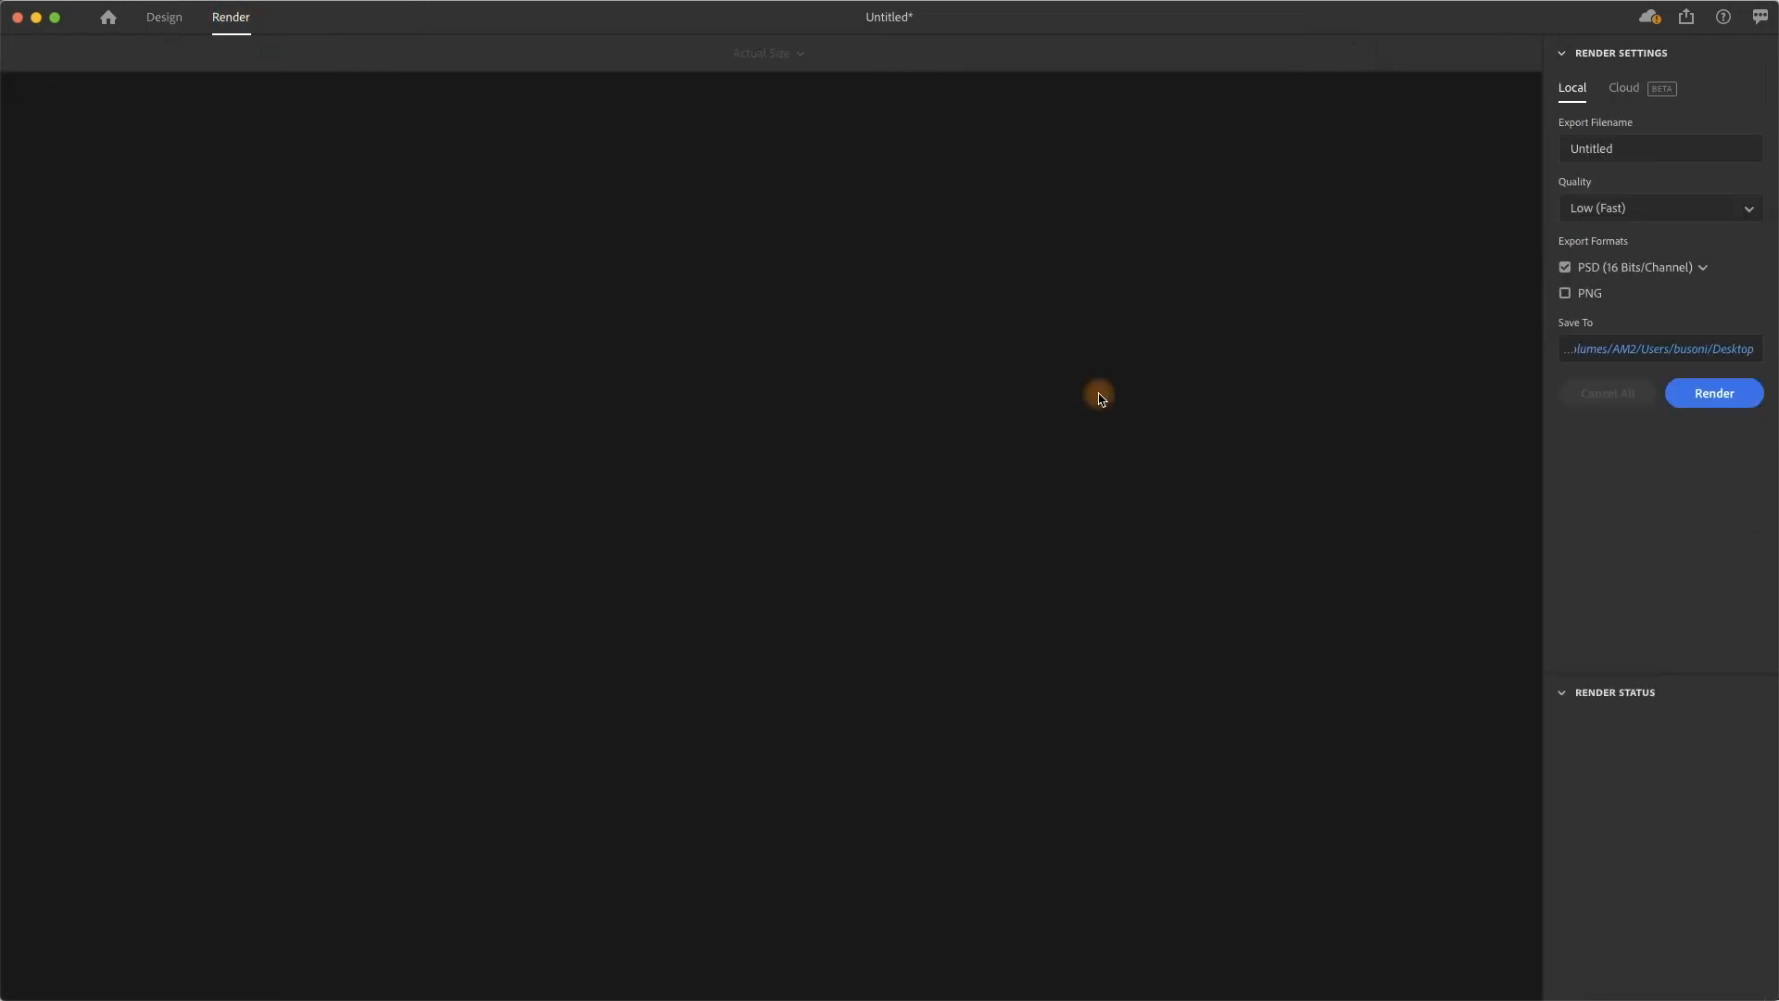
left_click(1731, 404)
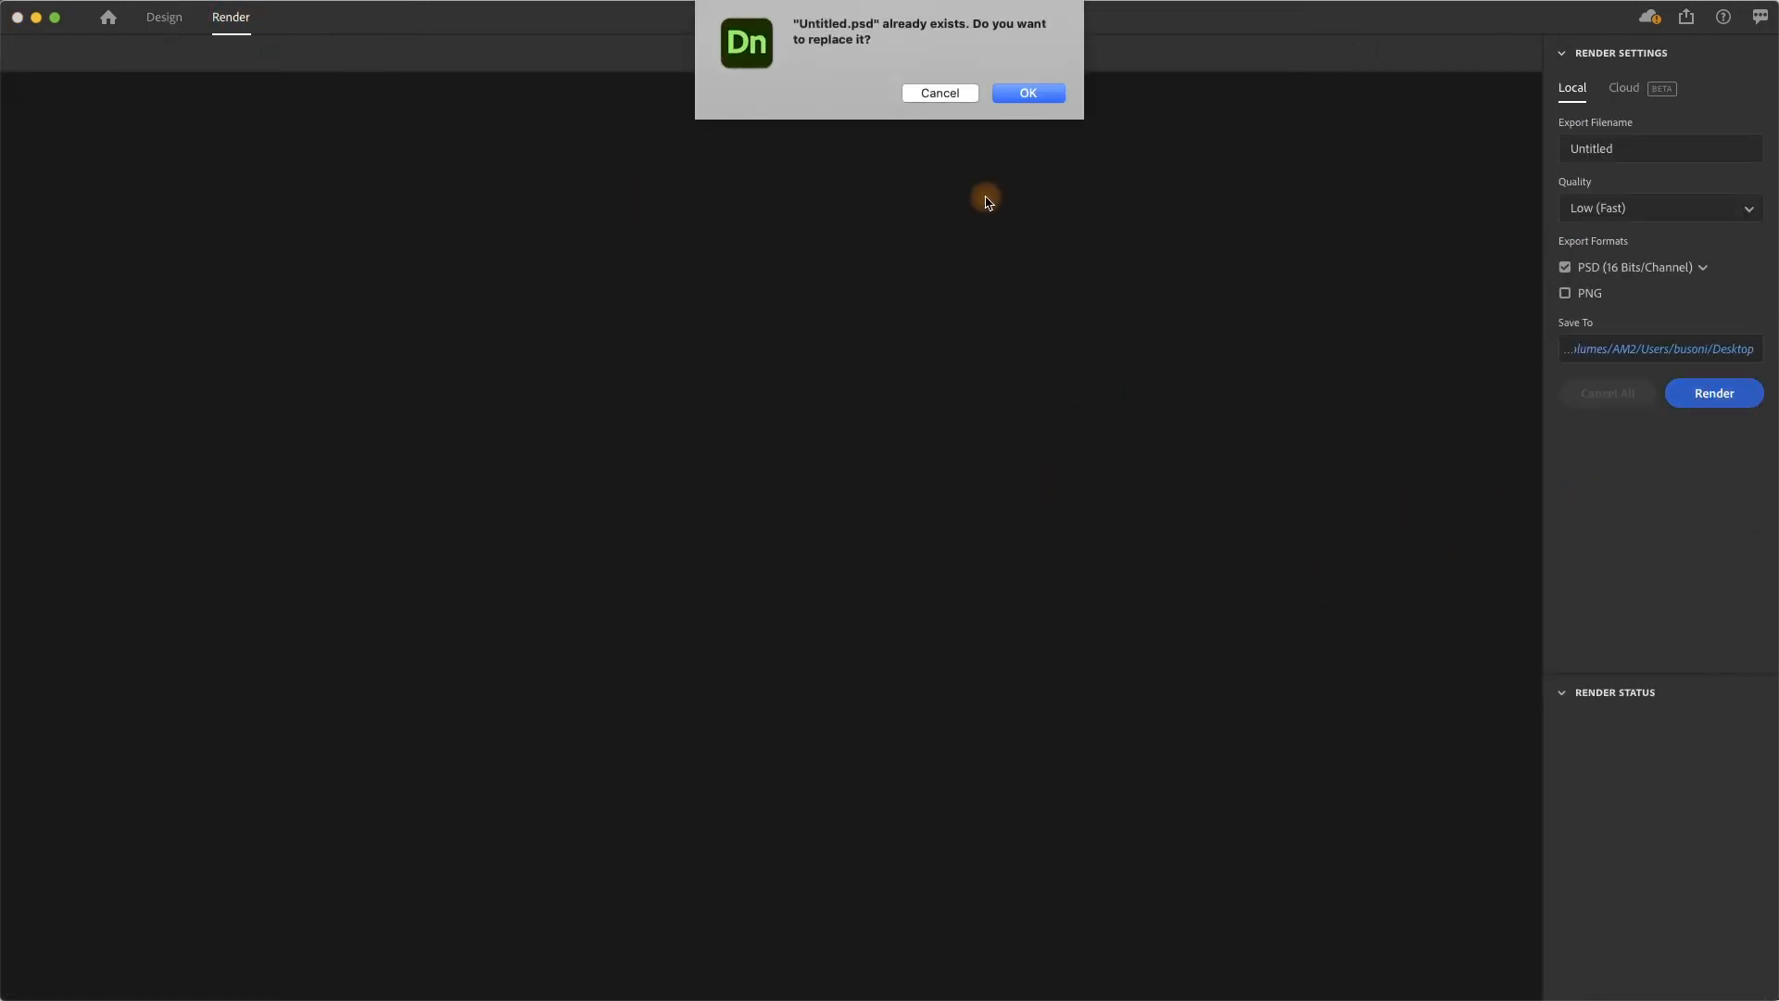
left_click(937, 88)
left_click(1660, 151)
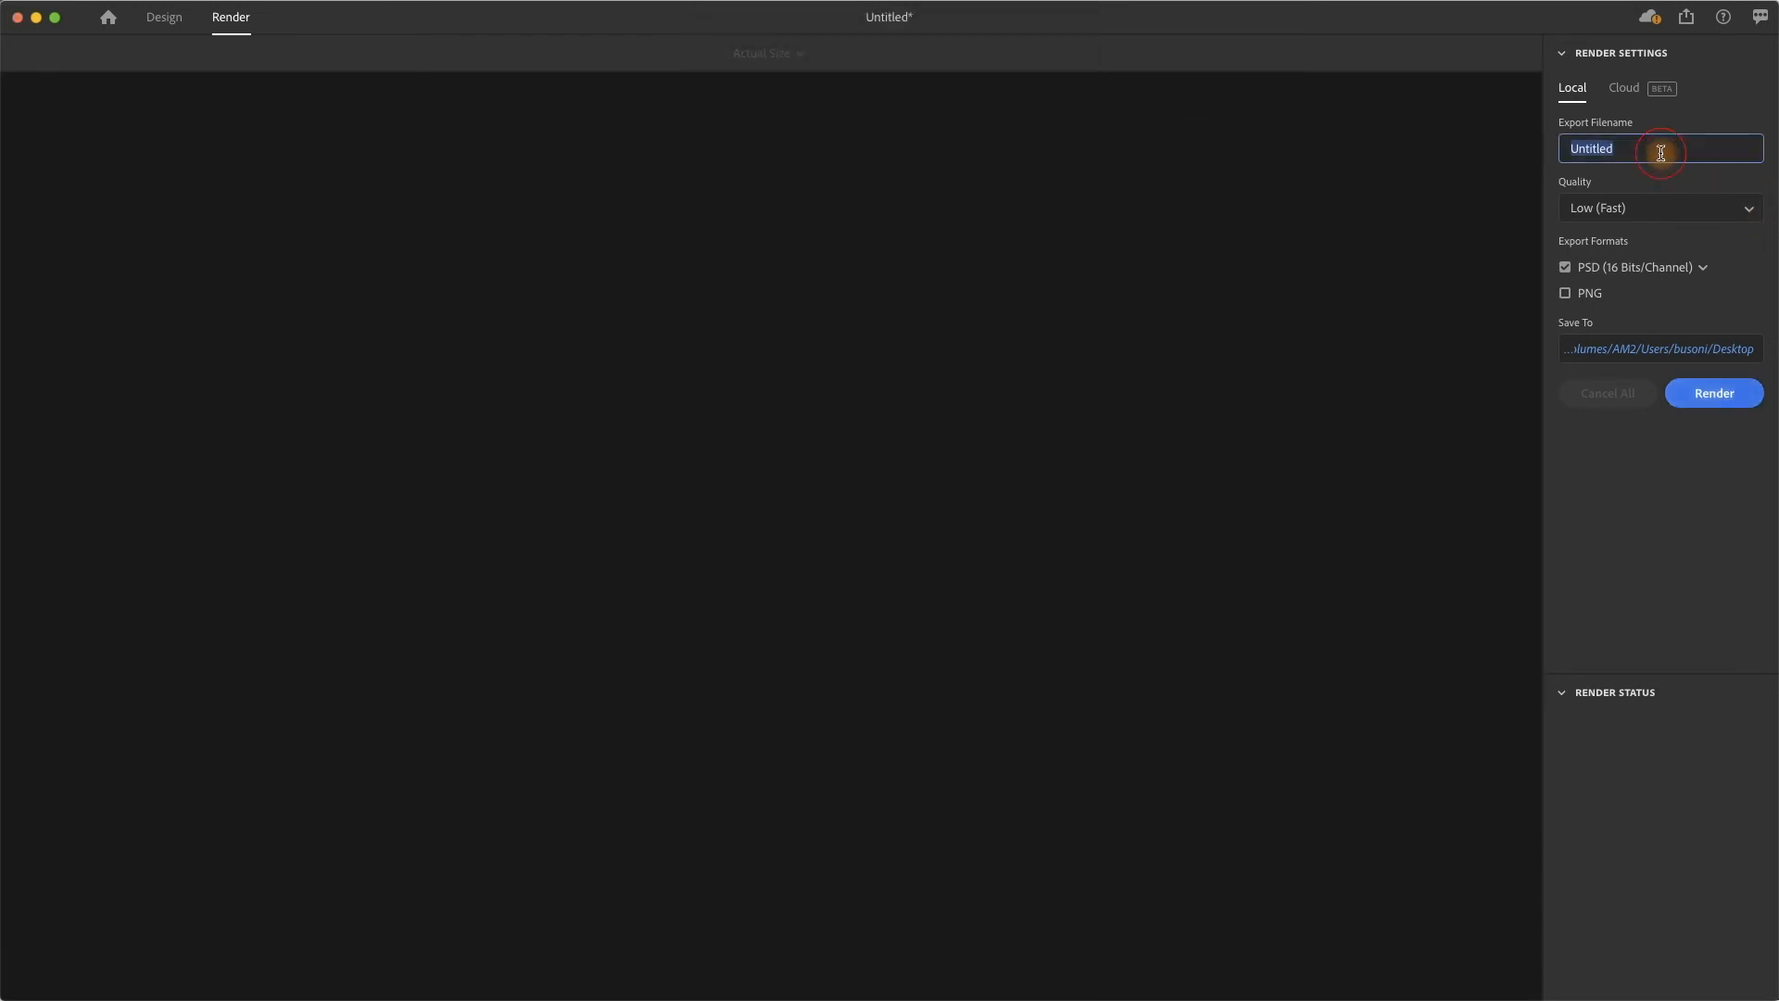
key("Right")
type("o")
left_click(1712, 393)
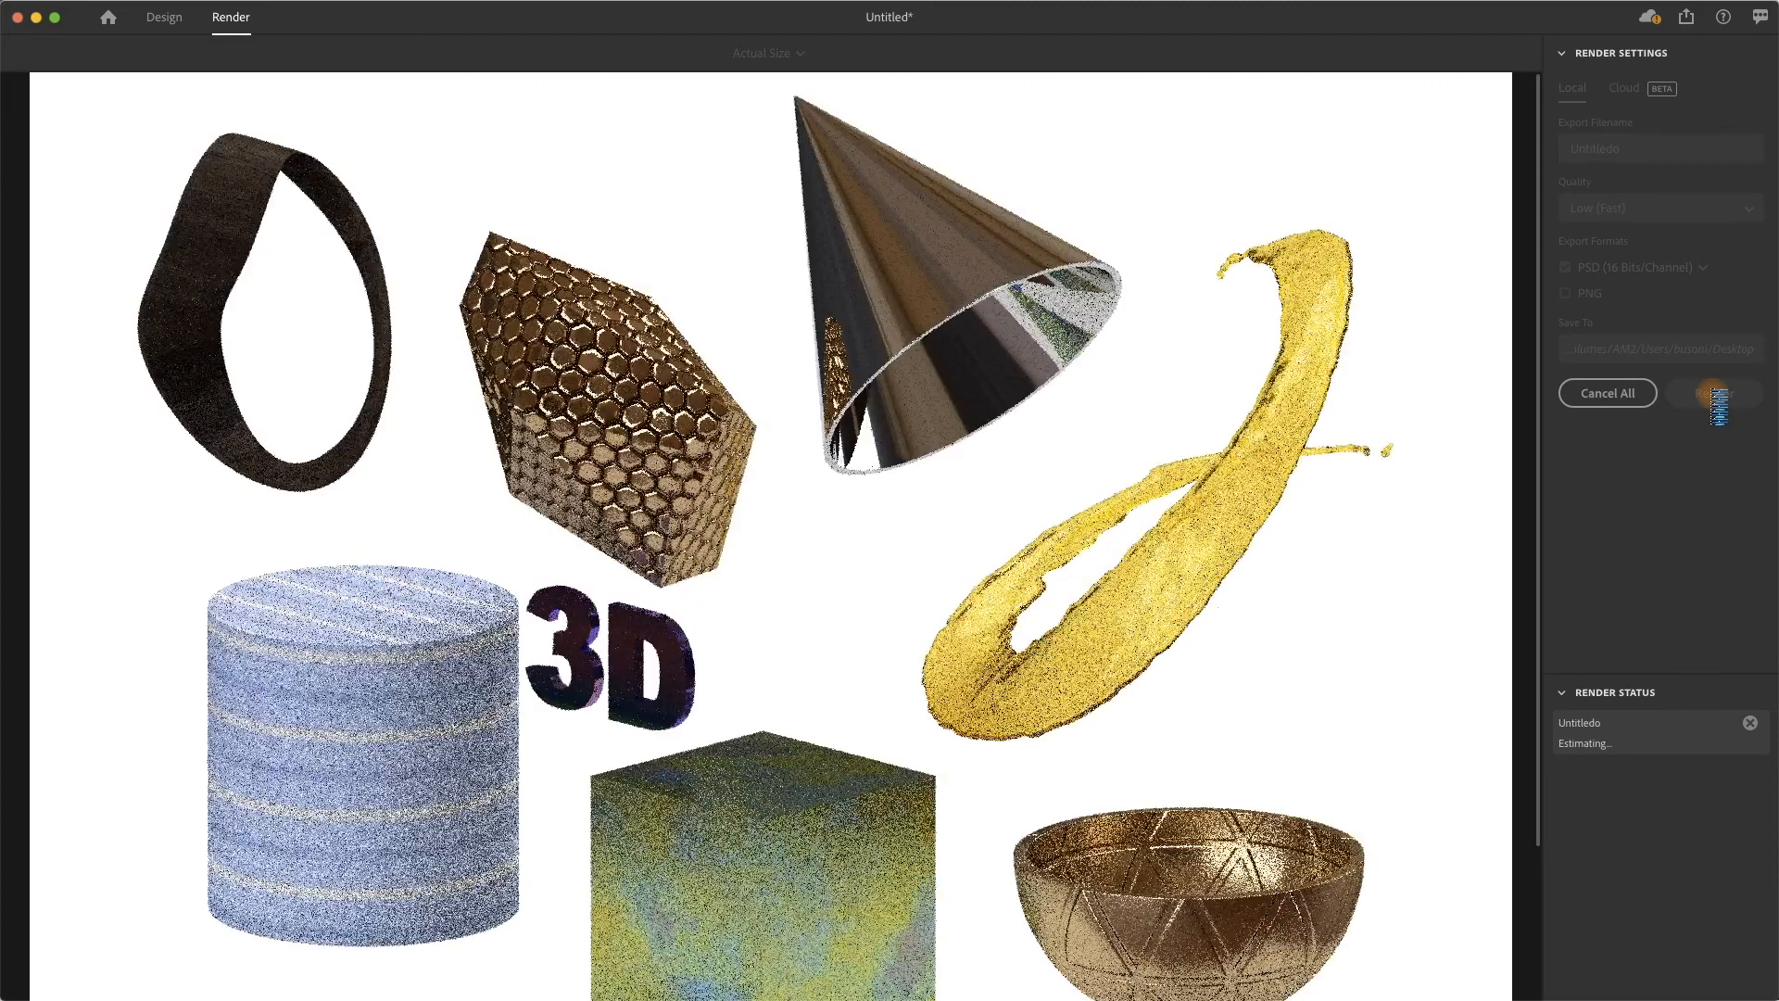
Open the finished Untitledo render in Adobe Photoshop.
scroll(1166, 447, "down", 2)
scroll(1172, 459, "up", 2)
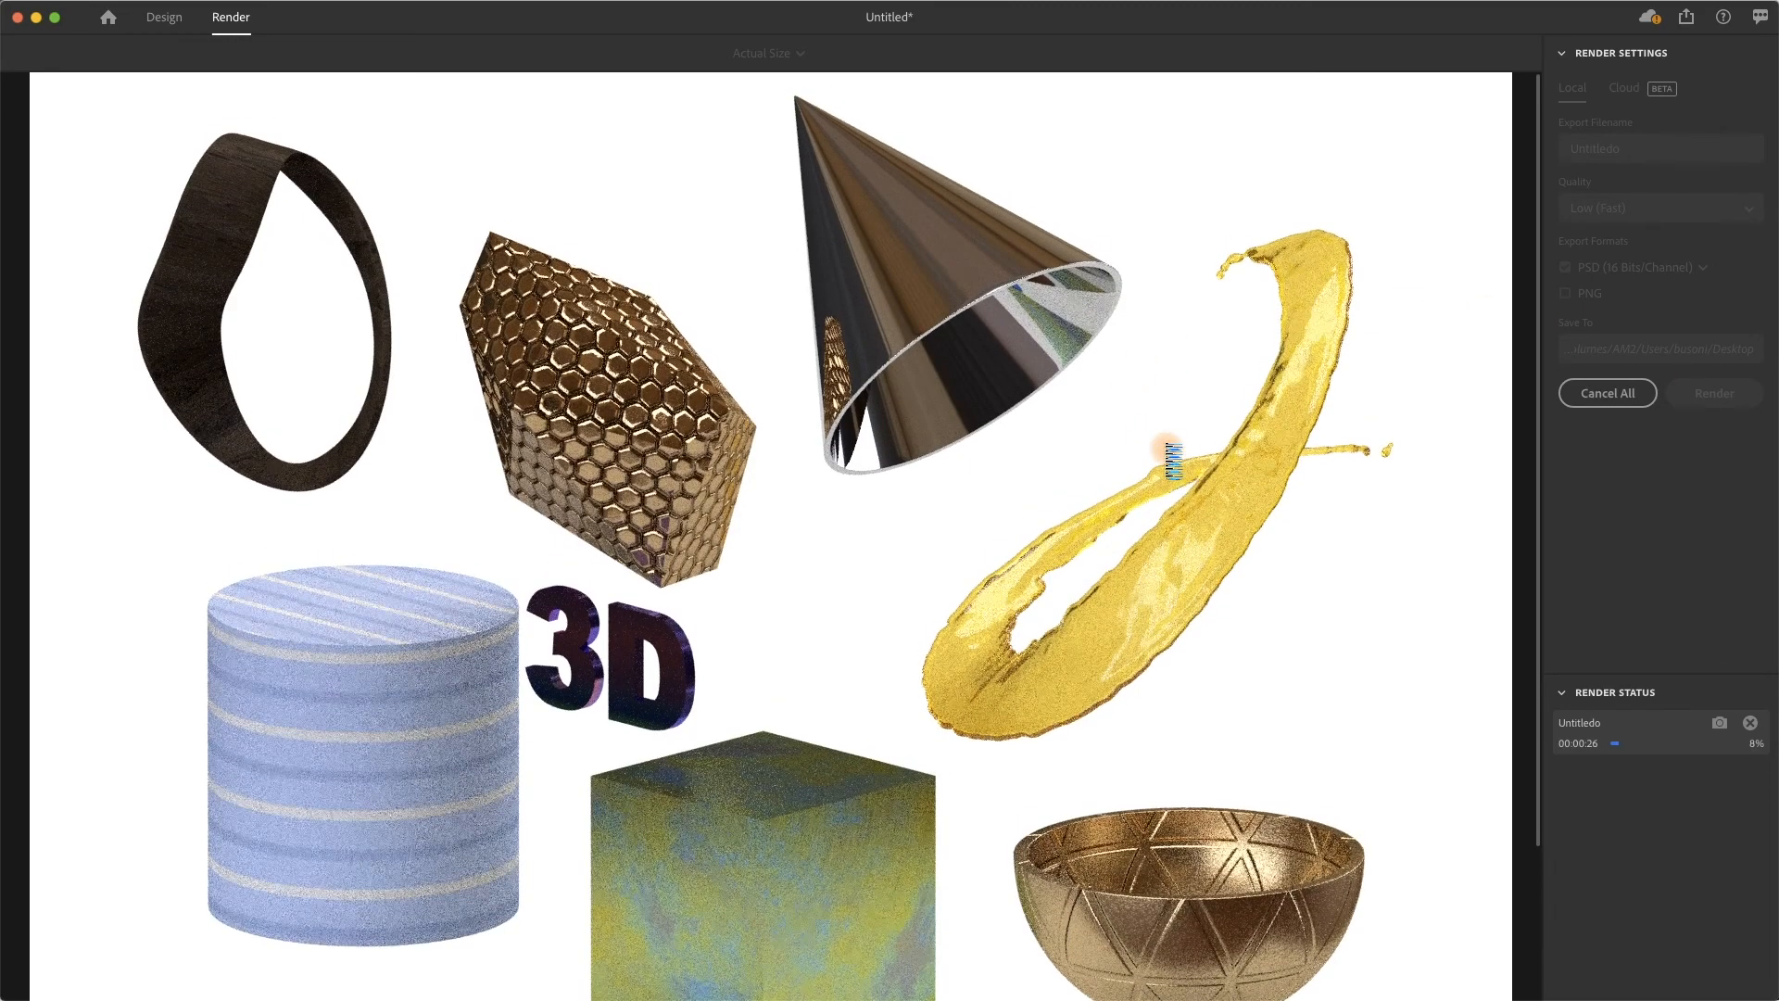
key("super+minus")
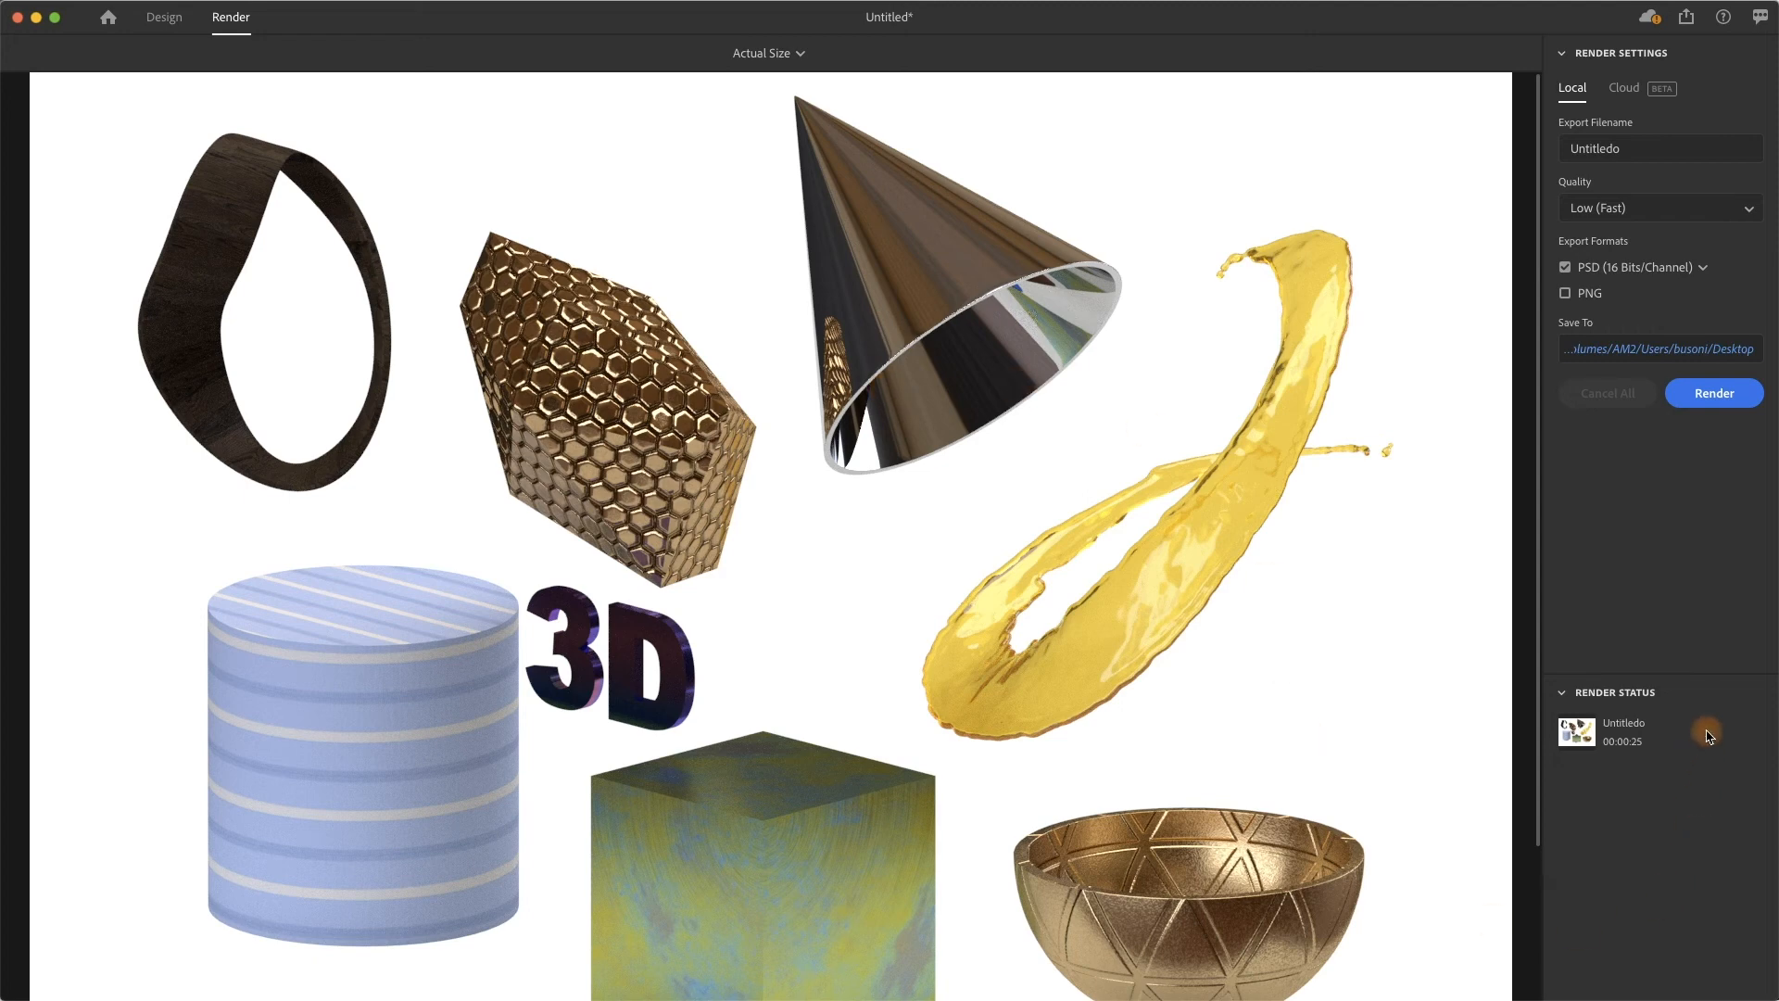
left_click(1754, 735)
left_click(1748, 737)
left_click(1765, 740)
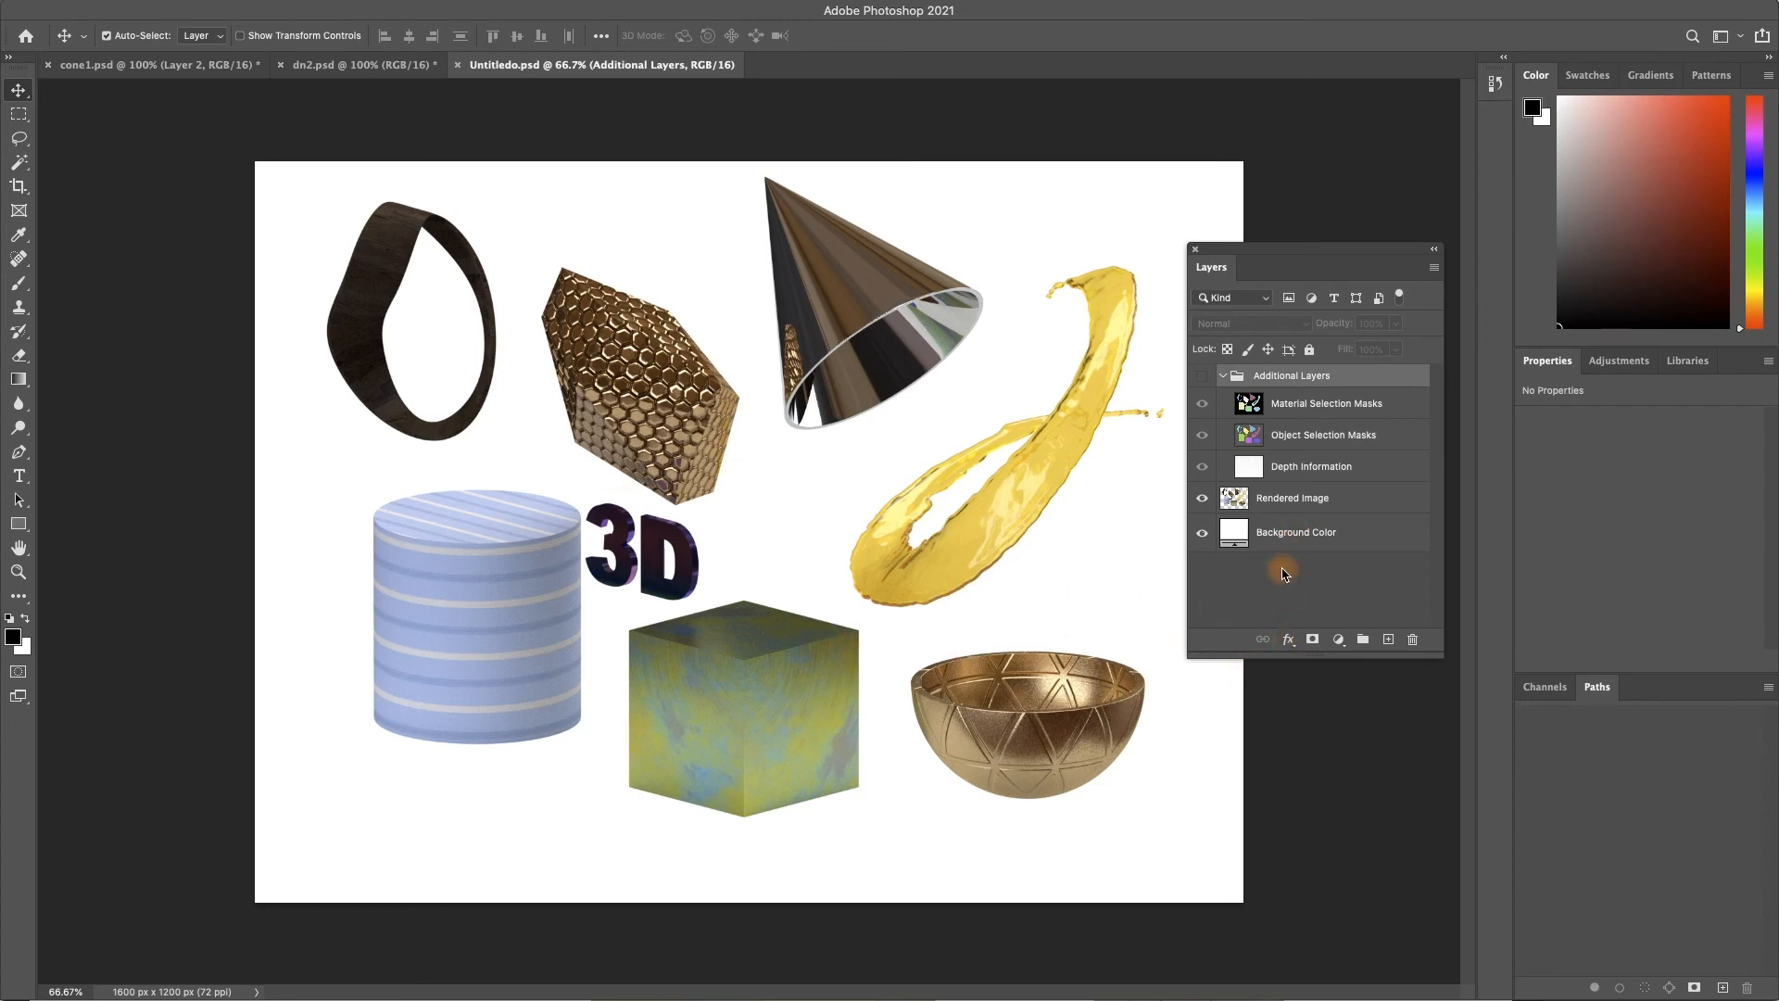
Delete the Background Color layer from the rendered PSD.
left_click(1295, 545)
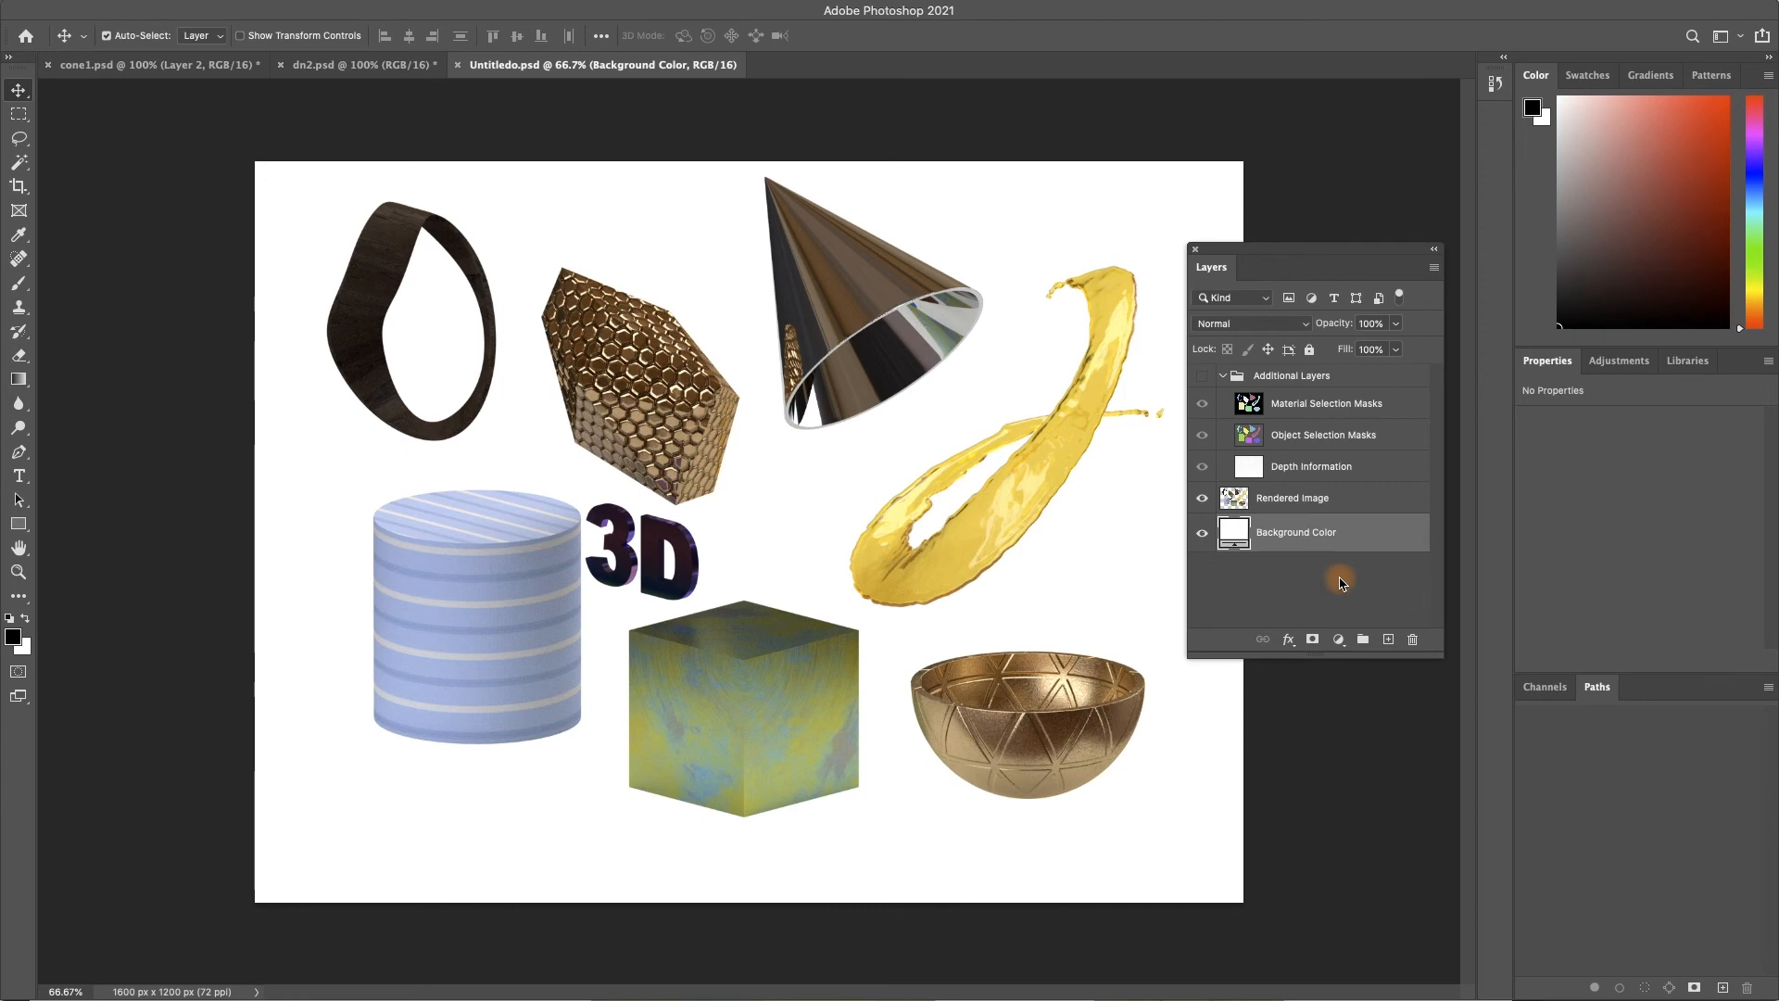
key("Delete")
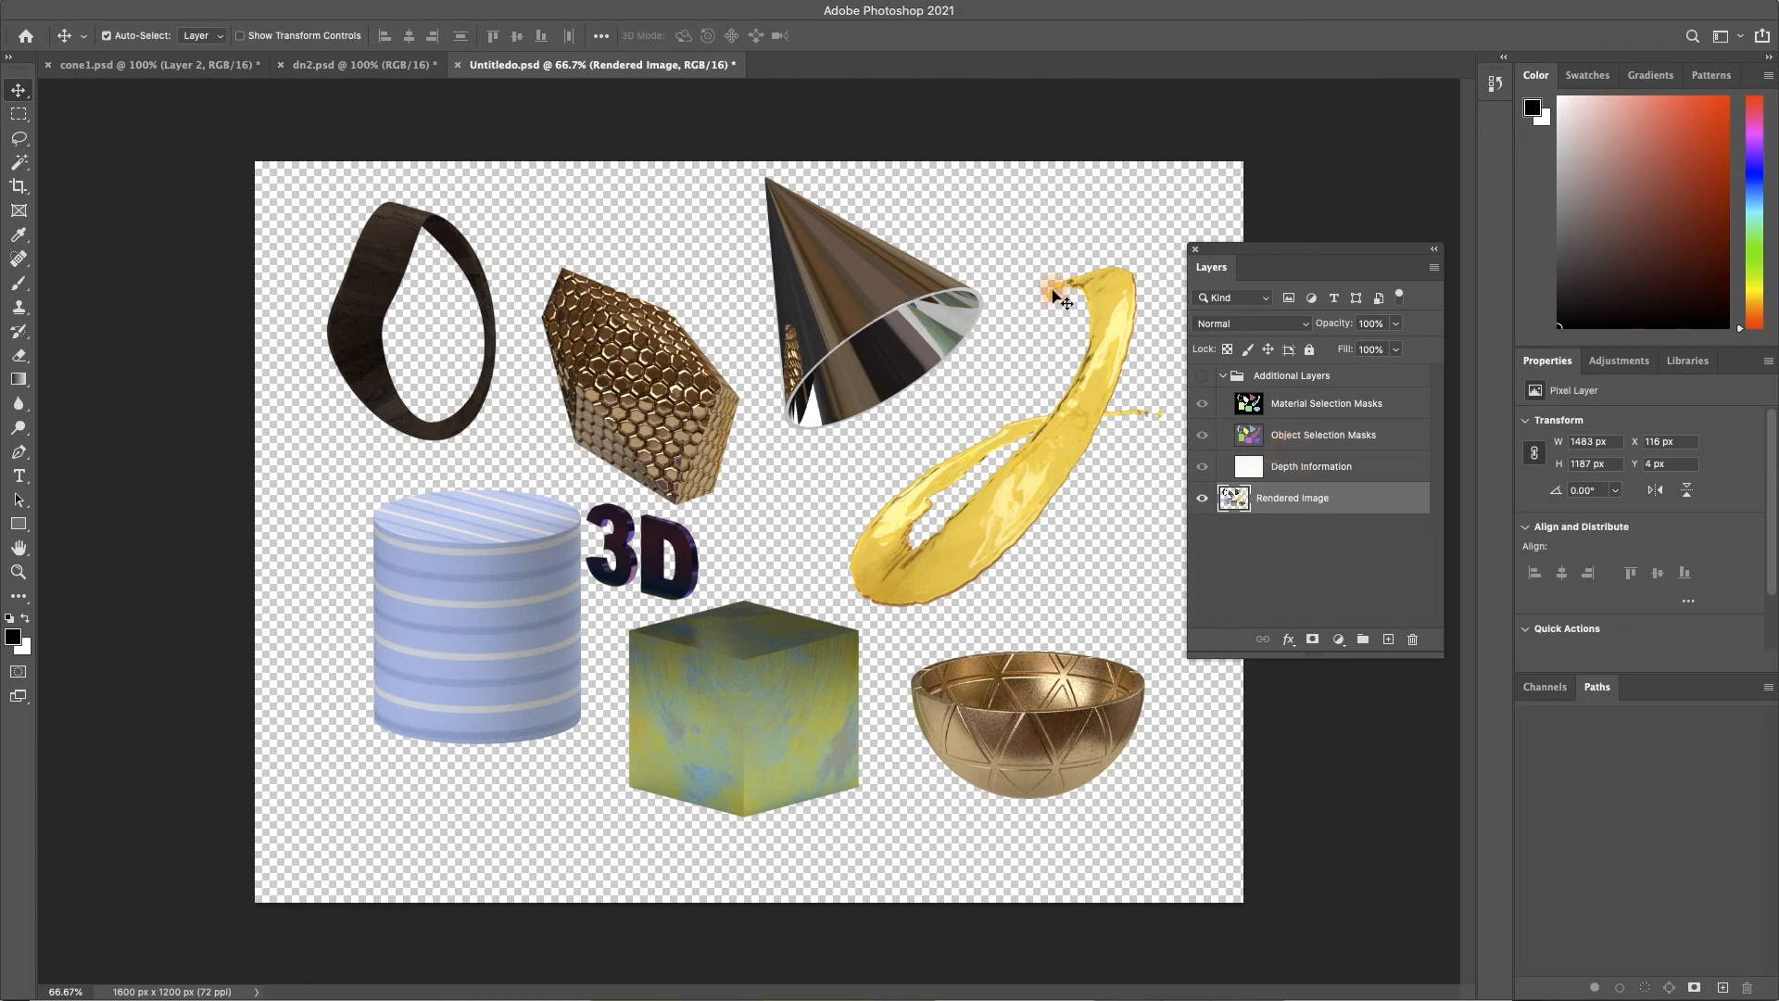
Select the golden splash with the Lasso tool and cut it out of the Rendered Image onto its own layer in place.
key("l")
mouse_move(1050, 252)
left_mouse_down()
mouse_move(831, 590)
mouse_move(888, 619)
mouse_move(1079, 582)
mouse_move(1117, 474)
mouse_move(1174, 449)
mouse_move(1166, 294)
mouse_move(1084, 231)
mouse_move(1052, 252)
left_mouse_up()
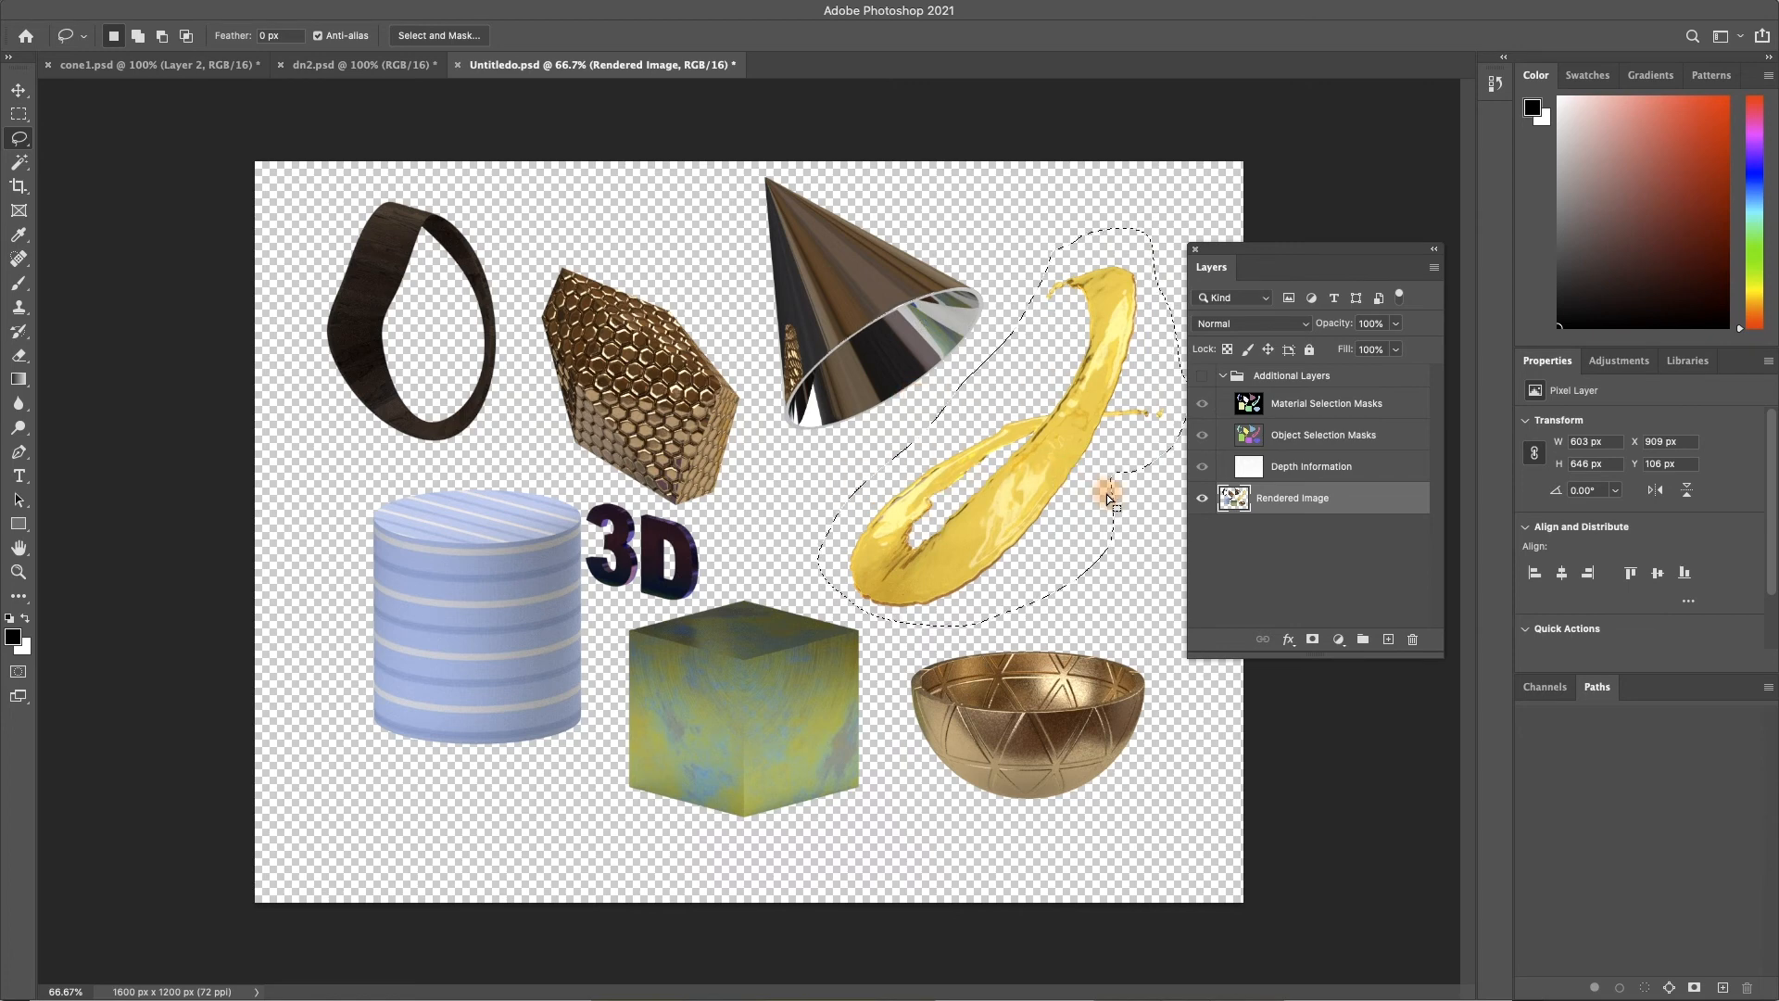
key("super+x")
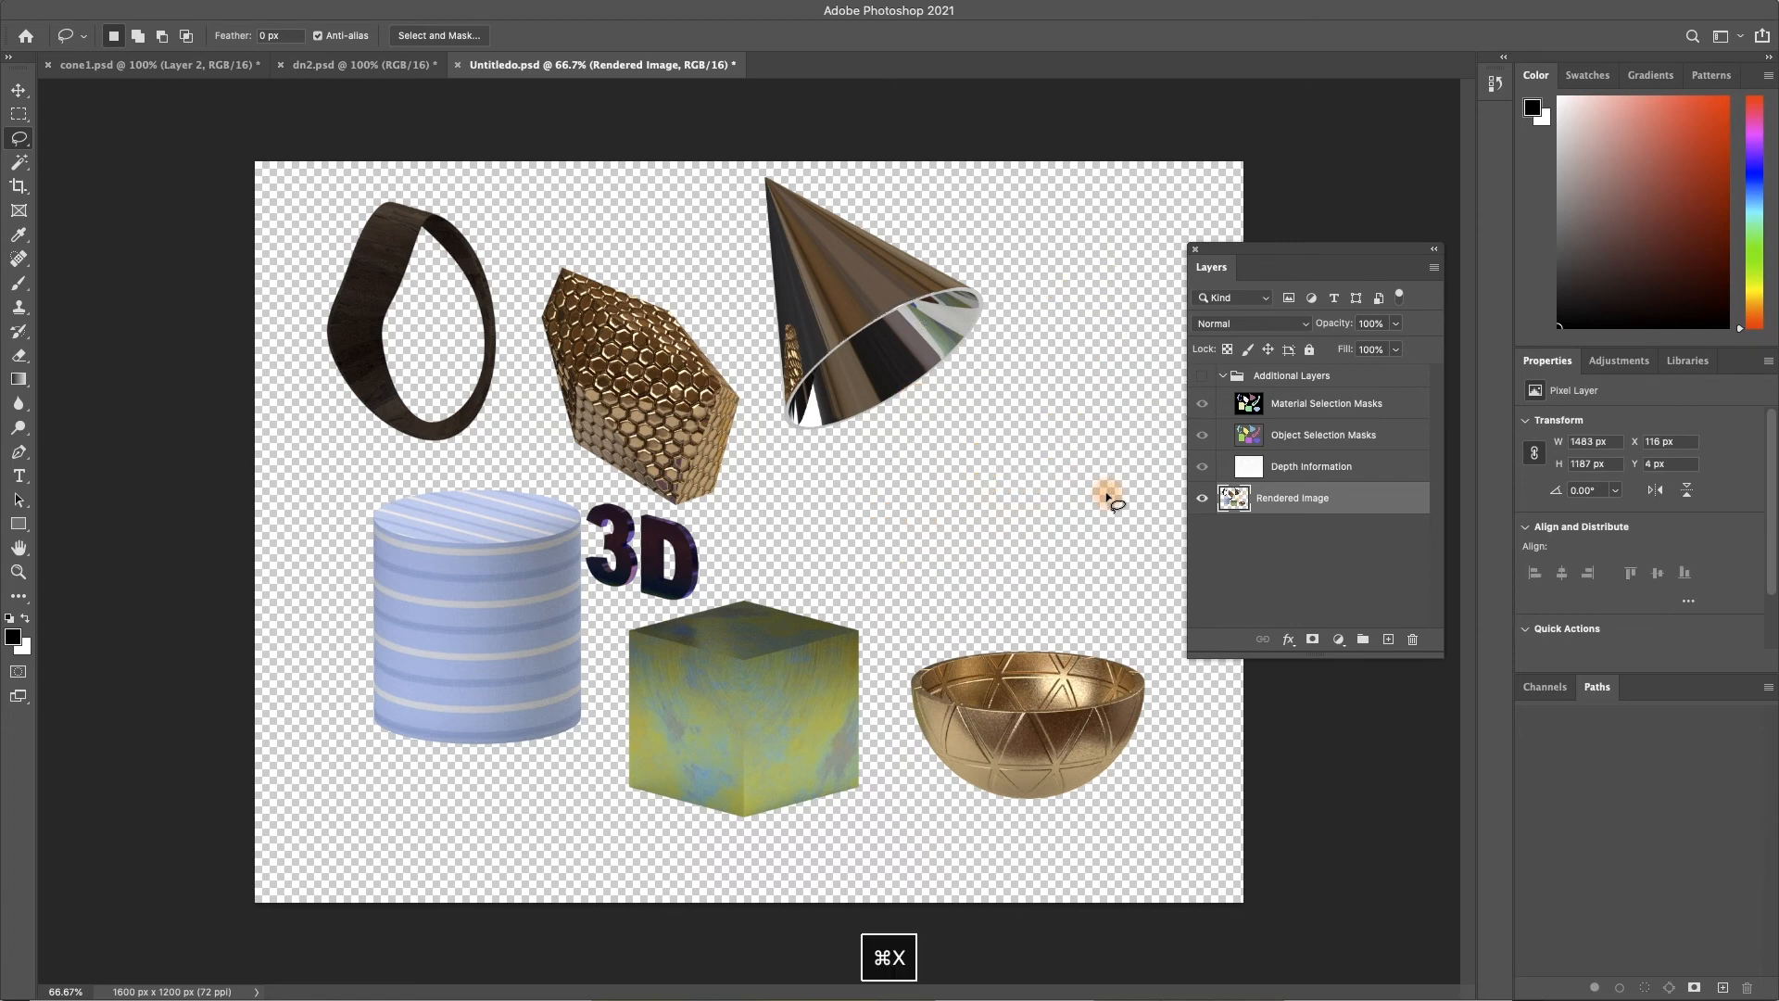
key("super+shift+v")
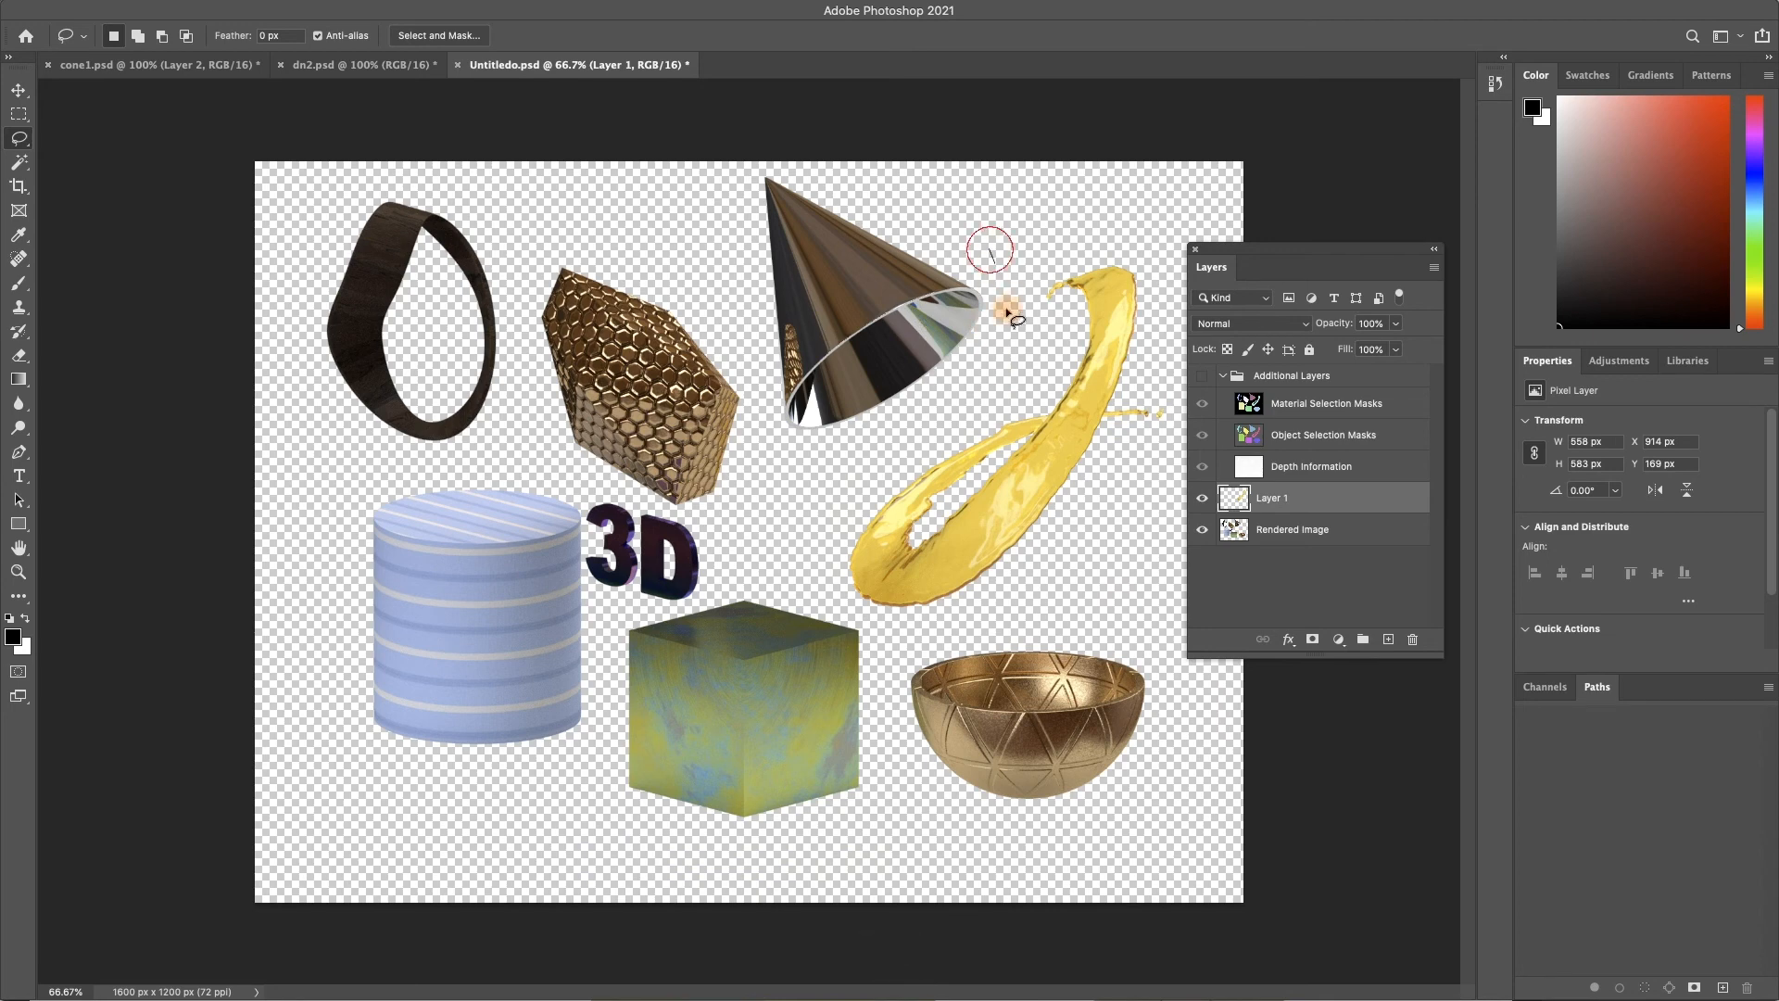
Lasso the metal cone and cut it out of the Rendered Image layer onto its own layer in place.
mouse_move(1008, 312)
left_mouse_down()
mouse_move(815, 474)
mouse_move(749, 352)
mouse_move(732, 199)
mouse_move(774, 172)
mouse_move(978, 220)
mouse_move(1007, 270)
left_mouse_up()
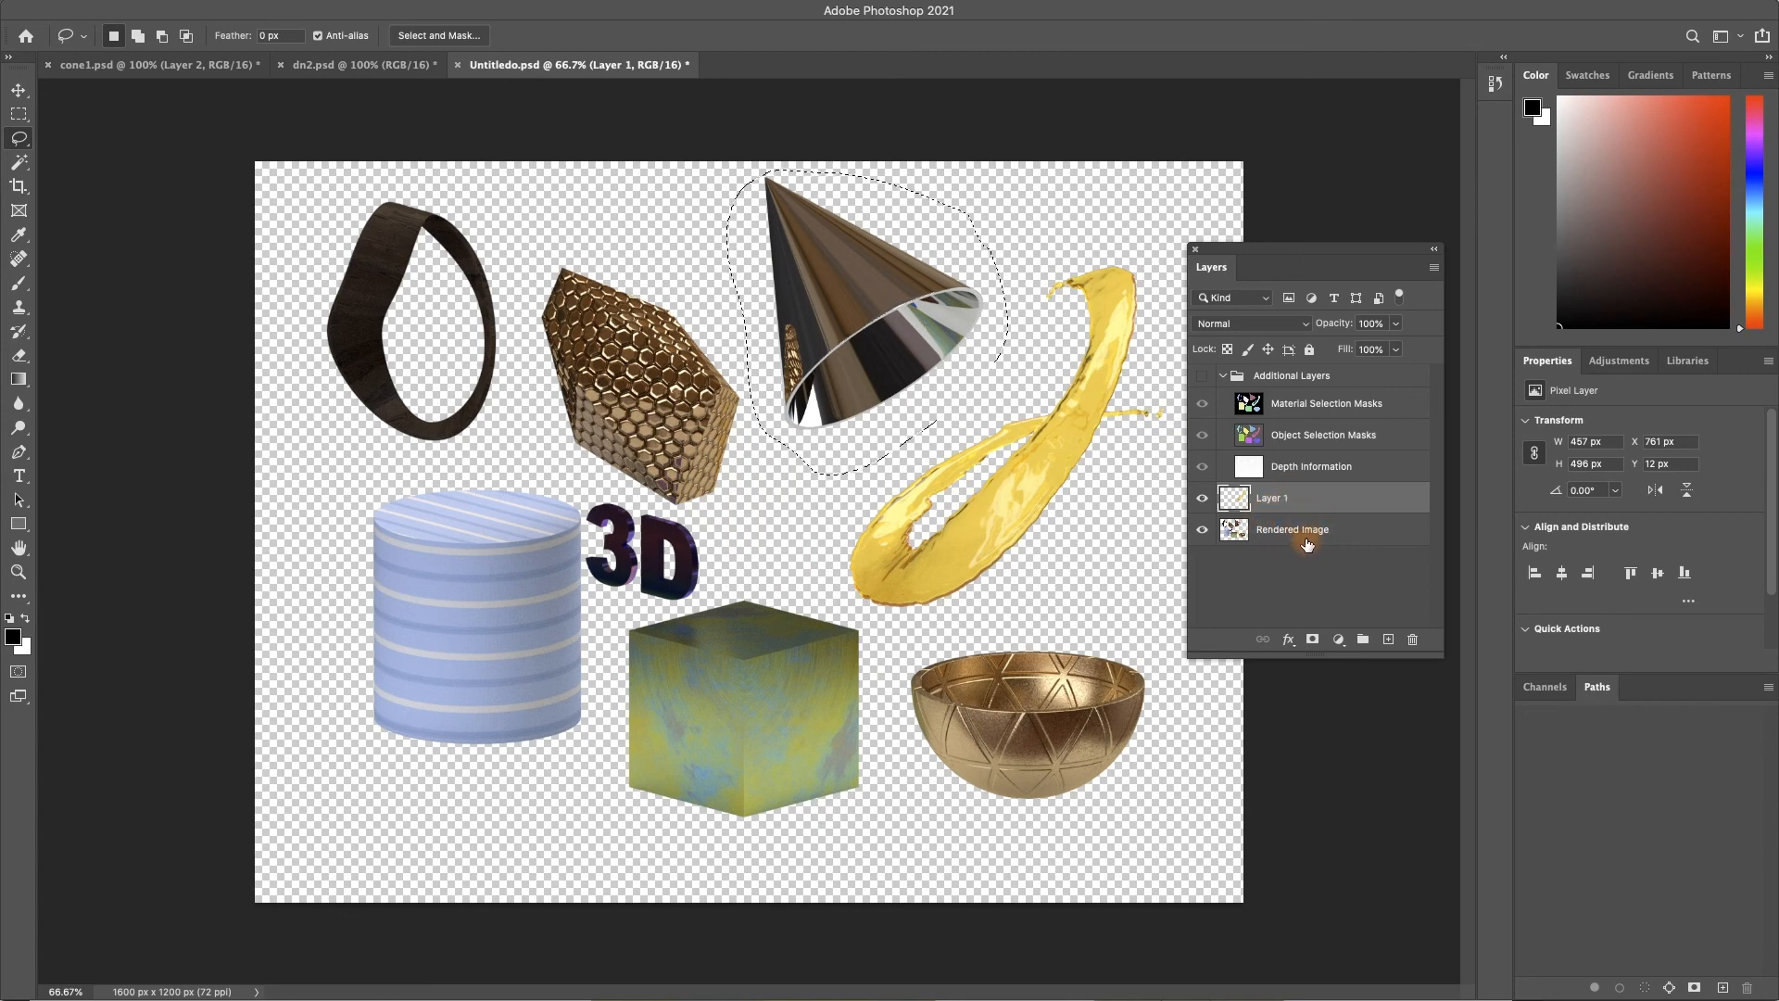
left_click(1302, 536)
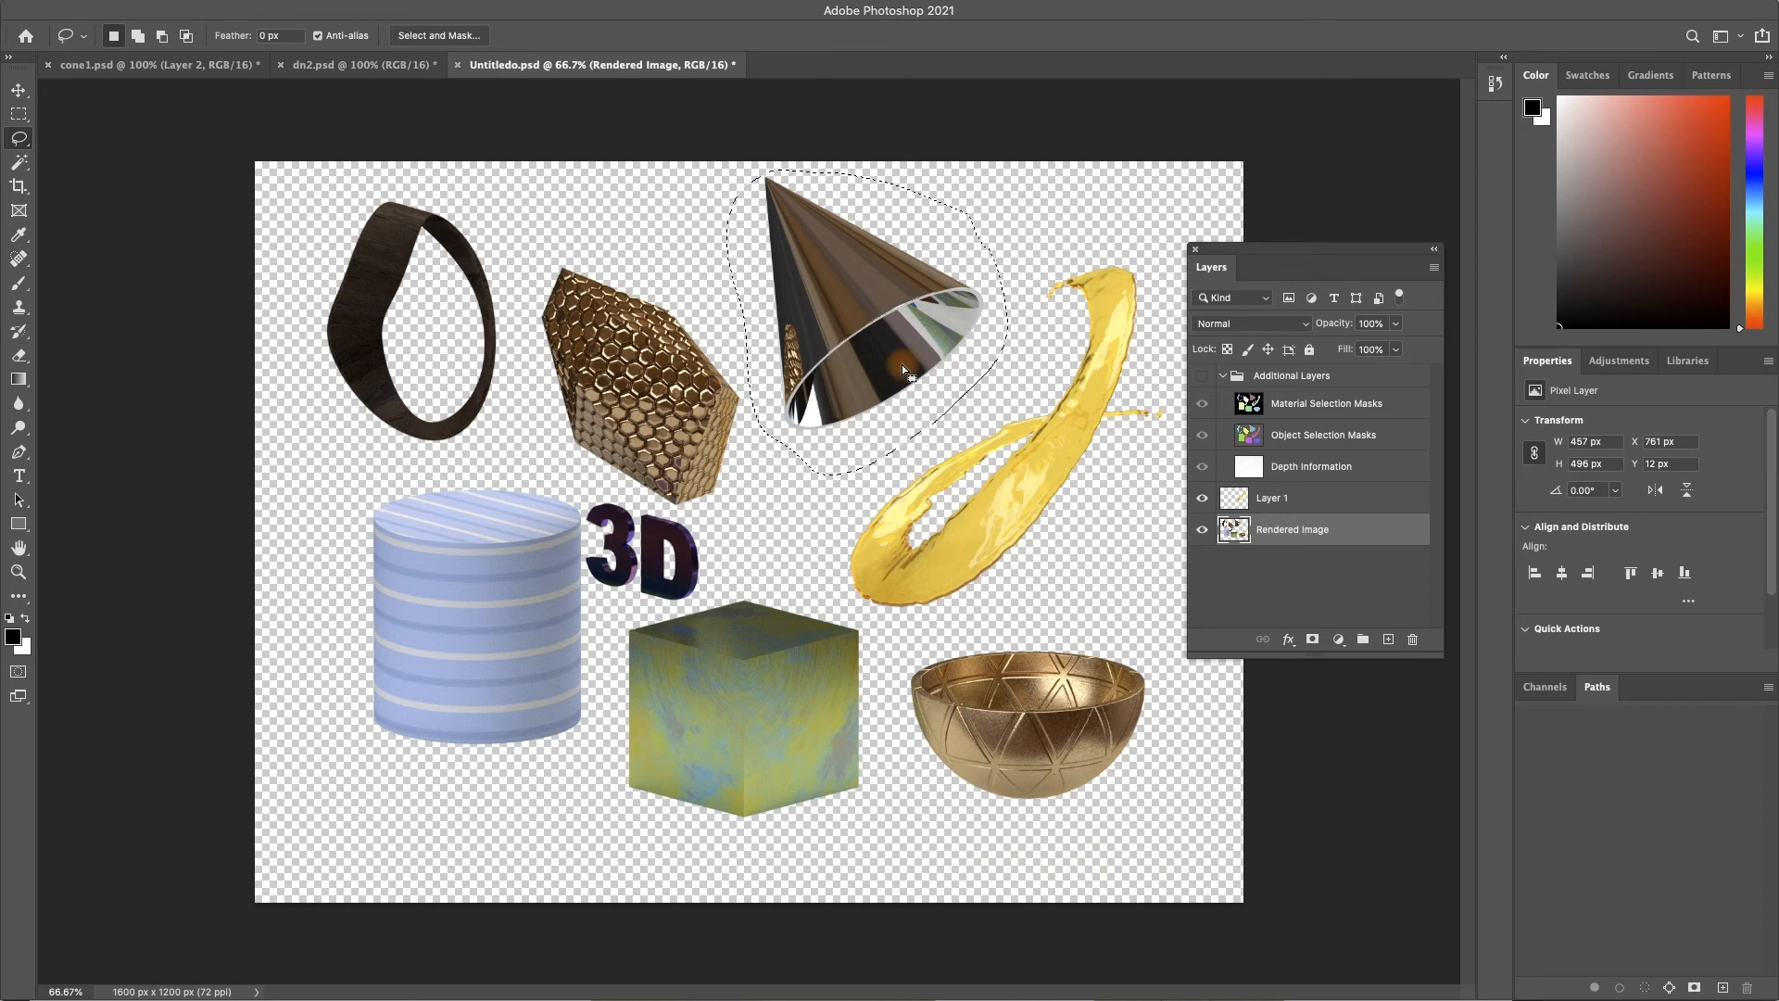
key("super+x")
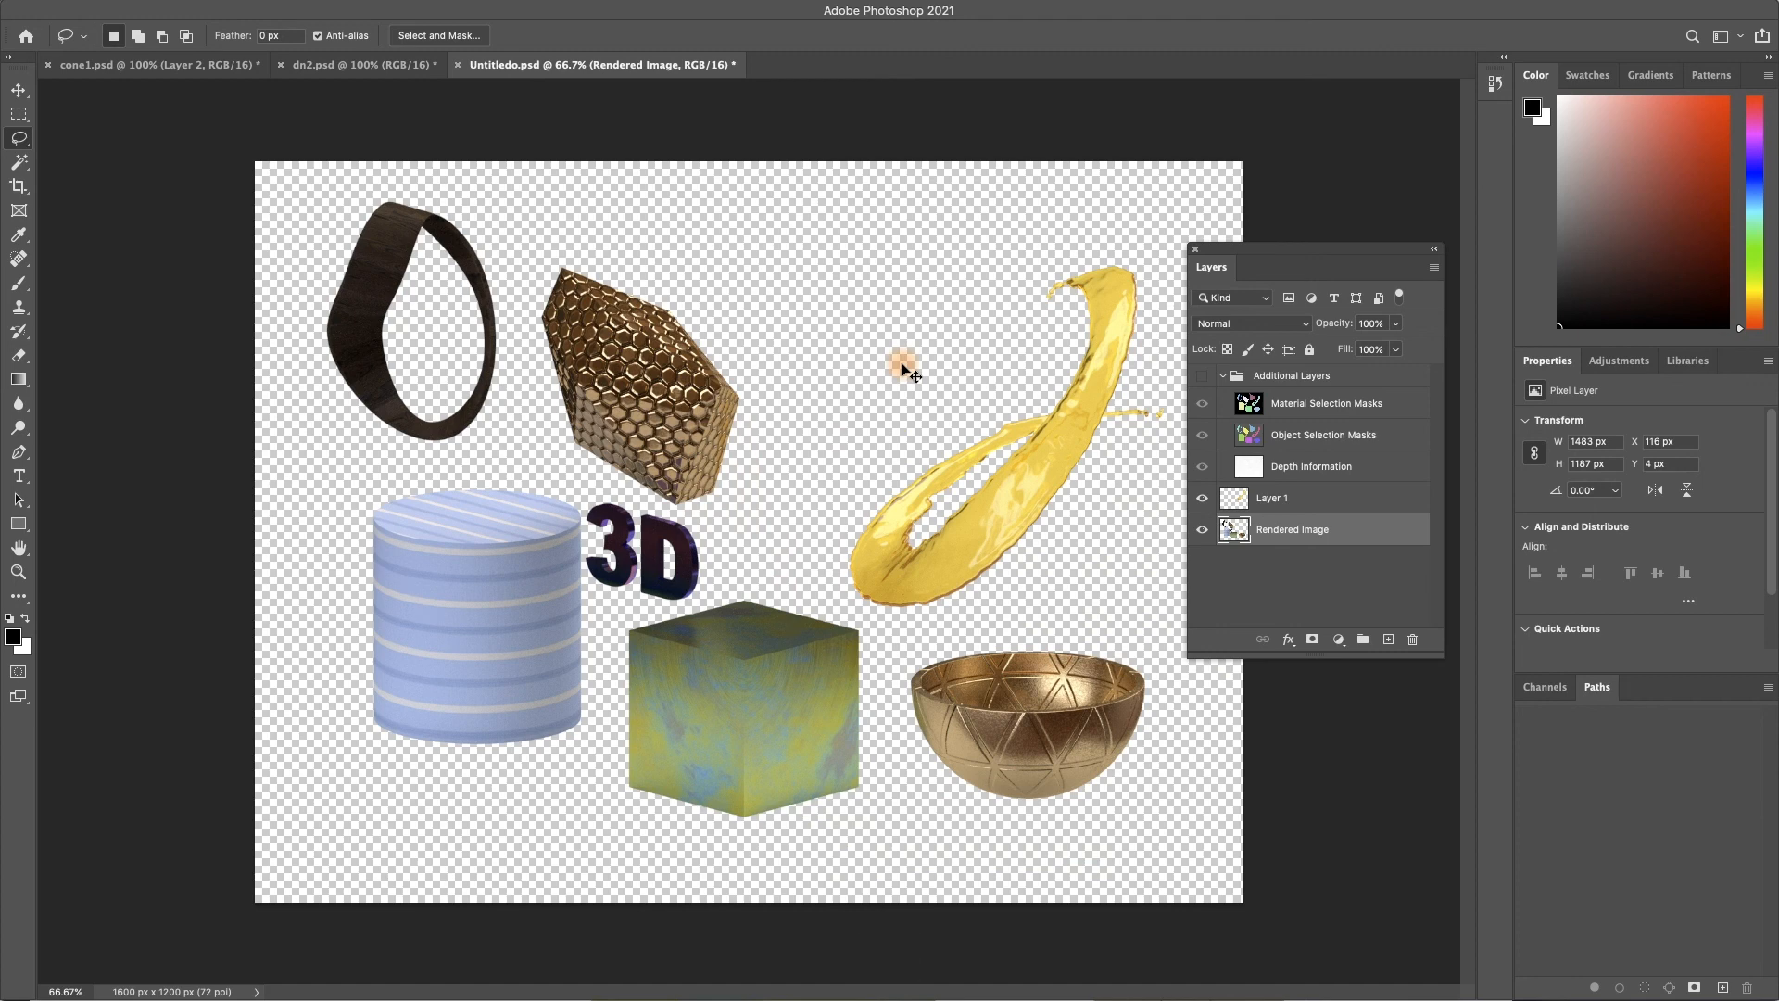
key("shift+super+v")
Lasso the honeycomb-textured crystal and cut it out of the Rendered Image layer onto its own layer in place.
left_click(1262, 558)
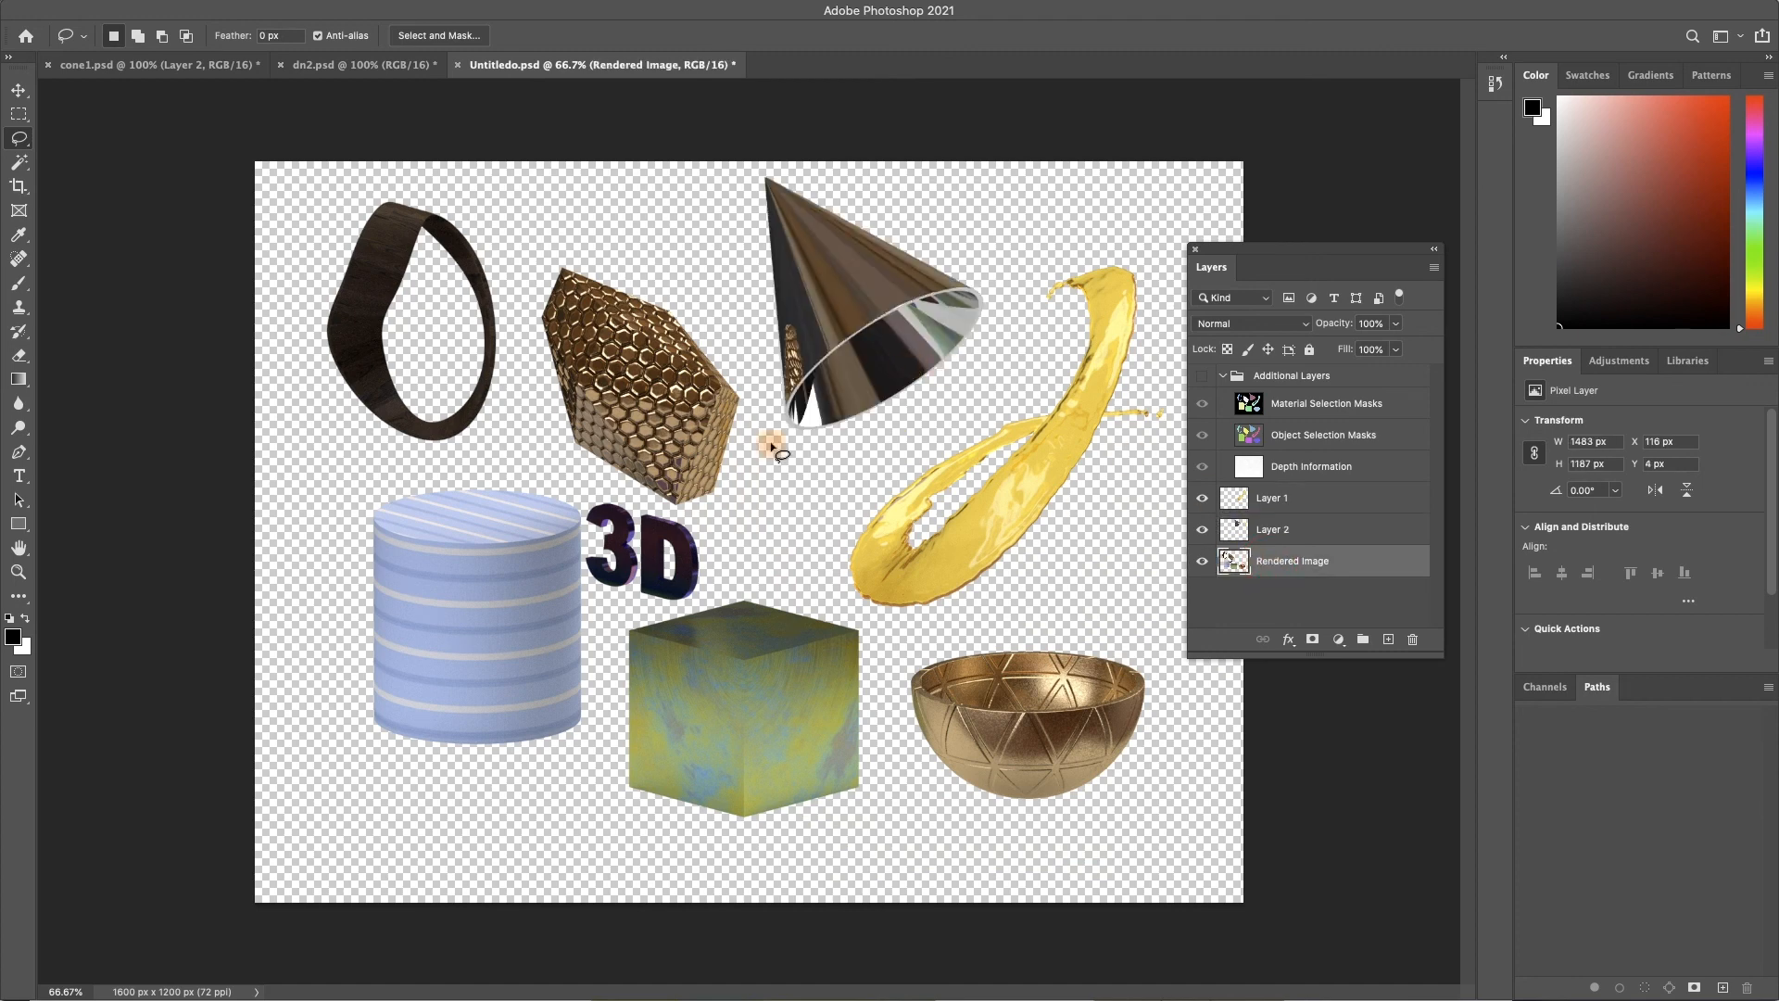
mouse_move(597, 253)
left_mouse_down()
mouse_move(534, 287)
mouse_move(548, 426)
mouse_move(675, 511)
mouse_move(751, 486)
mouse_move(733, 350)
mouse_move(659, 269)
mouse_move(595, 251)
left_mouse_up()
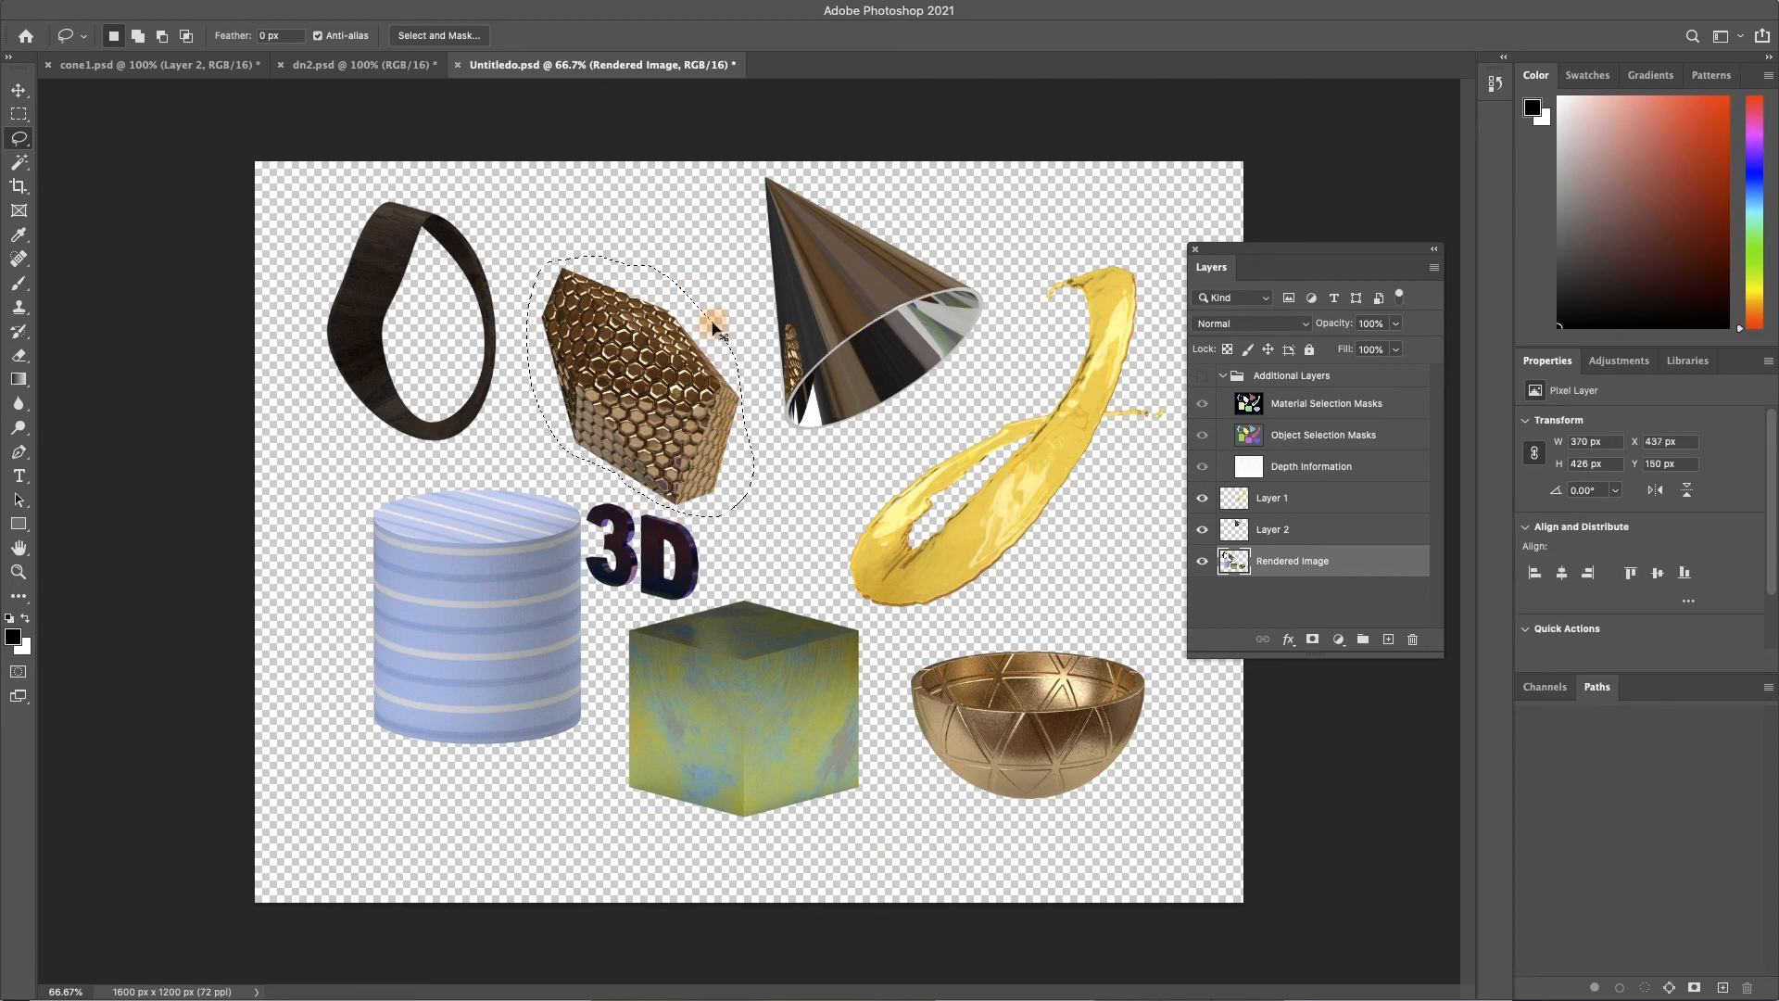
key("super+x")
key("shift+super+v")
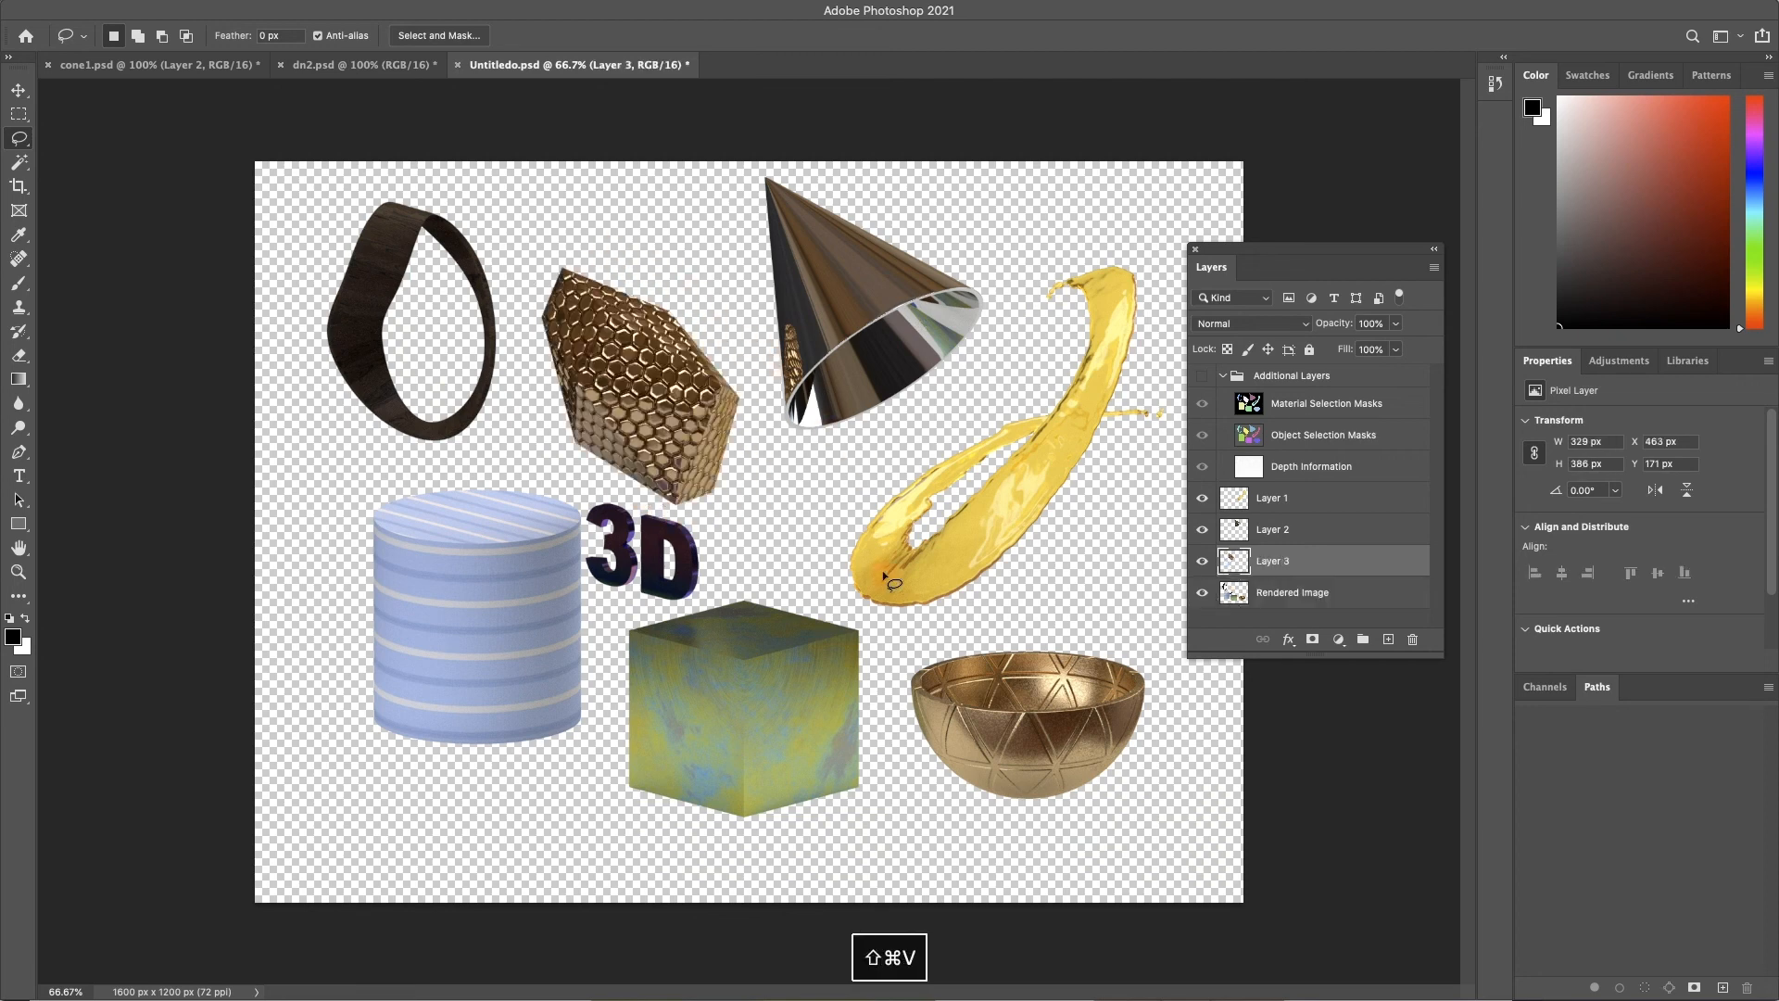
Lasso the golden bowl and cut it out of the Rendered Image layer onto its own layer in place.
mouse_move(965, 622)
left_mouse_down()
mouse_move(890, 697)
mouse_move(994, 817)
mouse_move(1183, 731)
mouse_move(1041, 608)
mouse_move(966, 623)
left_mouse_up()
left_click(1242, 601)
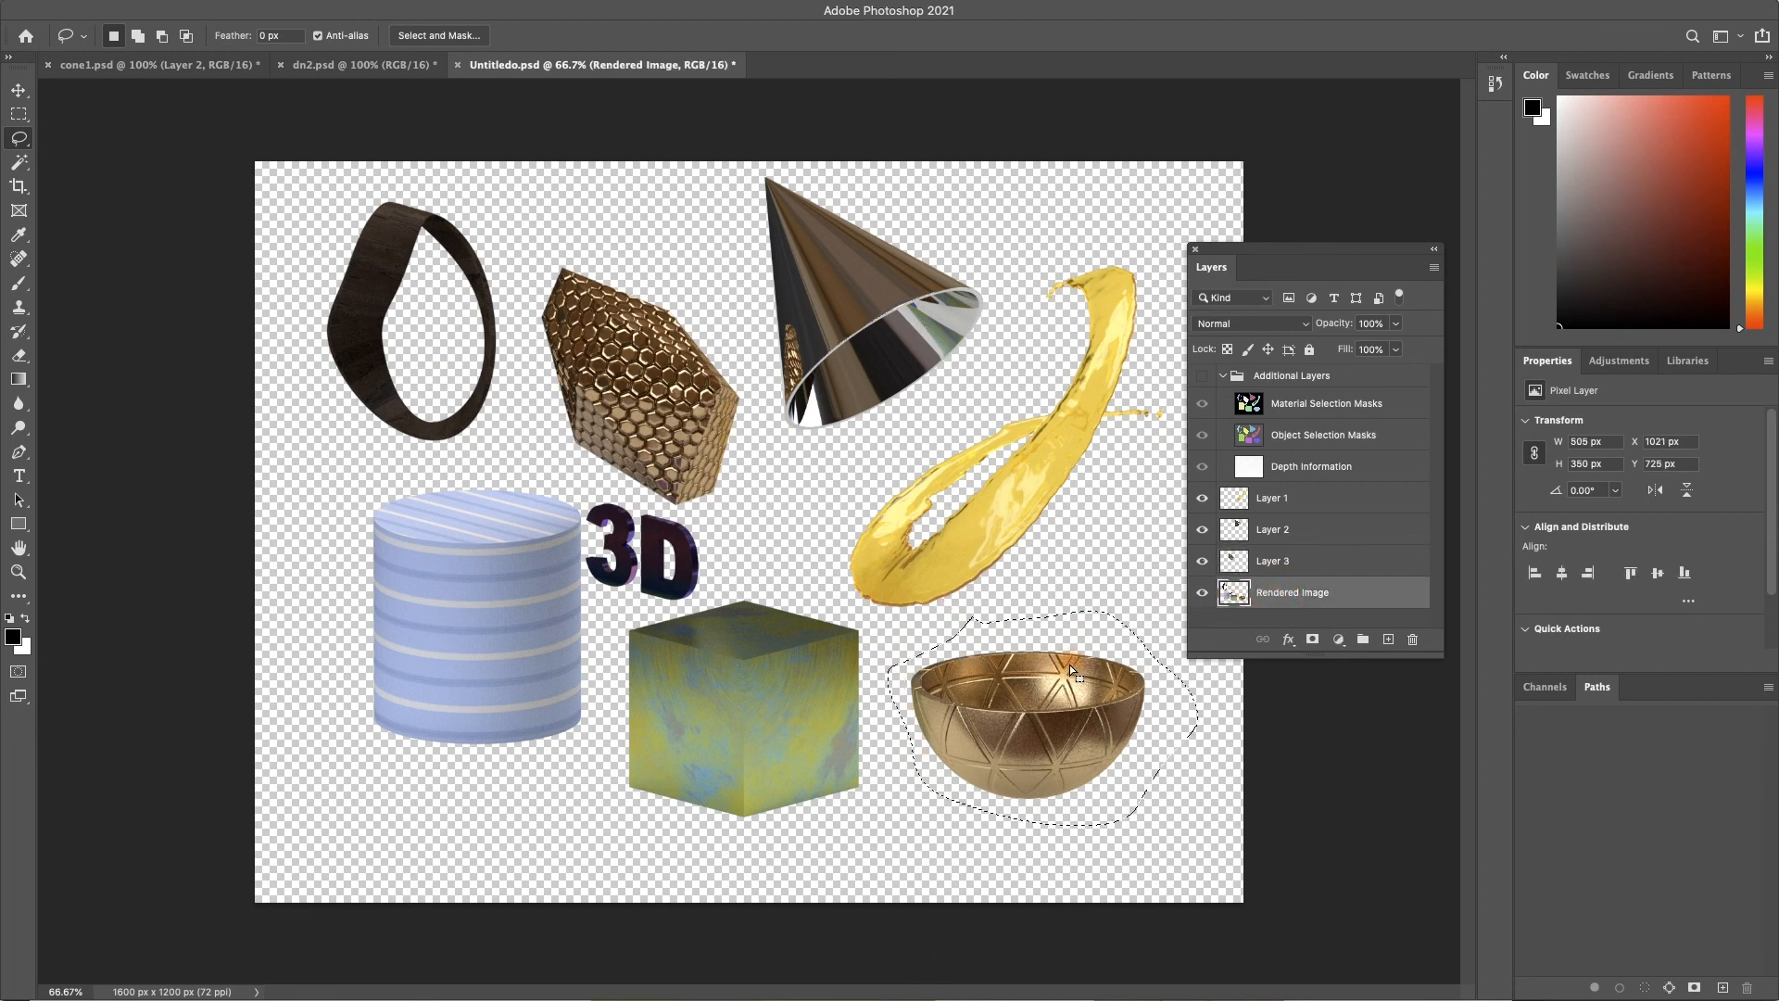
key("shift+super+x")
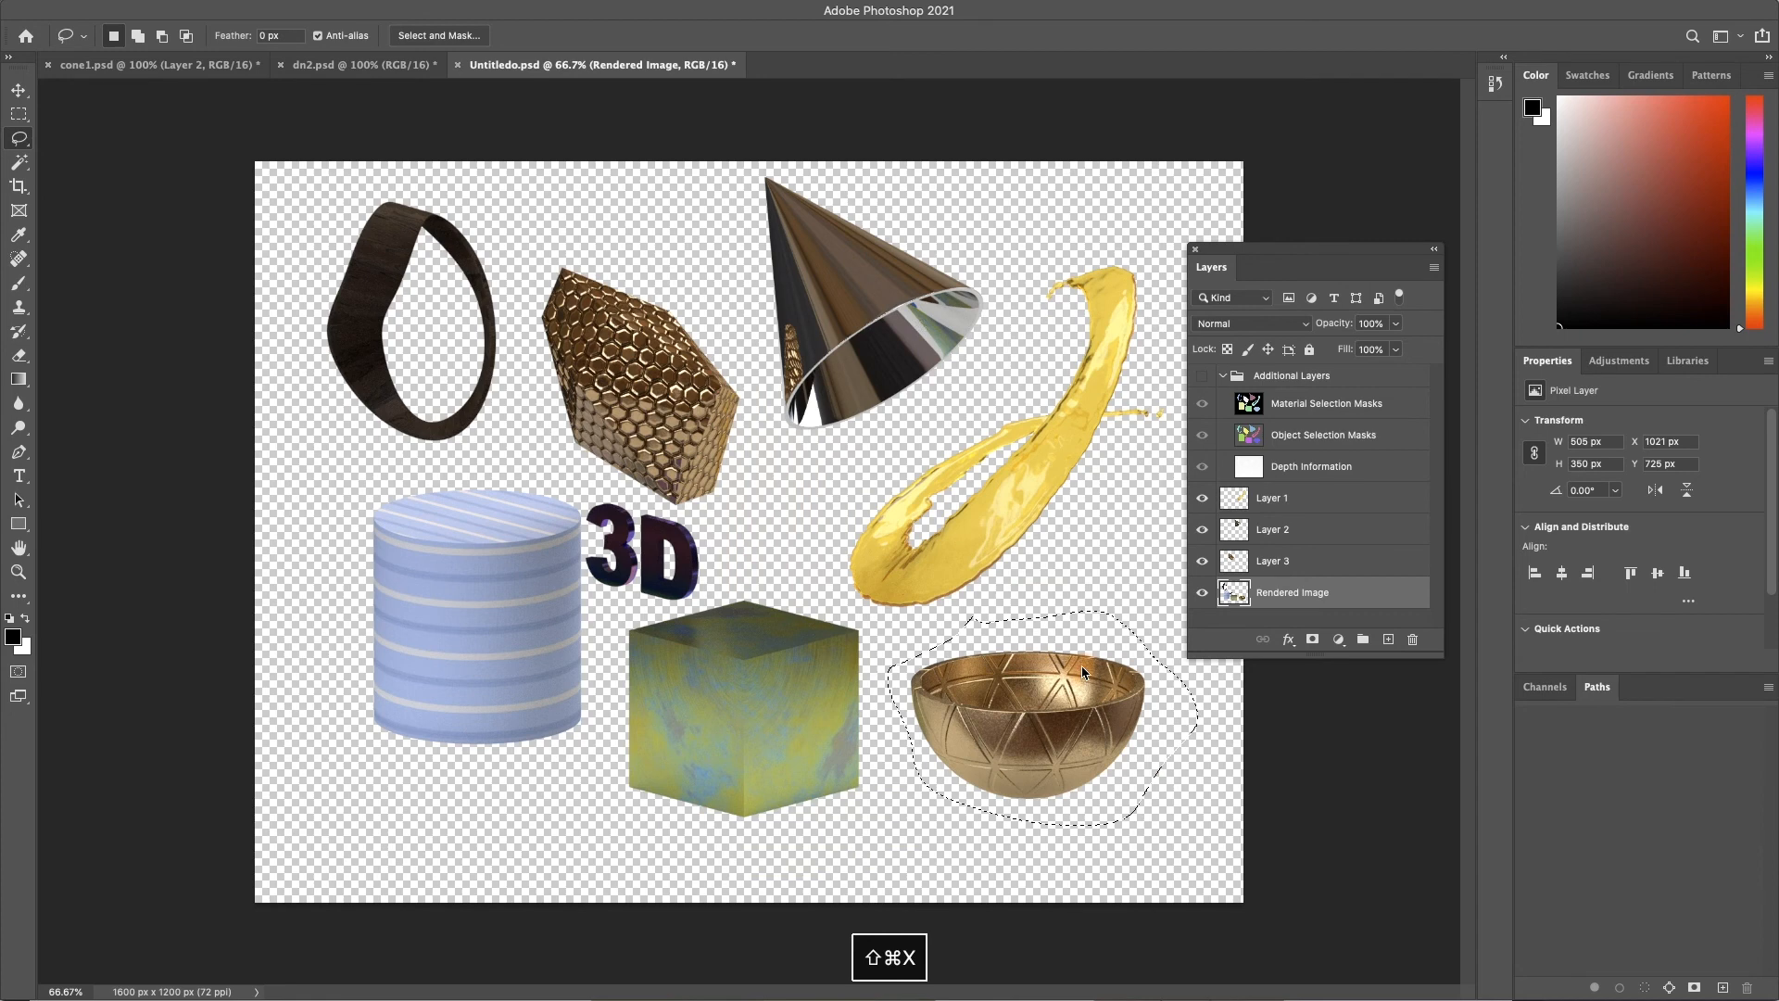
key("Escape")
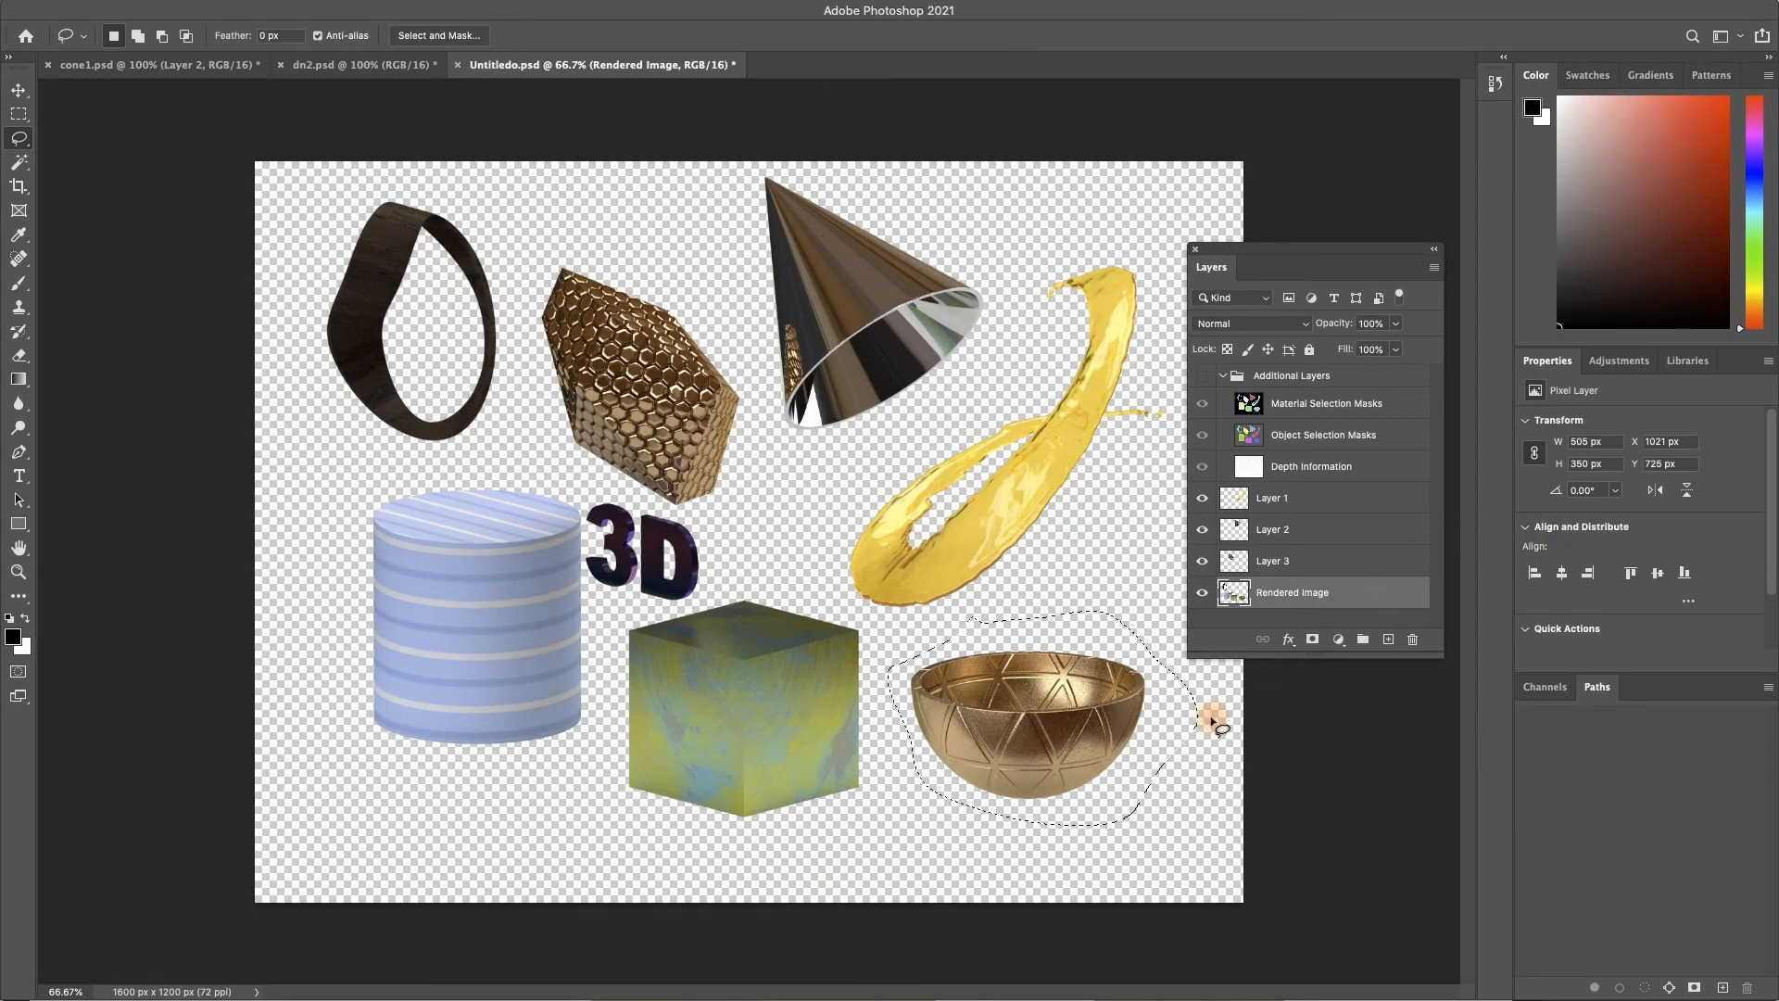
key("super+x")
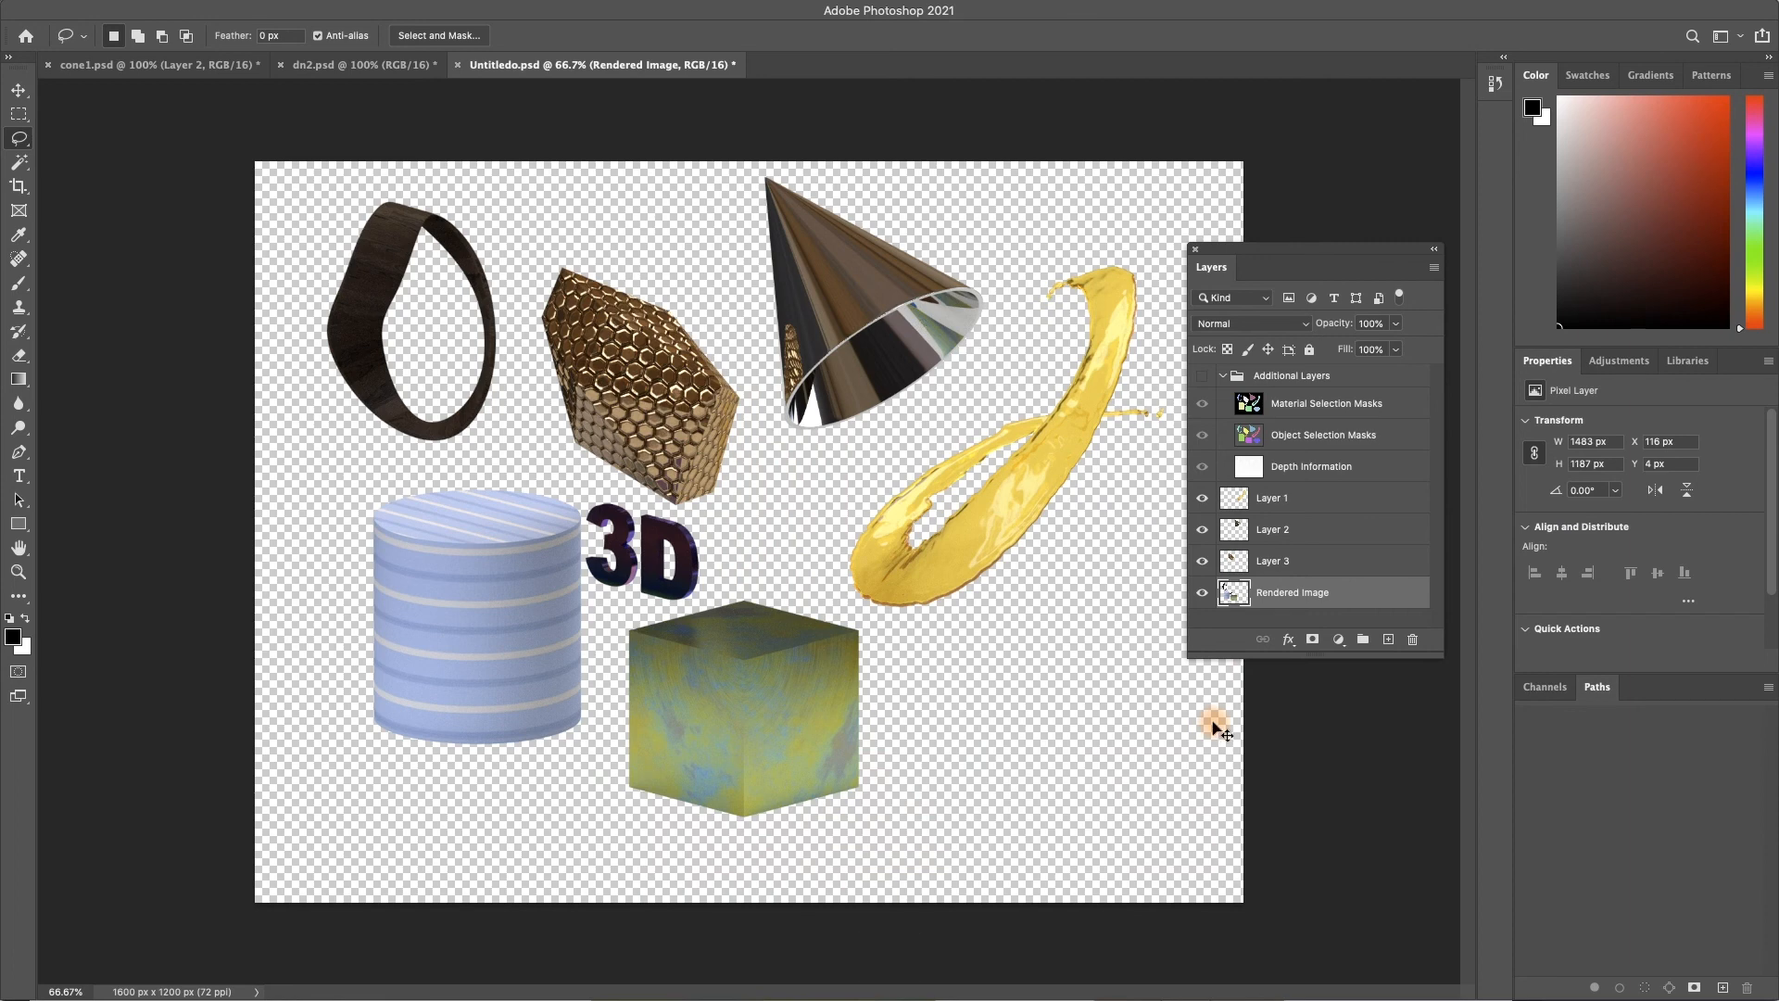
key("shift+super+v")
Lasso the yellow-blue cube and cut it out of the Rendered Image layer onto its own layer in place.
mouse_move(781, 604)
left_mouse_down()
mouse_move(866, 636)
mouse_move(883, 732)
mouse_move(709, 838)
mouse_move(596, 751)
mouse_move(598, 639)
mouse_move(700, 595)
mouse_move(788, 593)
left_mouse_up()
scroll(1345, 603, "down", 1)
left_click(1346, 604)
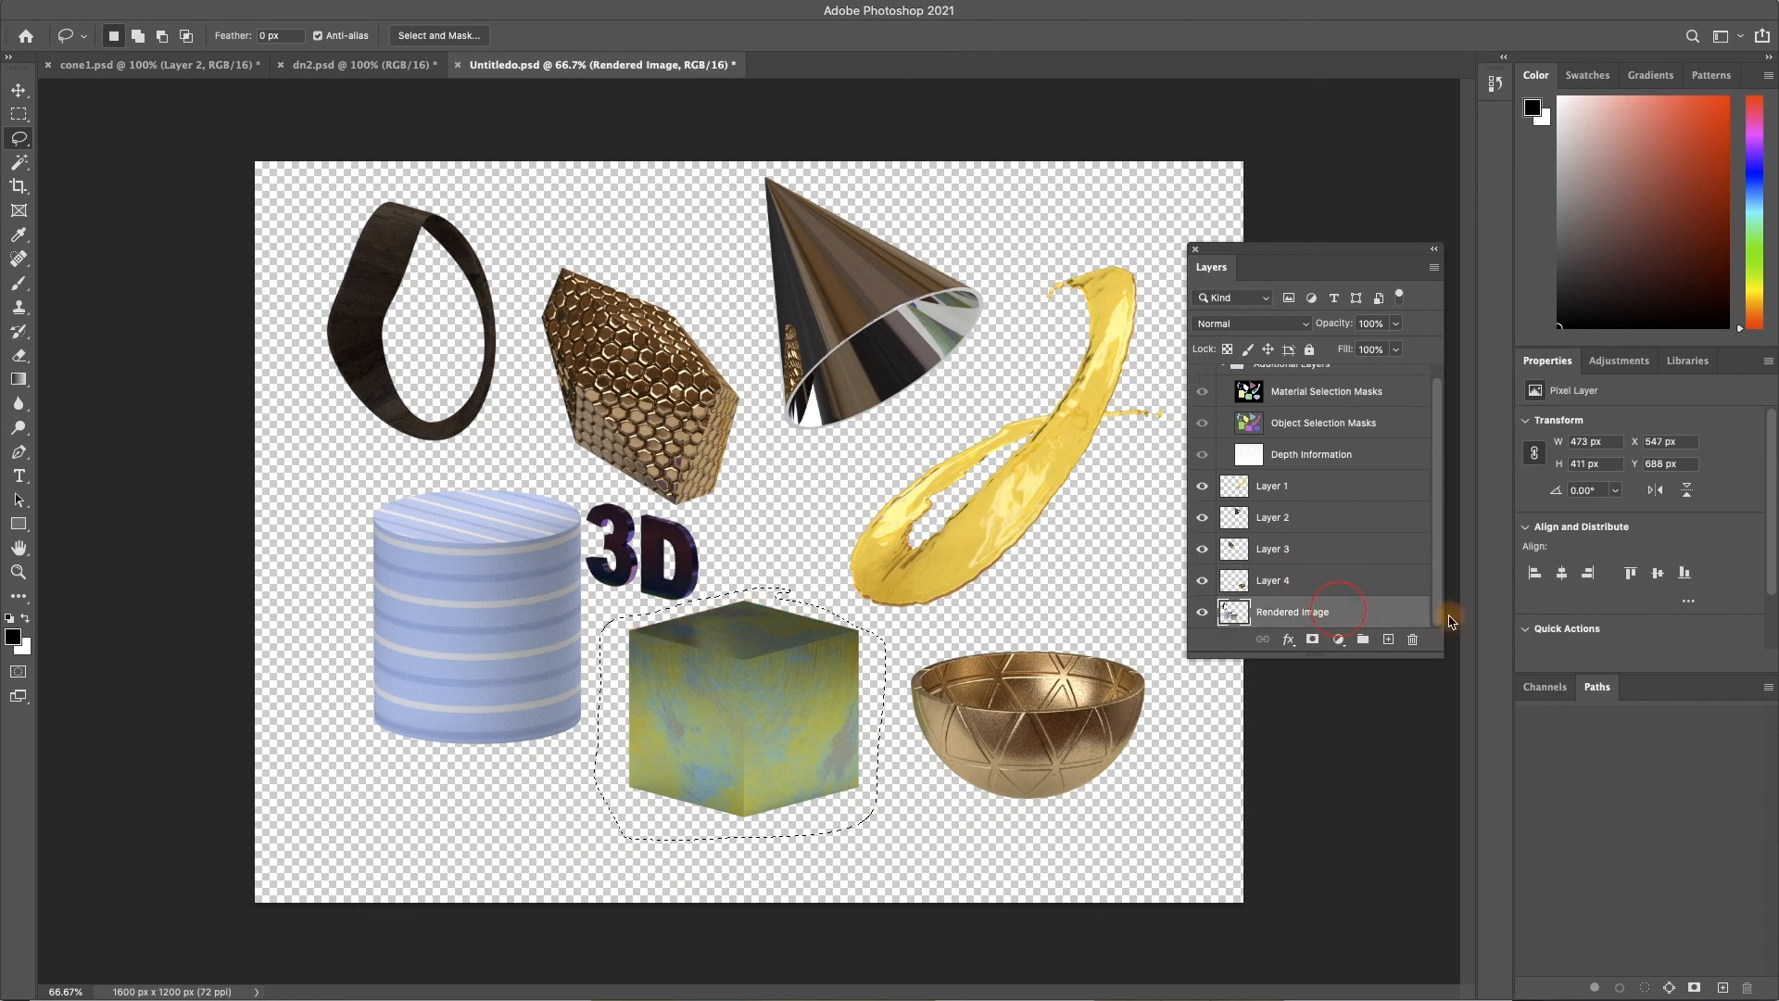
key("super+x")
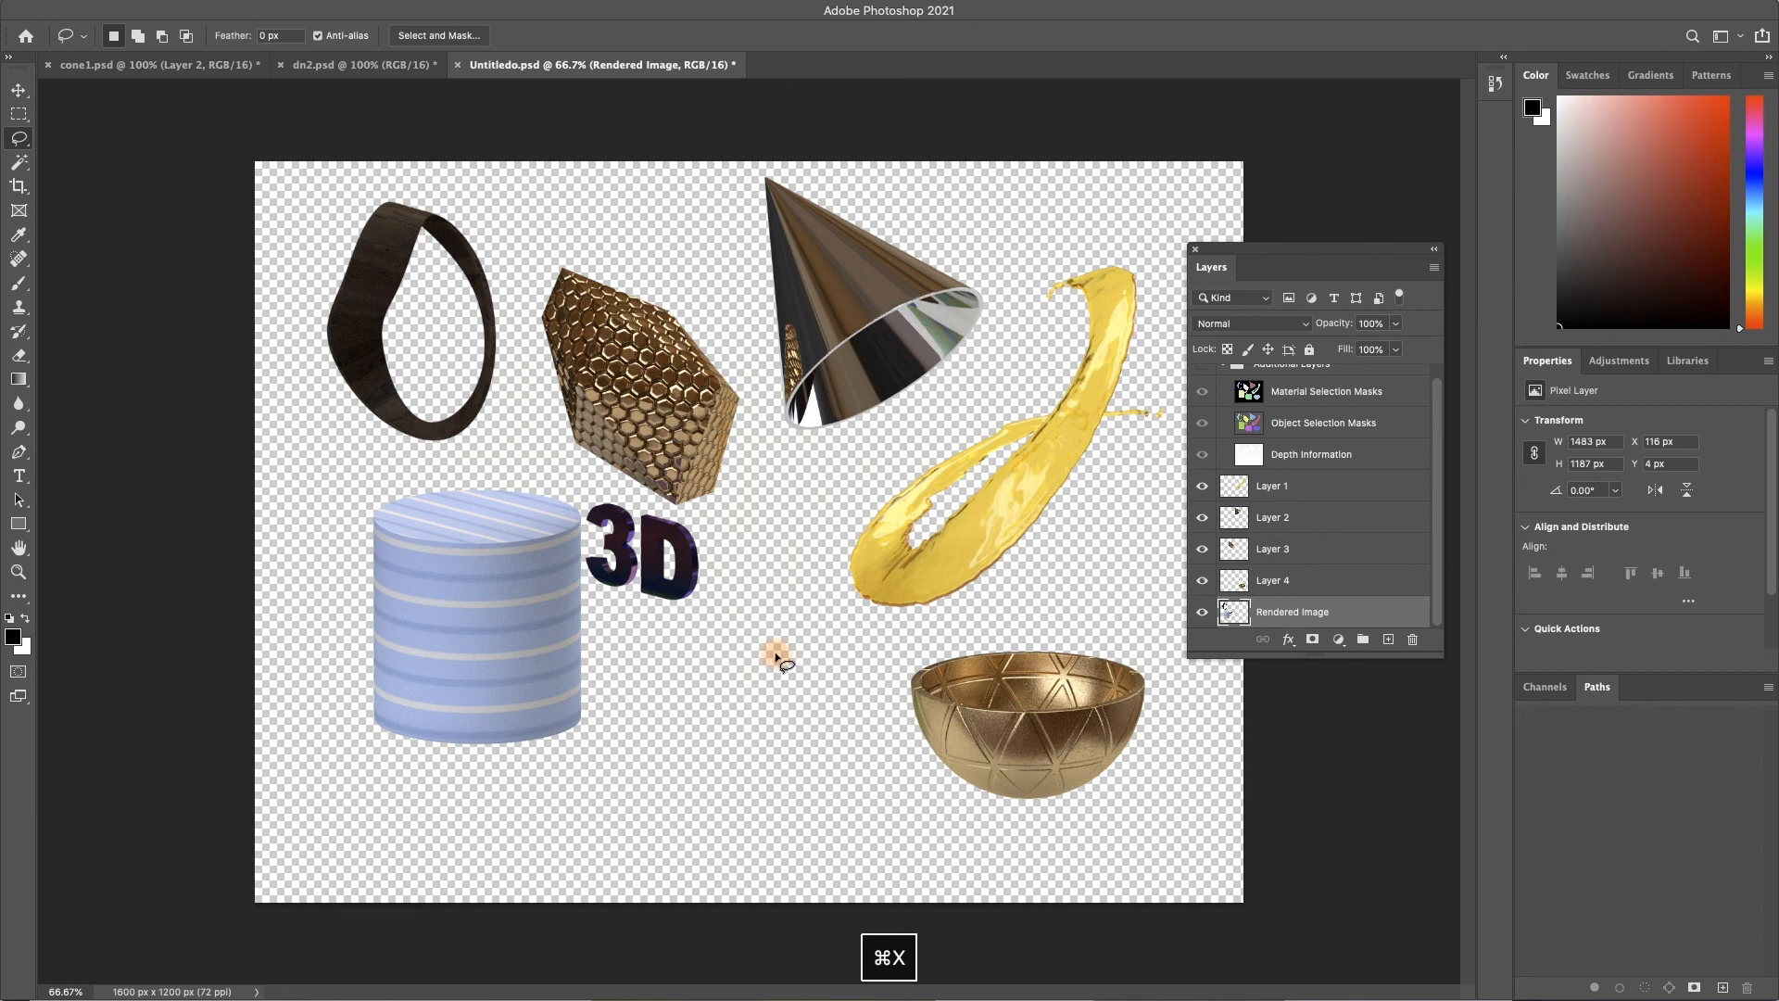
key("shift+super+v")
Lasso the striped blue cylinder and cut it out of the Rendered Image layer onto its own layer in place.
scroll(1342, 596, "down", 1)
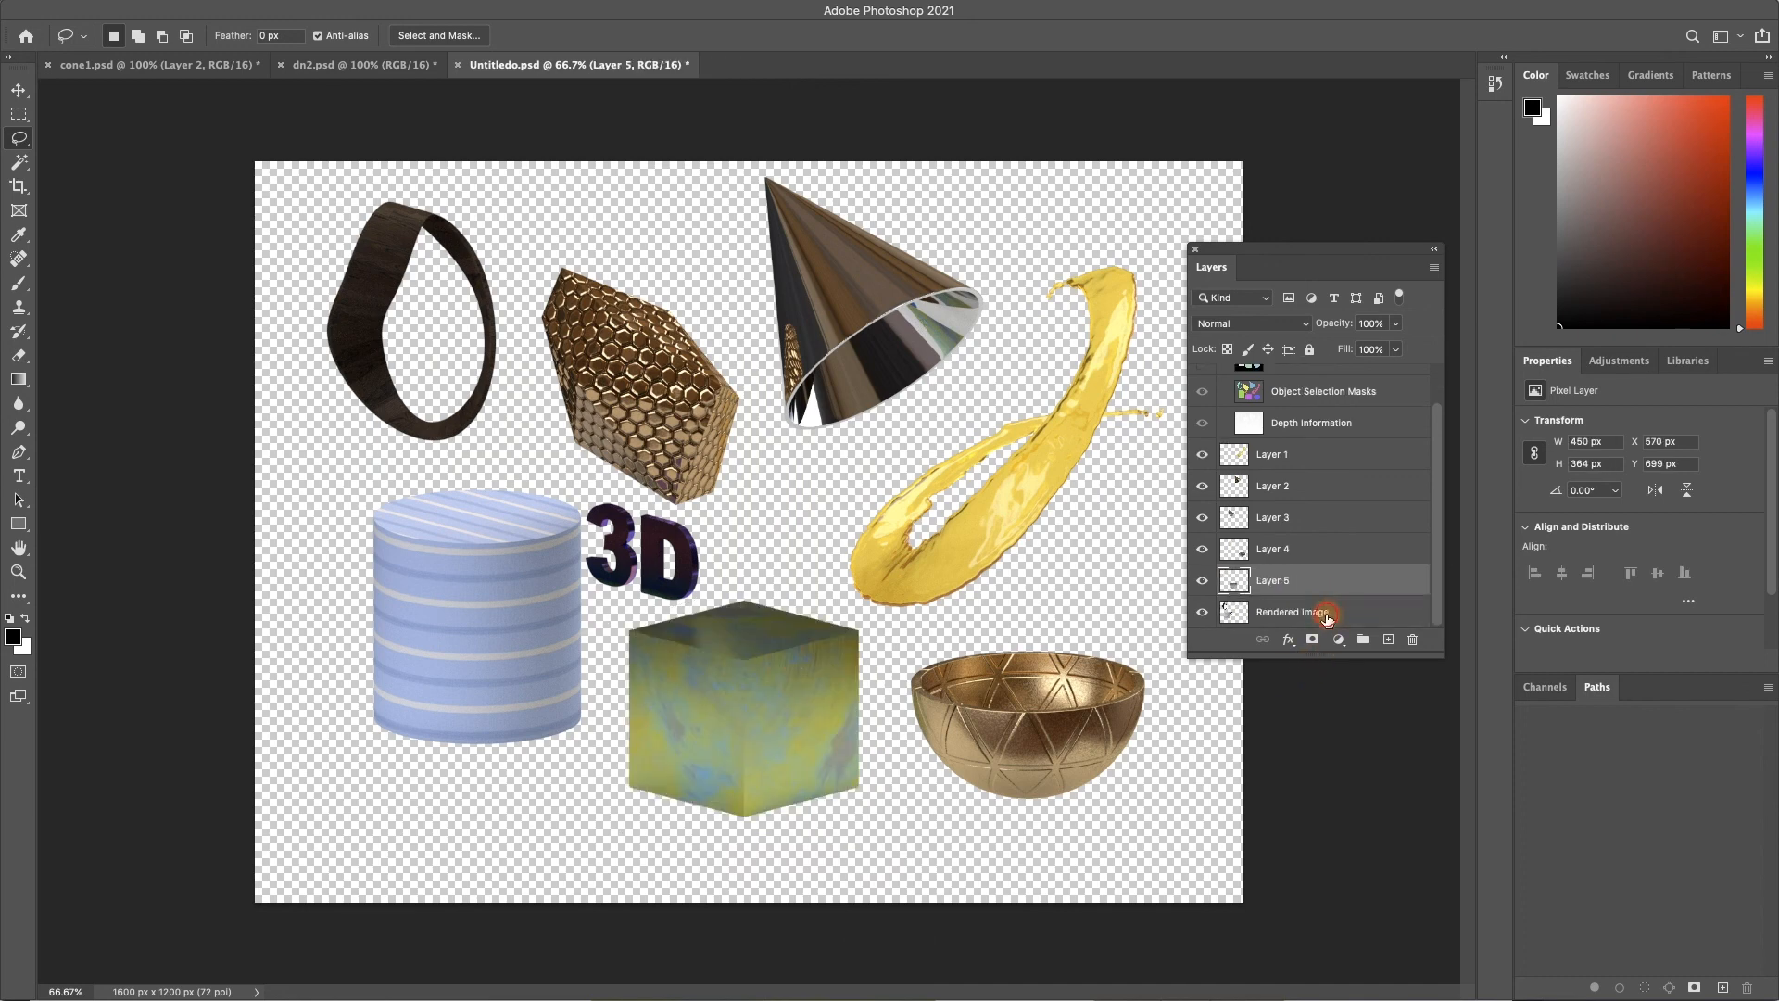
left_click(1330, 612)
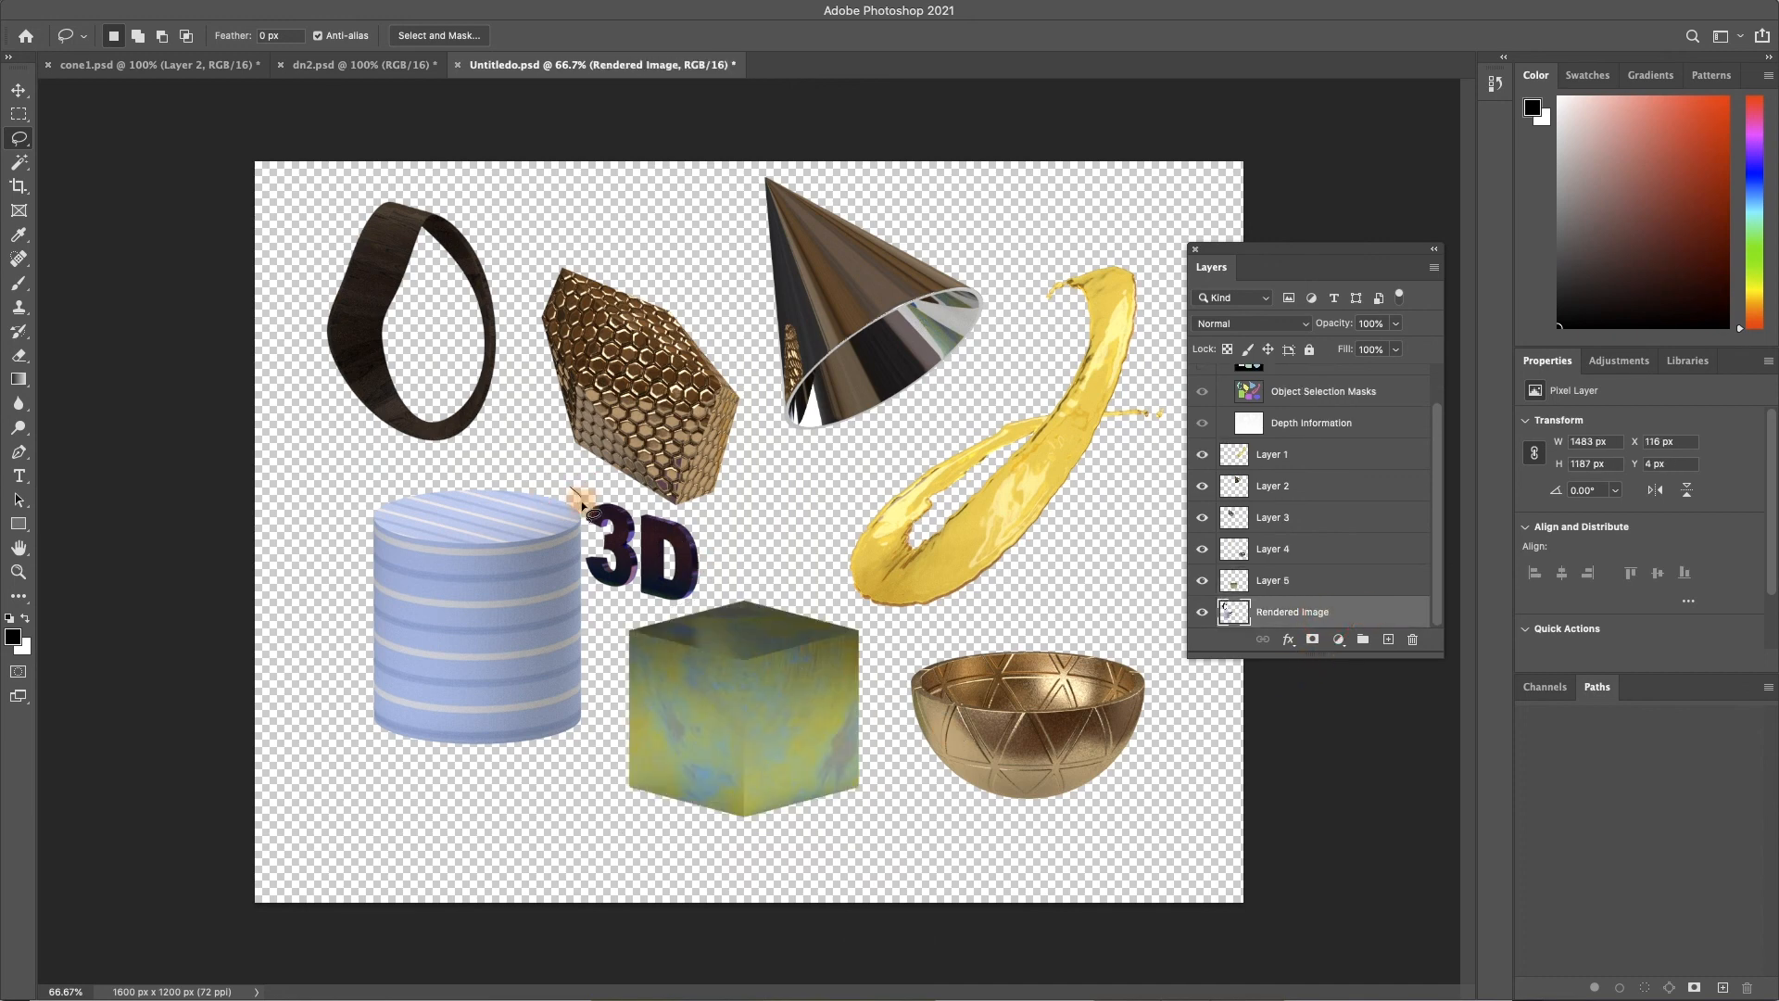
mouse_move(586, 549)
left_mouse_down()
mouse_move(586, 788)
mouse_move(326, 719)
mouse_move(361, 501)
mouse_move(490, 469)
mouse_move(552, 477)
mouse_move(584, 508)
left_mouse_up()
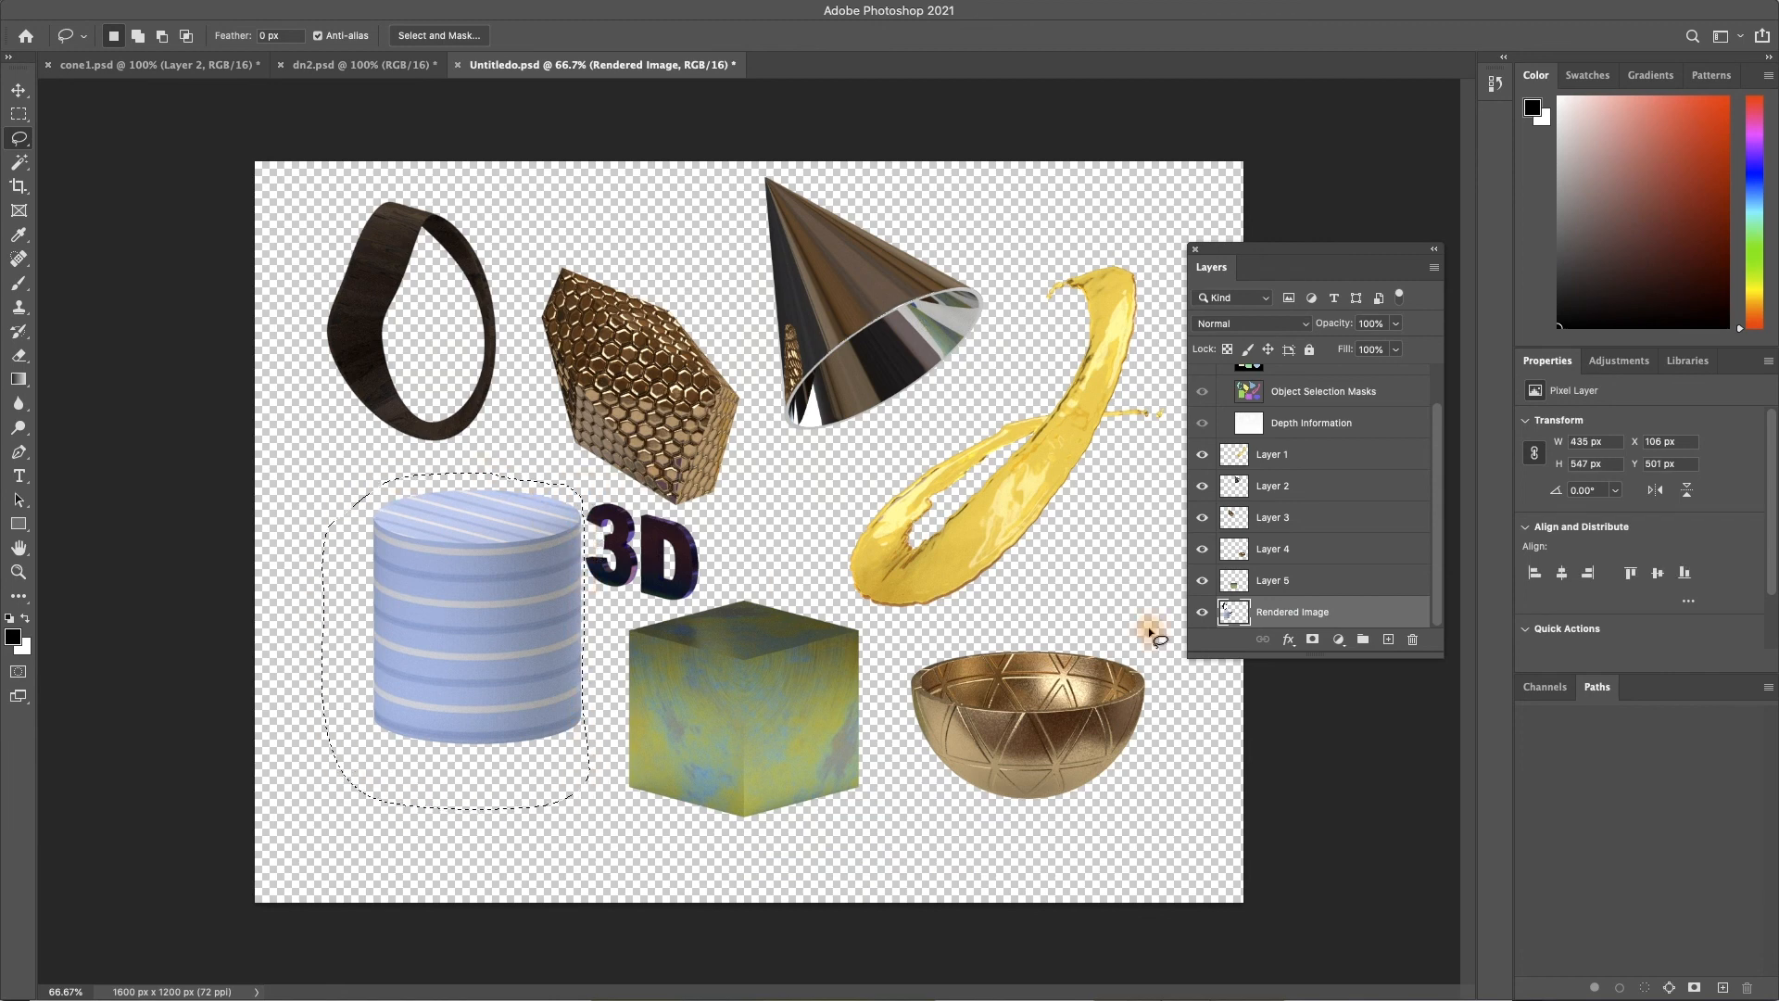
key("super+x")
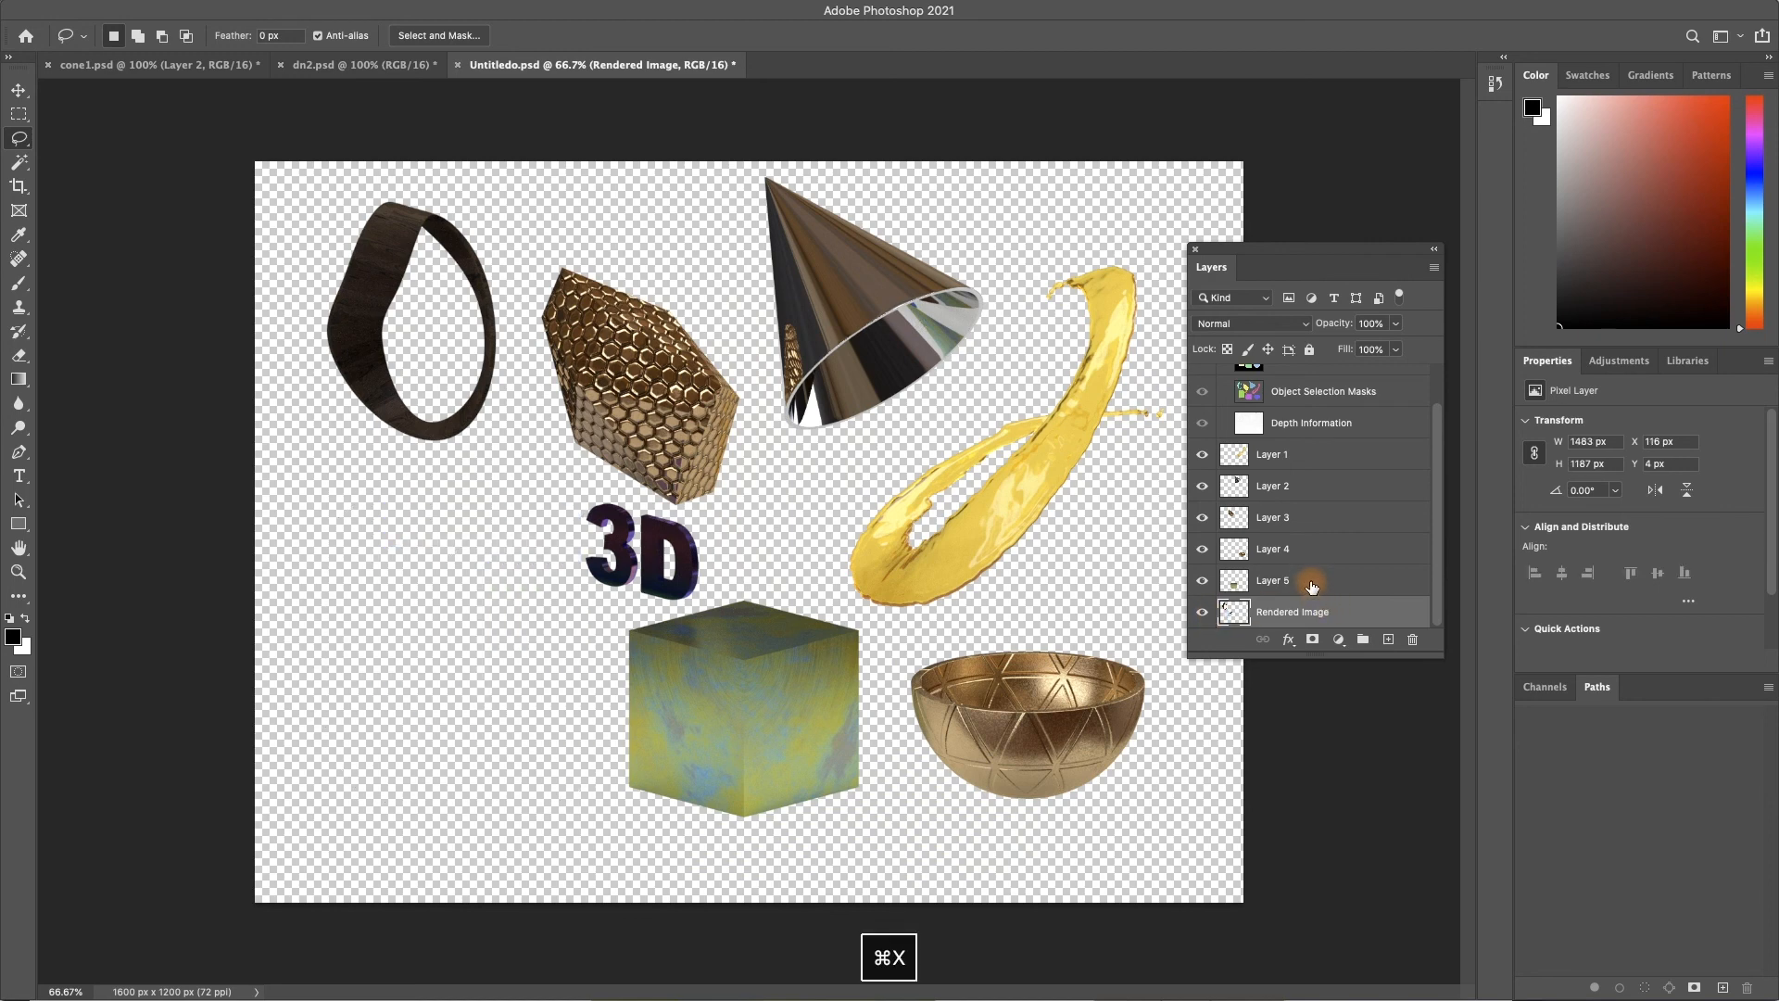
key("shift+super+v")
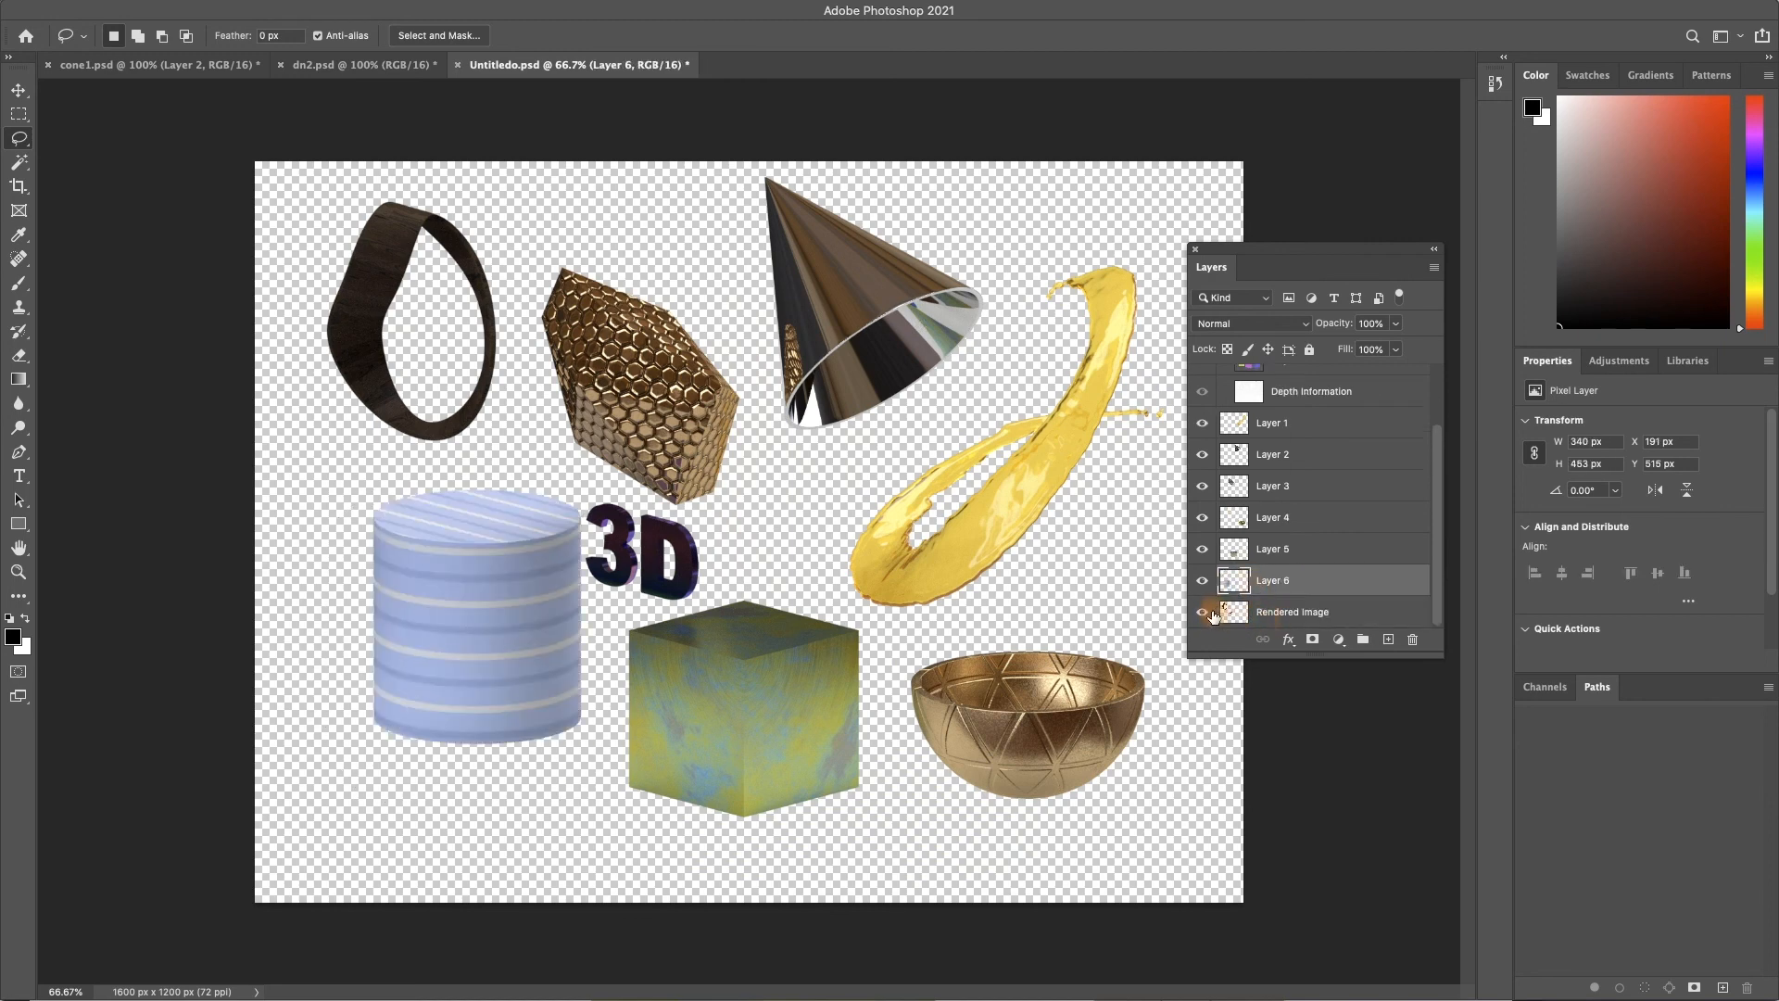
Show the Rendered Image layer on its own to check what is left on it, and make all object layers visible again.
left_click(1202, 611, "alt")
left_click(1203, 612)
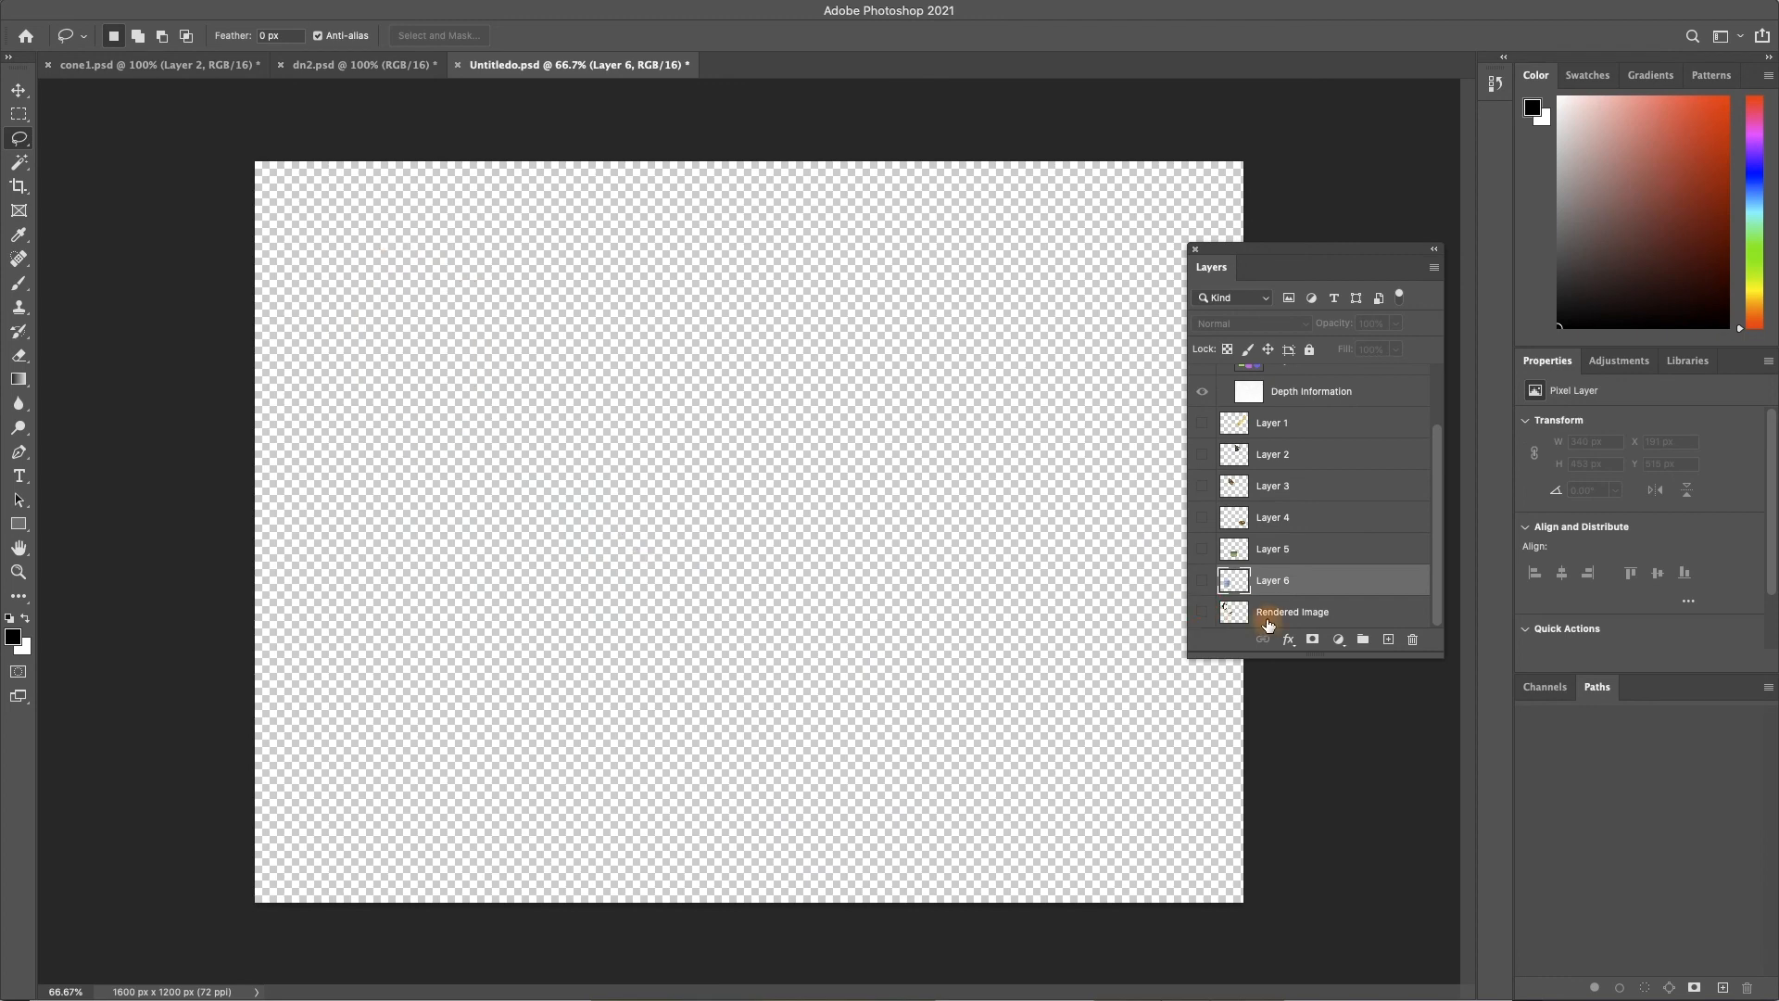
left_click(1204, 614, "alt")
left_click(1205, 616, "alt")
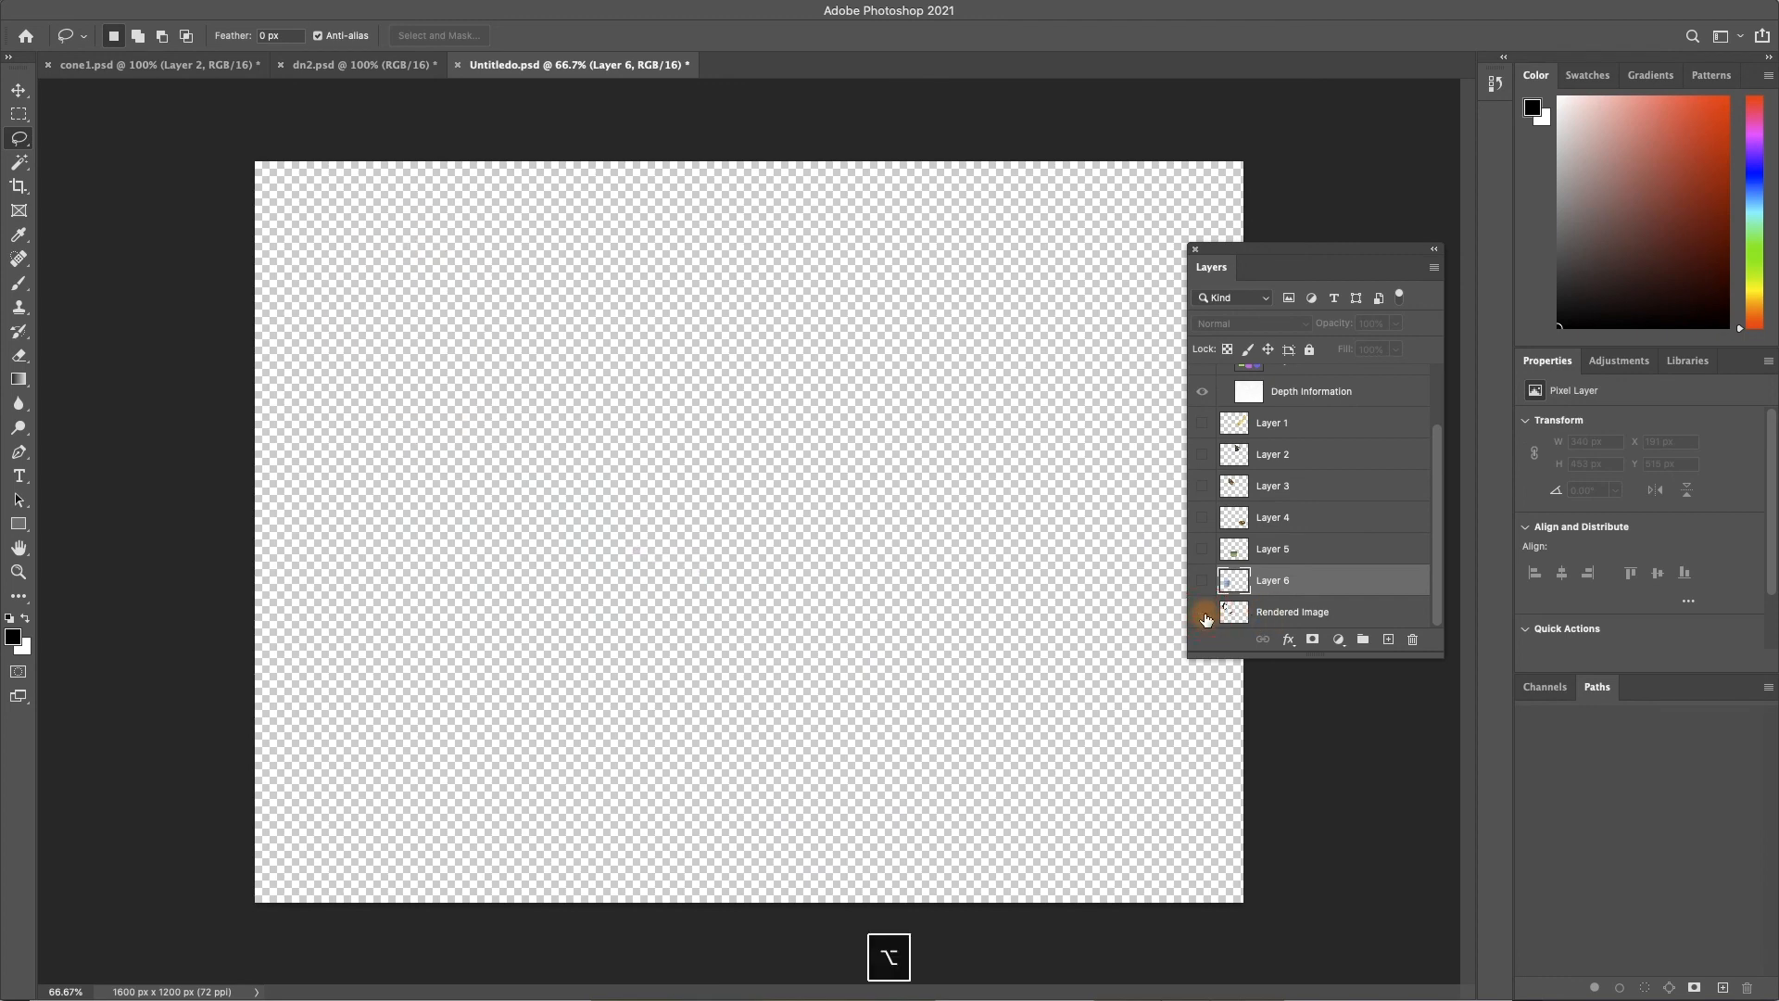
left_click_drag(1204, 615, 1204, 423)
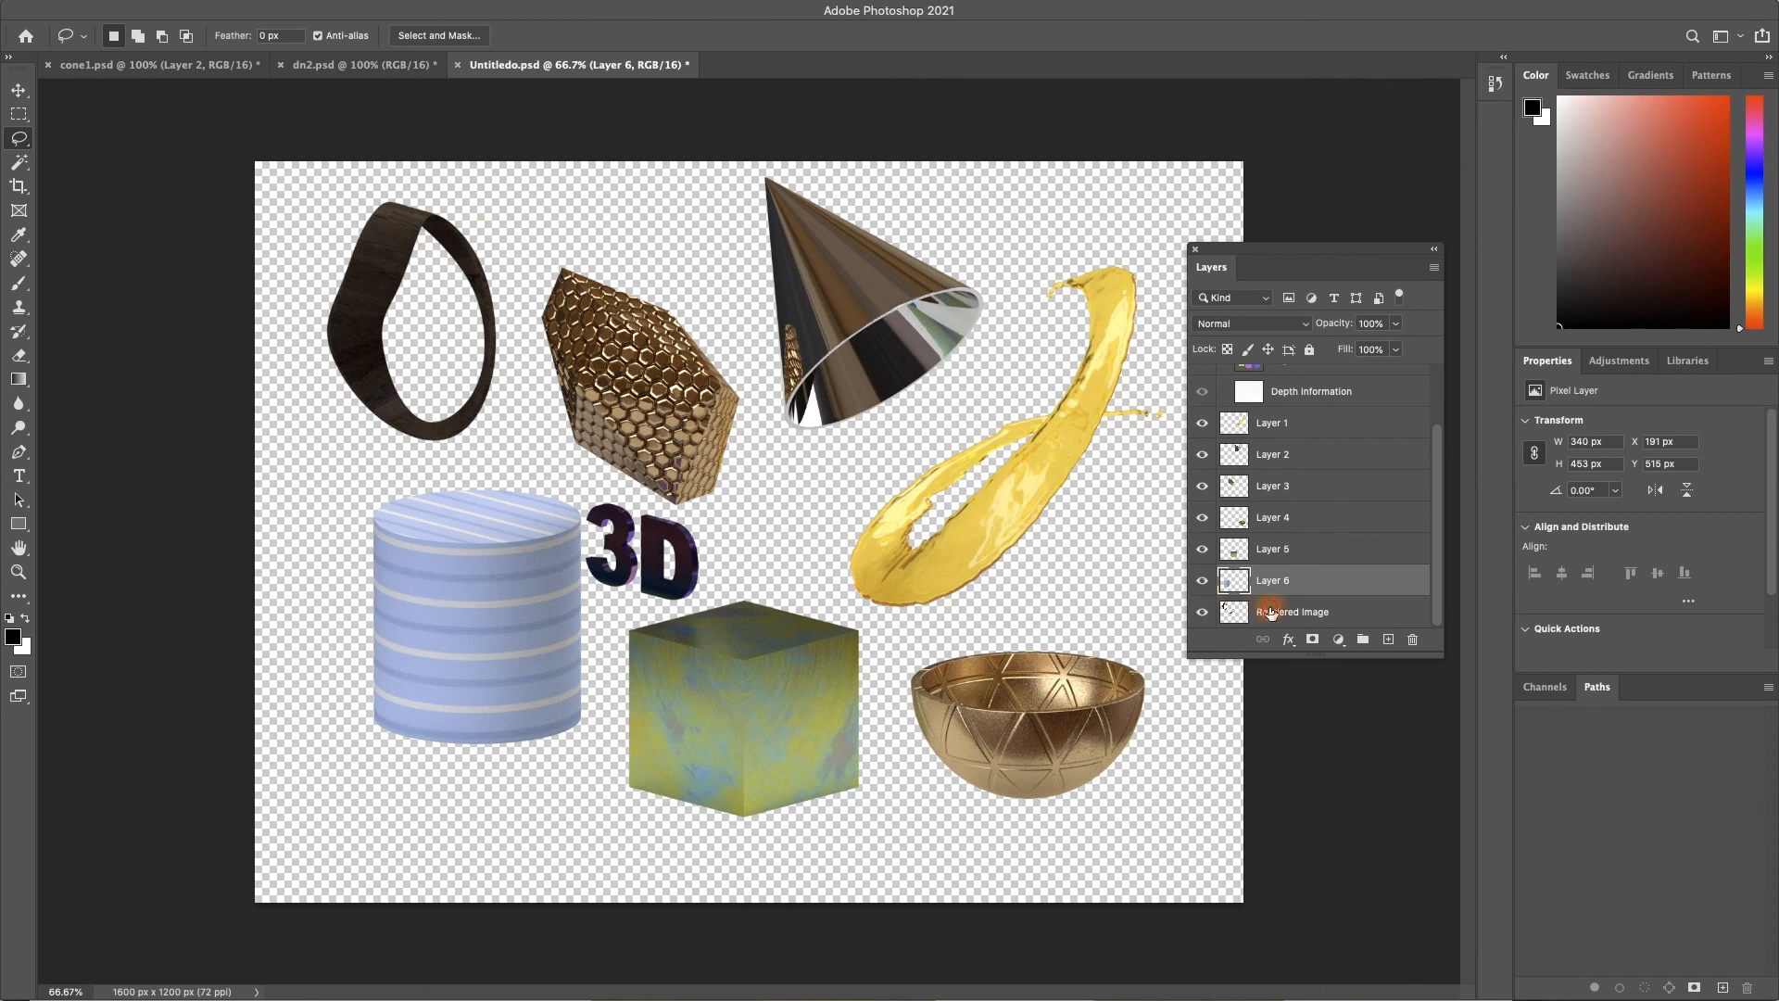
Lasso the 3D text and cut it out of the Rendered Image layer onto its own layer in place.
left_click(1269, 611)
mouse_move(609, 496)
left_mouse_down()
mouse_move(552, 533)
mouse_move(684, 626)
mouse_move(669, 479)
mouse_move(608, 498)
left_mouse_up()
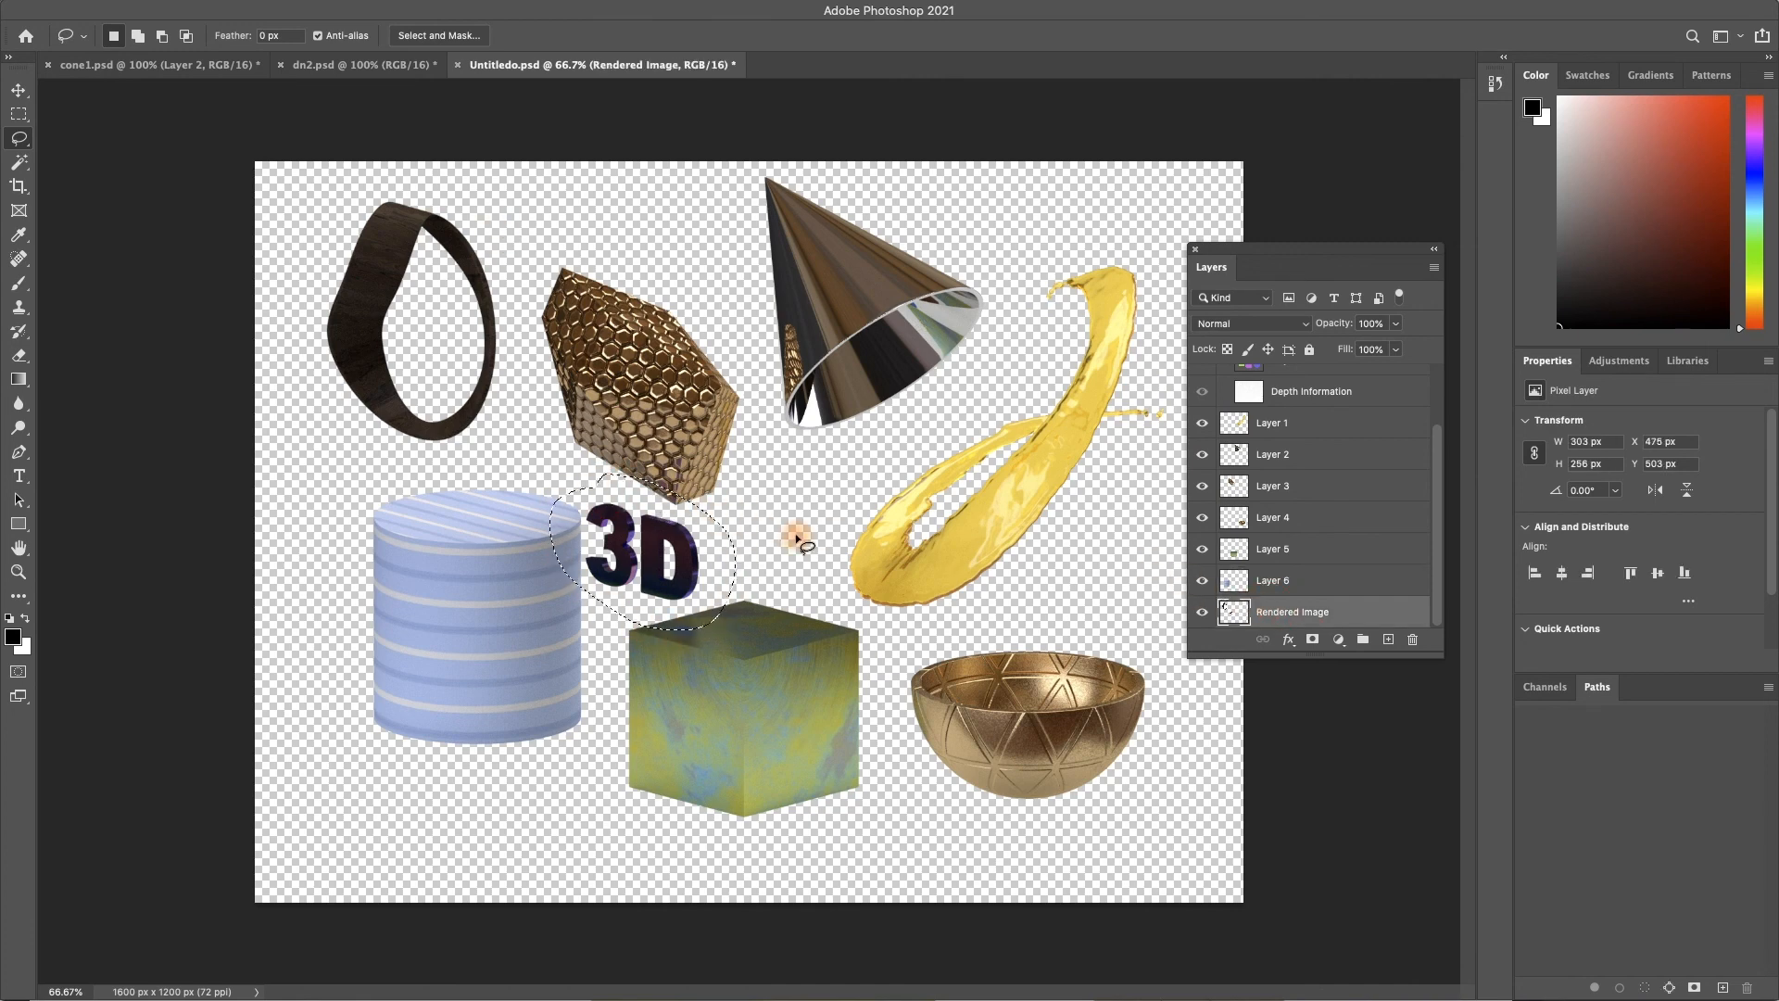
key("super+x")
key("super+shift+v")
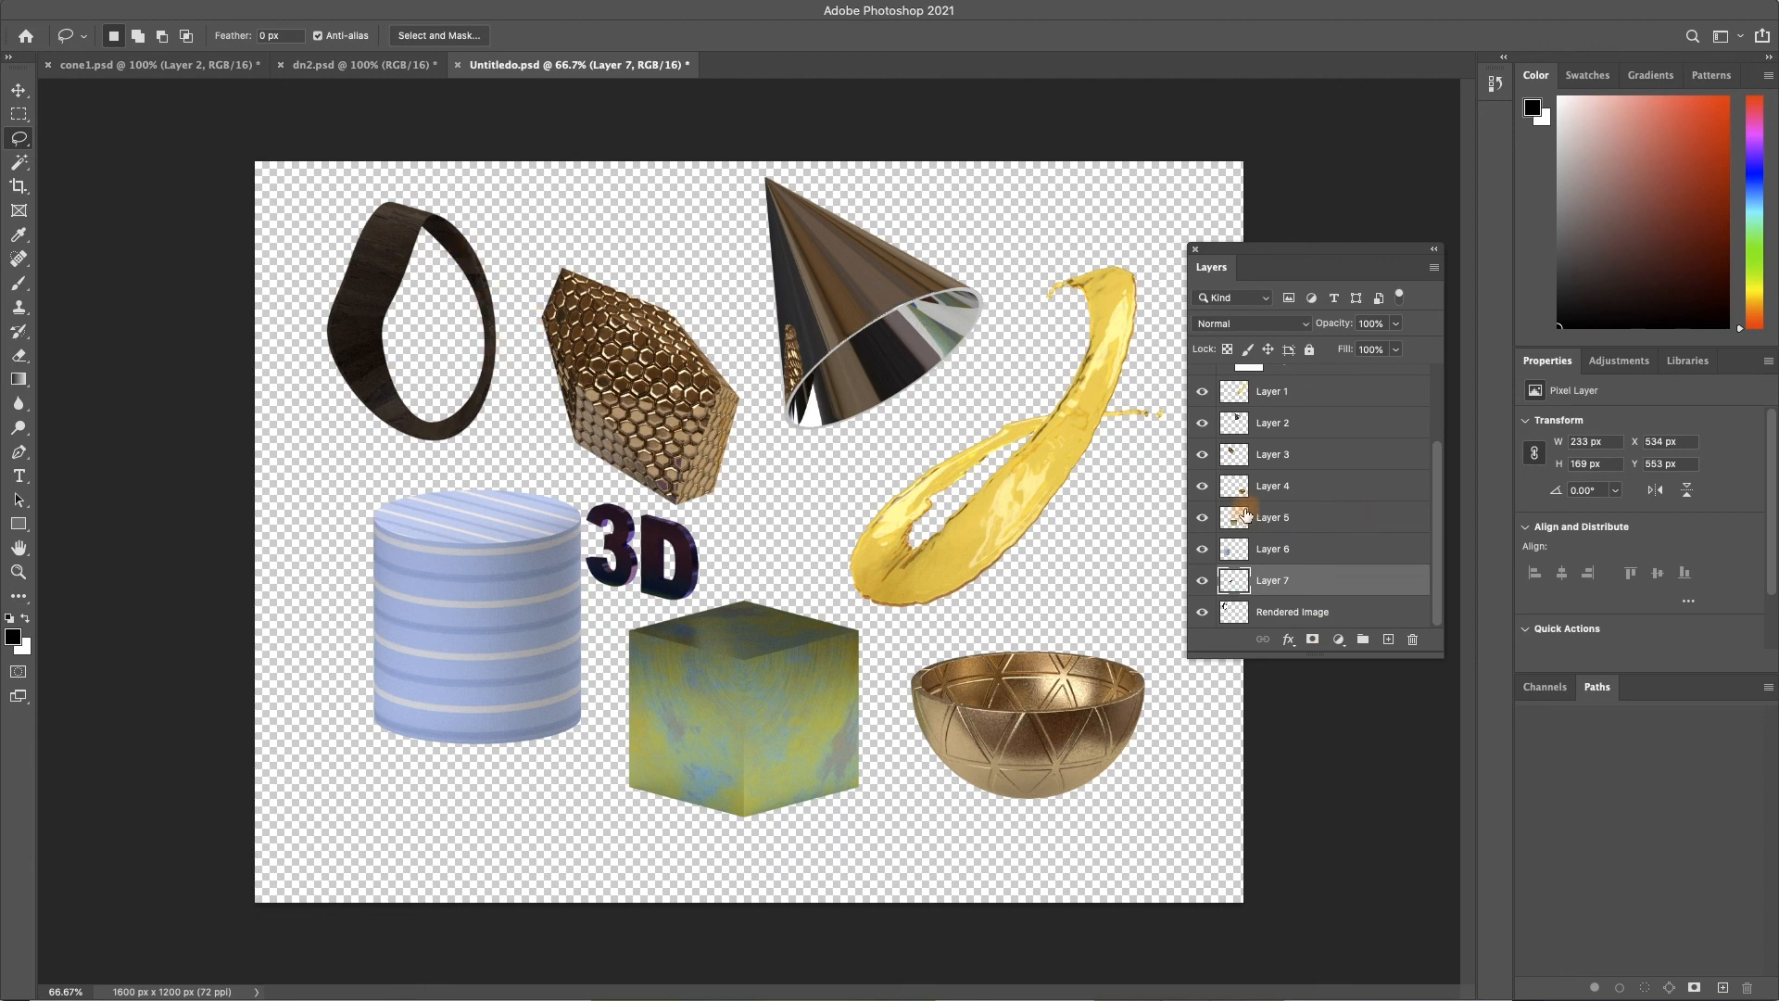
Isolate the cut-out layers from Layer 1 to Layer 7 one at a time to check each object, and restore full visibility.
left_click(1203, 517, "alt")
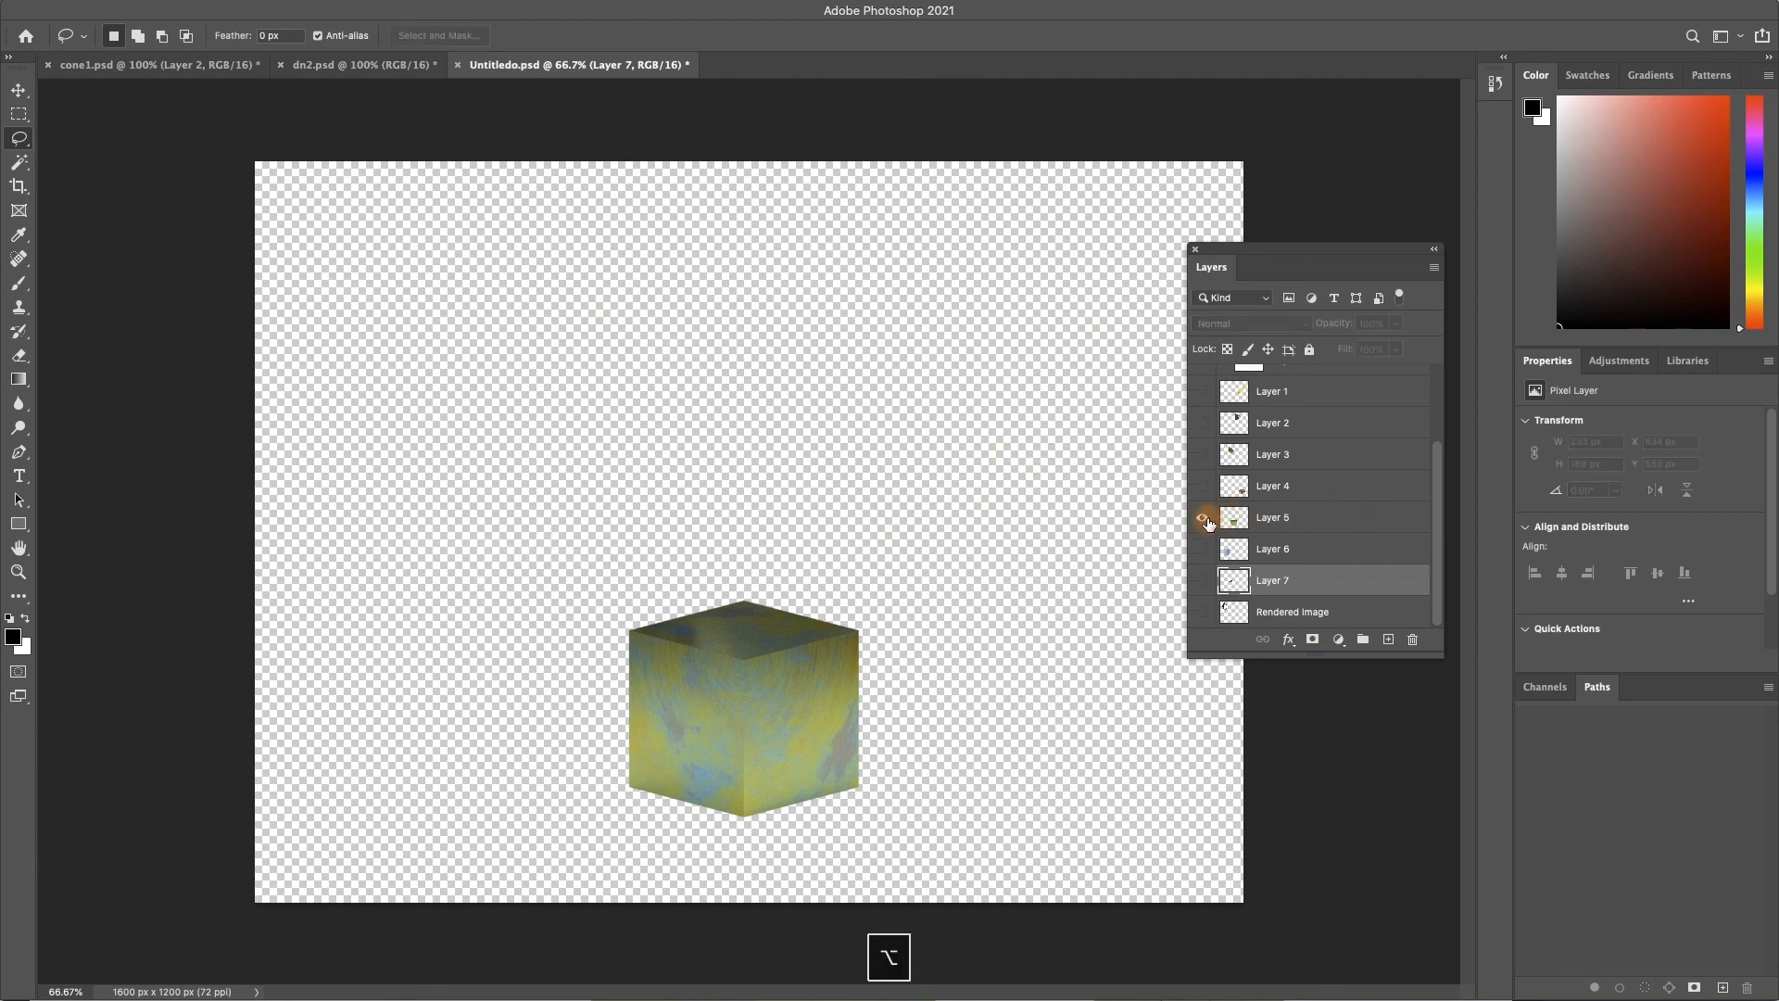
left_click(1203, 485, "alt")
left_click(1203, 454, "alt")
left_click(1202, 422, "alt")
left_click(1202, 393, "alt")
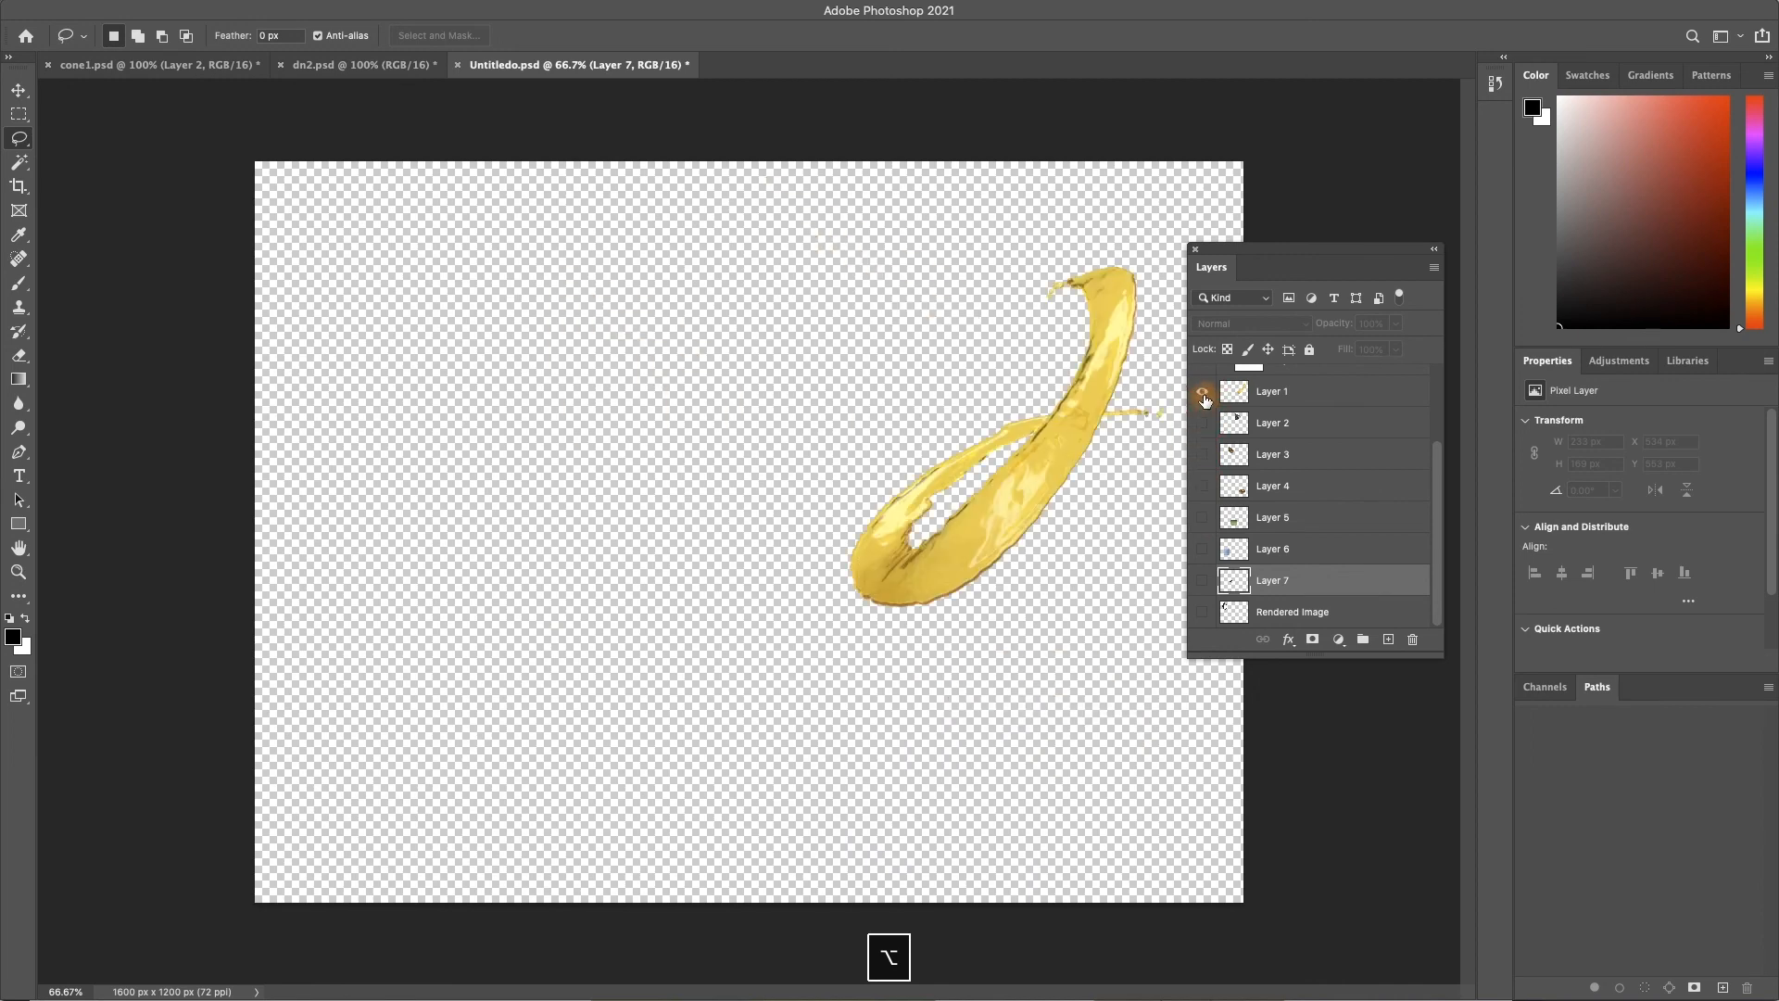
left_click(1203, 485, "alt")
left_click(1203, 517, "alt")
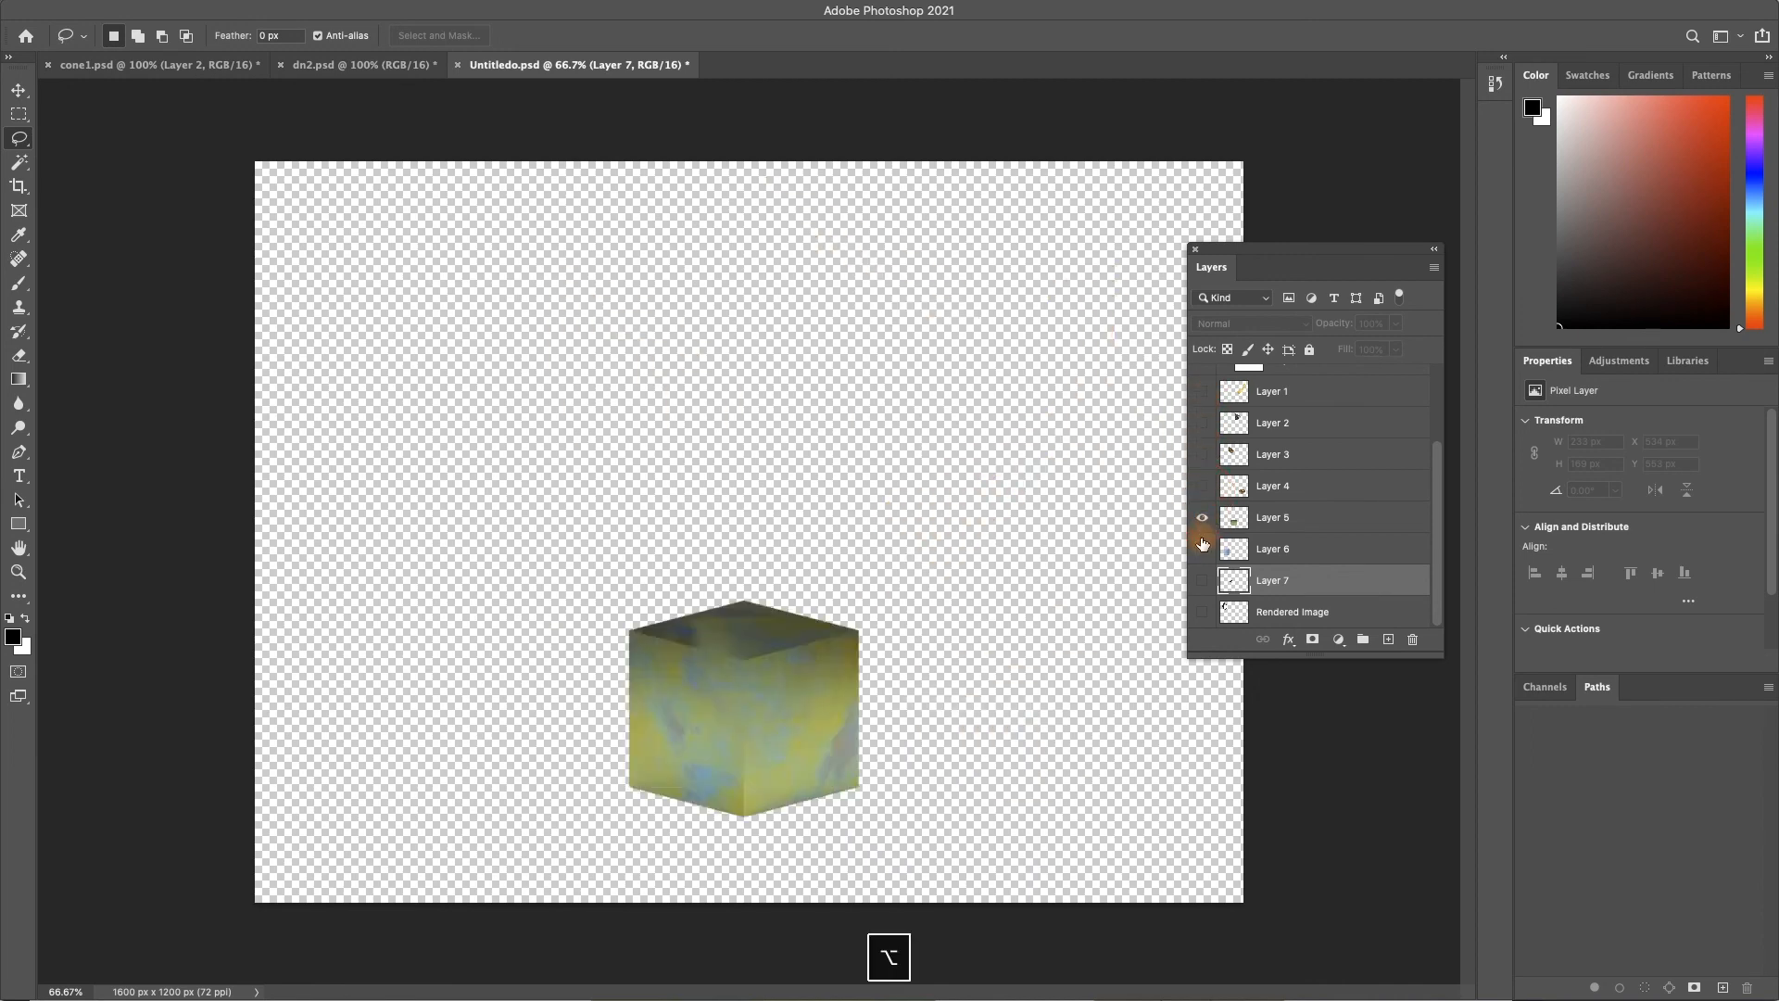
left_click(1203, 549, "alt")
left_click(1202, 580, "alt")
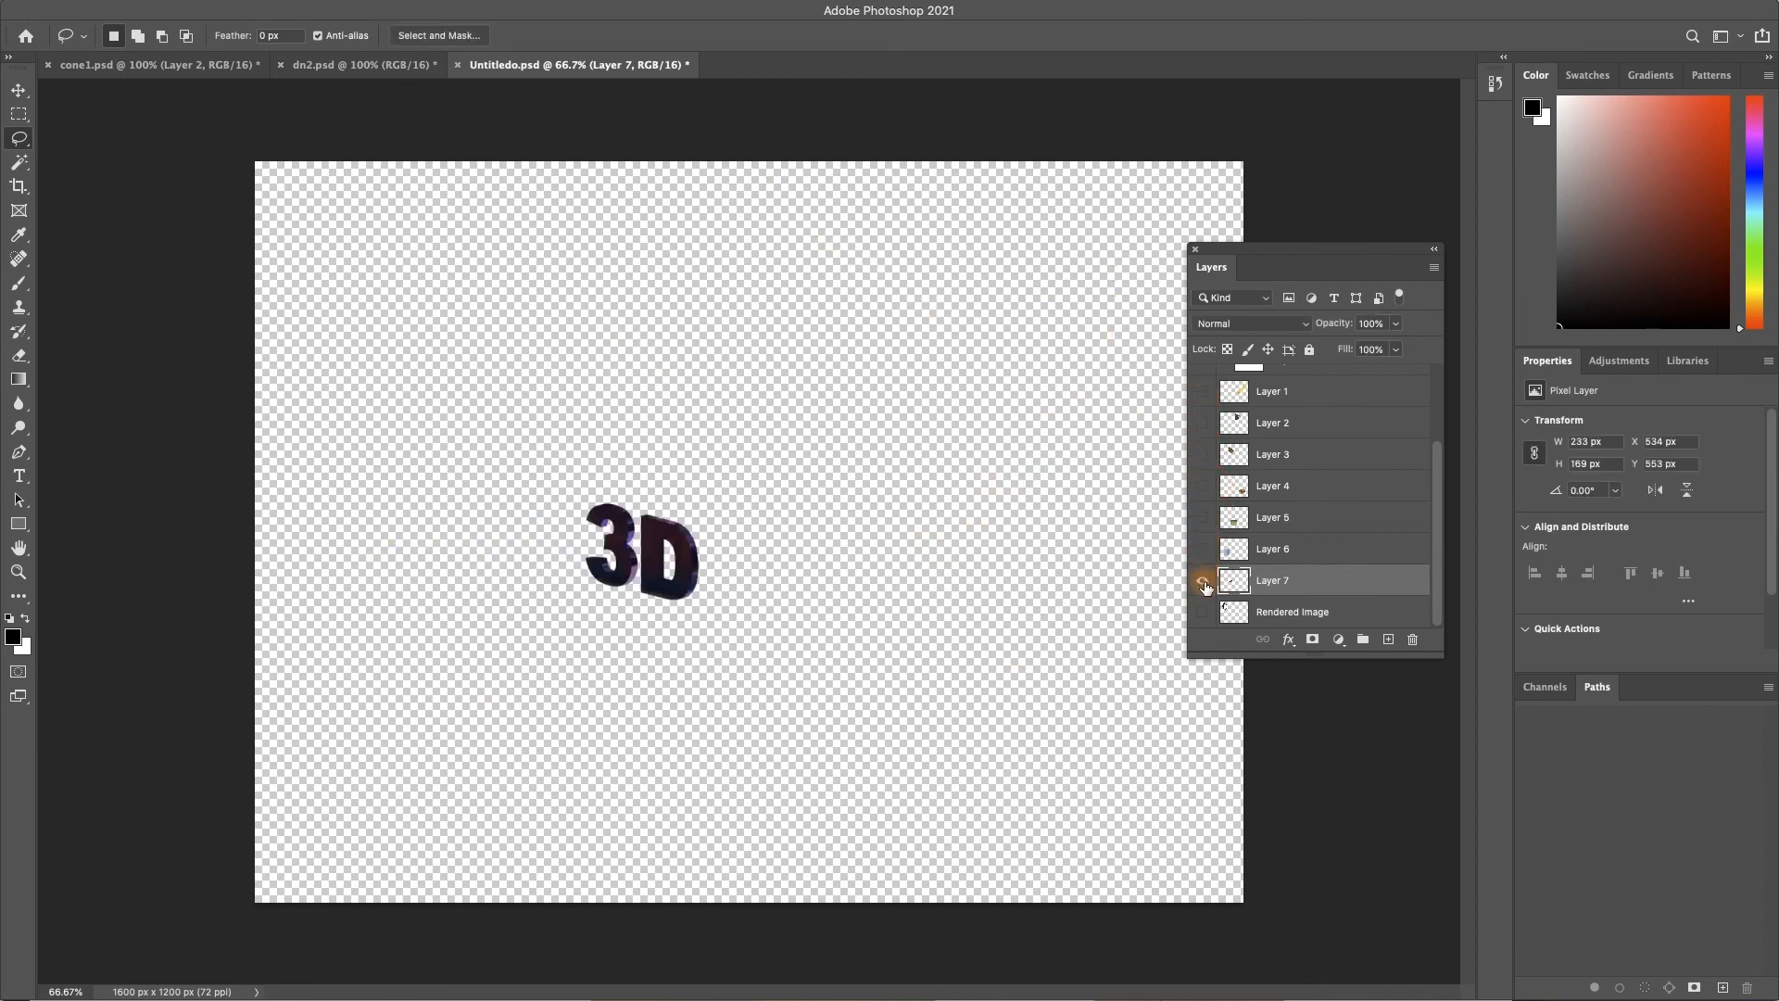
left_click(1203, 582, "alt")
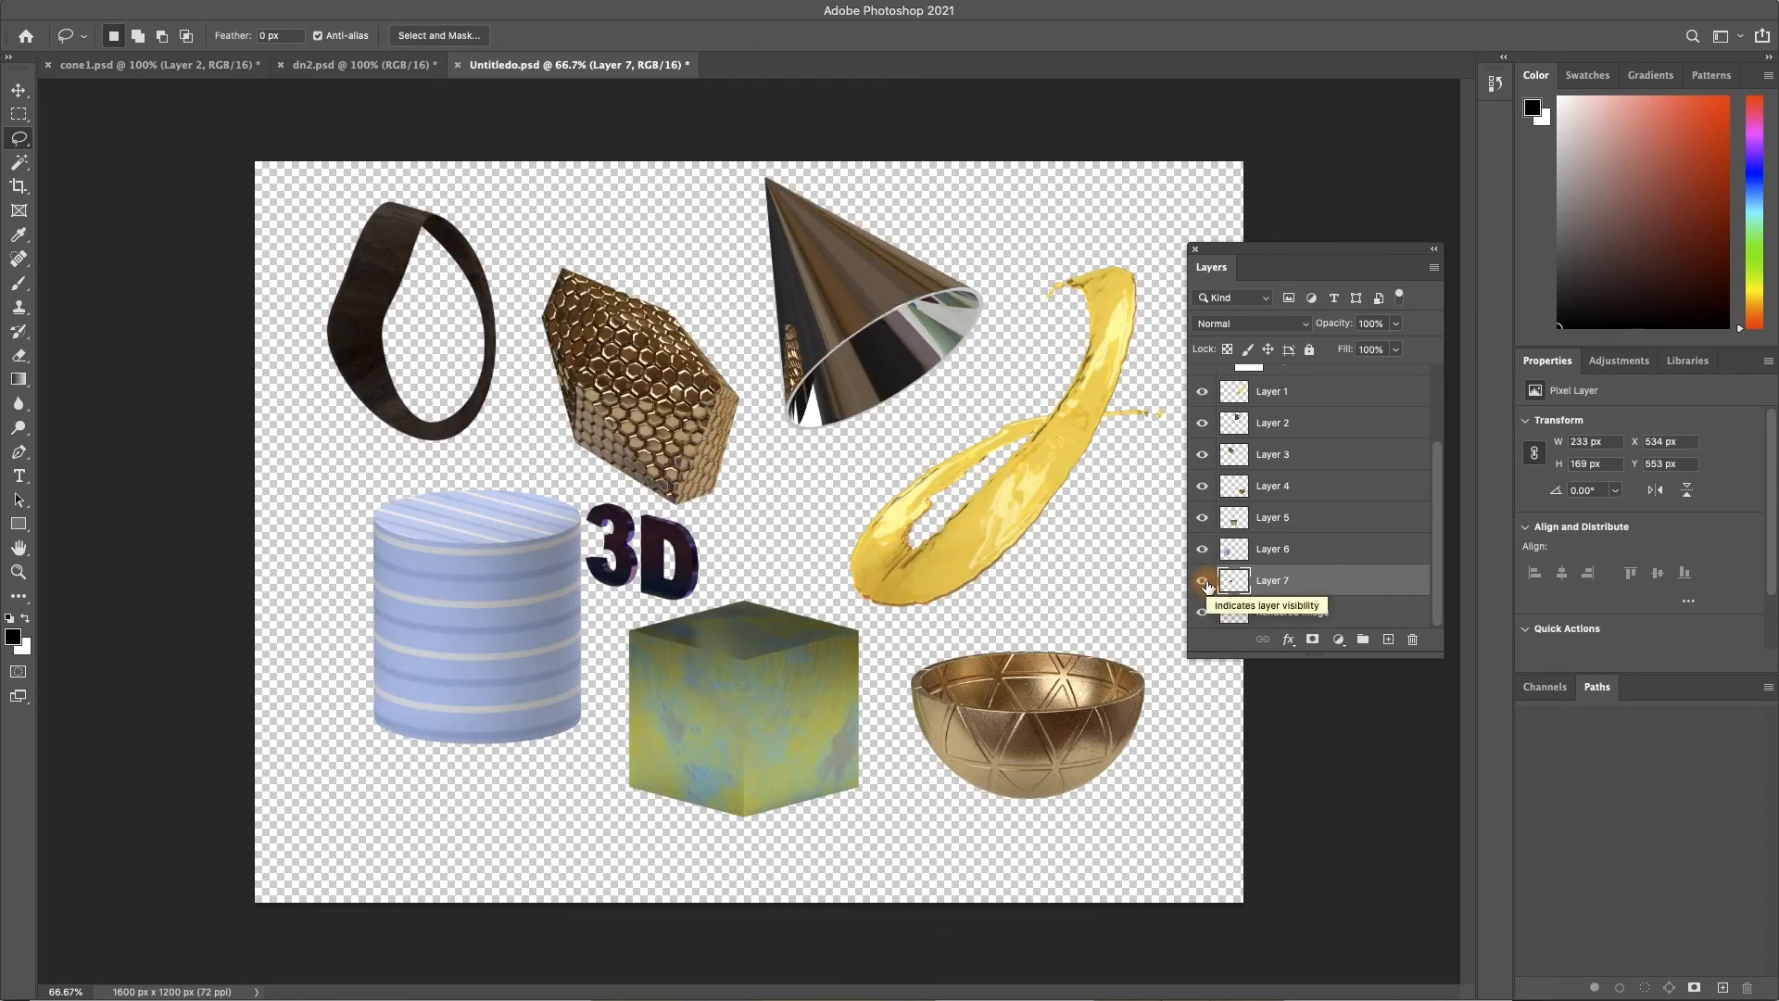
Toggle the solo view of the 3D text layer and the cylinder layer to inspect each alone, ending with all layers visible.
left_click(1204, 581, "alt")
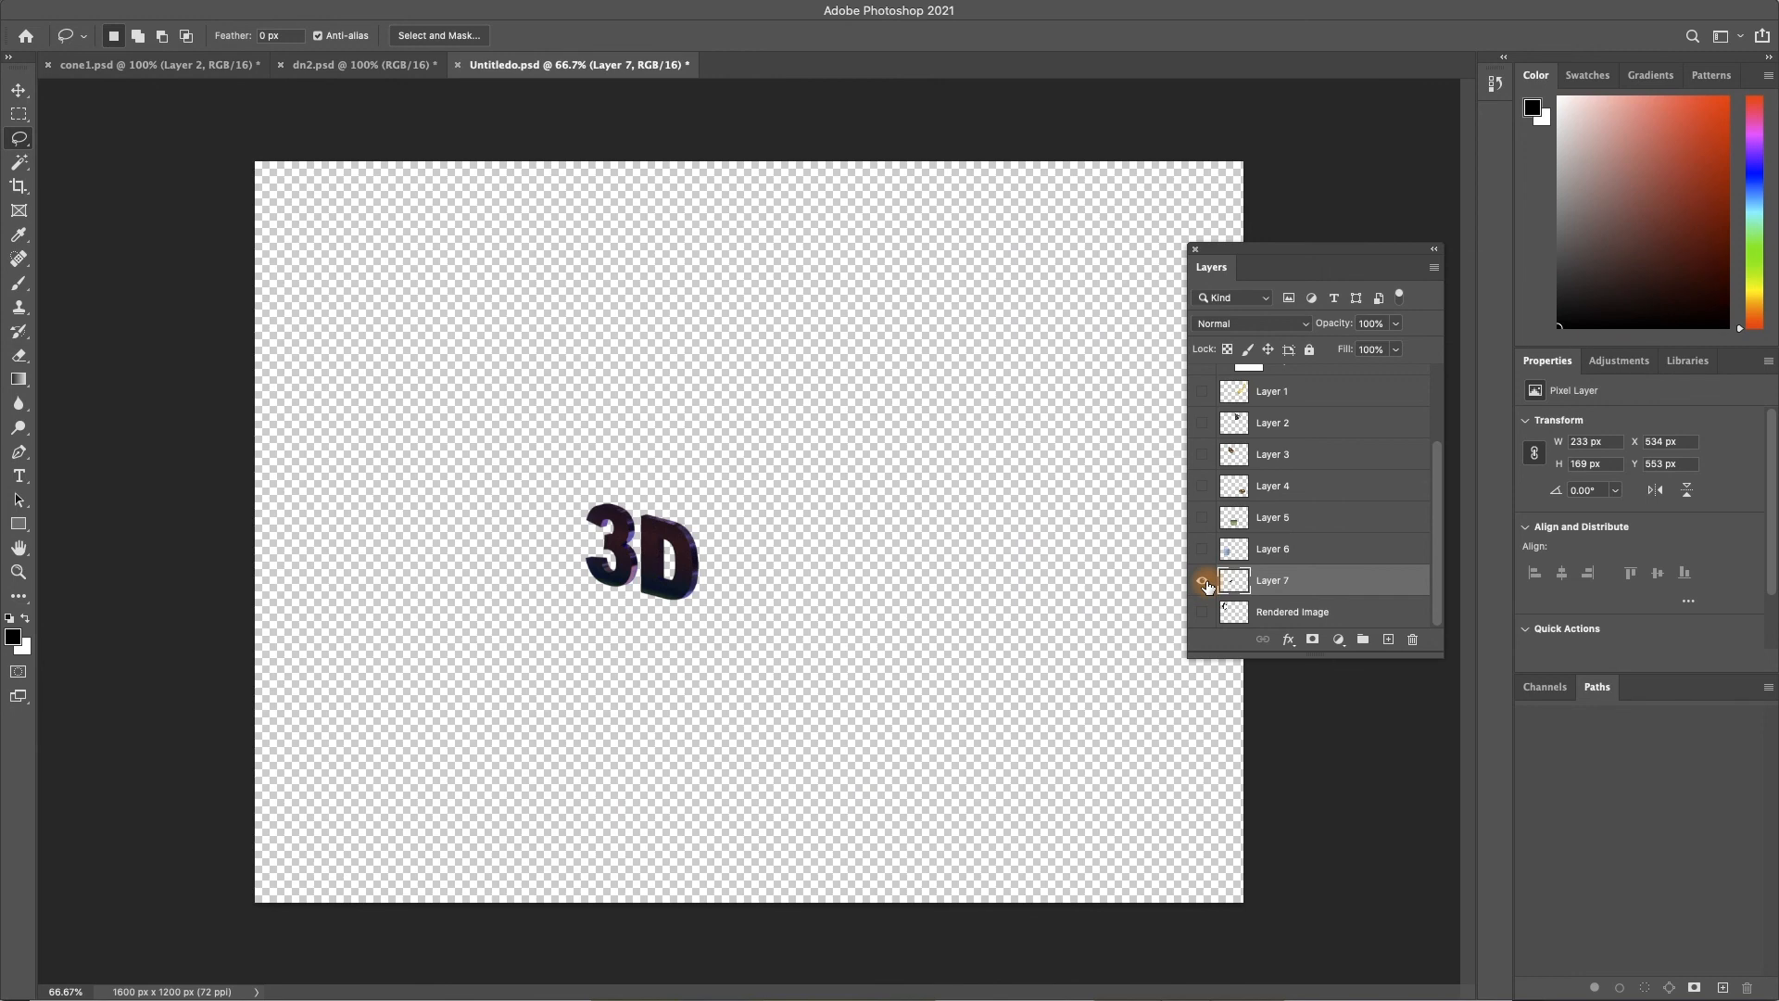
left_click(1204, 581, "alt")
left_click(1203, 581, "alt")
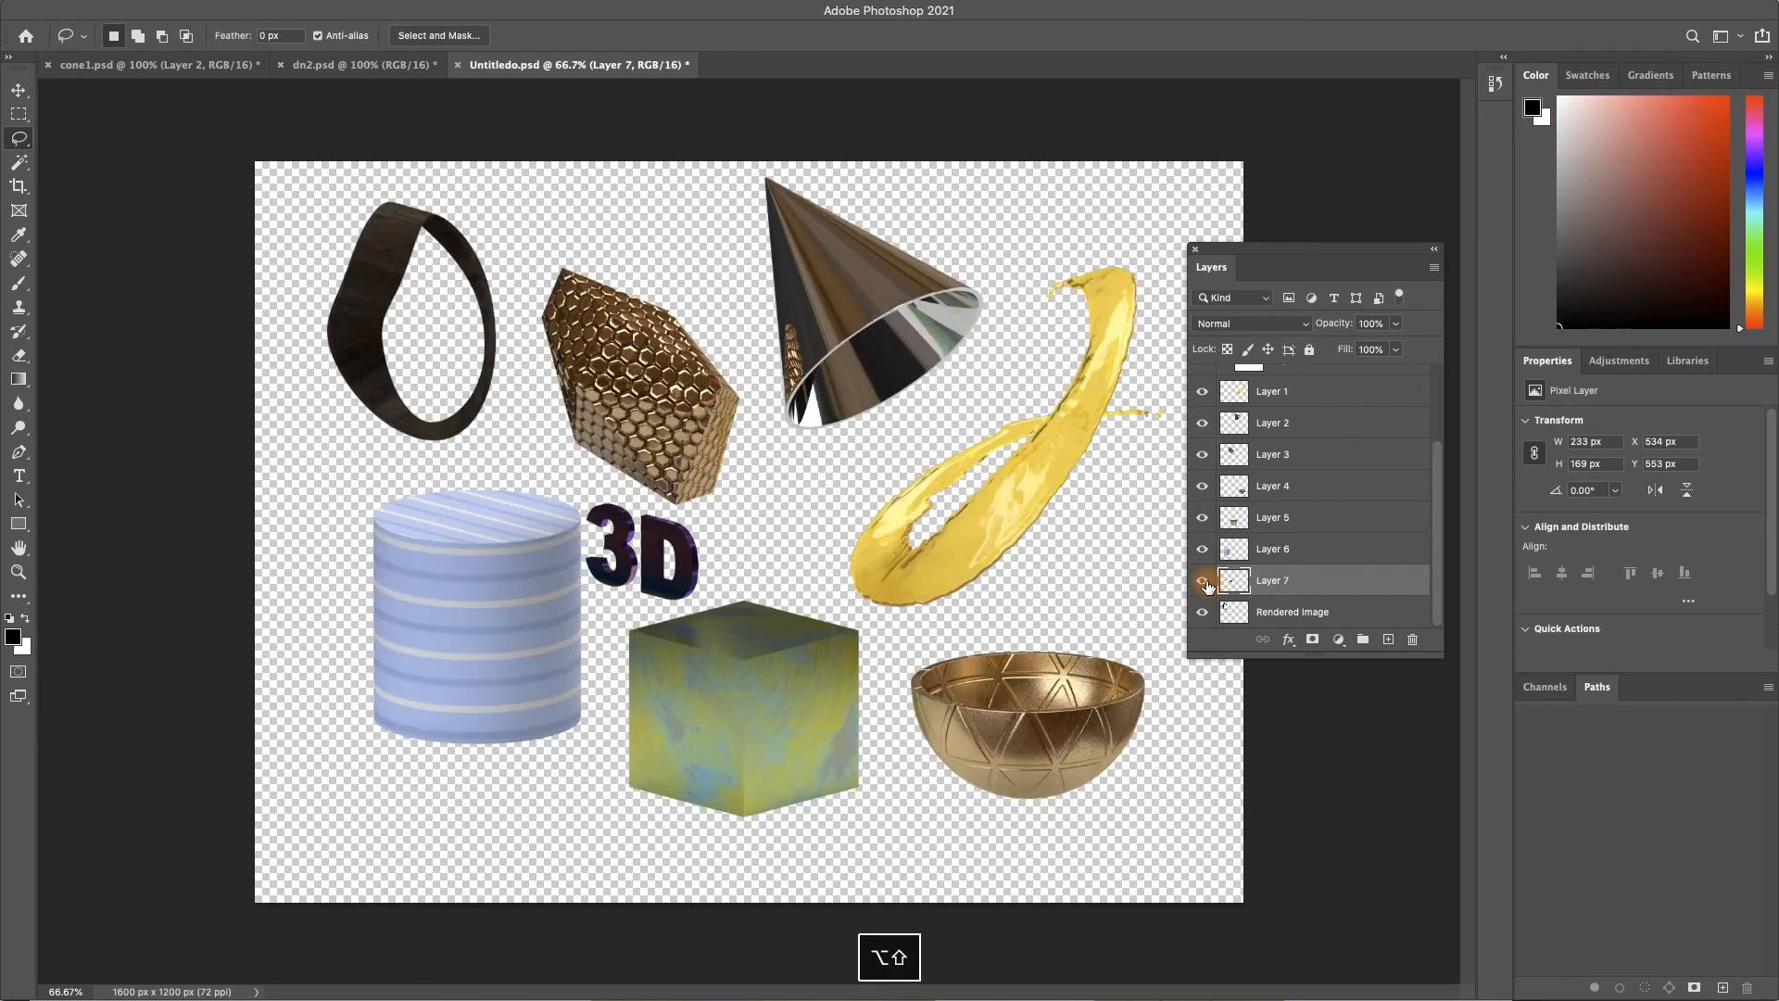
left_click(1204, 581, "alt")
left_click(1204, 581, "alt")
left_click(1204, 581, "alt")
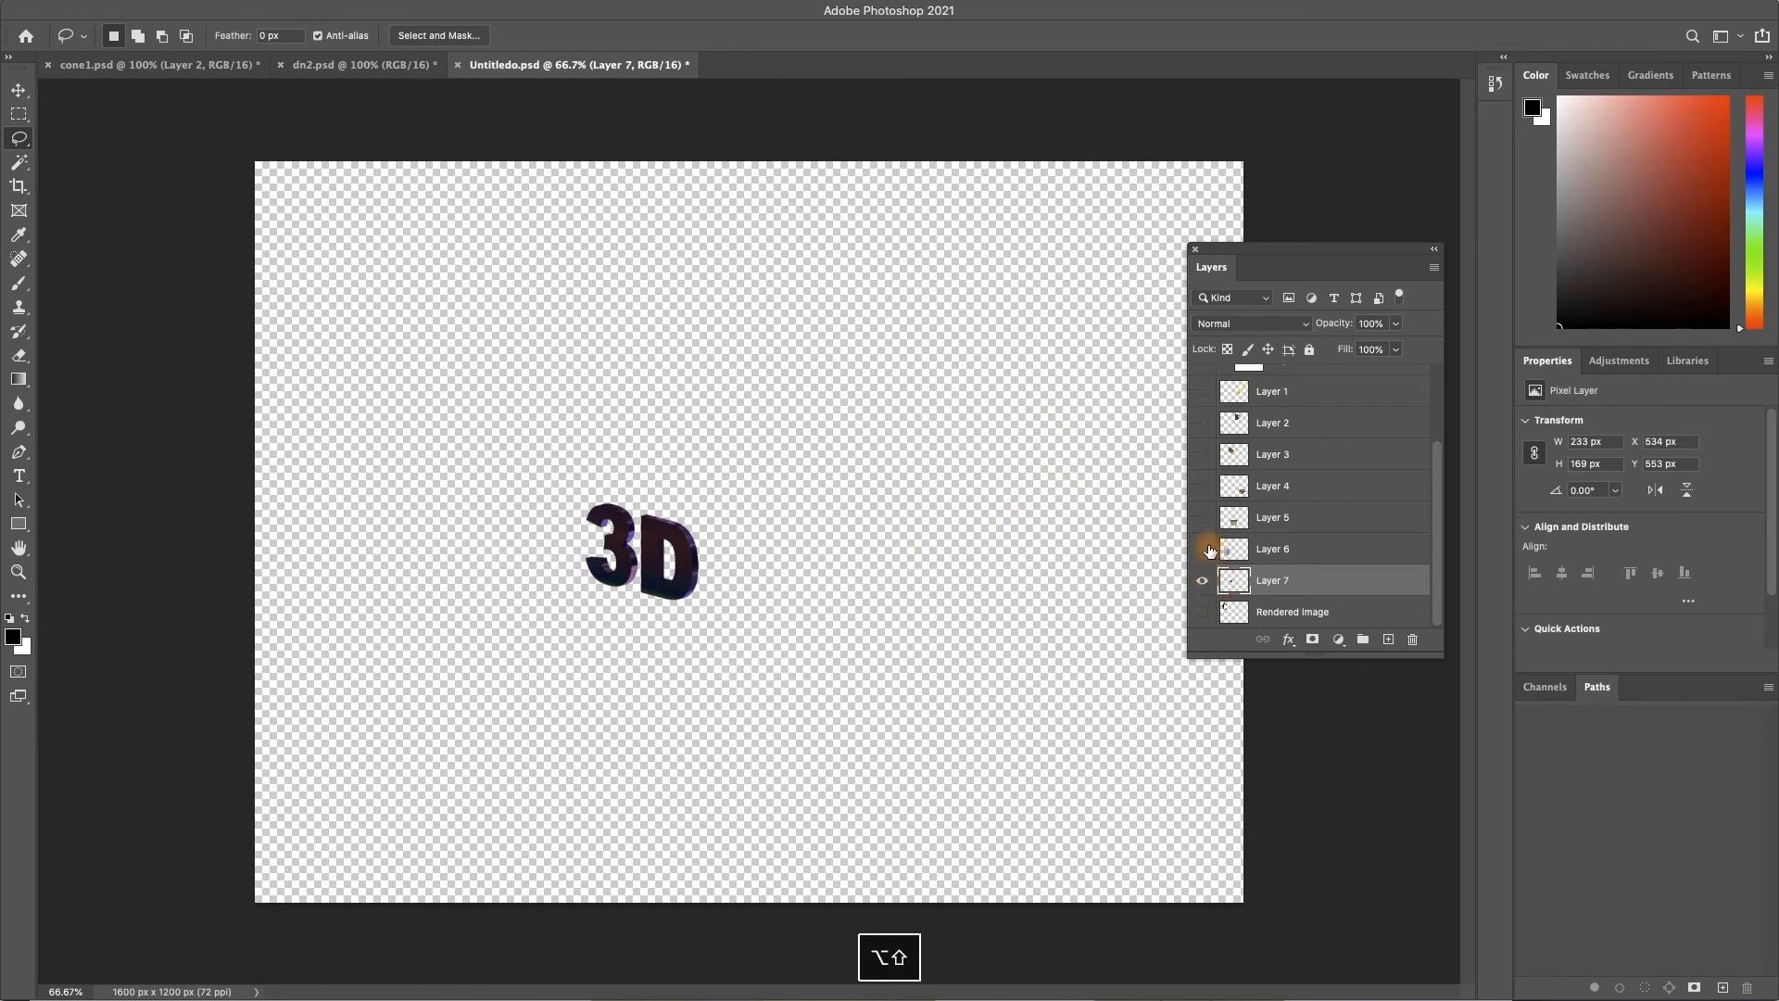
left_click(1203, 549, "alt")
left_click(1203, 549, "alt")
left_click(1204, 550, "alt")
left_click(1204, 550, "alt")
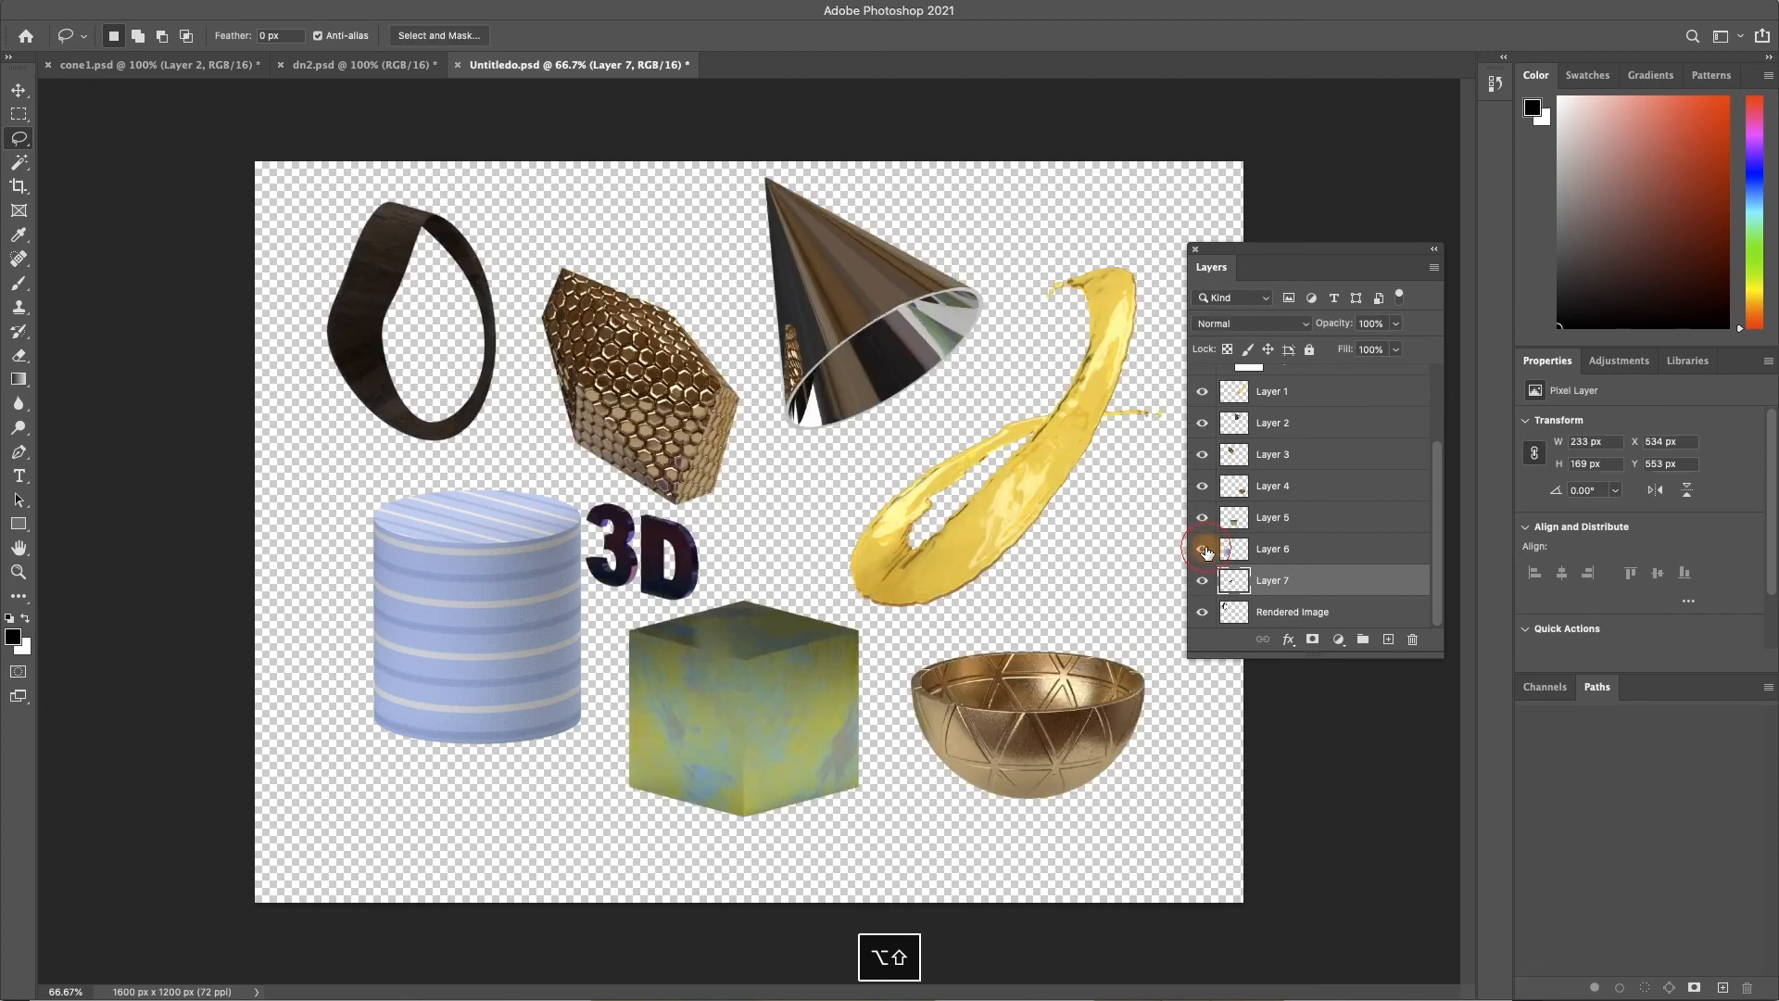